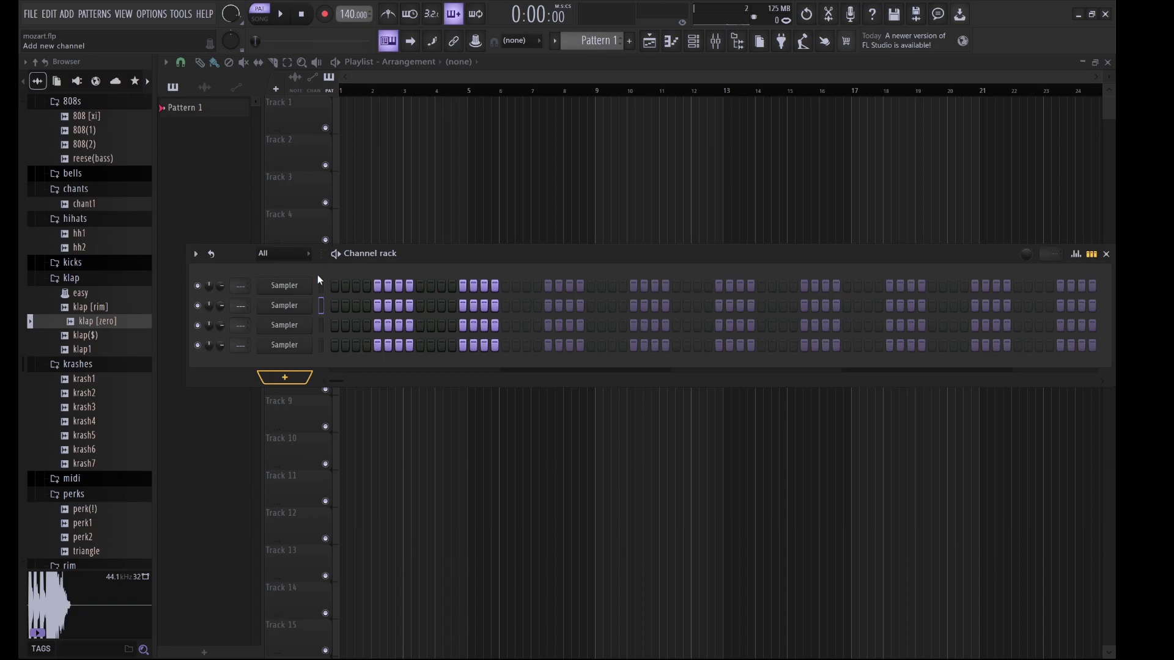
Add a TRITON instrument channel and try the CupMuted Trumpet and Big Band Saxes presets from the Brass category
{"action": "left_click", "coordinate": [299, 292]}
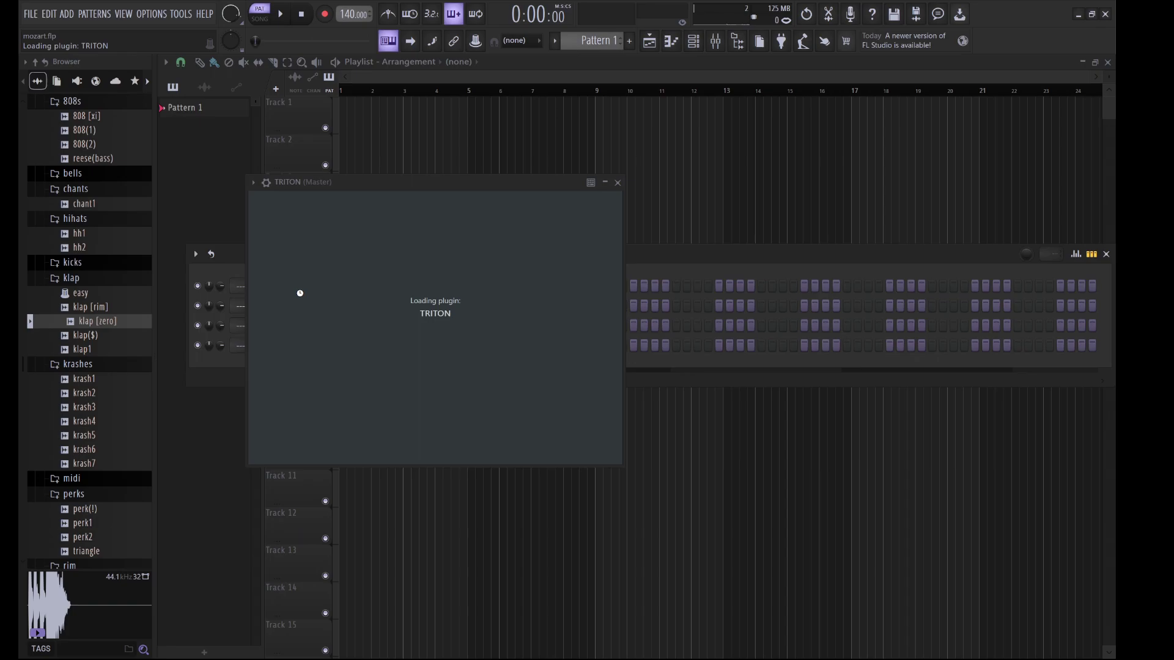
{"action": "left_click", "coordinate": [522, 245]}
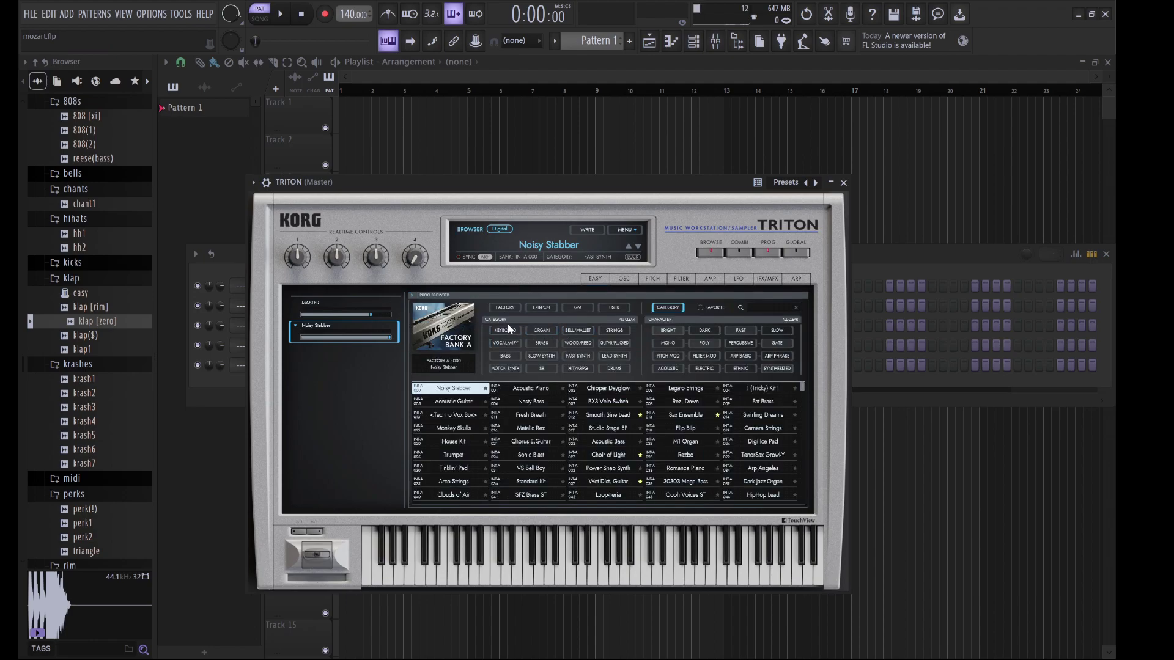
{"action": "left_click", "coordinate": [542, 332]}
{"action": "left_click", "coordinate": [541, 344]}
{"action": "left_click", "coordinate": [531, 473]}
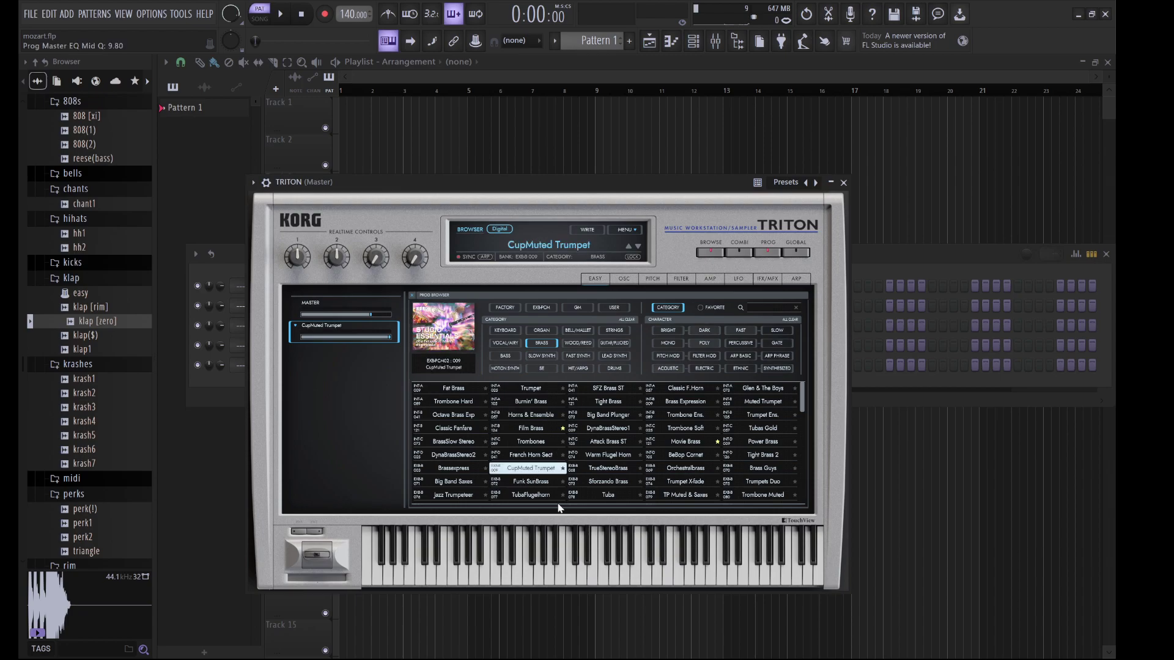
{"action": "left_click", "coordinate": [460, 483]}
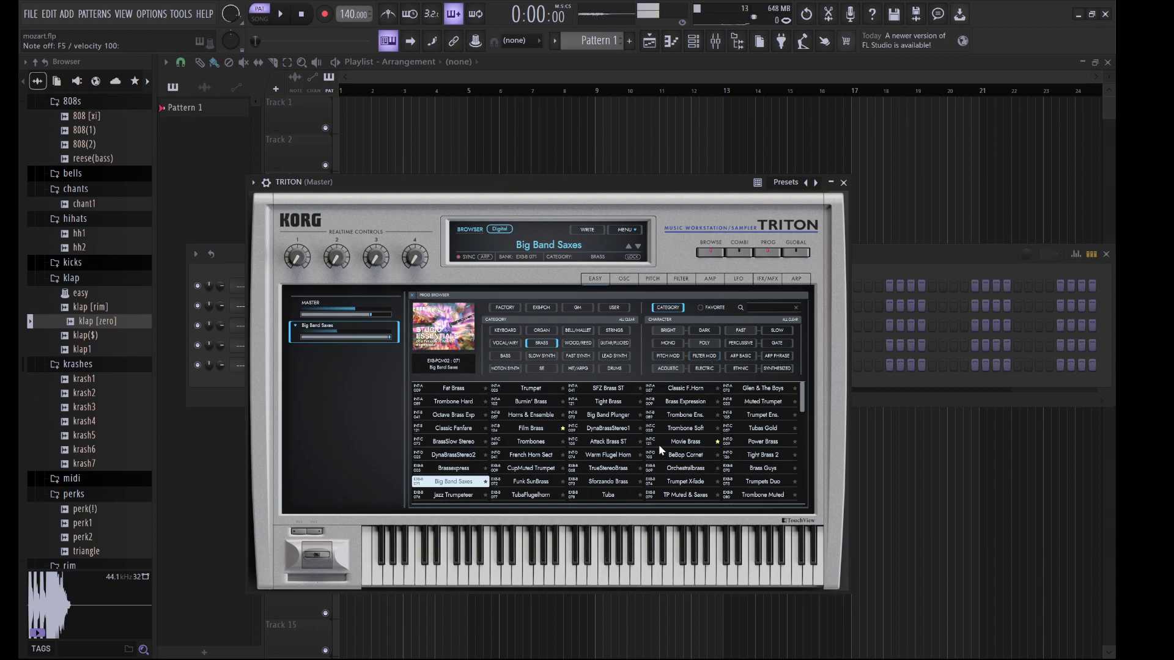
Load the String World preset from the Strings category and play a few notes to test it
{"action": "left_click", "coordinate": [607, 331]}
{"action": "left_click", "coordinate": [610, 432]}
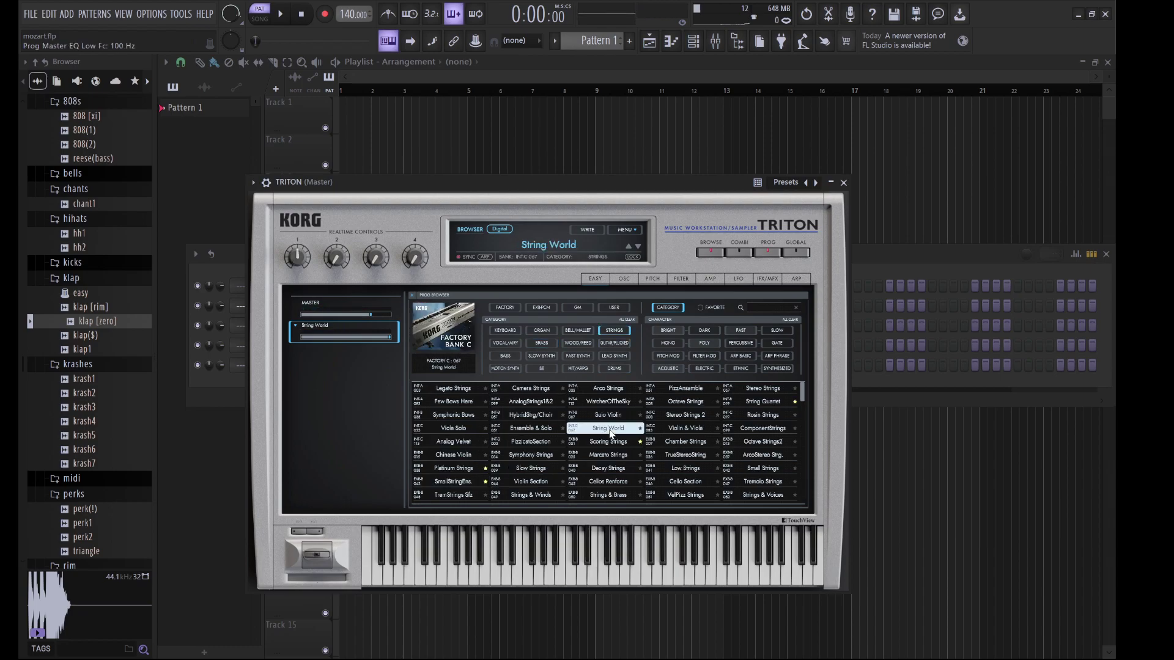
{"action": "key", "text": "t"}
{"action": "key", "text": "r"}
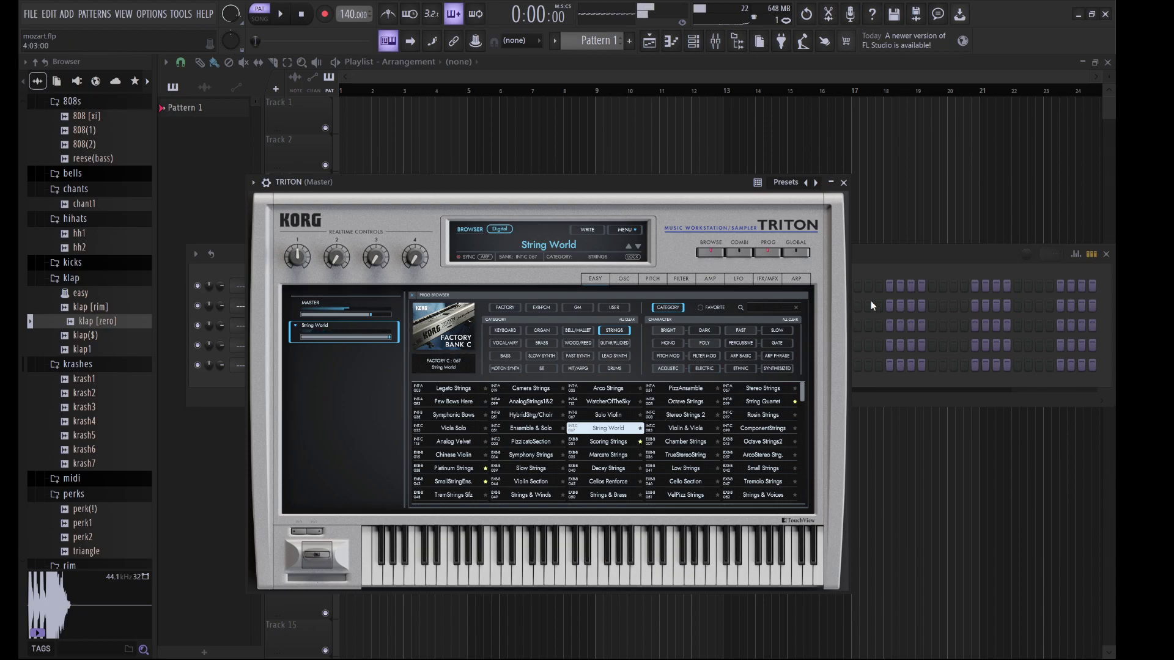
Open TRITON's piano roll, place an A#5 note at the start of bar 1, and size it to just under one bar
{"action": "left_click", "coordinate": [859, 263]}
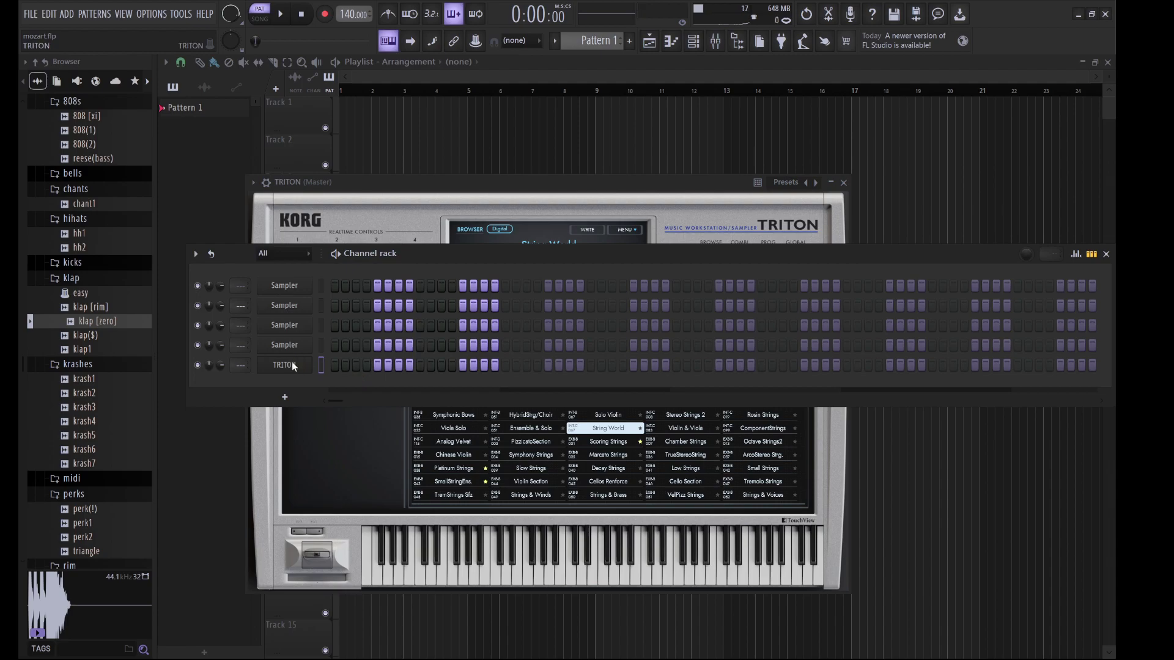
{"action": "key", "text": "F7"}
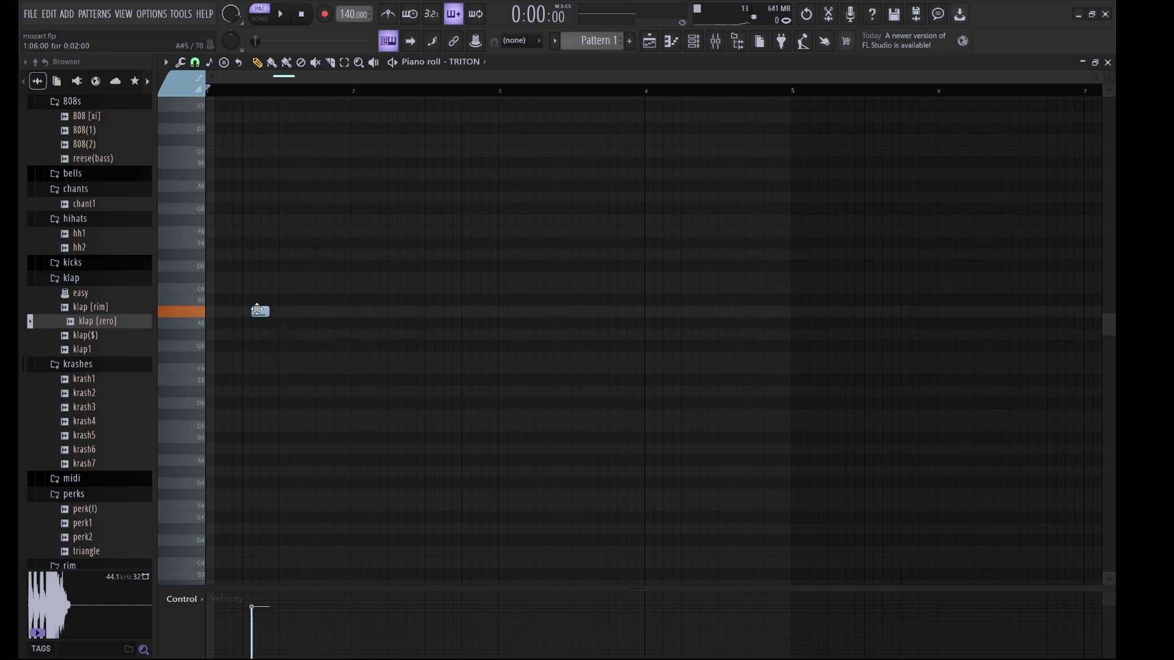
{"action": "left_click_drag", "start_coordinate": [219, 315], "coordinate": [375, 344]}
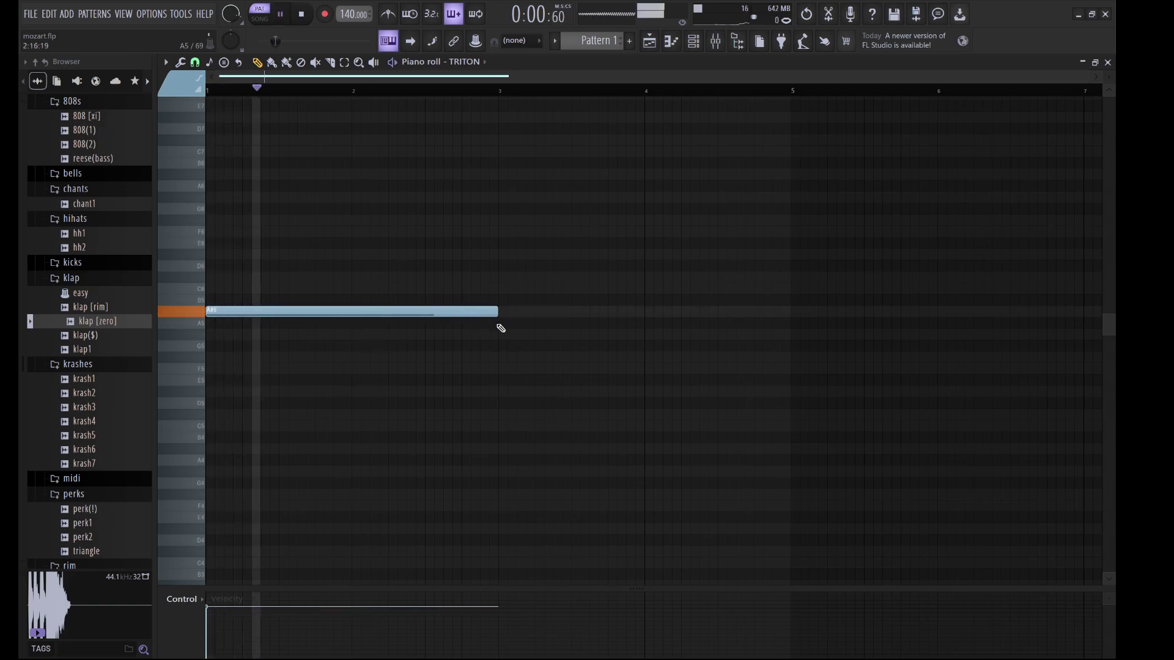
{"action": "key", "text": "space"}
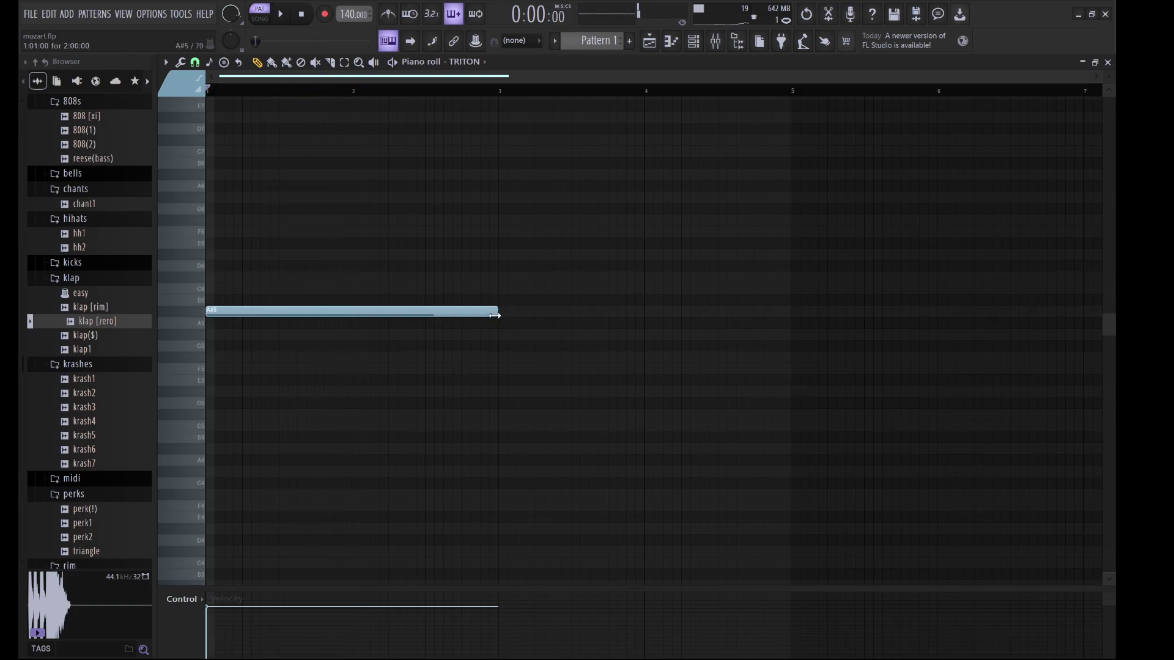
{"action": "key", "text": "space"}
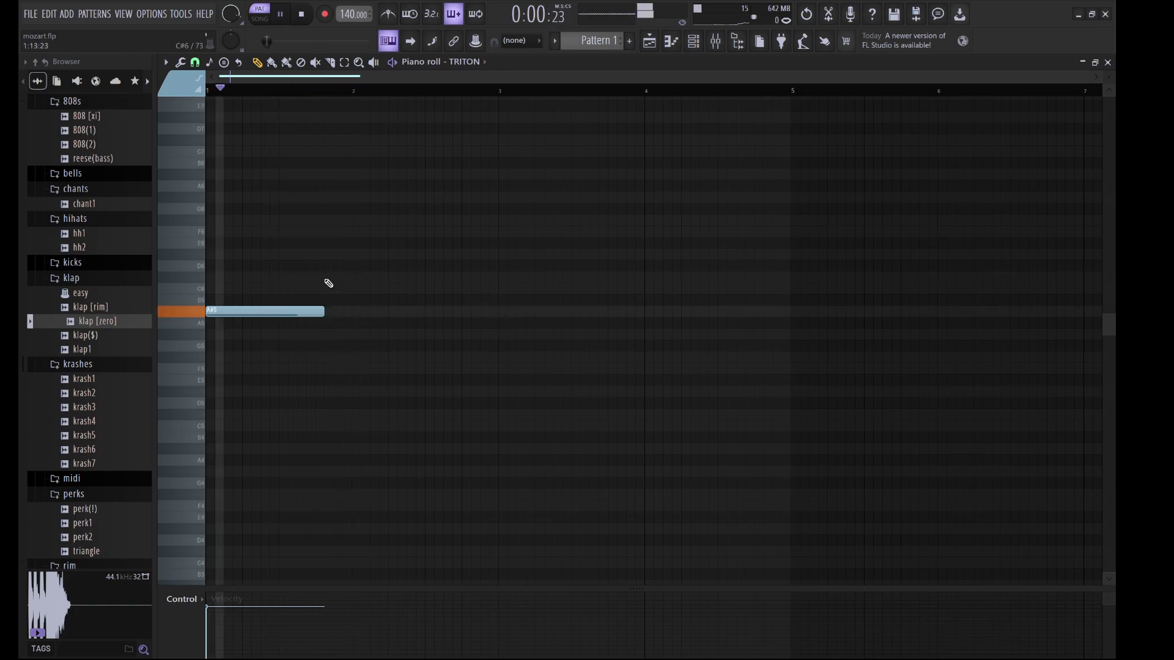
Add G#5 and D#6 notes after the A#5 to complete a two-bar phrase, and duplicate it into bars 3–4
{"action": "left_click", "coordinate": [324, 277]}
{"action": "left_click_drag", "start_coordinate": [327, 278], "coordinate": [366, 349]}
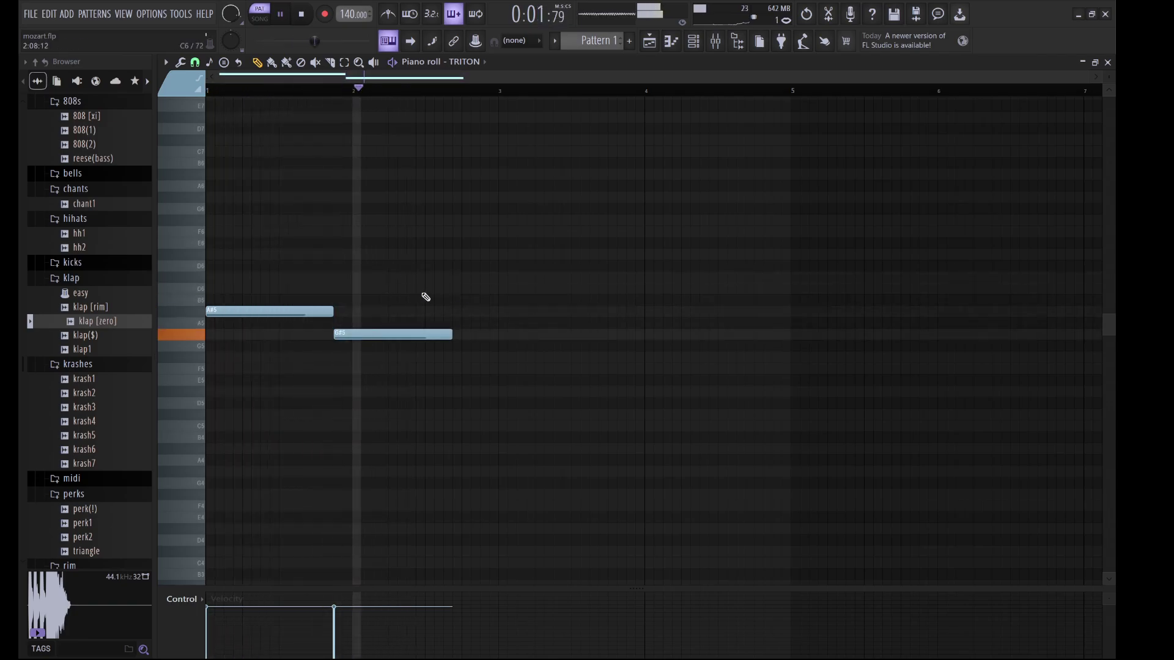
{"action": "left_click_drag", "start_coordinate": [444, 337], "coordinate": [426, 334]}
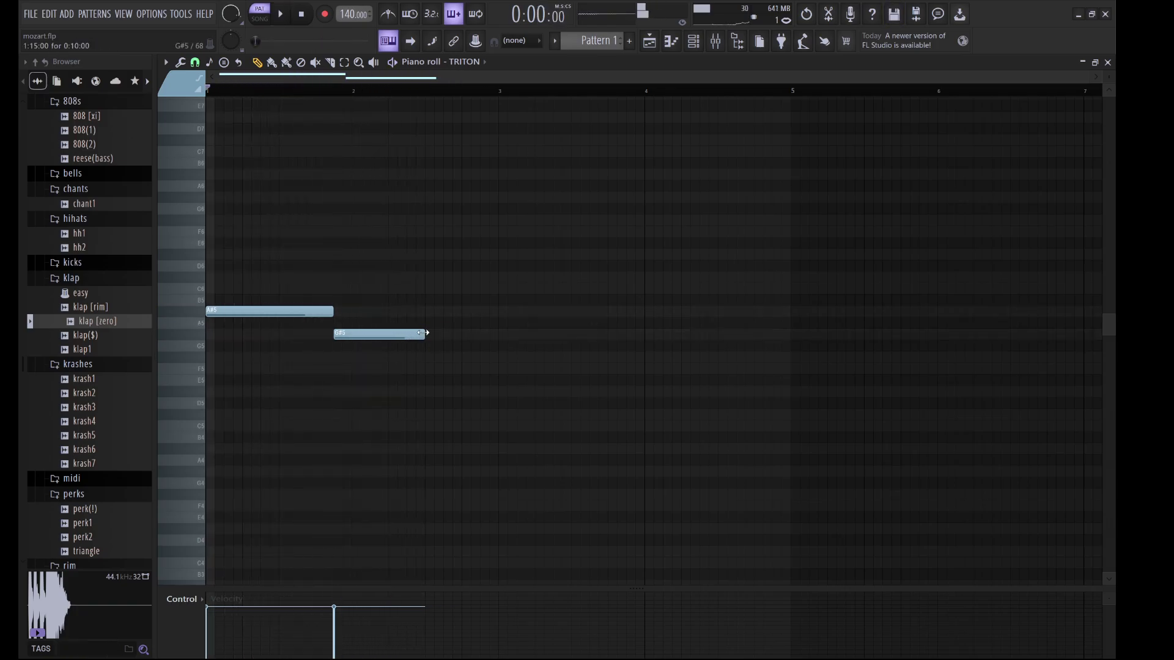
{"action": "left_click", "coordinate": [427, 254]}
{"action": "left_click_drag", "start_coordinate": [516, 254], "coordinate": [494, 254]}
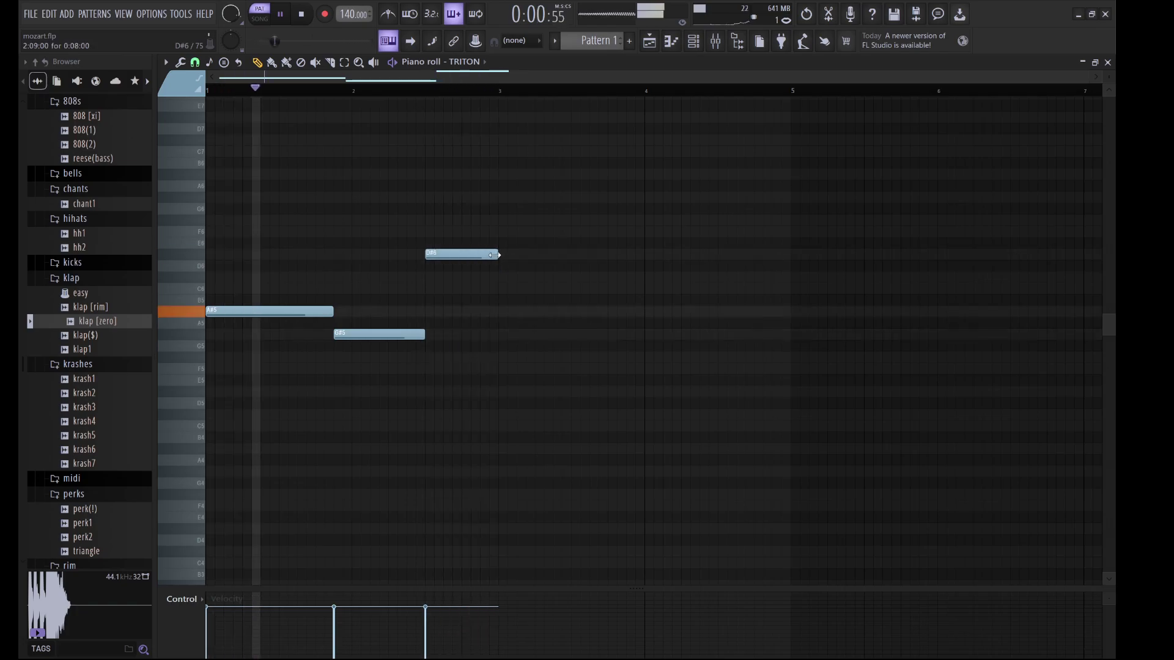
{"action": "left_click_drag", "start_coordinate": [419, 334], "coordinate": [444, 334]}
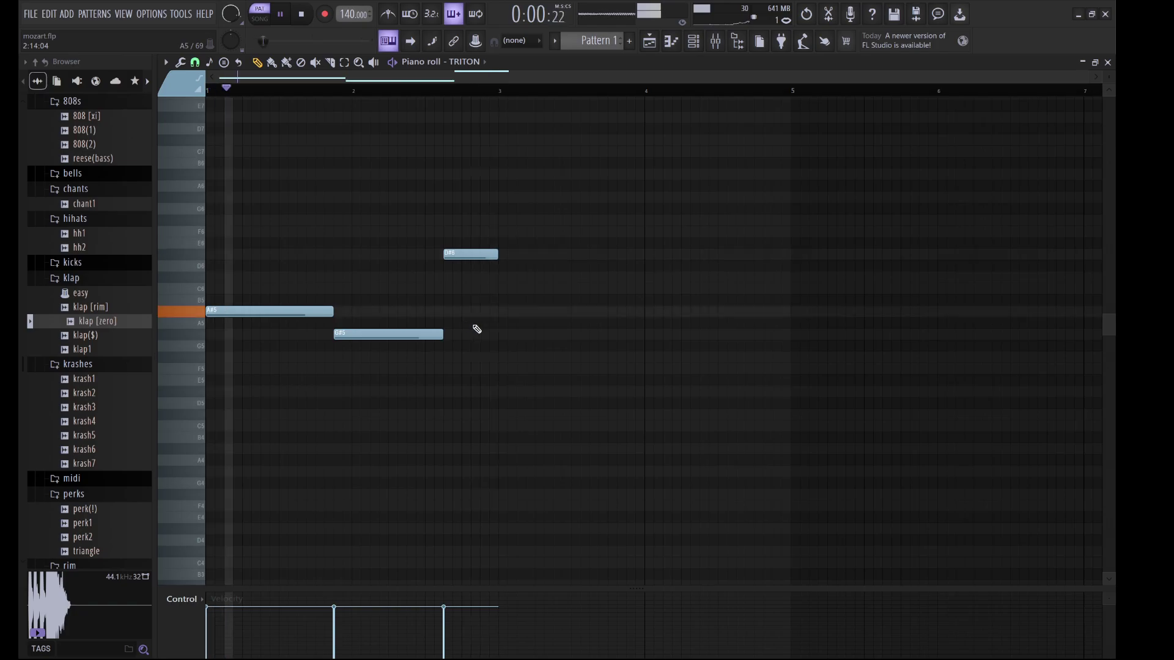
{"action": "key", "text": "ctrl+b"}
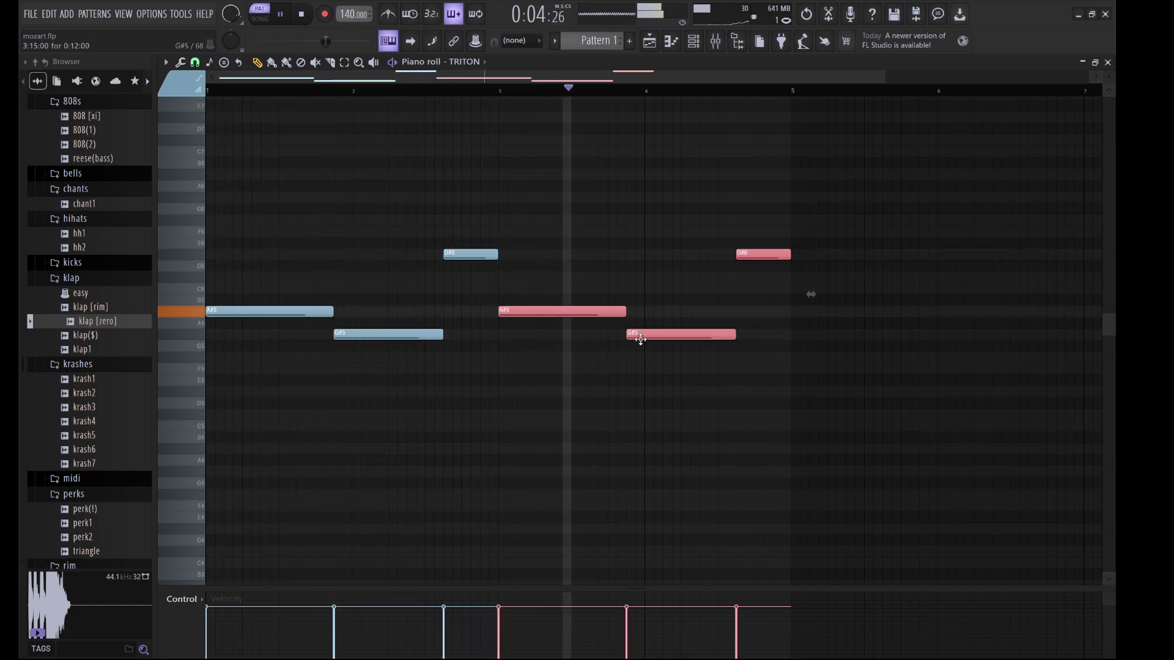
{"action": "key", "text": "space"}
Reopen TRITON and audition the Analog Velvet and Symphonic Bows string presets while the pattern plays
{"action": "left_click", "coordinate": [694, 42]}
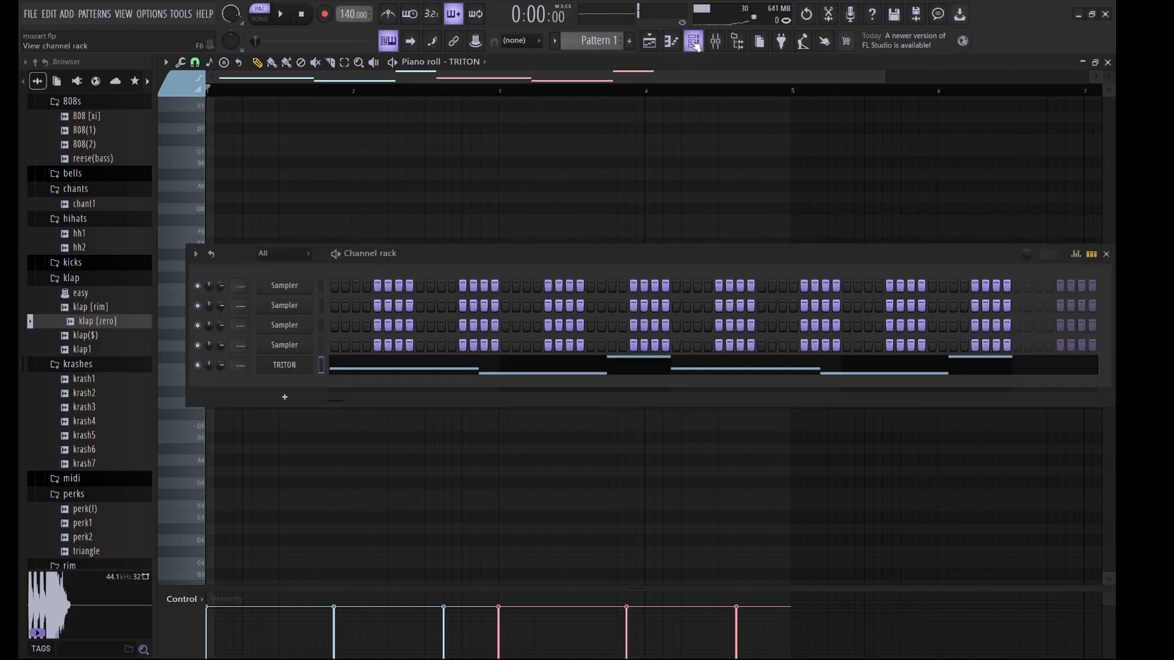
{"action": "left_click", "coordinate": [282, 366]}
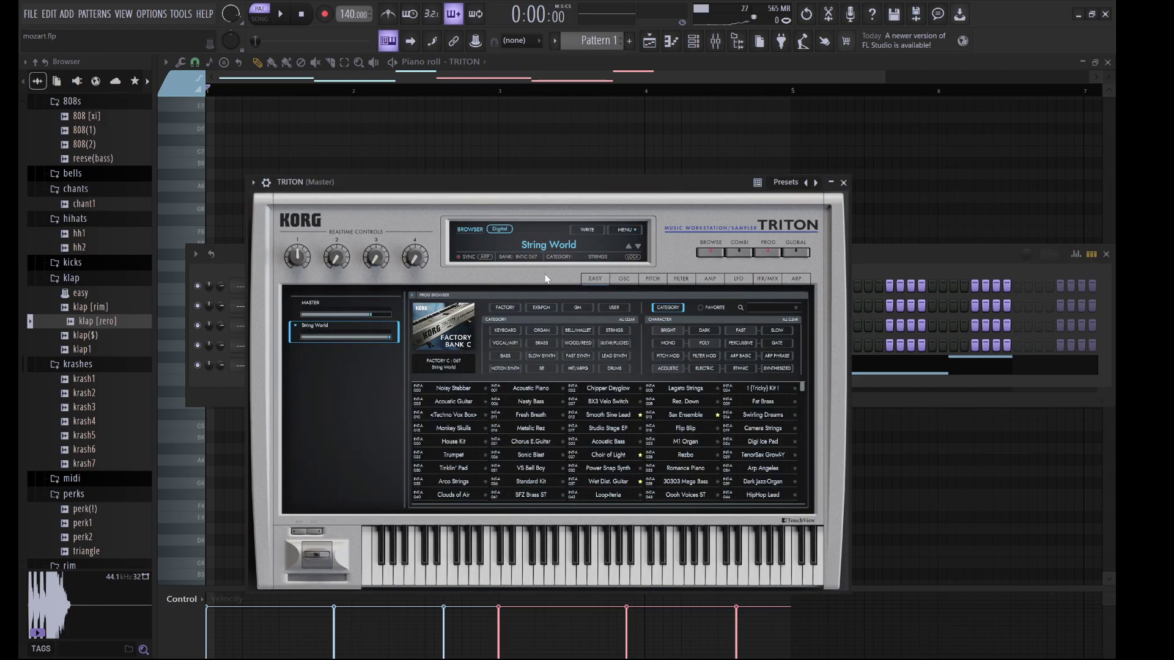
{"action": "left_click", "coordinate": [615, 332]}
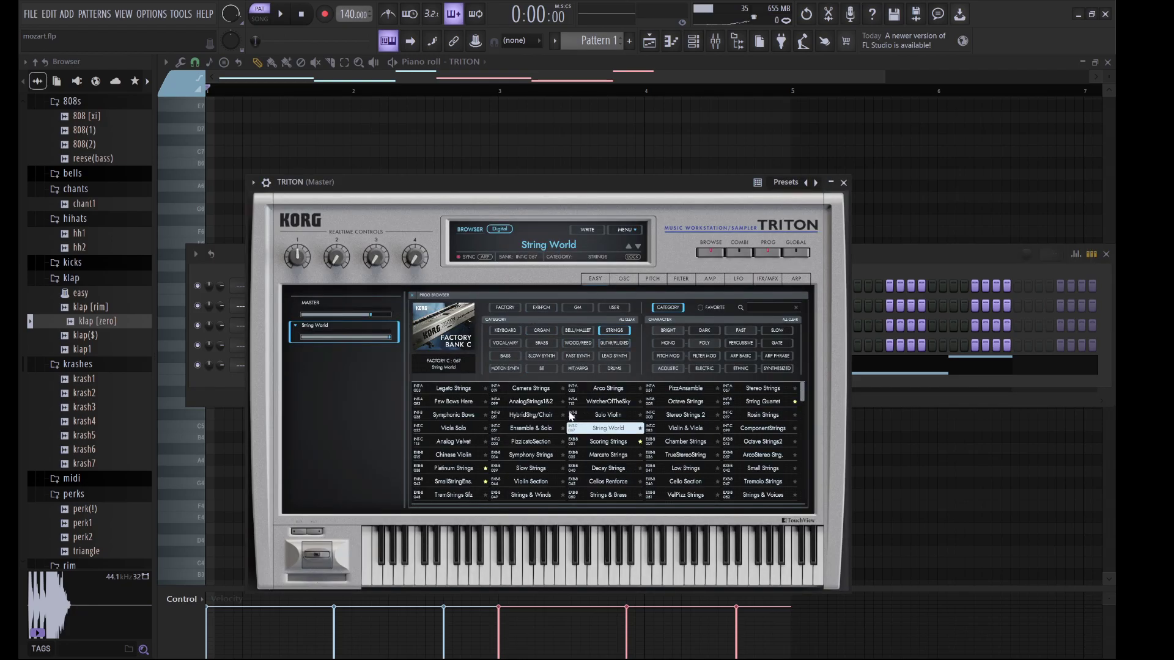
{"action": "left_click", "coordinate": [466, 443]}
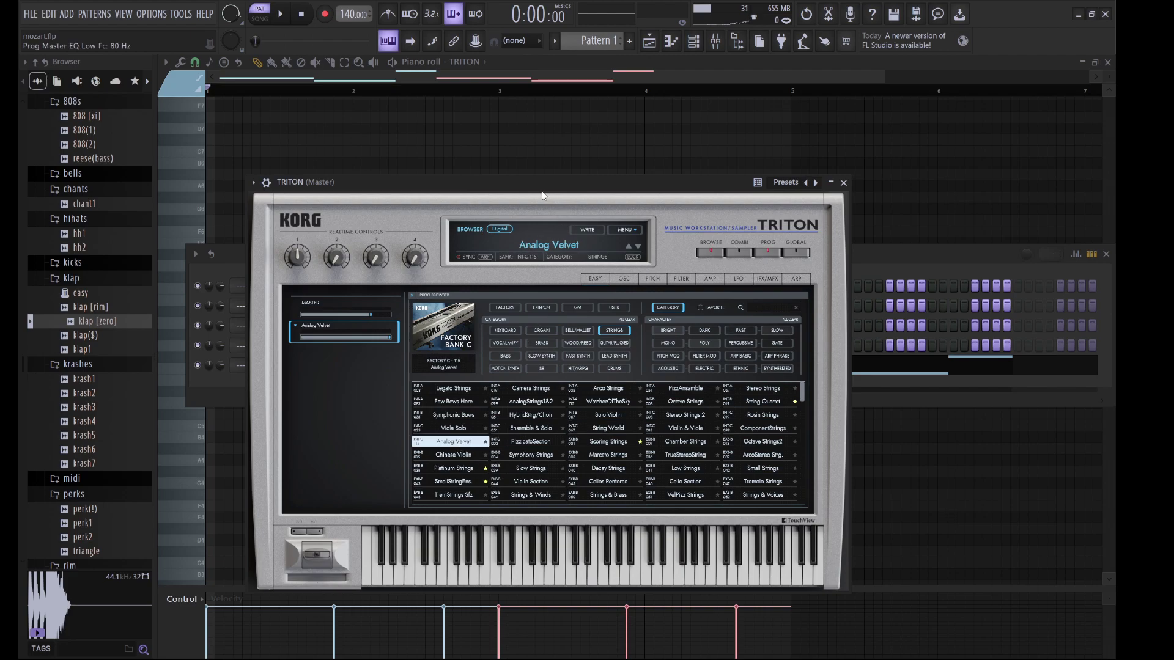
{"action": "key", "text": "space"}
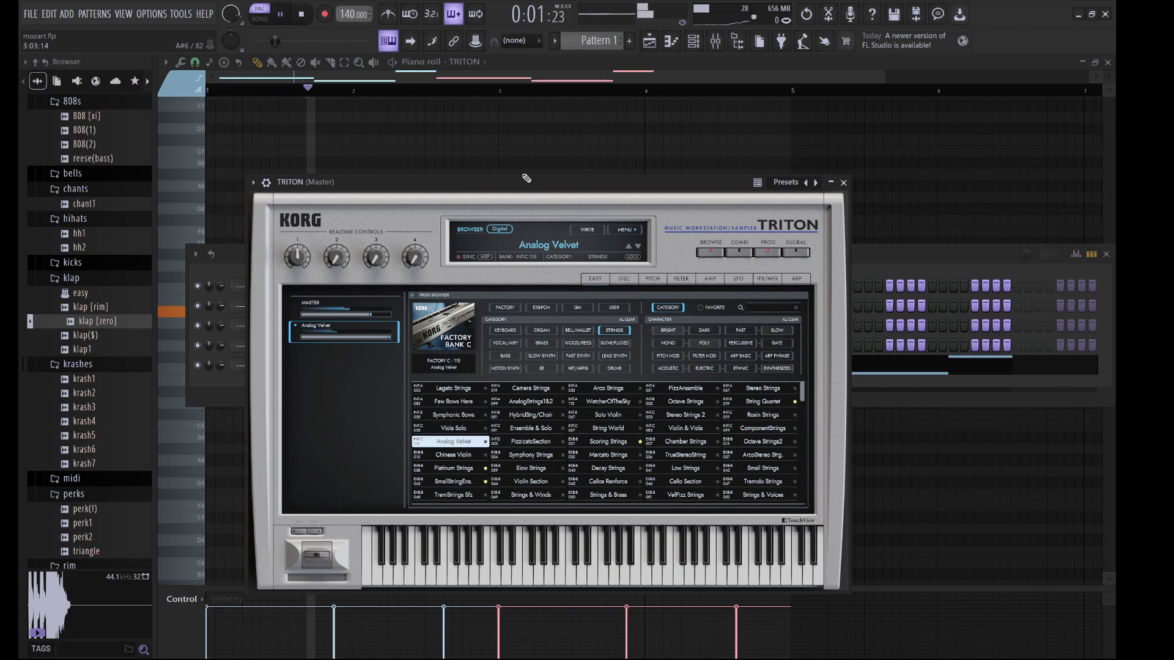
{"action": "left_click", "coordinate": [456, 415]}
{"action": "key", "text": "space"}
{"action": "key", "text": "space"}
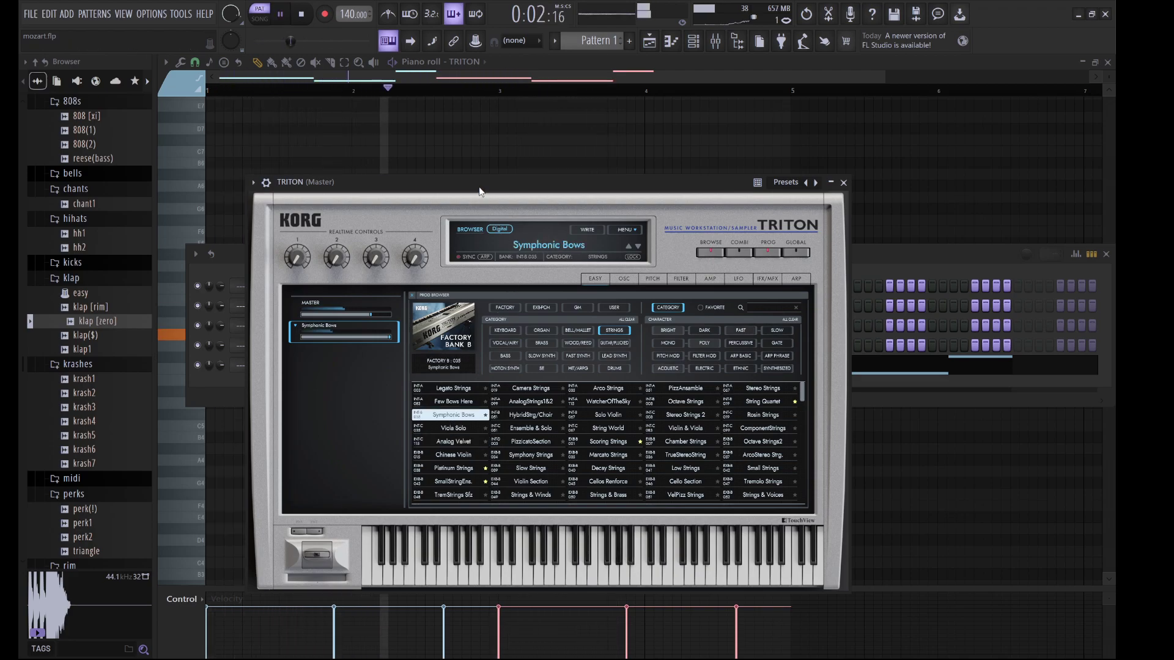
Audition Marcato Strings, Violin Section and Strings & Brass during playback, and load the Tremolo Strings preset
{"action": "left_click", "coordinate": [622, 459]}
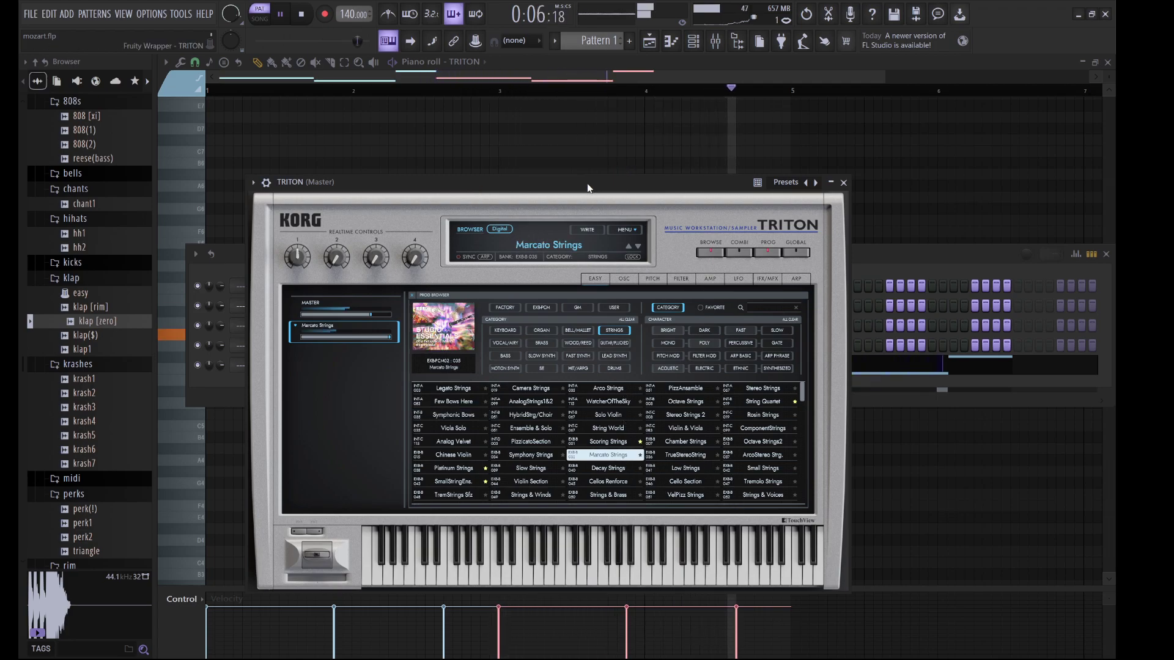
{"action": "left_click", "coordinate": [529, 481]}
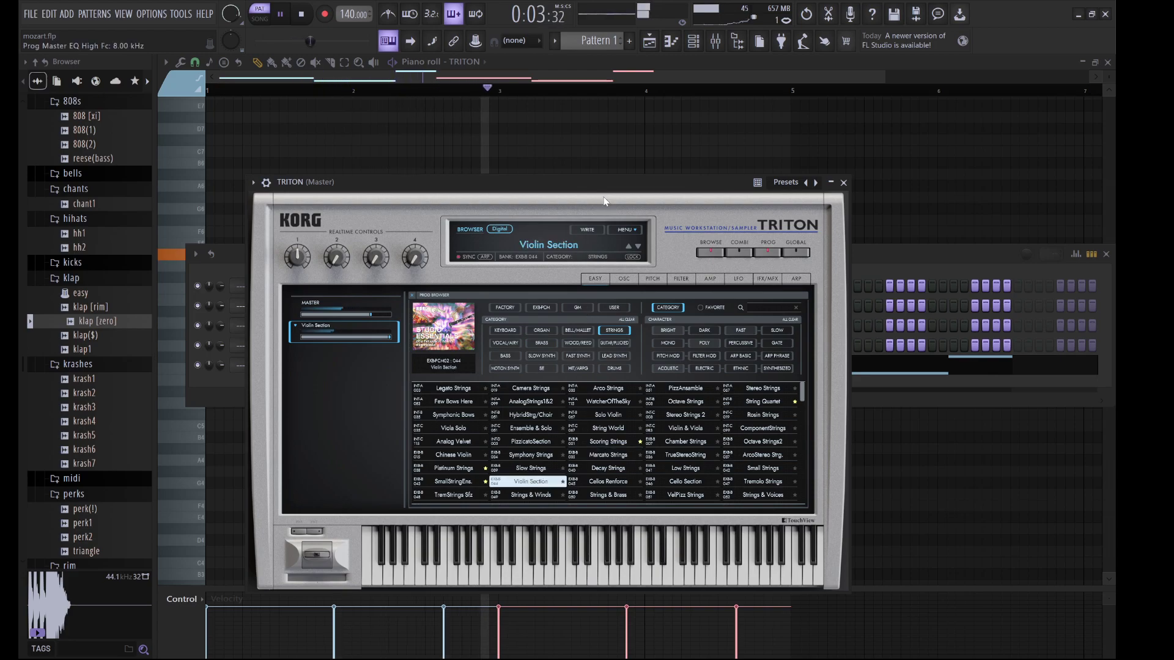
{"action": "left_click", "coordinate": [597, 495]}
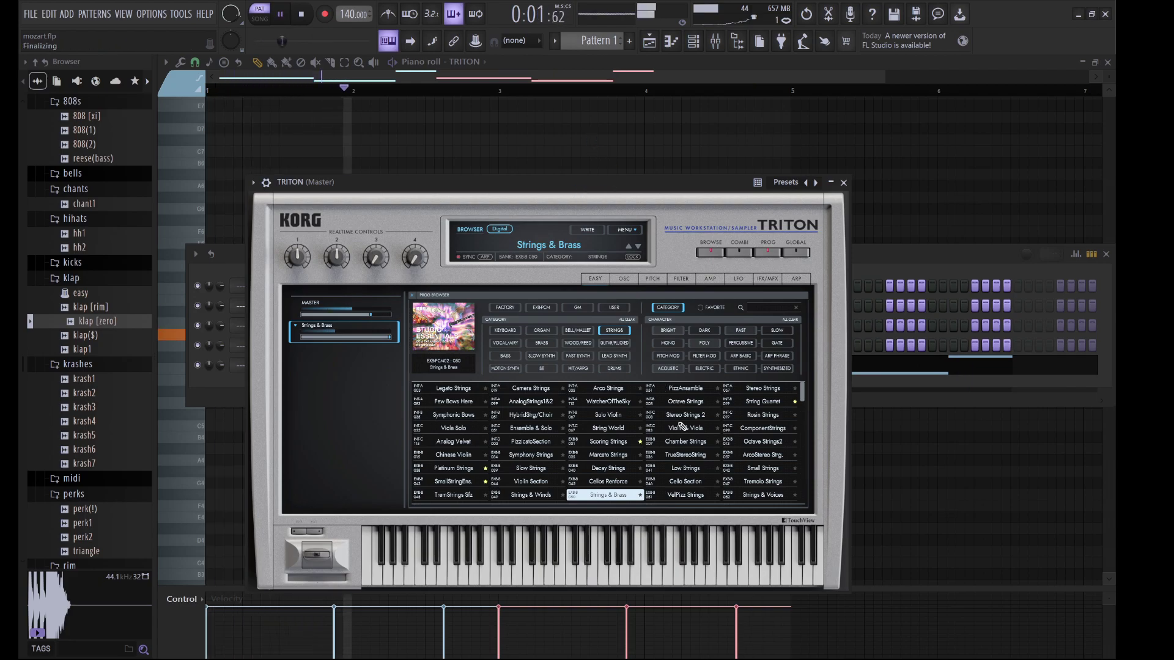
{"action": "left_click", "coordinate": [763, 481]}
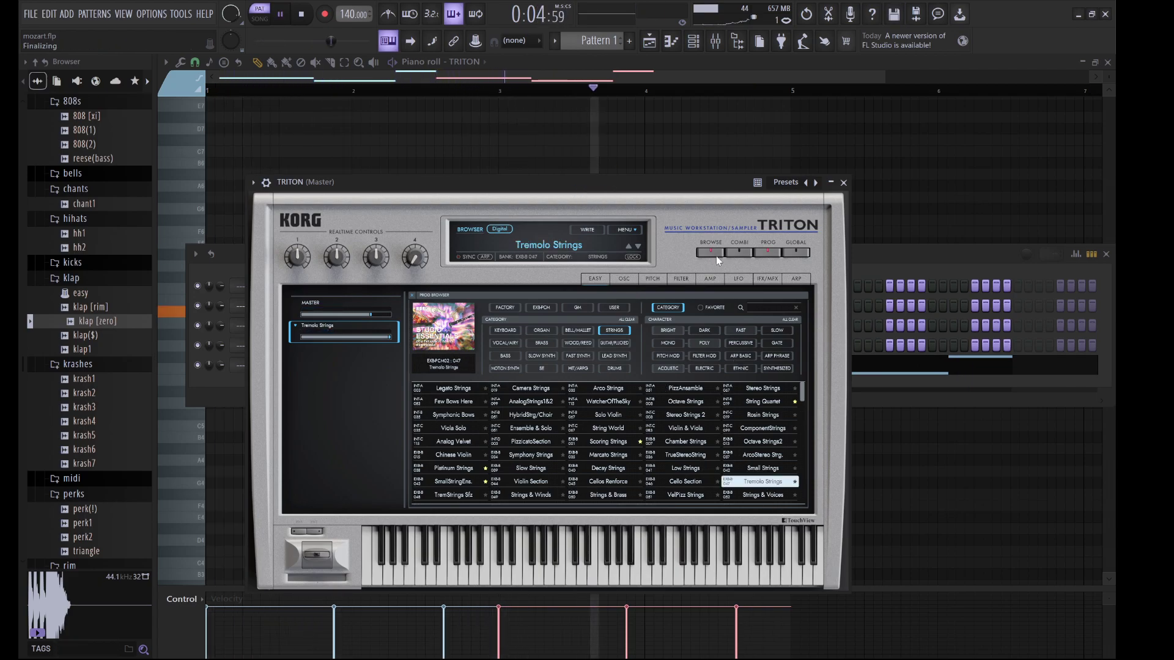
Stop playback, delete every note after the first A#5 in the piano roll, and lengthen that A#5 to about two bars
{"action": "right_click", "coordinate": [615, 132]}
{"action": "key", "text": "space"}
{"action": "left_click_drag", "start_coordinate": [824, 407], "coordinate": [362, 222]}
{"action": "key", "text": "Delete"}
{"action": "left_click_drag", "start_coordinate": [334, 312], "coordinate": [488, 323]}
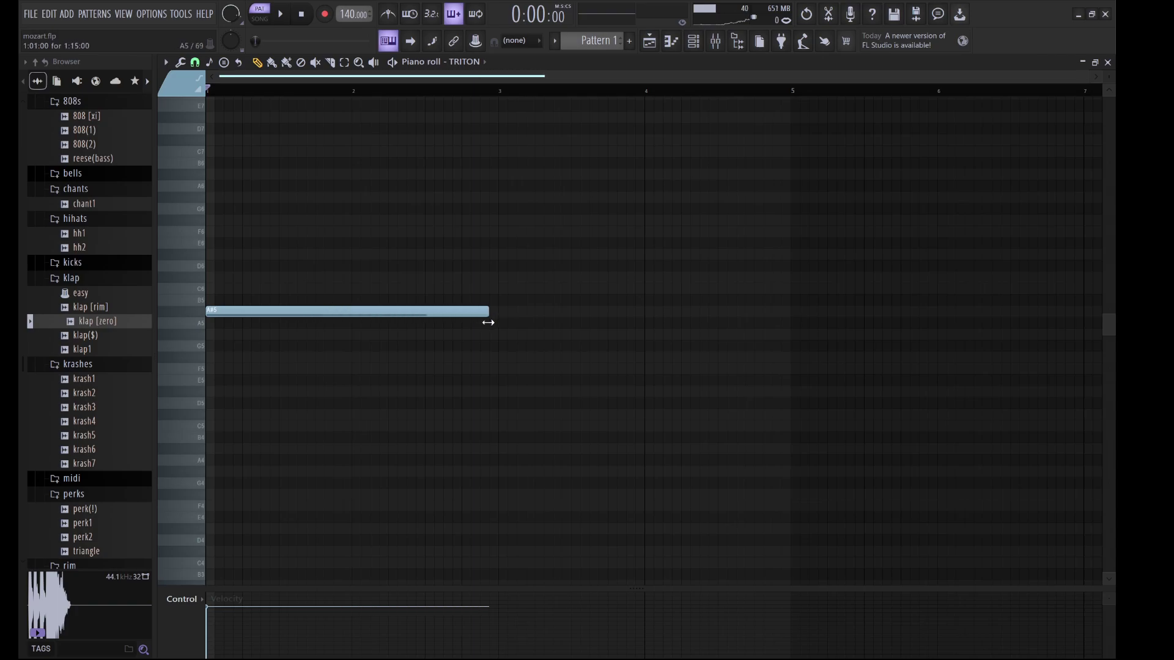
Stack two-bar C#6, F6 and F#5 notes with the A#5 to form a chord, and play it back
{"action": "left_click_drag", "start_coordinate": [458, 277], "coordinate": [216, 276]}
{"action": "left_click_drag", "start_coordinate": [260, 230], "coordinate": [203, 234]}
{"action": "left_click", "coordinate": [218, 222]}
{"action": "left_click", "coordinate": [218, 222], "text": "ctrl"}
{"action": "key", "text": "ctrl+Down"}
{"action": "key", "text": "space"}
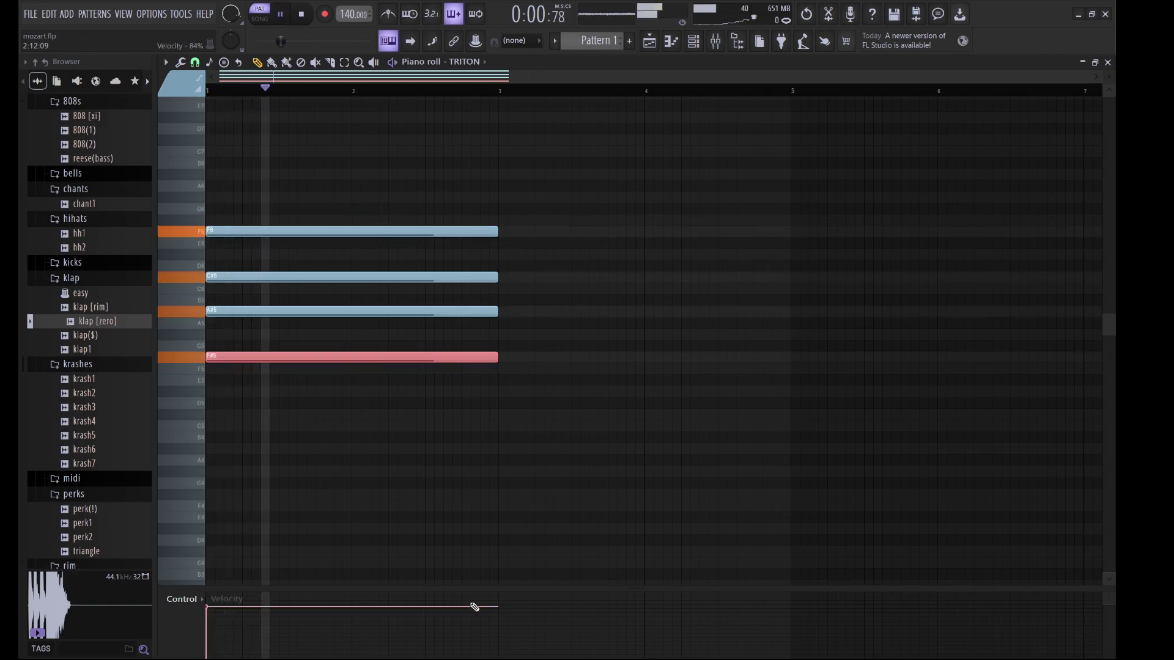
{"action": "key", "text": "space"}
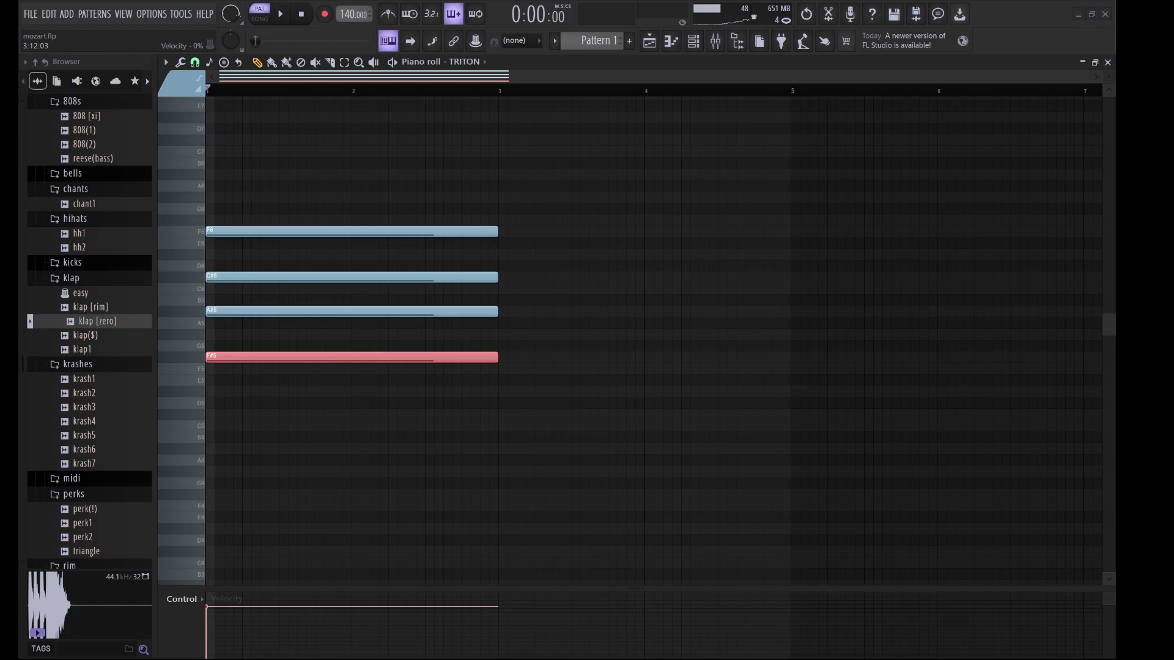
{"action": "key", "text": "space"}
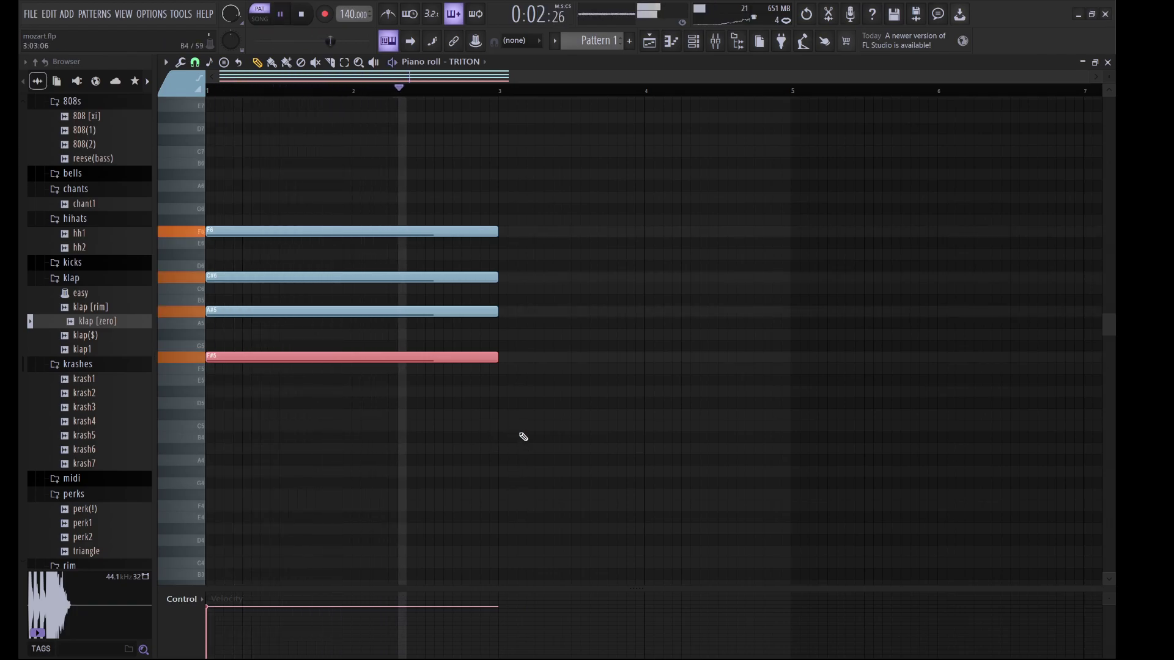
{"action": "key", "text": "ctrl+b"}
{"action": "key", "text": "space"}
{"action": "key", "text": "ctrl+z"}
Duplicate the whole chord into bars 3–4, and lower the copy's C#6 to C6 and its A#5 to G#5
{"action": "left_click_drag", "start_coordinate": [506, 387], "coordinate": [307, 142]}
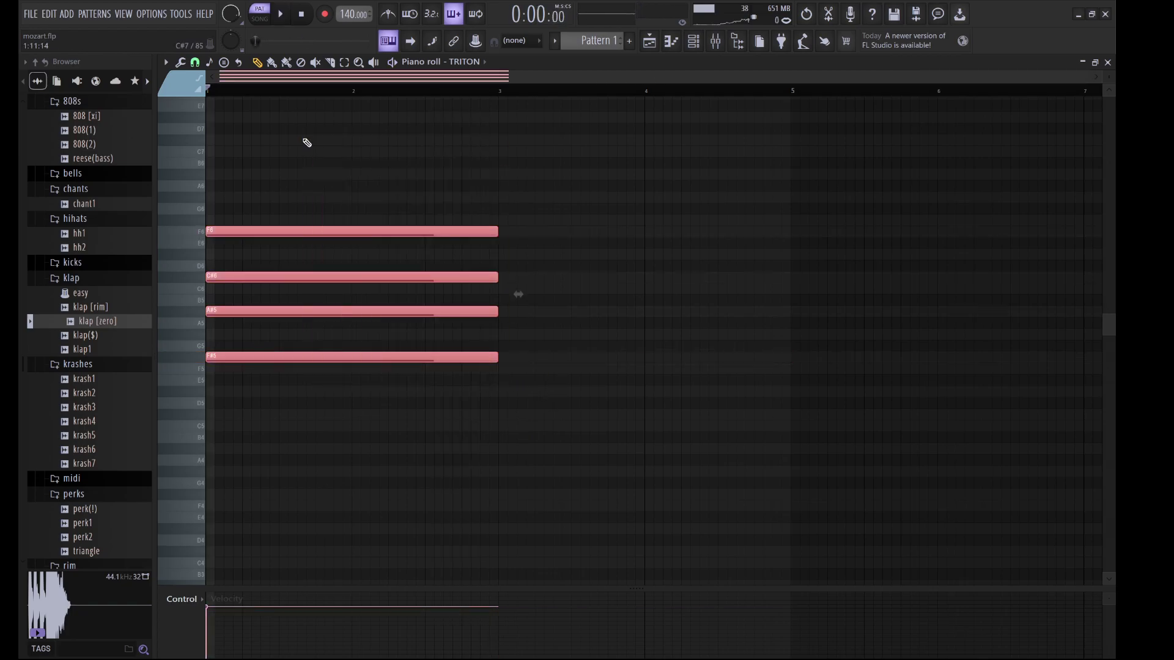
{"action": "key", "text": "ctrl+b"}
{"action": "left_click_drag", "start_coordinate": [616, 297], "coordinate": [606, 261]}
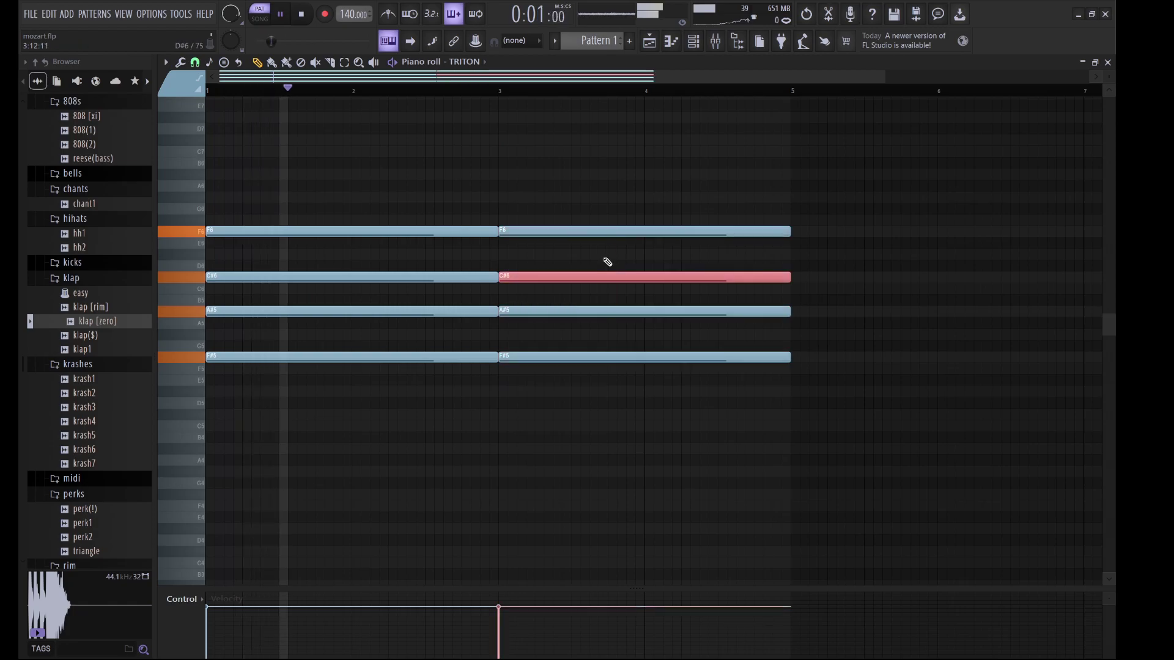
{"action": "key", "text": "shift+Down"}
{"action": "left_click", "coordinate": [562, 307]}
{"action": "key", "text": "shift+Down"}
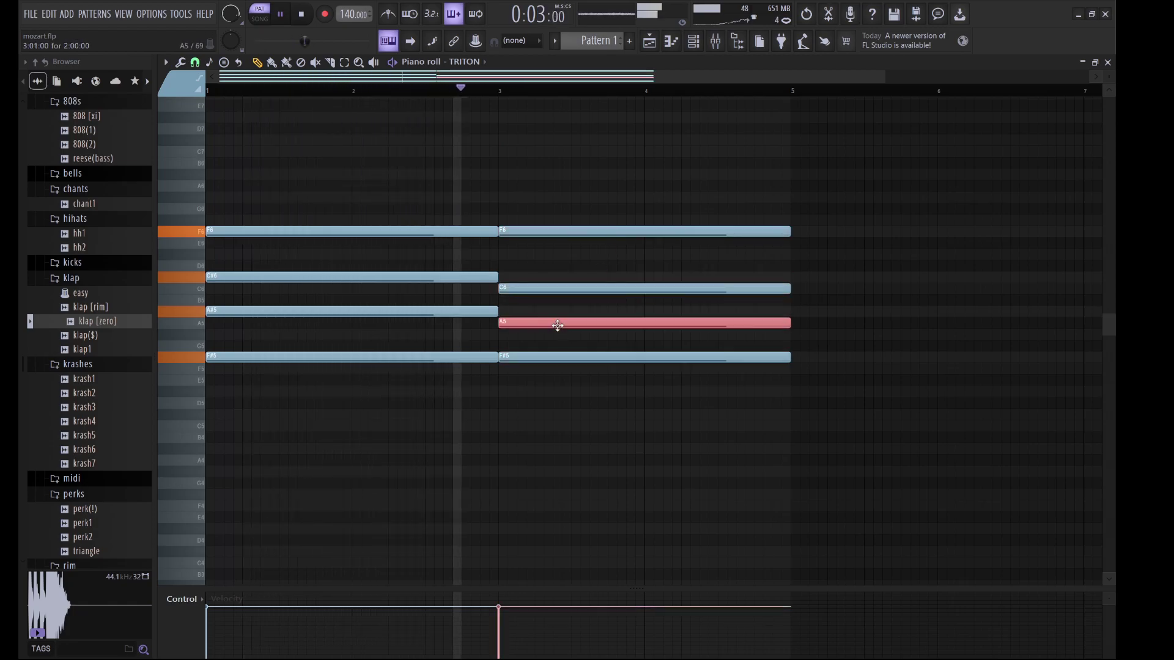
{"action": "key", "text": "shift+Down"}
{"action": "key", "text": "ctrl+d"}
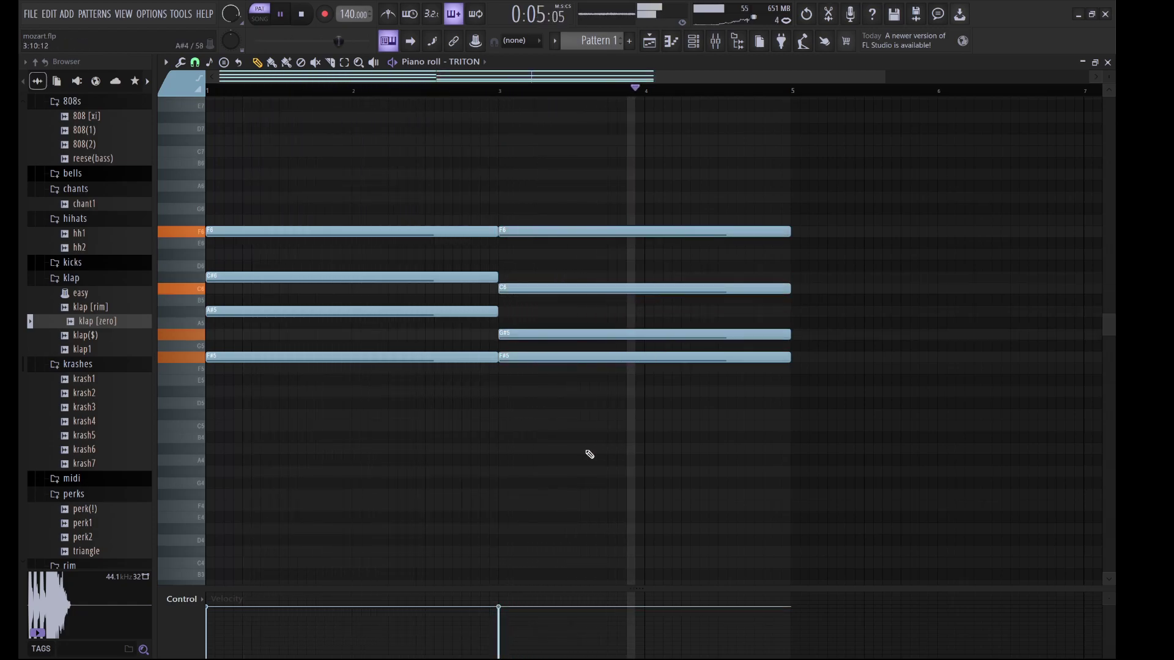
Duplicate the four-bar progression into bars 5–8, raise the C#6 in bars 5–6 to D#6, and restart playback
{"action": "key", "text": "ctrl+b"}
{"action": "left_click", "coordinate": [526, 277]}
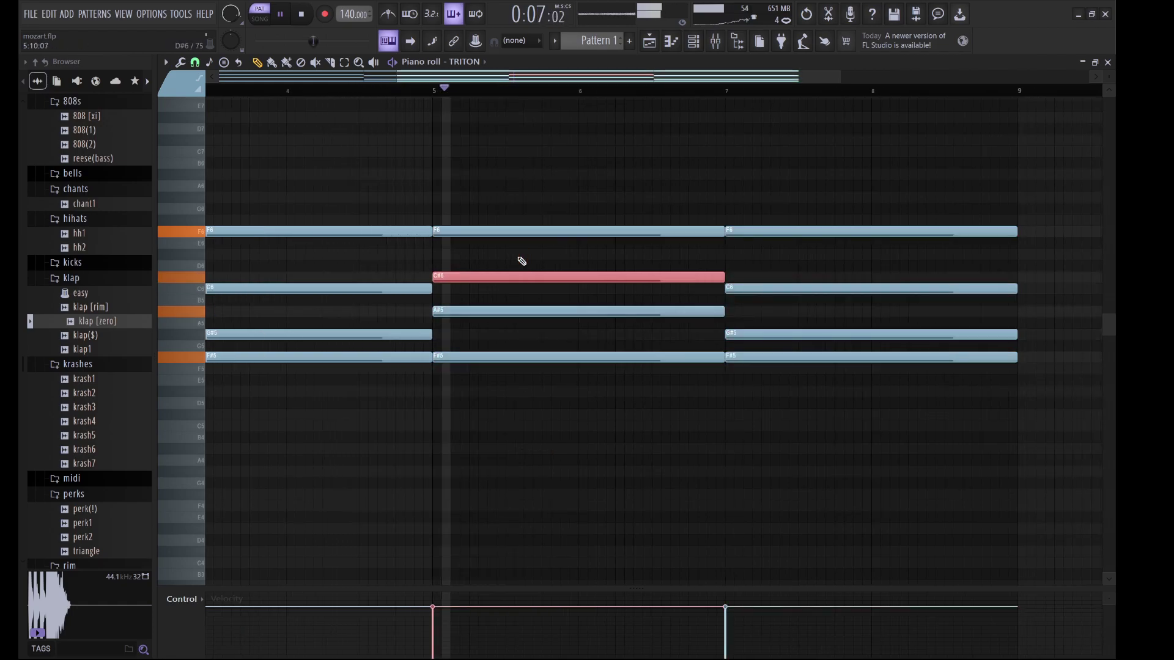
{"action": "key", "text": "shift+Up"}
{"action": "key", "text": "shift+Up"}
{"action": "key", "text": "space"}
{"action": "key", "text": "space"}
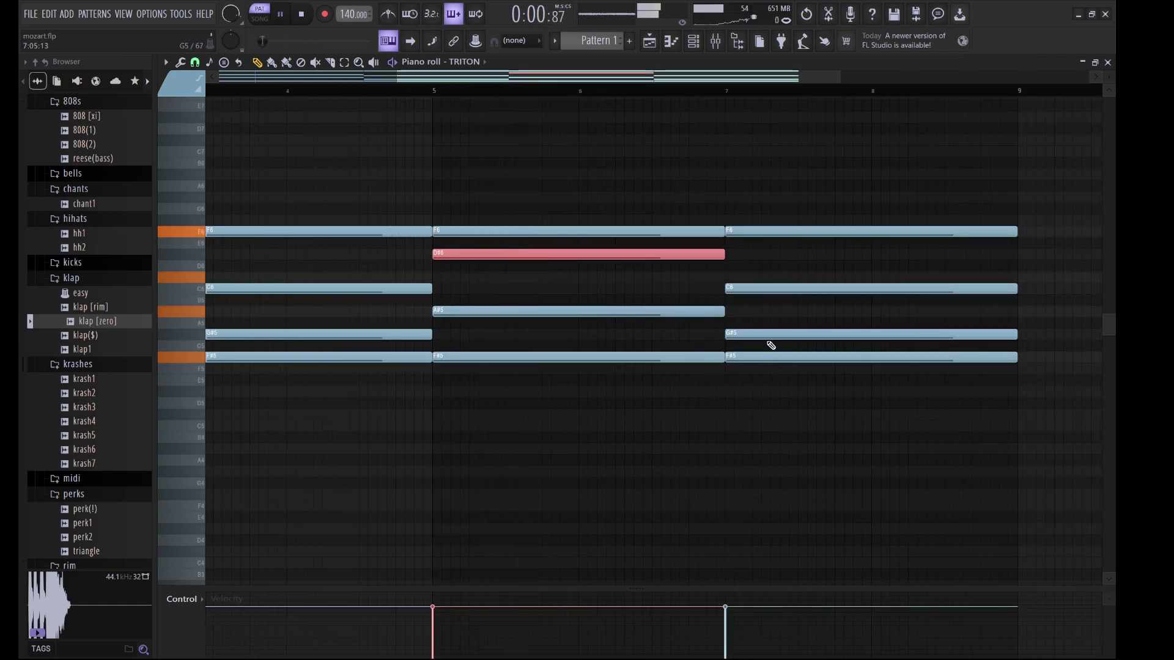
Raise the G#5 of the last chord, in bars 7–8, to F#6
{"action": "left_click", "coordinate": [767, 334]}
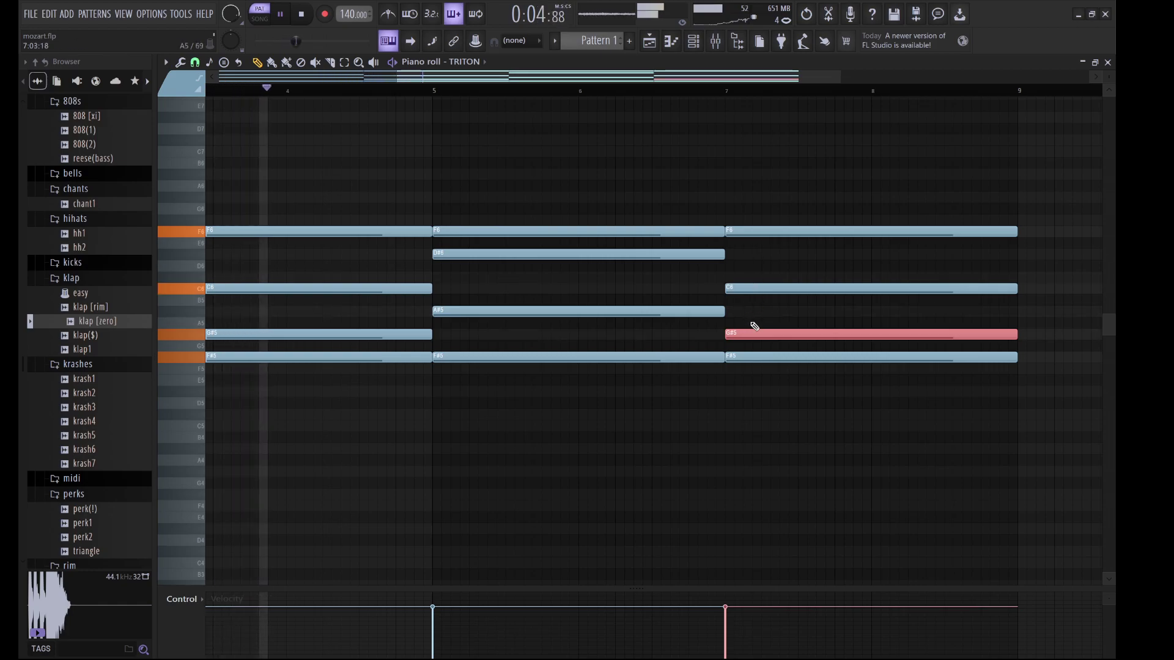
{"action": "key", "text": "shift+Up"}
{"action": "key", "text": "shift+Up"}
{"action": "key", "text": "shift+Up"}
{"action": "key", "text": "shift+Up"}
{"action": "key", "text": "shift+Up"}
{"action": "key", "text": "shift+Up"}
{"action": "key", "text": "shift+Up"}
{"action": "key", "text": "shift+Up"}
{"action": "key", "text": "shift+Up"}
{"action": "key", "text": "shift+Up"}
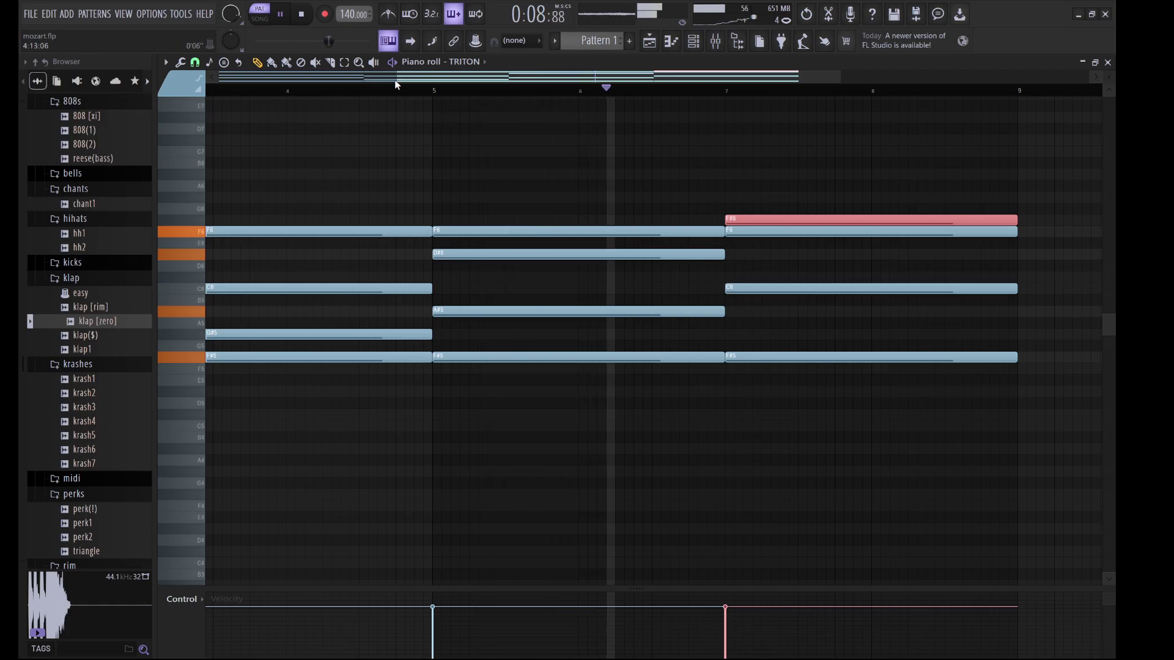
{"action": "left_click_drag", "start_coordinate": [395, 80], "coordinate": [217, 92]}
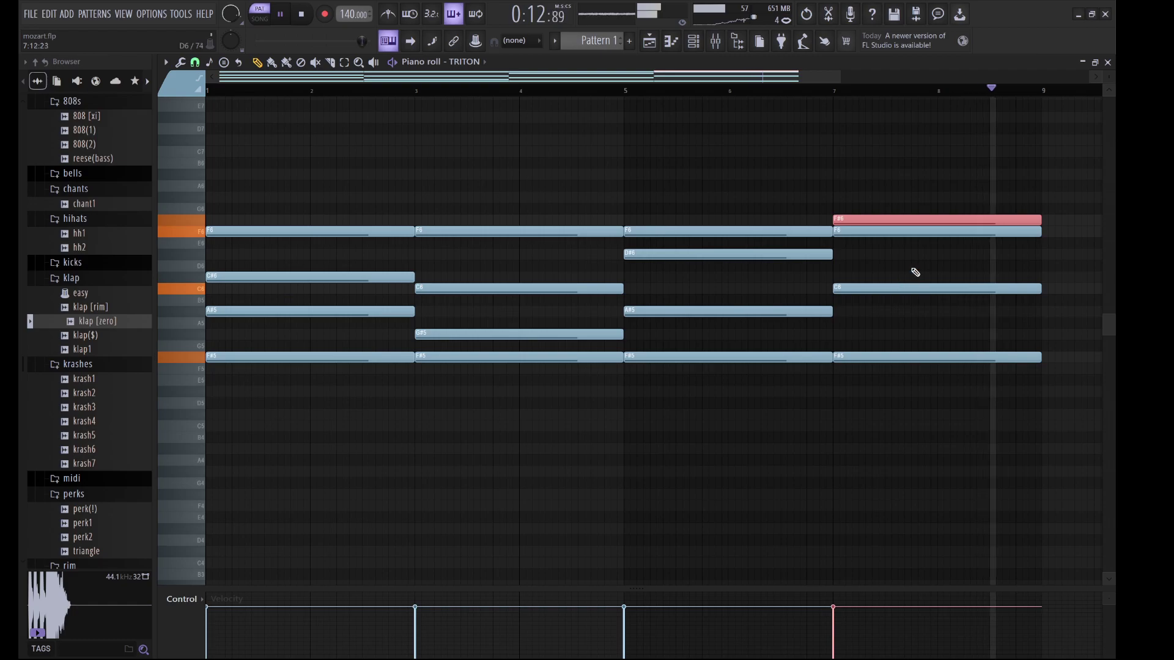
Split the last chord halfway through bar 8, and raise the short part's C6 to C#6 and its F#5 to G#5
{"action": "left_click_drag", "start_coordinate": [1025, 380], "coordinate": [913, 228]}
{"action": "key", "text": "ctrl+b"}
{"action": "left_click", "coordinate": [885, 290], "text": "ctrl"}
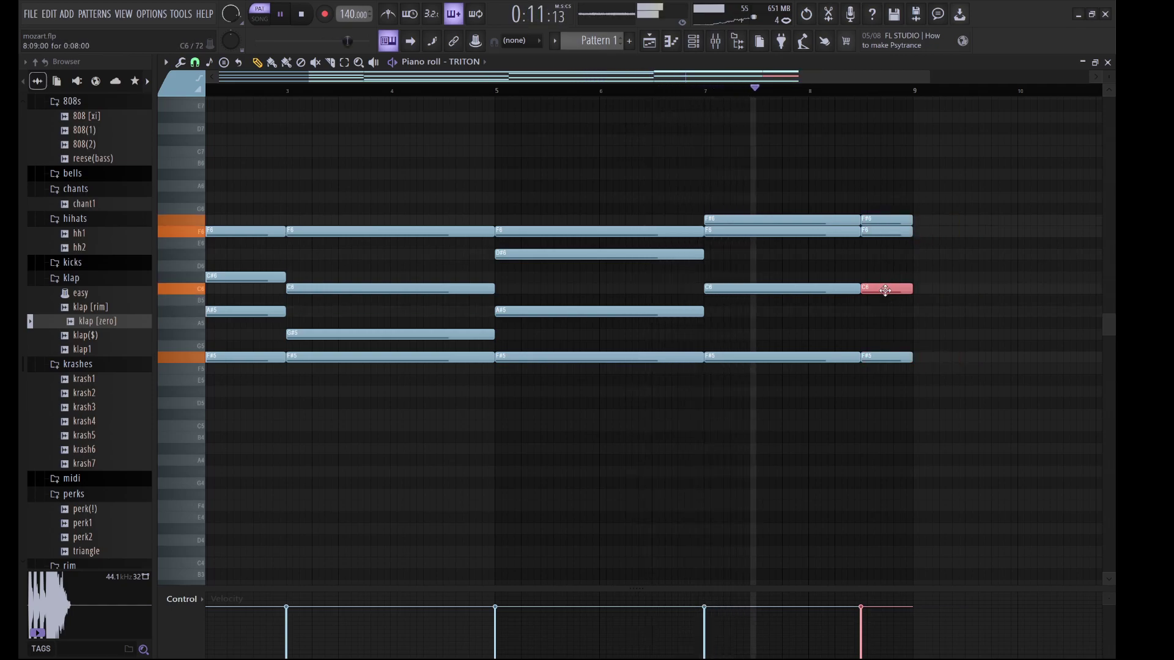
{"action": "key", "text": "shift+Up"}
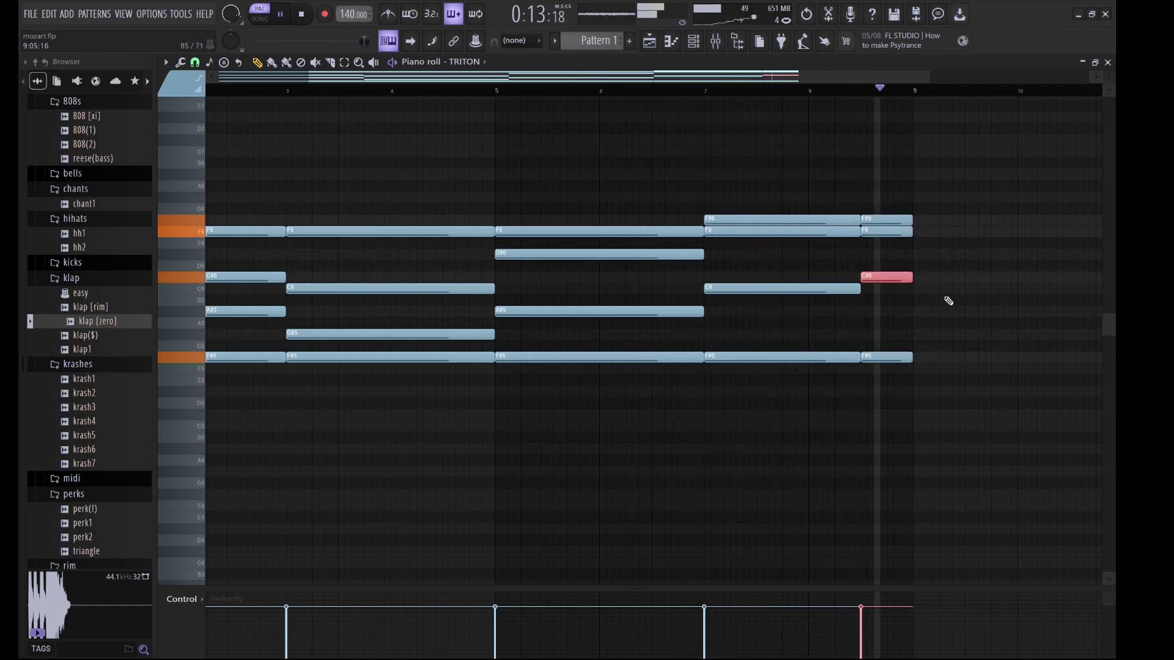
{"action": "left_click", "coordinate": [889, 357]}
{"action": "key", "text": "shift+Up"}
{"action": "key", "text": "shift+Up"}
In the short closing chord, lower the C#6 to A#5 and raise the F6 to G#6
{"action": "left_click", "coordinate": [884, 278]}
{"action": "key", "text": "shift+Down"}
{"action": "key", "text": "shift+Down"}
{"action": "key", "text": "shift+Down"}
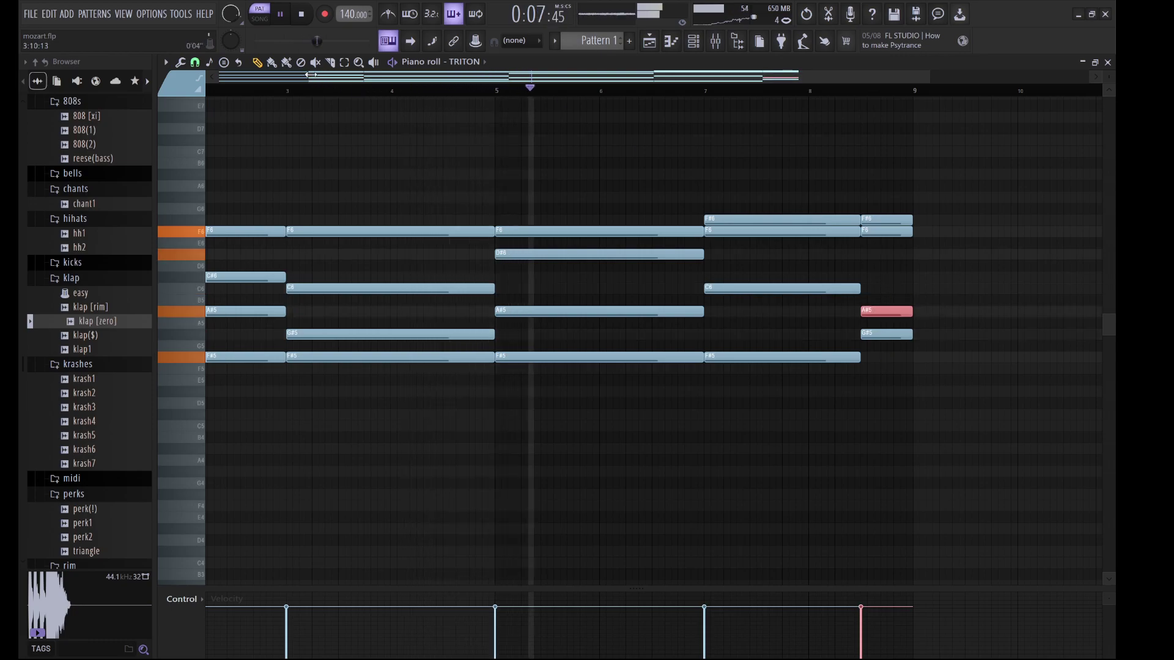
{"action": "left_click_drag", "start_coordinate": [311, 75], "coordinate": [183, 93]}
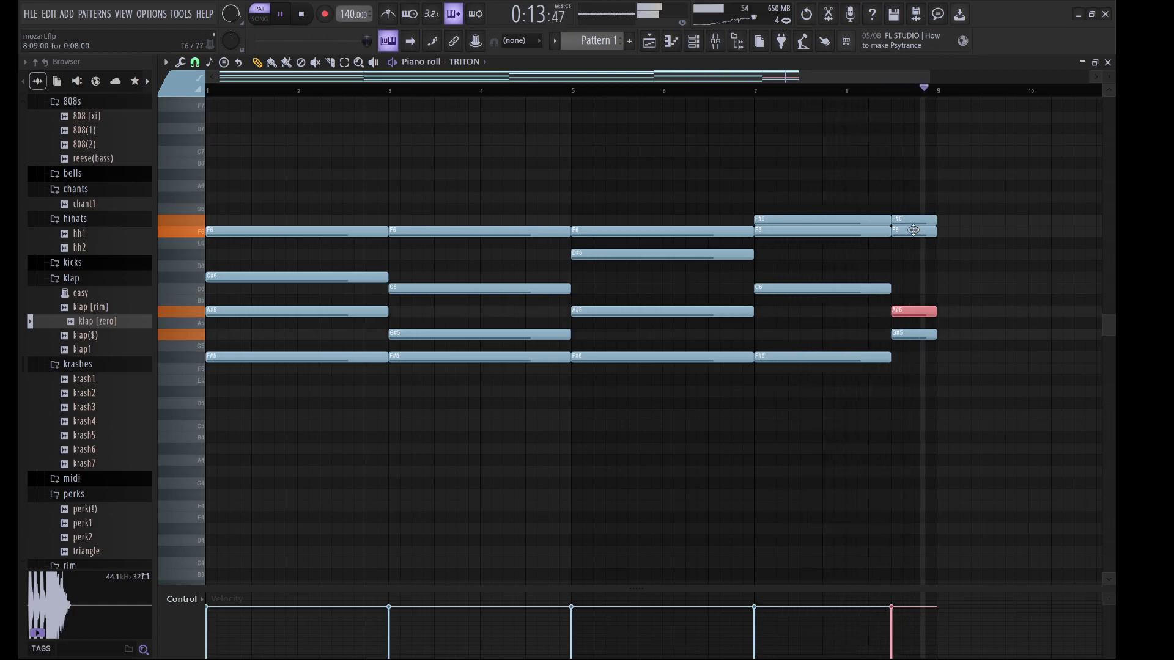
{"action": "left_click_drag", "start_coordinate": [927, 215], "coordinate": [905, 195]}
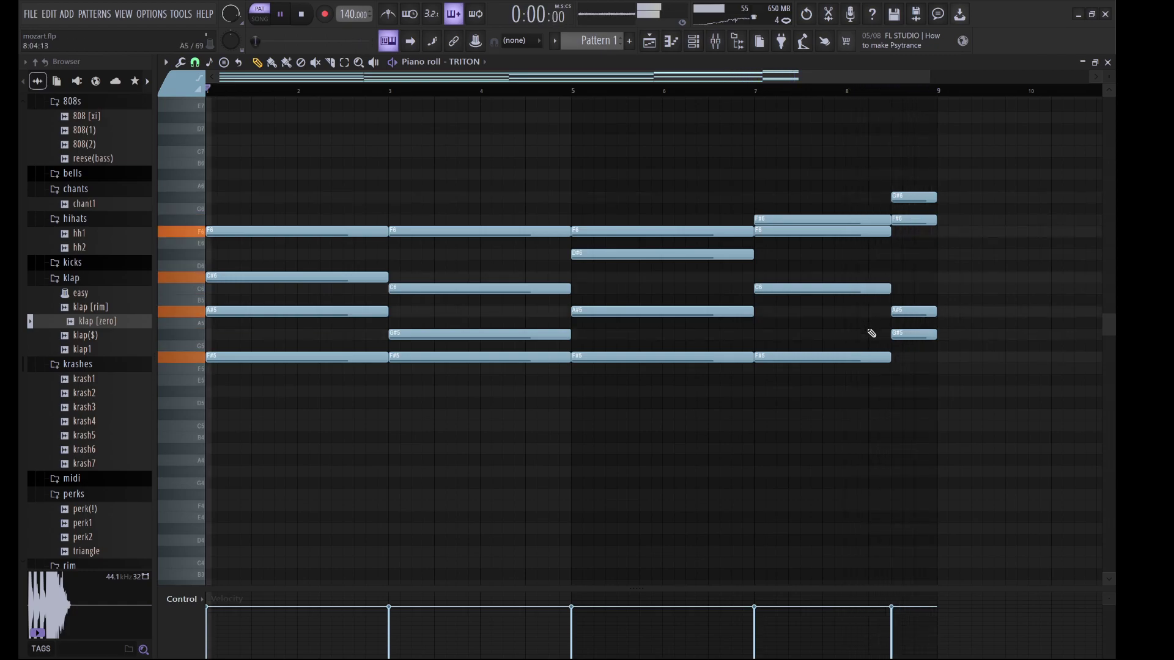
Copy the lowest note of every chord two octaves down as a bass line, and restart playback
{"action": "left_click_drag", "start_coordinate": [923, 330], "coordinate": [859, 378]}
{"action": "left_click_drag", "start_coordinate": [760, 360], "coordinate": [384, 361]}
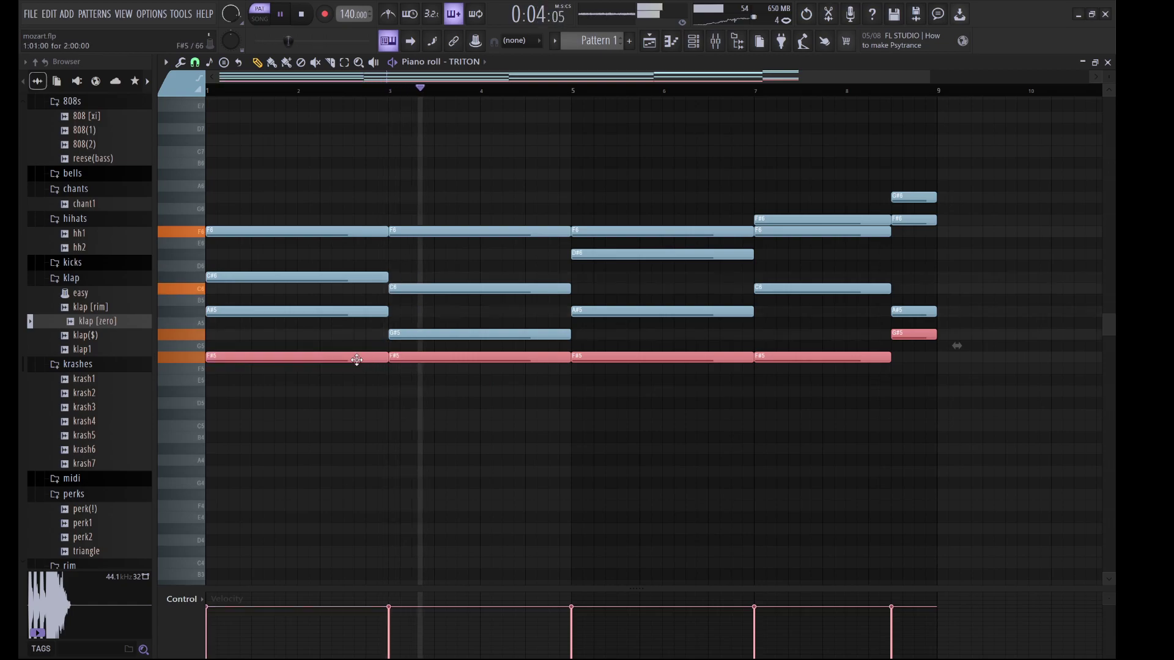
{"action": "key", "text": "ctrl+Down"}
{"action": "key", "text": "ctrl+Down"}
{"action": "key", "text": "space"}
{"action": "key", "text": "space"}
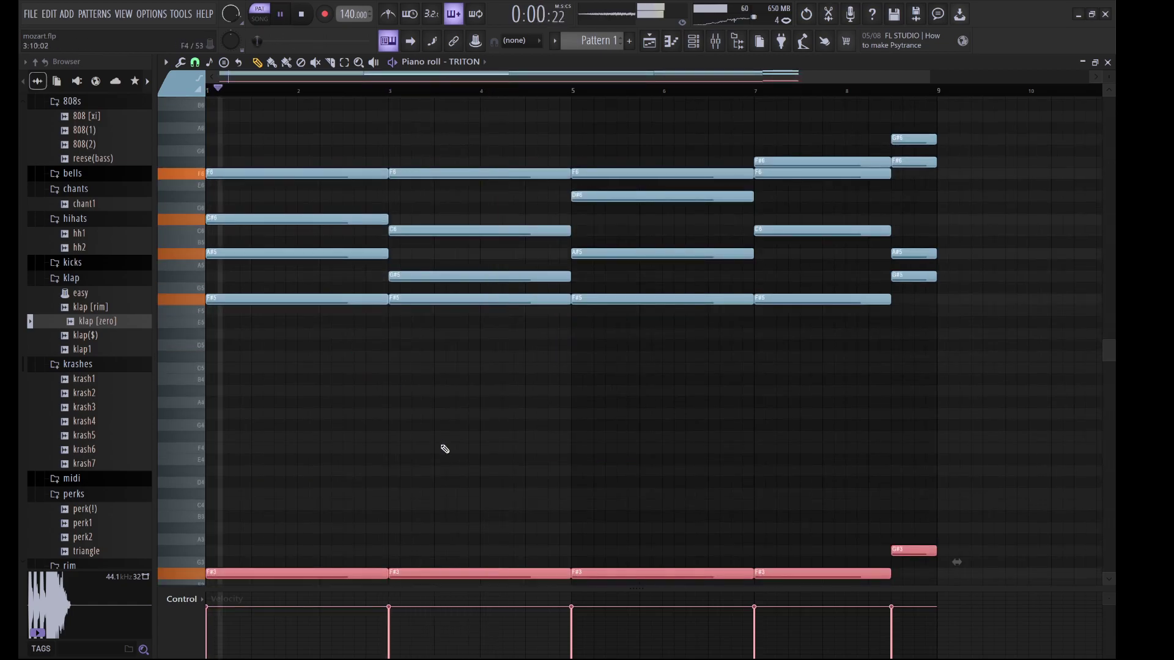
Raise the velocity of the copied bass notes to the maximum, lower them one more octave, and restart playback
{"action": "scroll", "coordinate": [508, 455], "scroll_direction": "up", "scroll_amount": 3}
{"action": "key", "text": "space"}
{"action": "key", "text": "space"}
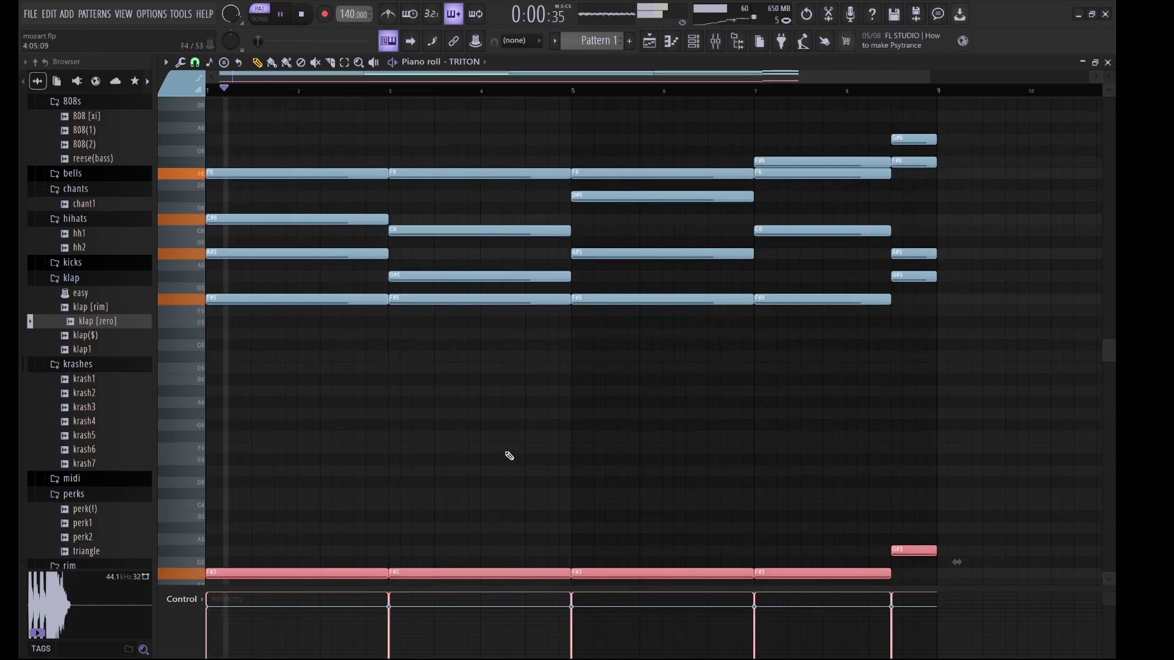
{"action": "key", "text": "ctrl+Down"}
{"action": "key", "text": "space"}
{"action": "key", "text": "space"}
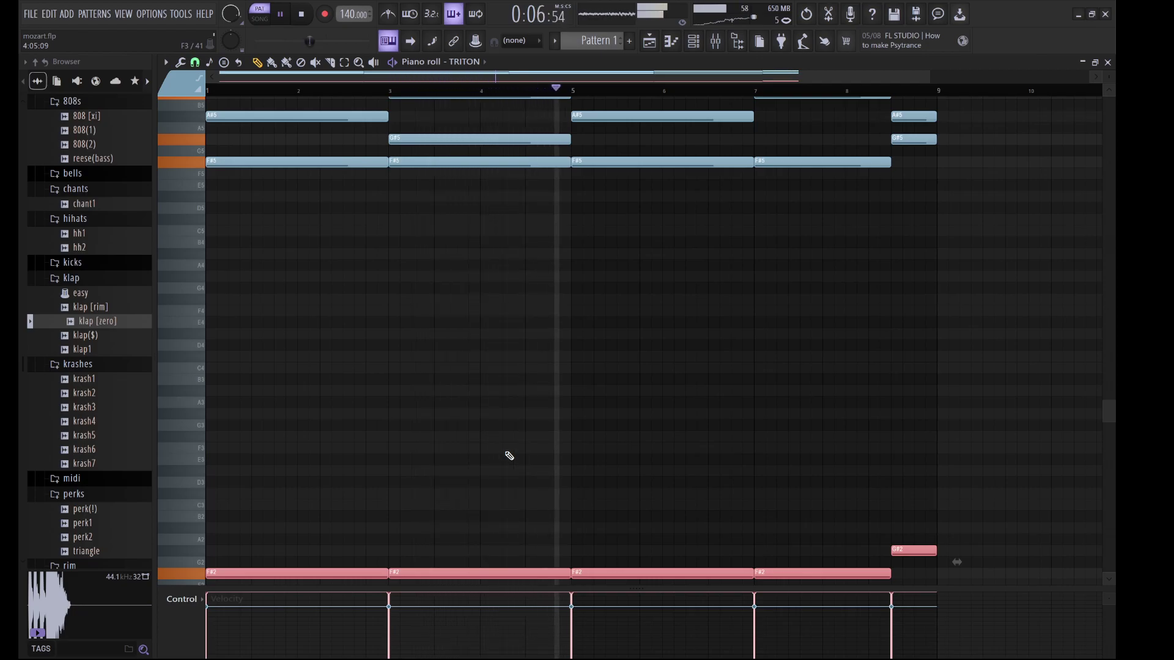
Lower the bass note in bars 3–4 to F2 and raise the one in bars 5–6 to G#2
{"action": "scroll", "coordinate": [510, 440], "scroll_direction": "down", "scroll_amount": 3}
{"action": "left_click_drag", "start_coordinate": [480, 469], "coordinate": [484, 470]}
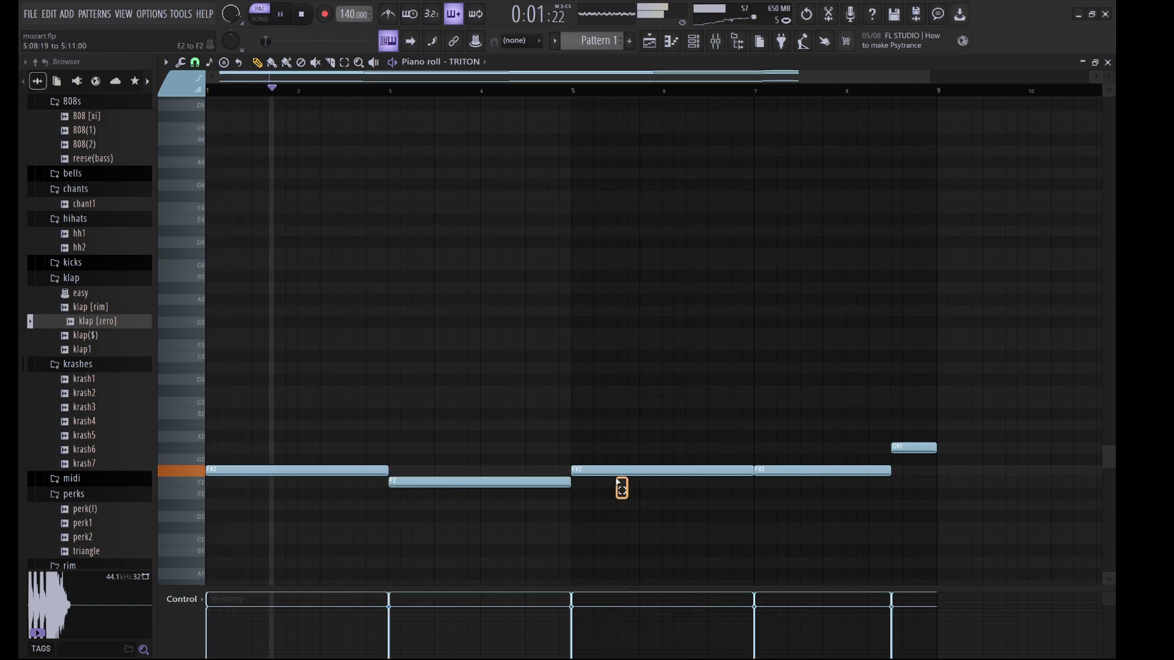
{"action": "left_click", "coordinate": [616, 469]}
{"action": "key", "text": "shift+Up"}
{"action": "key", "text": "shift+Up"}
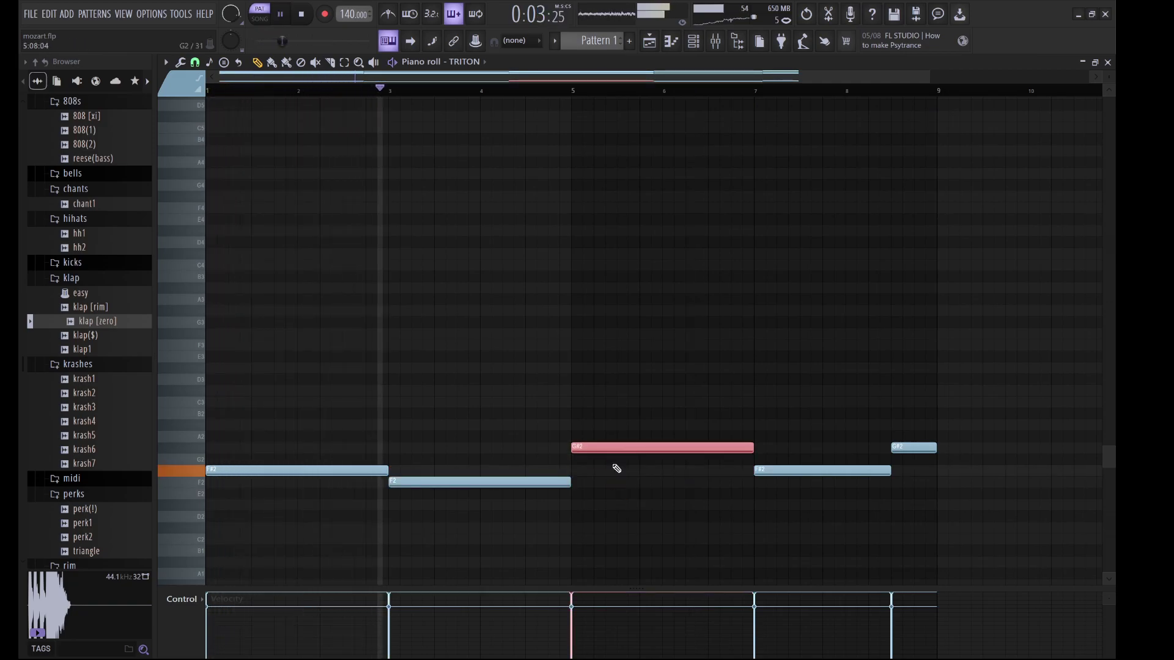
Lower the bass note starting at bar 7 to D#2
{"action": "left_click", "coordinate": [802, 488], "text": "ctrl"}
{"action": "left_click", "coordinate": [803, 469]}
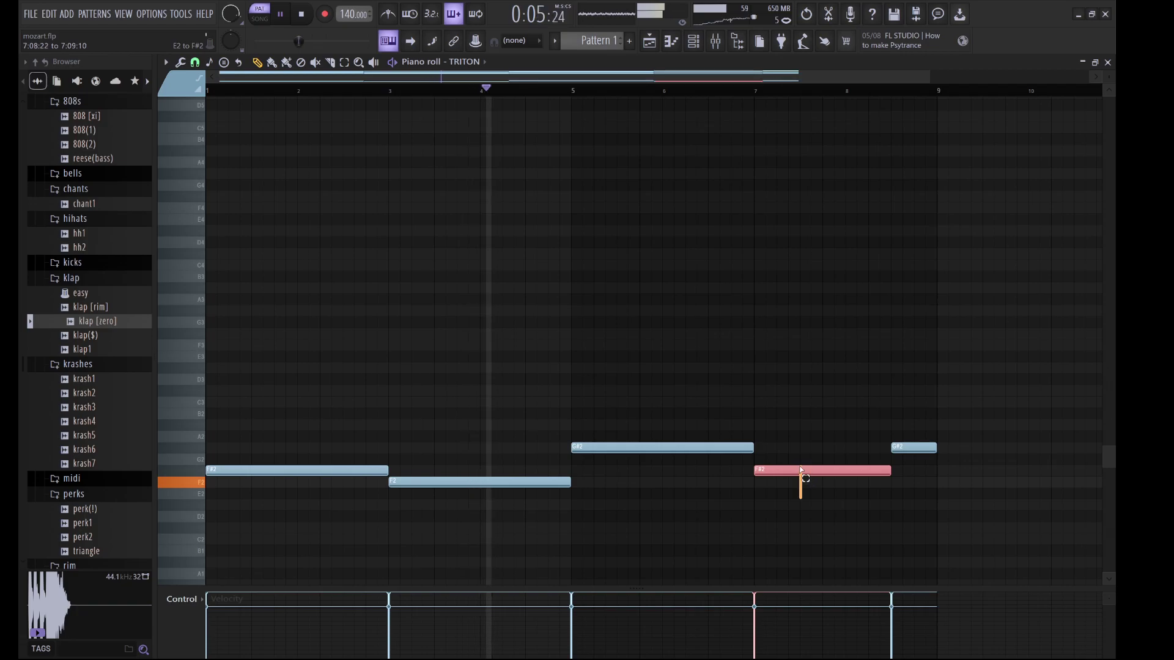
{"action": "key", "text": "shift+Down"}
{"action": "key", "text": "shift+Down"}
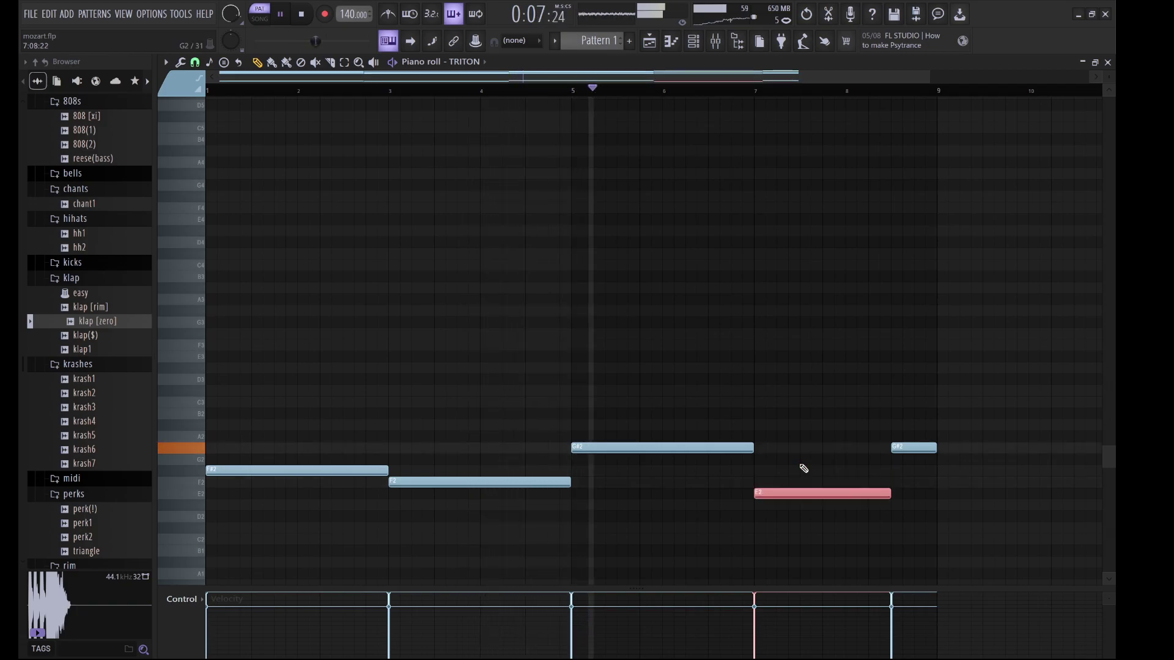
{"action": "key", "text": "shift+Down"}
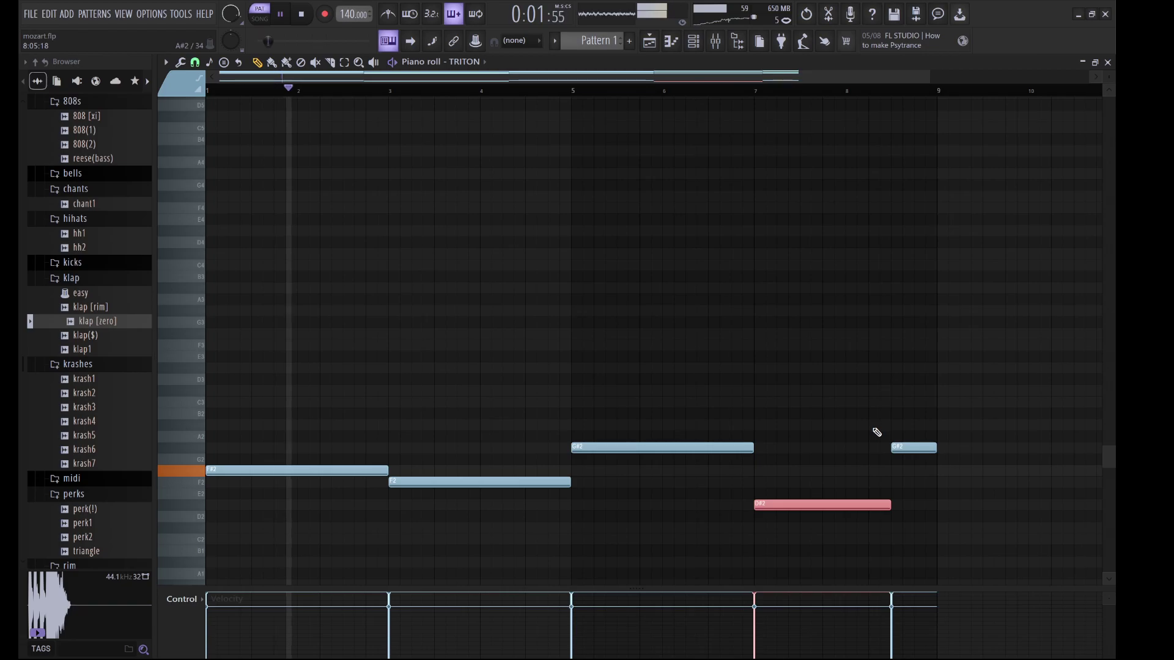
Paste the TRITON notes into the first Sampler channel, and solo the TRITON channel
{"action": "left_click", "coordinate": [701, 48]}
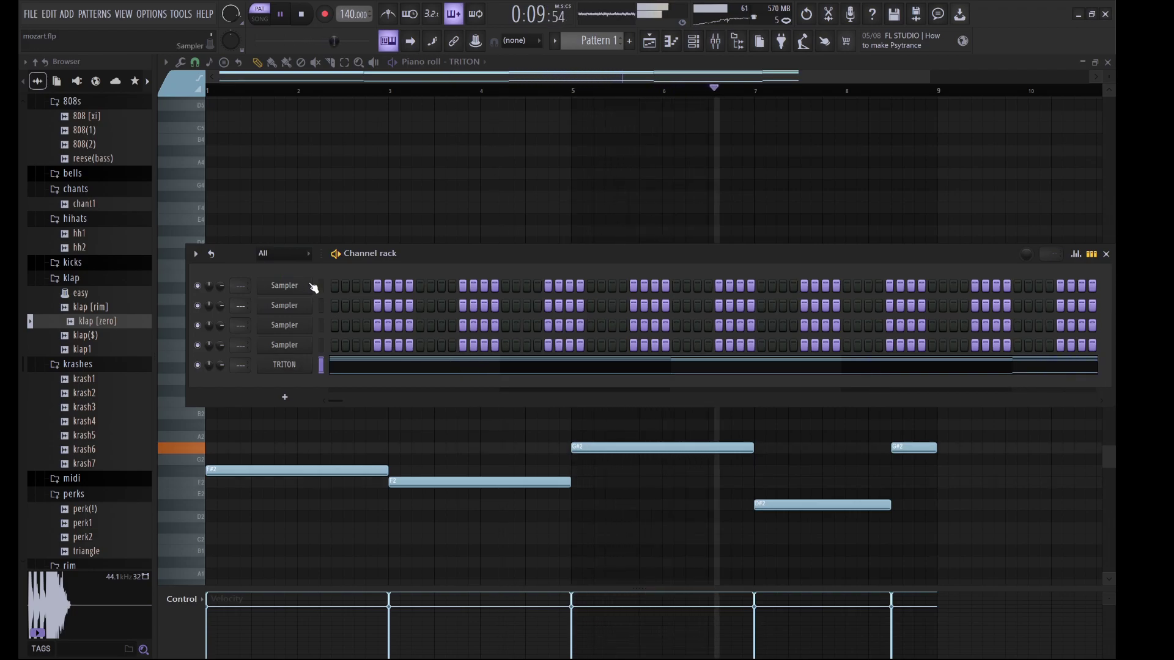
{"action": "key", "text": "ctrl+v"}
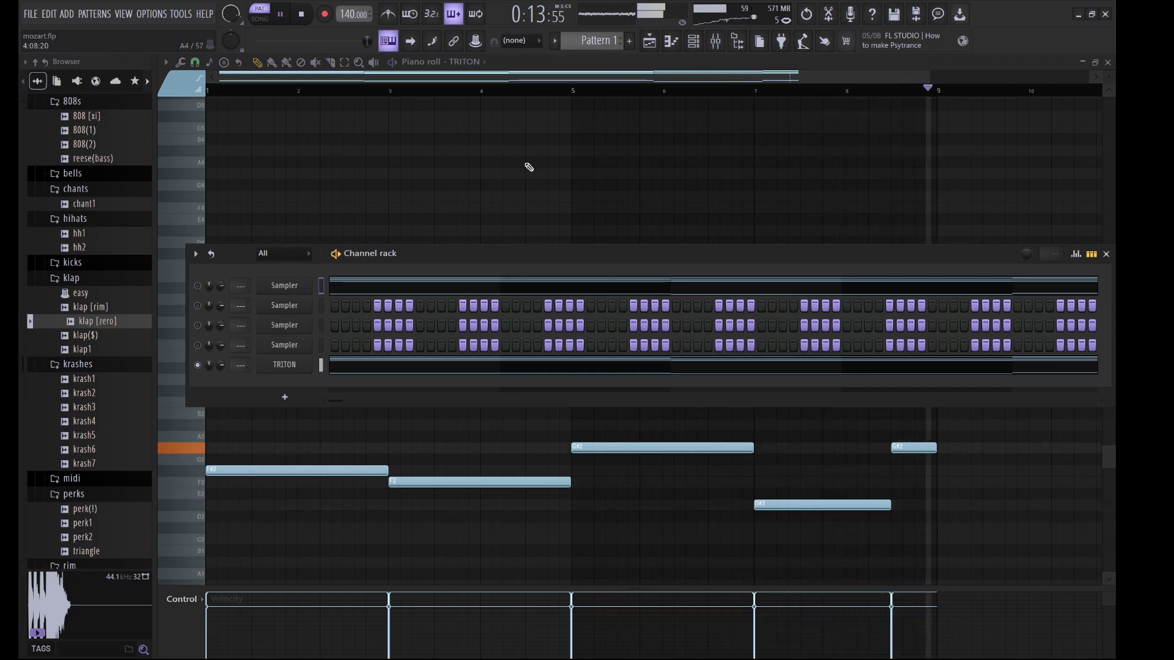
{"action": "key", "text": "F6"}
Select all the upper chord notes in the TRITON piano roll and slightly randomize their velocities
{"action": "scroll", "coordinate": [765, 236], "scroll_direction": "up", "scroll_amount": 8}
{"action": "left_click_drag", "start_coordinate": [930, 406], "coordinate": [273, 179]}
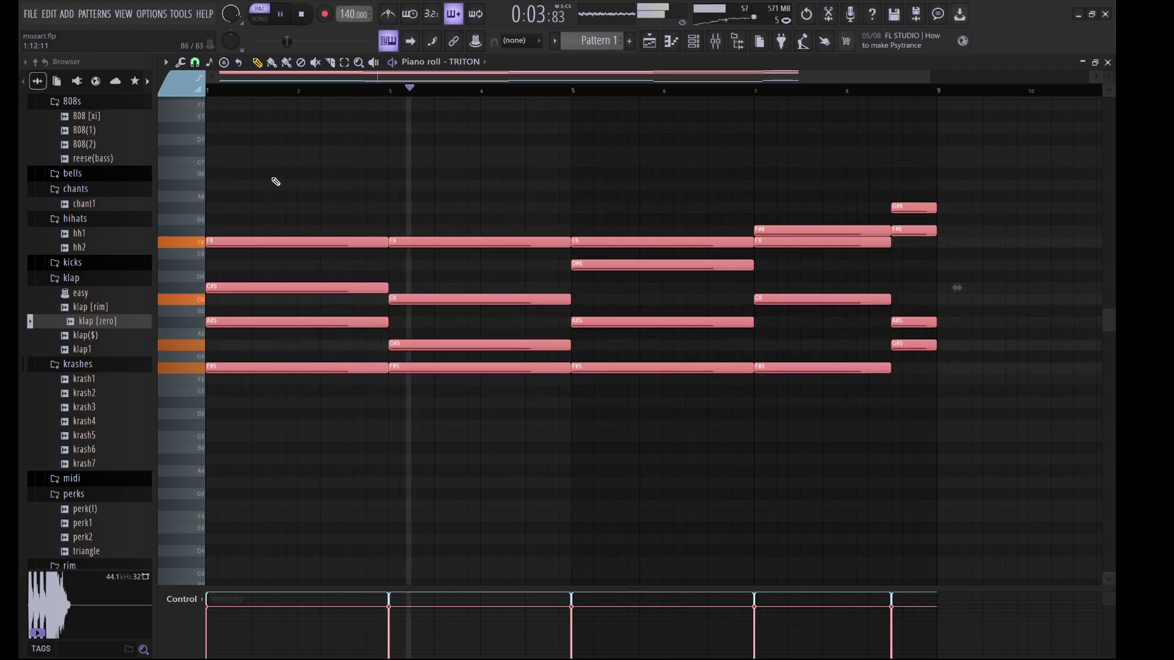
{"action": "key", "text": "alt+r"}
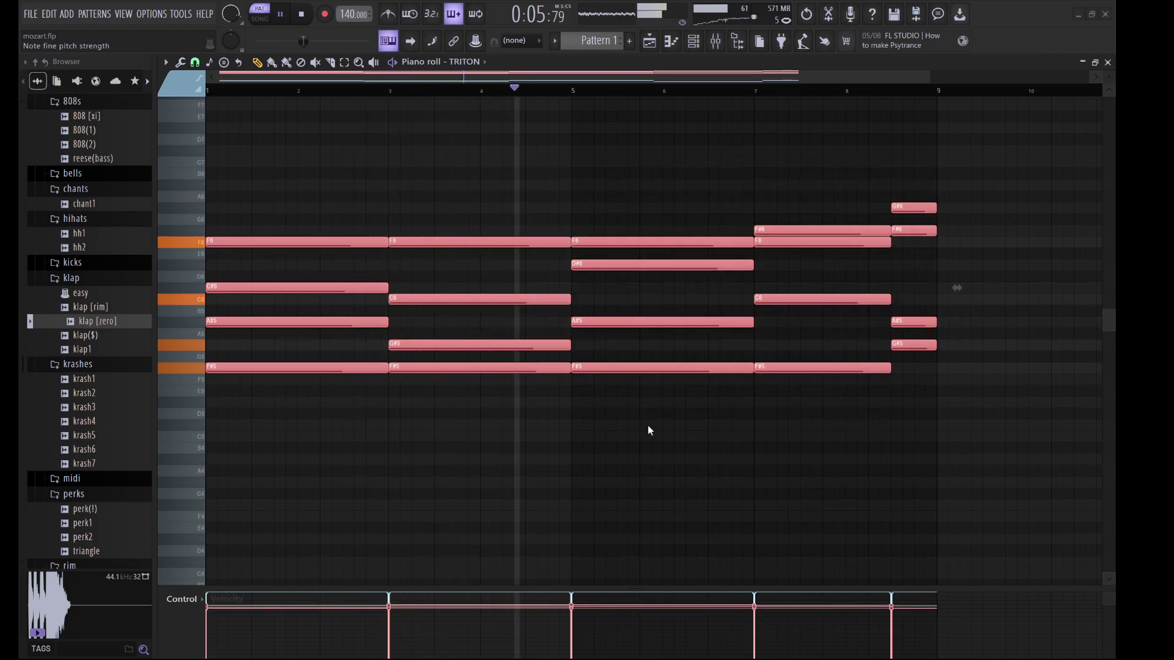
Stop playback, render the TRITON pattern as an audio clip, and open the playlist
{"action": "left_click", "coordinate": [692, 40]}
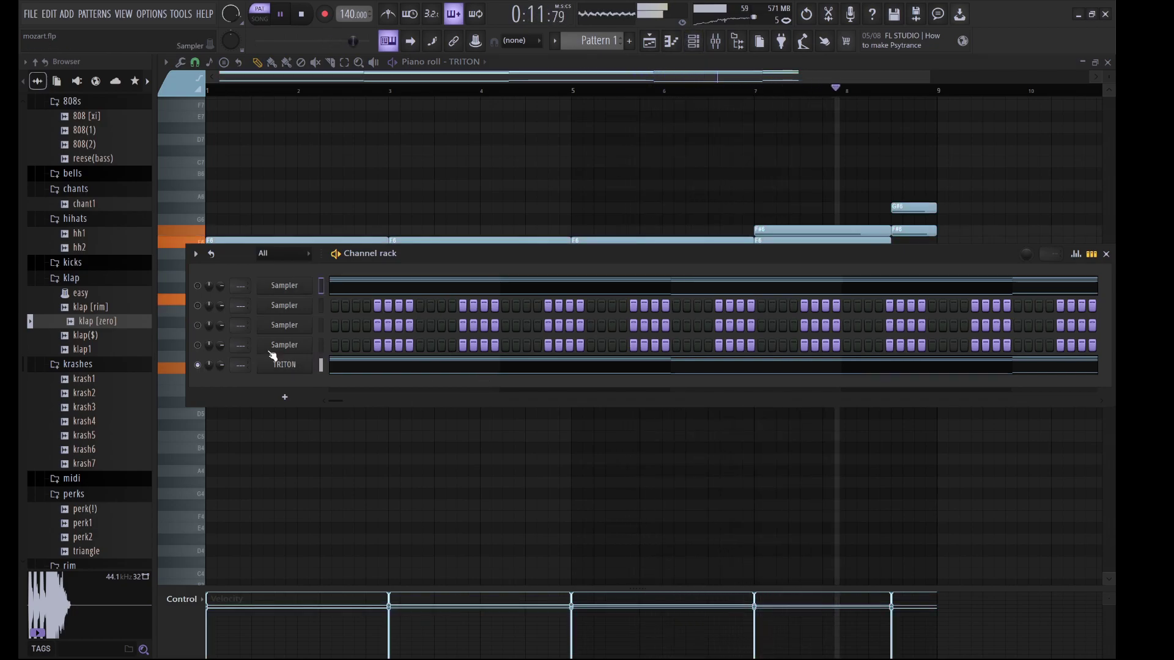
{"action": "right_click", "coordinate": [197, 365]}
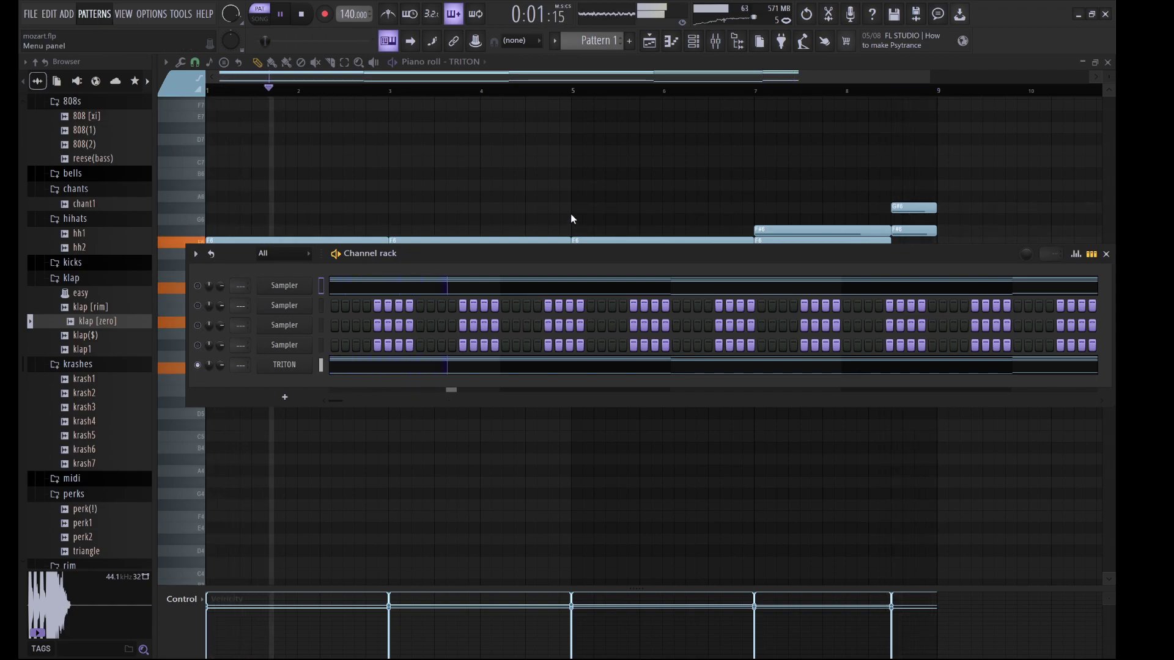
{"action": "key", "text": "space"}
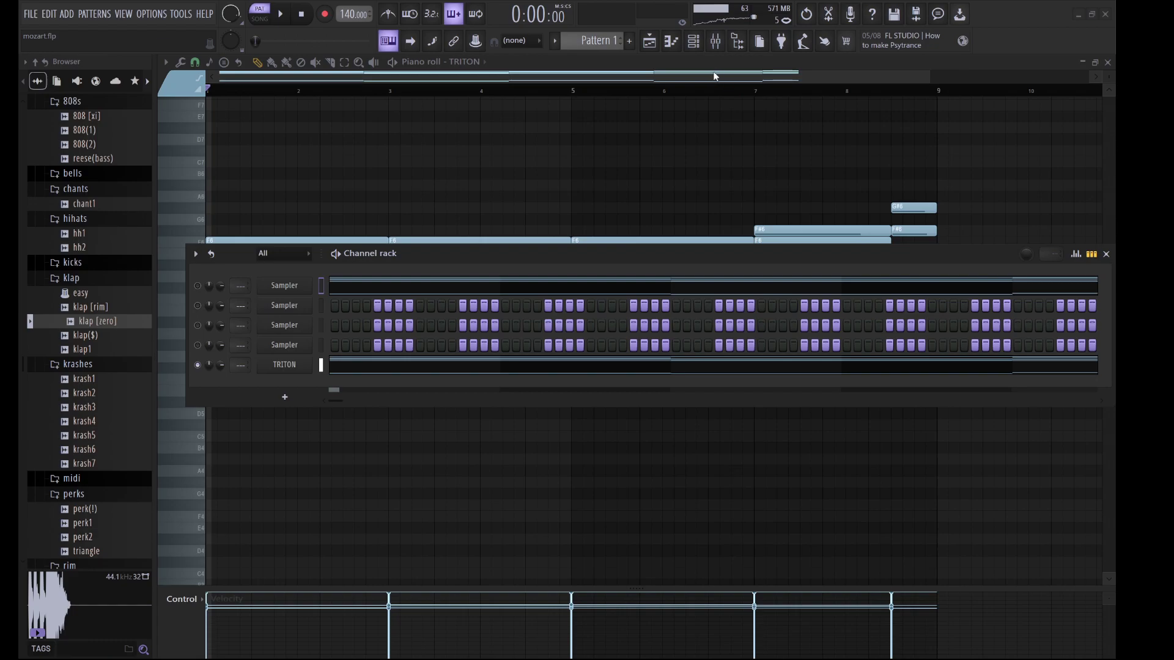
{"action": "left_click", "coordinate": [682, 40]}
{"action": "left_click", "coordinate": [649, 41]}
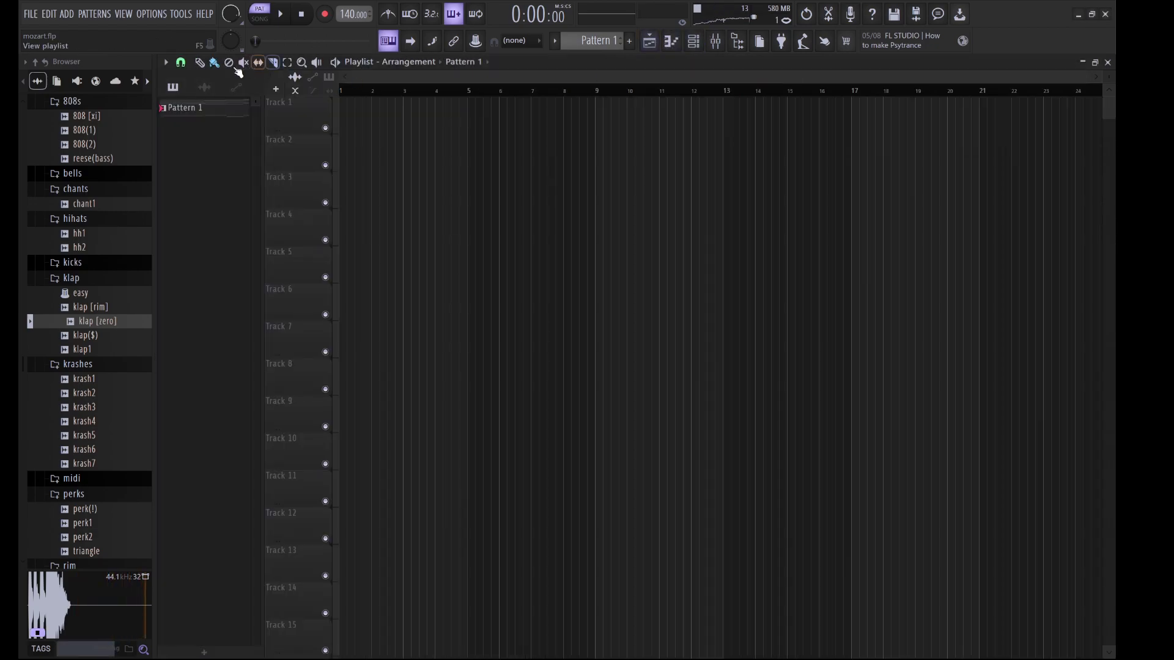
Place the rendered clip on Track 1 and the Pattern 1 note clip on Track 7, both at bar 1, with the audio's gain at 5.6 dB
{"action": "left_click", "coordinate": [369, 122]}
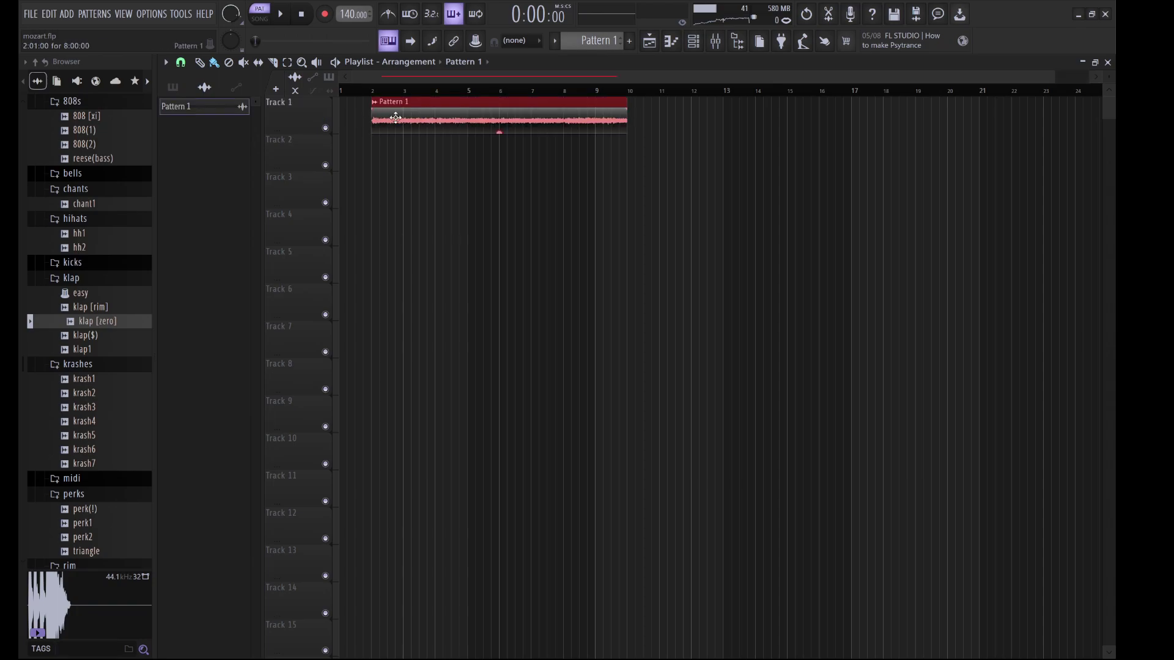
{"action": "left_click_drag", "start_coordinate": [210, 109], "coordinate": [384, 380]}
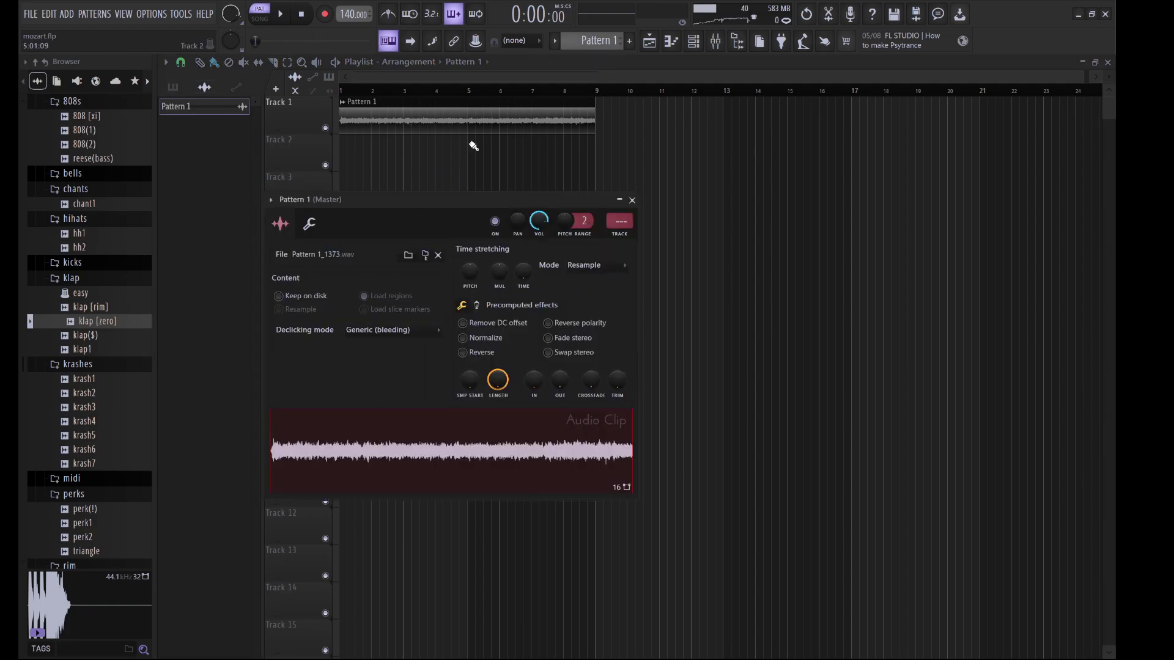
{"action": "left_click_drag", "start_coordinate": [467, 132], "coordinate": [467, 127]}
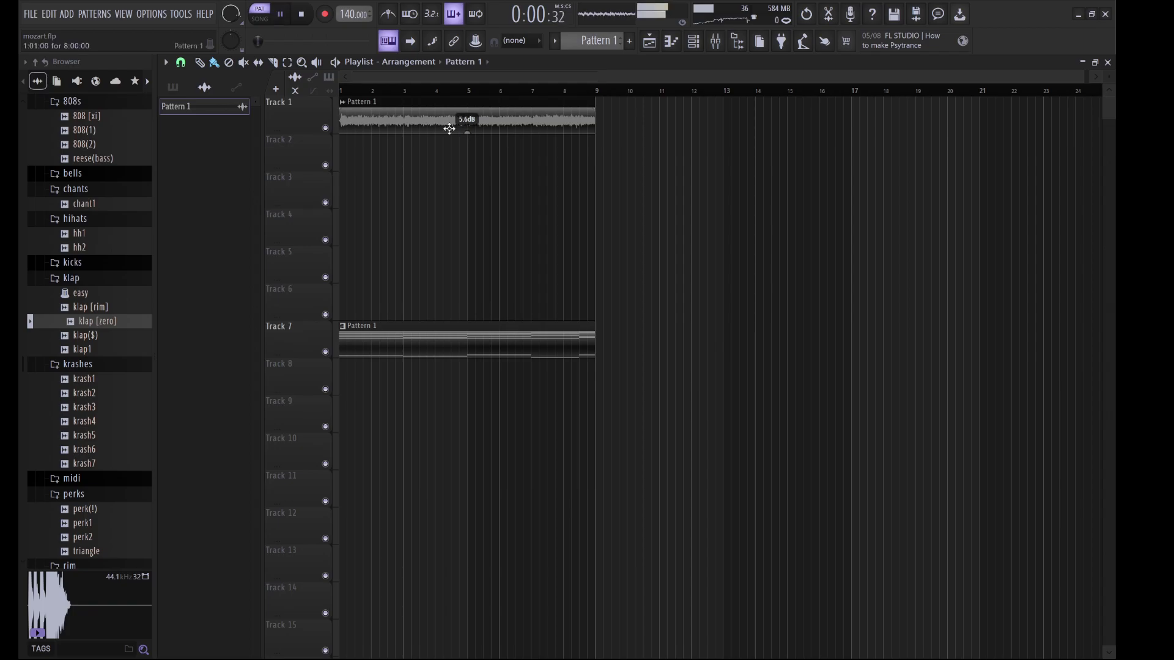
Show all channels in the channel rack, cut the TRITON channel's notes during song playback, and save the project
{"action": "left_click", "coordinate": [692, 42]}
{"action": "left_click", "coordinate": [271, 257]}
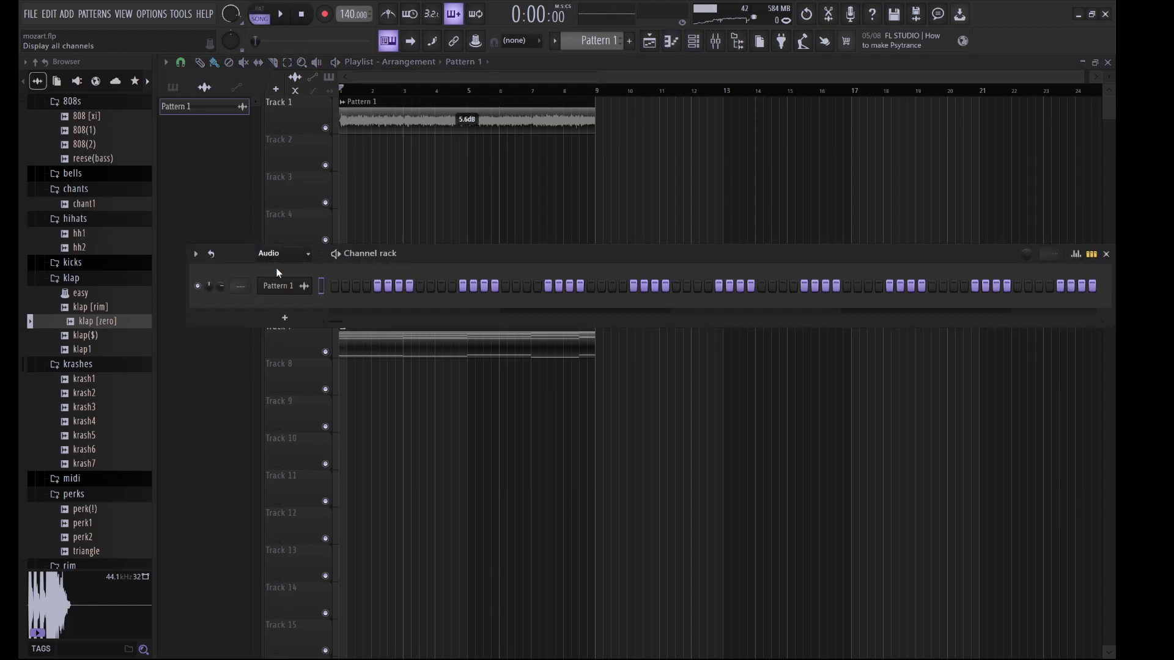
{"action": "left_click", "coordinate": [277, 268]}
{"action": "key", "text": "space"}
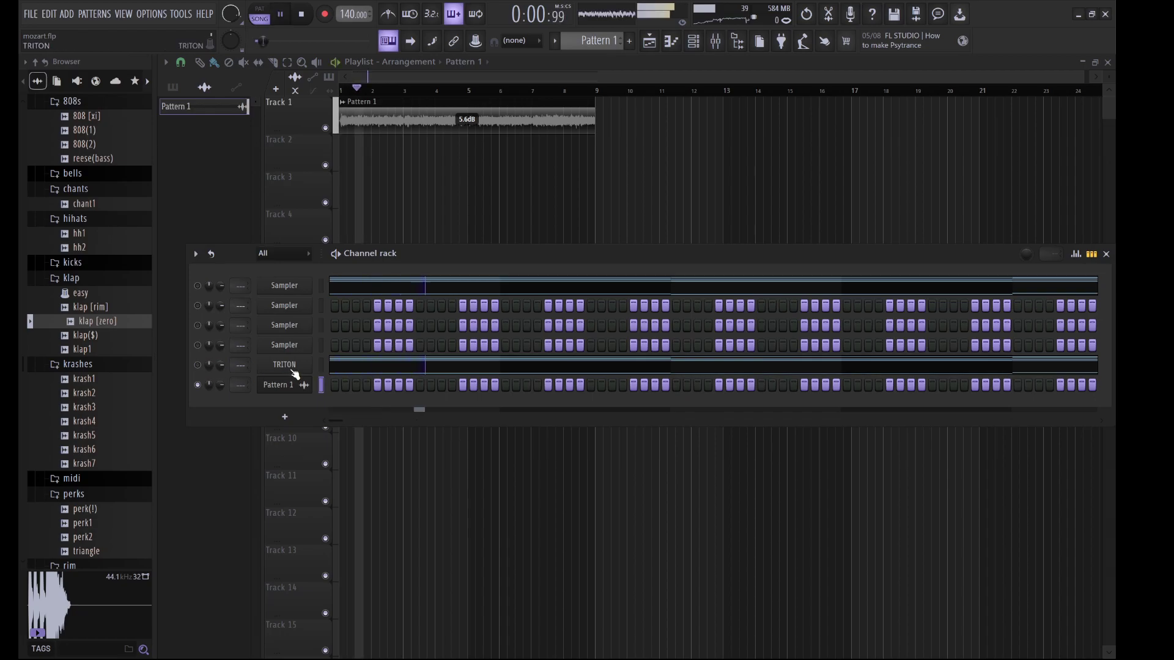
{"action": "key", "text": "ctrl+x"}
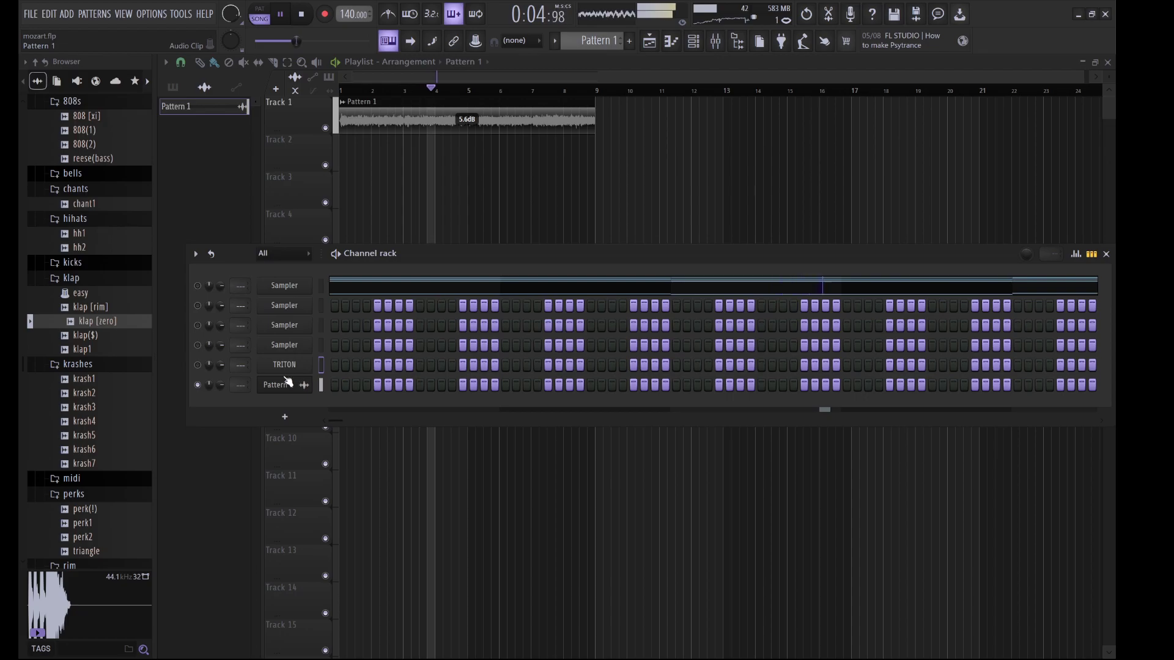
{"action": "key", "text": "ctrl+s"}
Unmute the TRITON channel and lower the gain of the Track 1 audio clip to 4.3 dB
{"action": "left_click", "coordinate": [197, 365]}
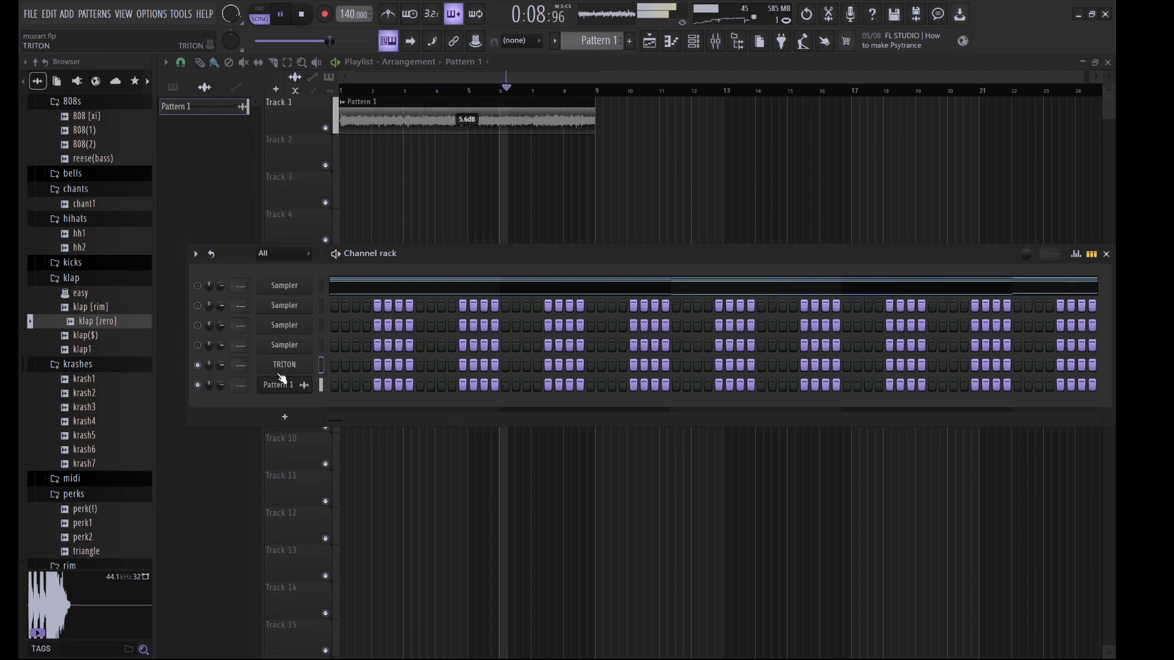
{"action": "key", "text": "F6"}
{"action": "left_click_drag", "start_coordinate": [467, 132], "coordinate": [468, 137]}
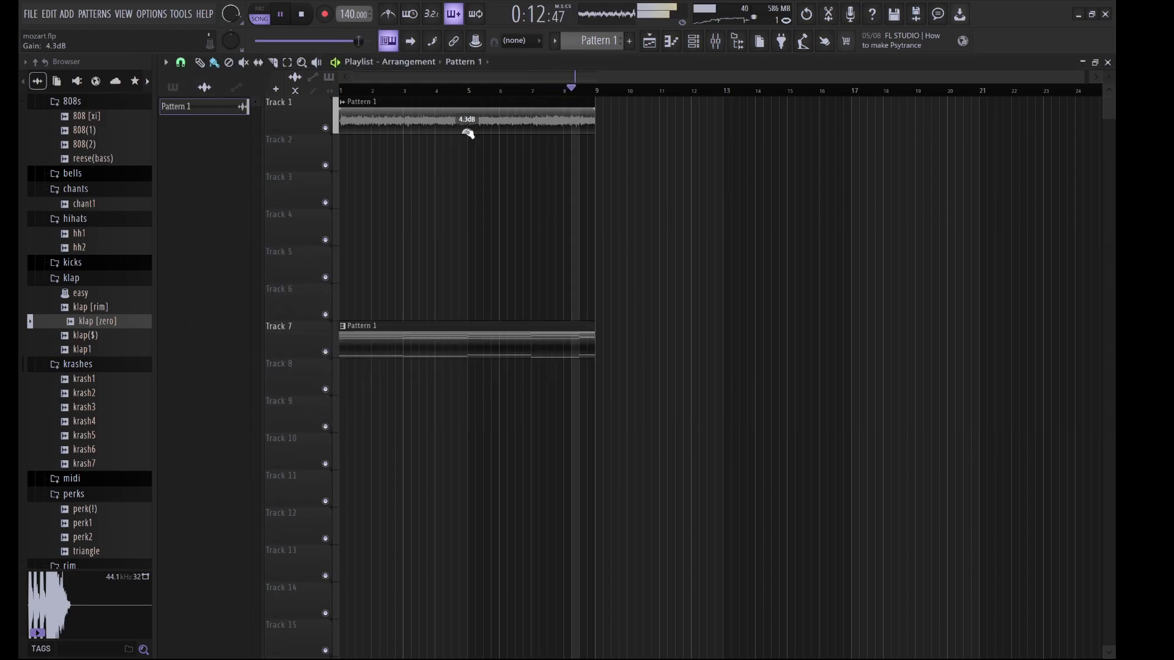
Load the Solo Violin program from TRITON's Strings category
{"action": "left_click", "coordinate": [714, 46]}
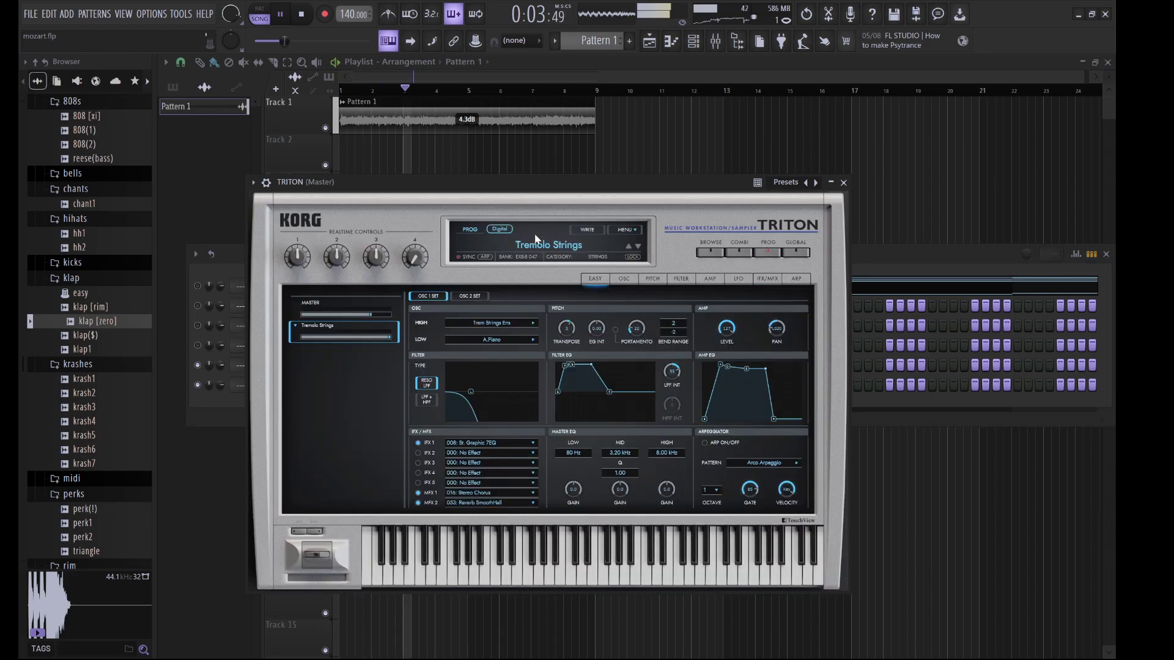
{"action": "left_click", "coordinate": [532, 247]}
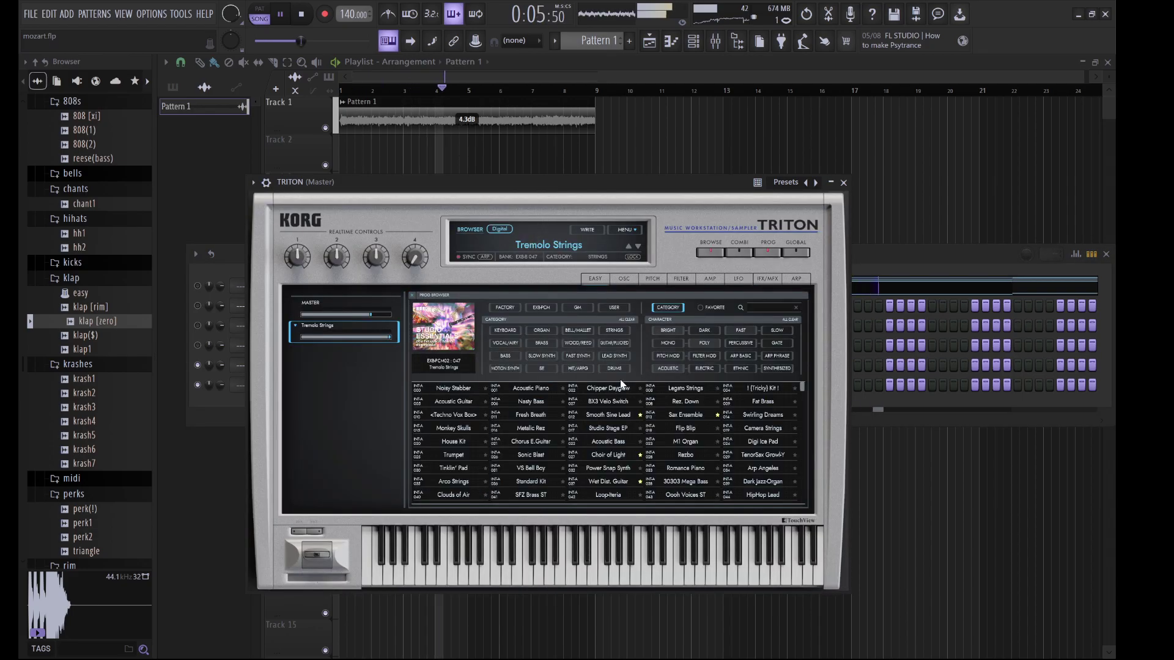
{"action": "left_click", "coordinate": [614, 331]}
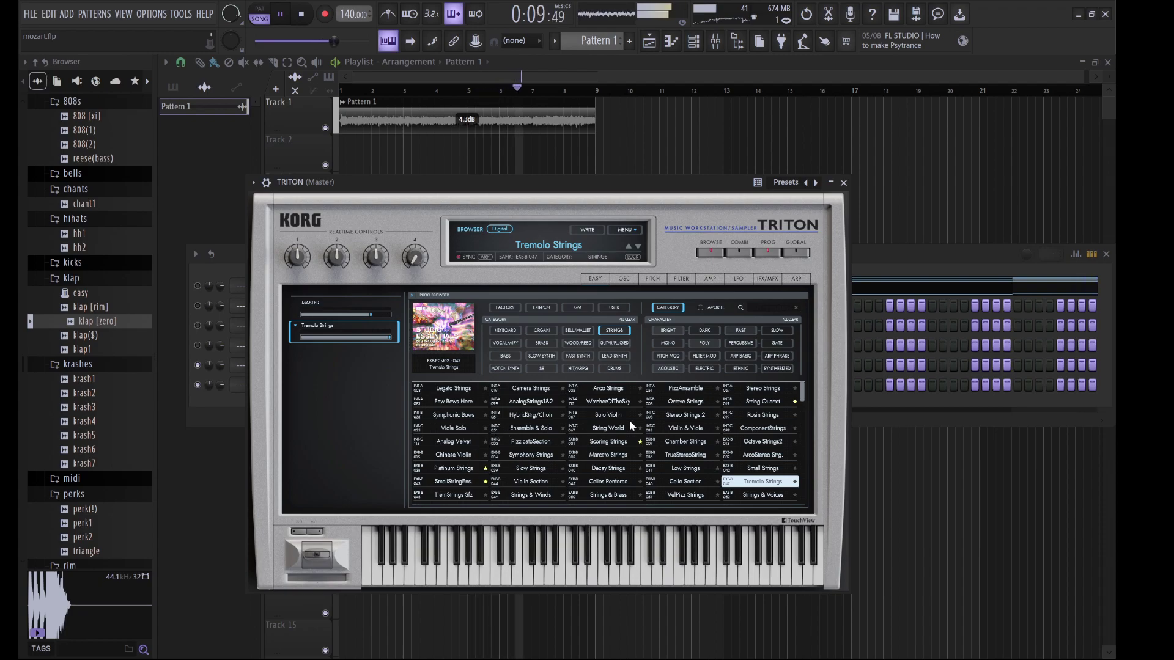
{"action": "left_click", "coordinate": [612, 416]}
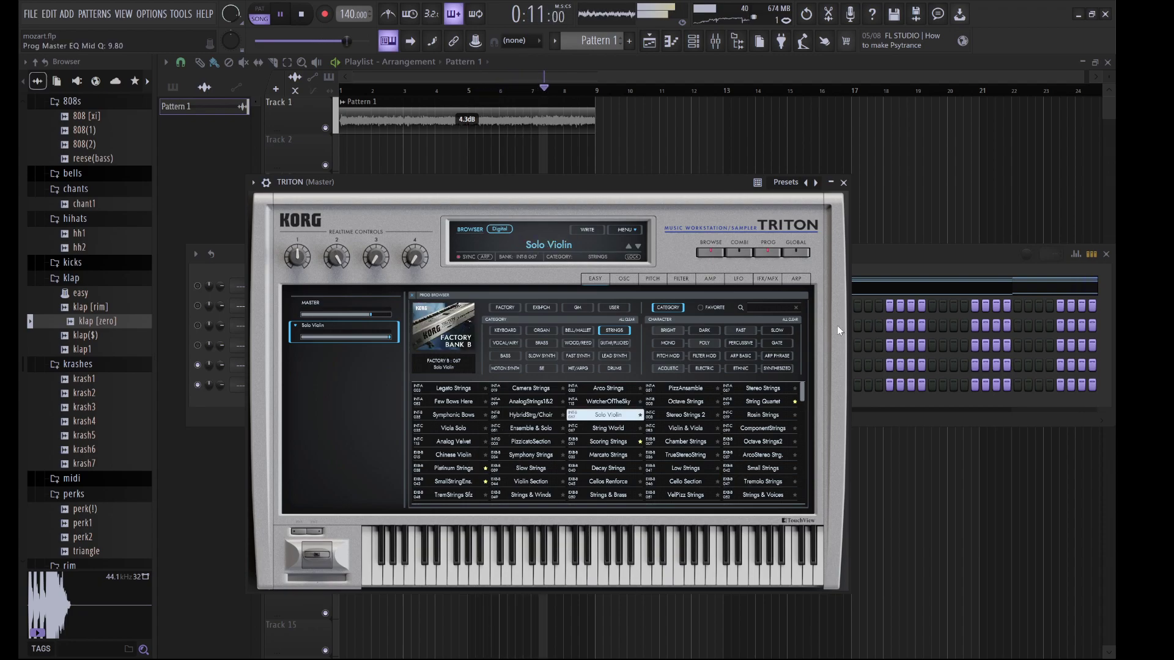
In TRITON's piano roll, write a one-bar melody in bar 1 with short F5, long D#5, short G#5 and long C#5
{"action": "left_click", "coordinate": [867, 270]}
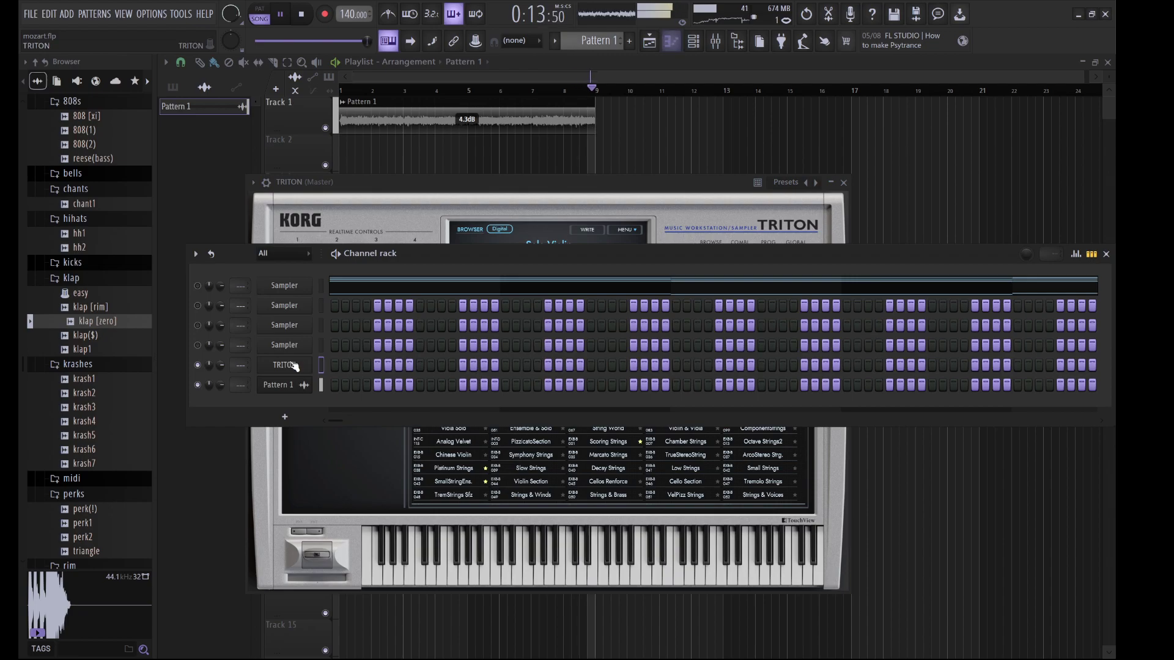
{"action": "key", "text": "F7"}
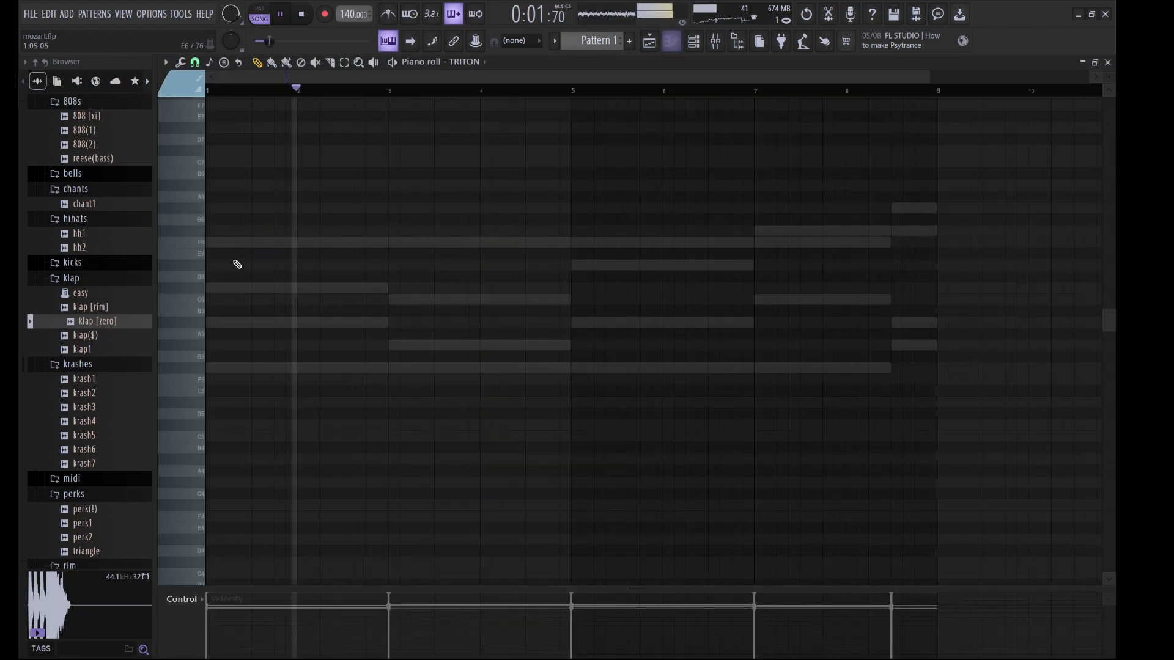
{"action": "key", "text": "space"}
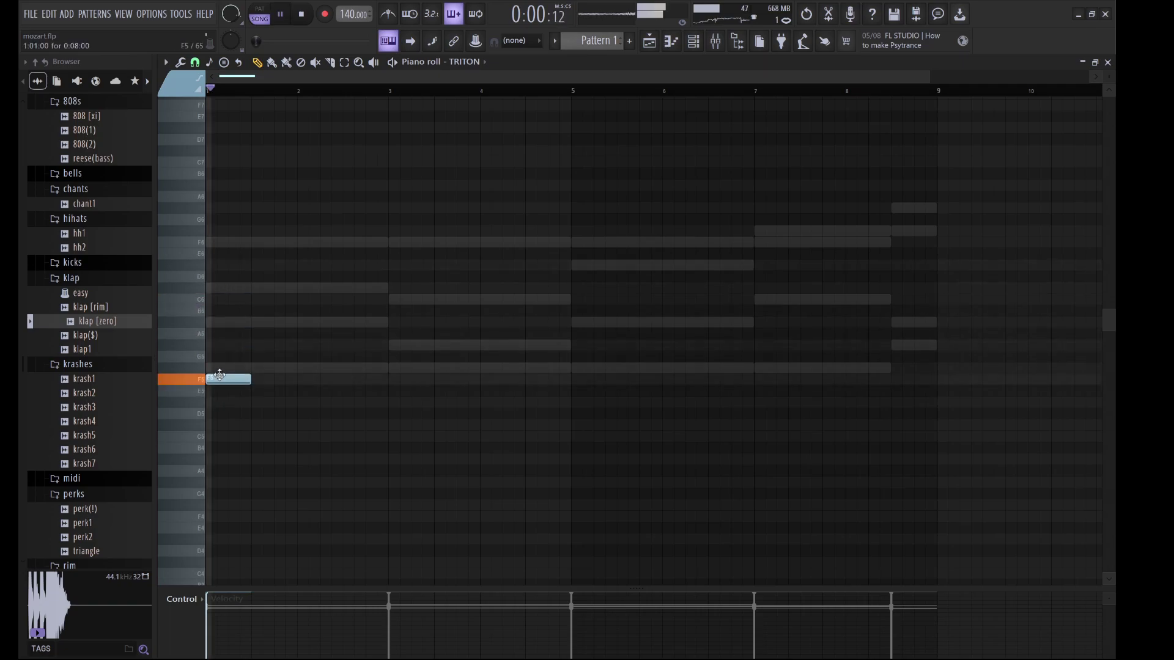
{"action": "key", "text": "space"}
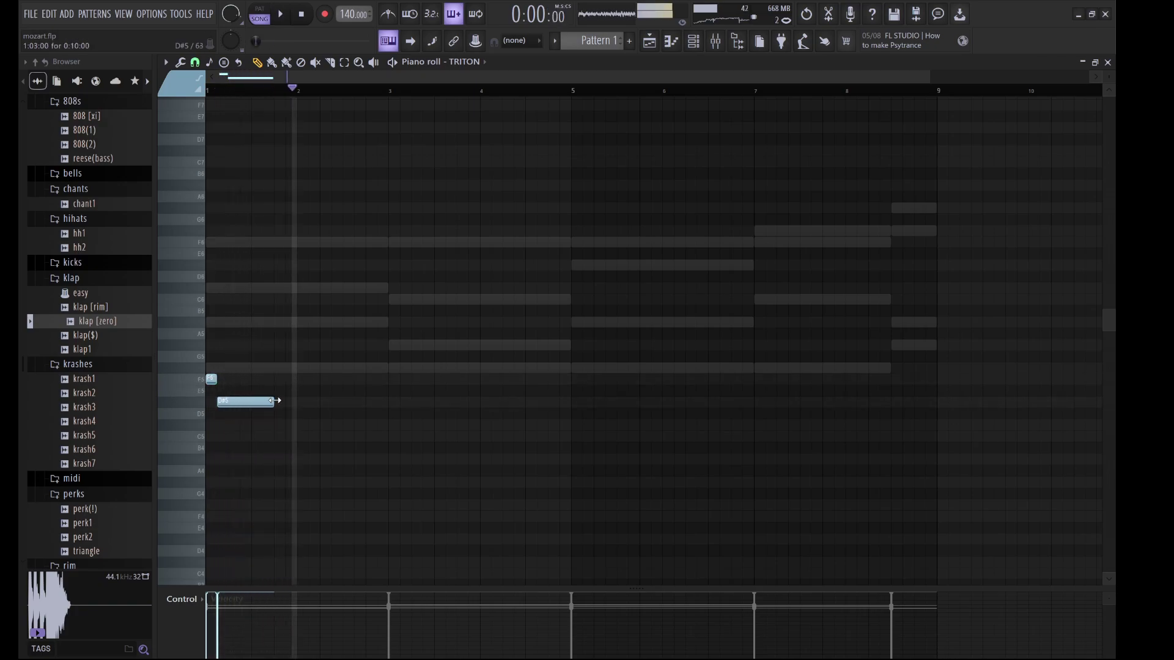
{"action": "left_click_drag", "start_coordinate": [255, 399], "coordinate": [251, 400]}
{"action": "key", "text": "space"}
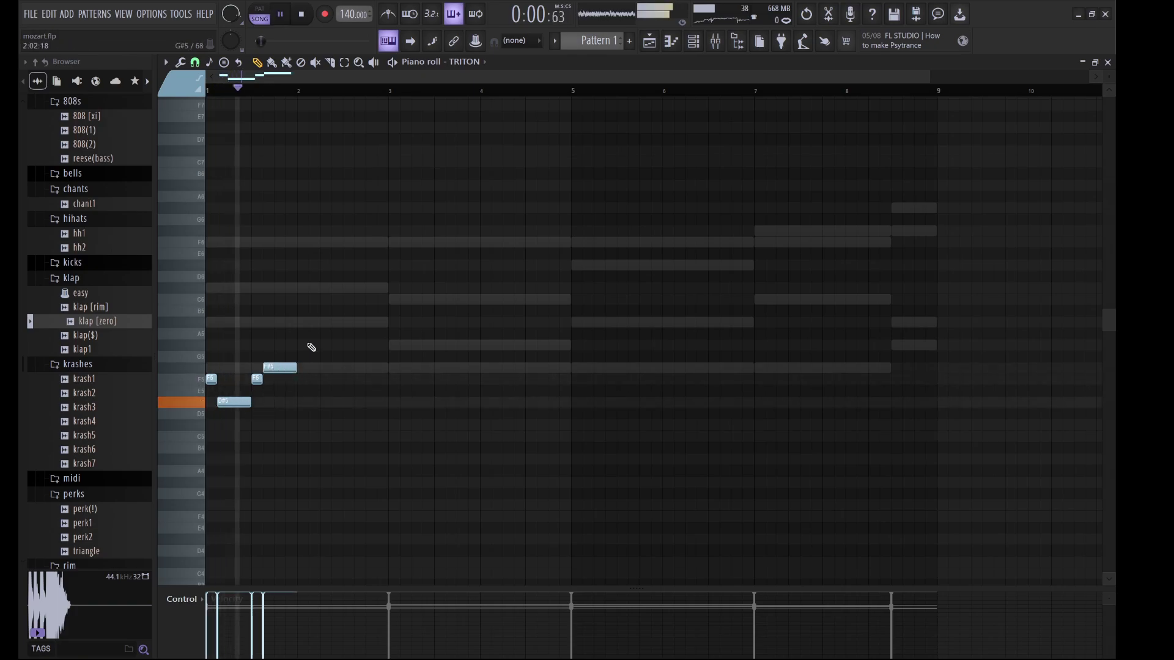
{"action": "mouse_move", "coordinate": [257, 380]}
{"action": "left_mouse_down"}
{"action": "mouse_move", "coordinate": [258, 367]}
{"action": "mouse_move", "coordinate": [257, 379]}
{"action": "mouse_move", "coordinate": [280, 369]}
{"action": "mouse_move", "coordinate": [277, 346]}
{"action": "mouse_move", "coordinate": [278, 424]}
{"action": "left_mouse_up"}
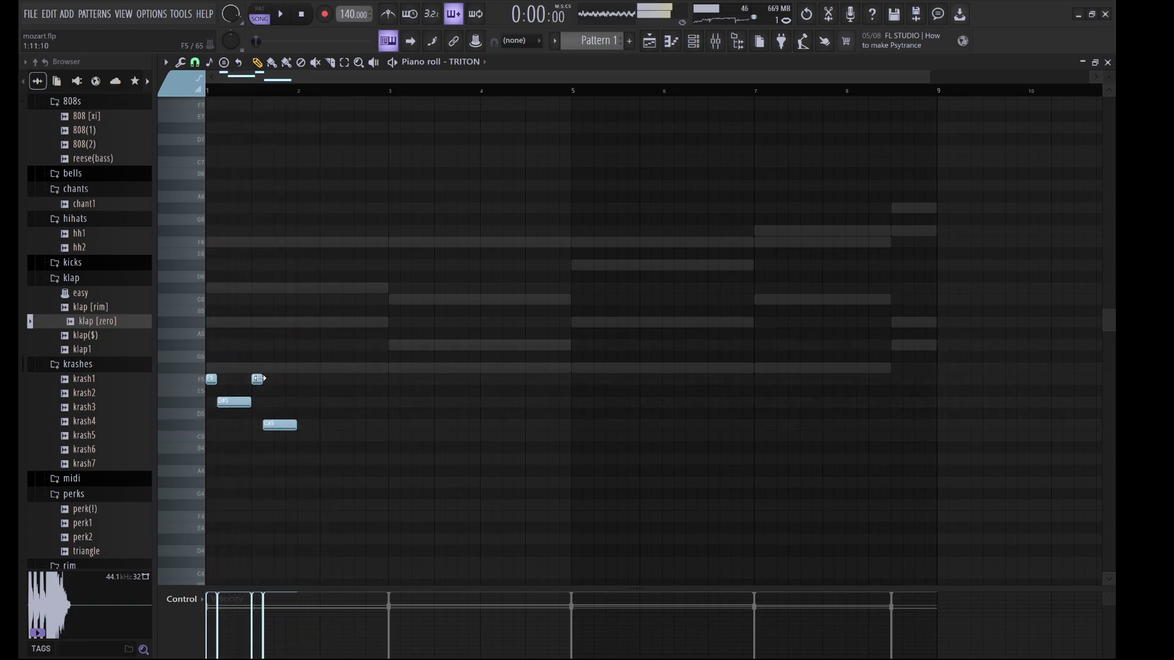
{"action": "left_click_drag", "start_coordinate": [257, 380], "coordinate": [255, 344]}
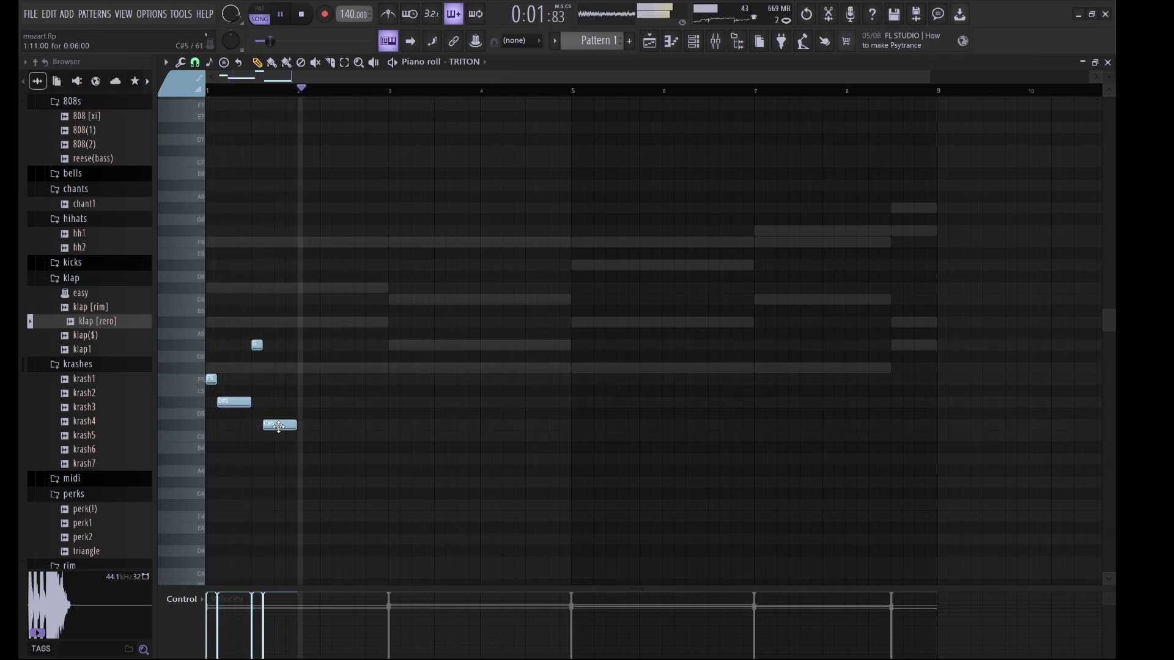
Repeat the melody into bar 2, end that bar with a short C5 after a shortened C#5, and repeat the two-bar phrase through bar 8
{"action": "key", "text": "ctrl+b"}
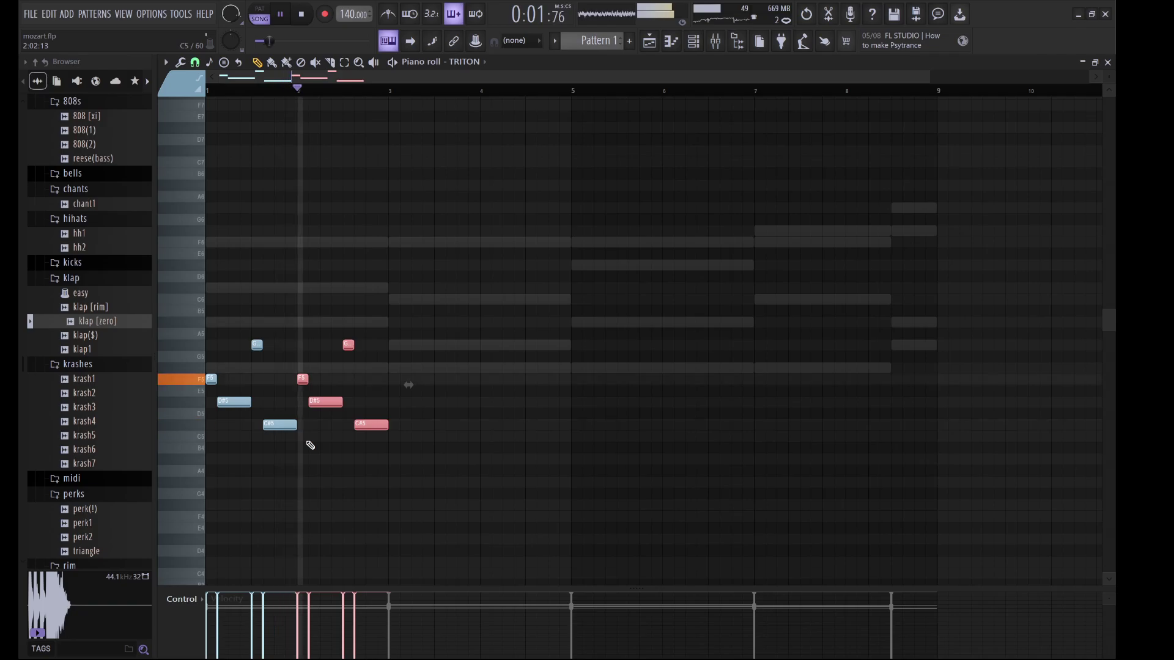
{"action": "key", "text": "ctrl+d"}
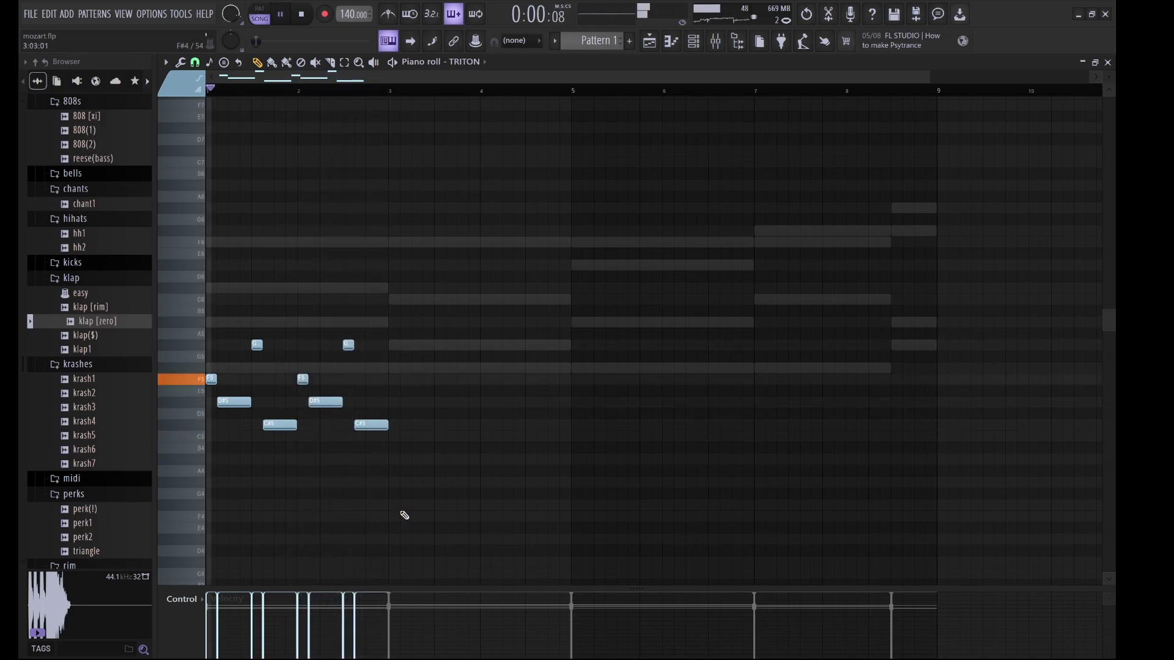
{"action": "left_click", "coordinate": [377, 435]}
{"action": "left_click_drag", "start_coordinate": [398, 436], "coordinate": [387, 436]}
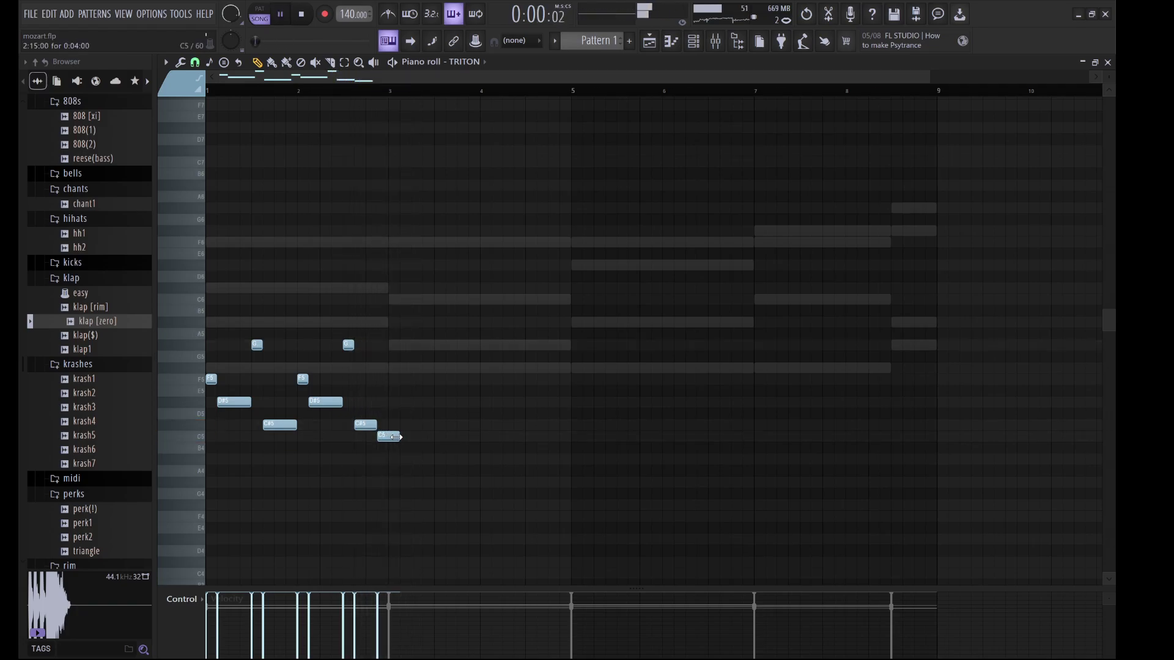
{"action": "key", "text": "ctrl+b"}
{"action": "key", "text": "ctrl+d"}
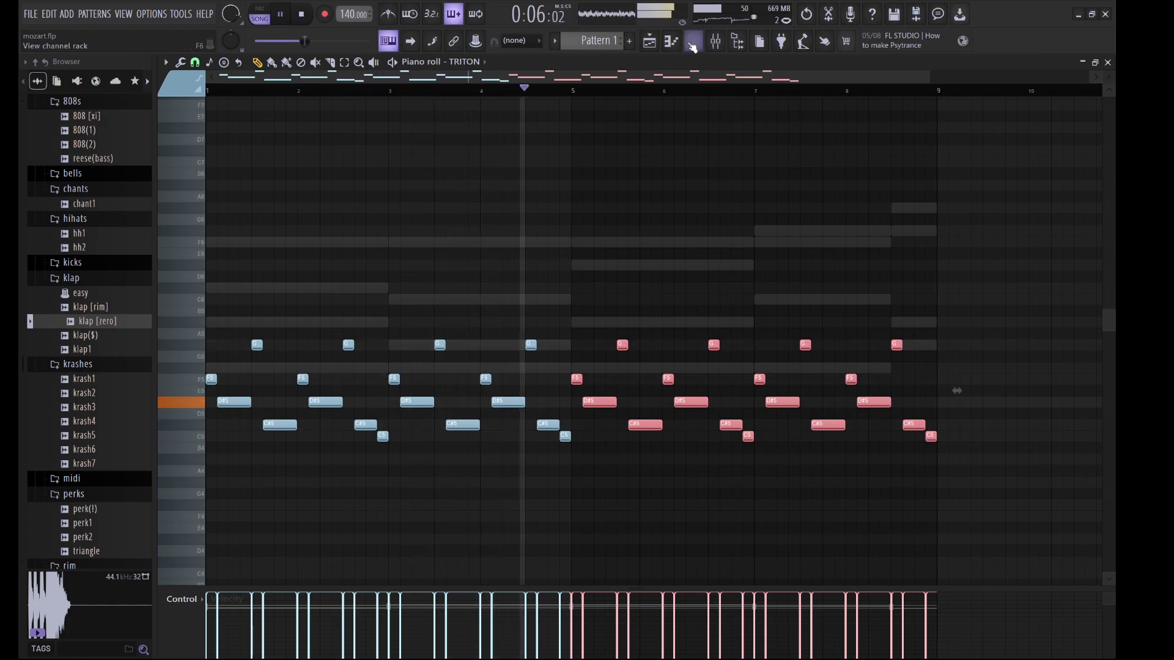
Copy the TRITON melody notes to the second Sampler channel and mute the Pattern 1 audio channel
{"action": "key", "text": "F6"}
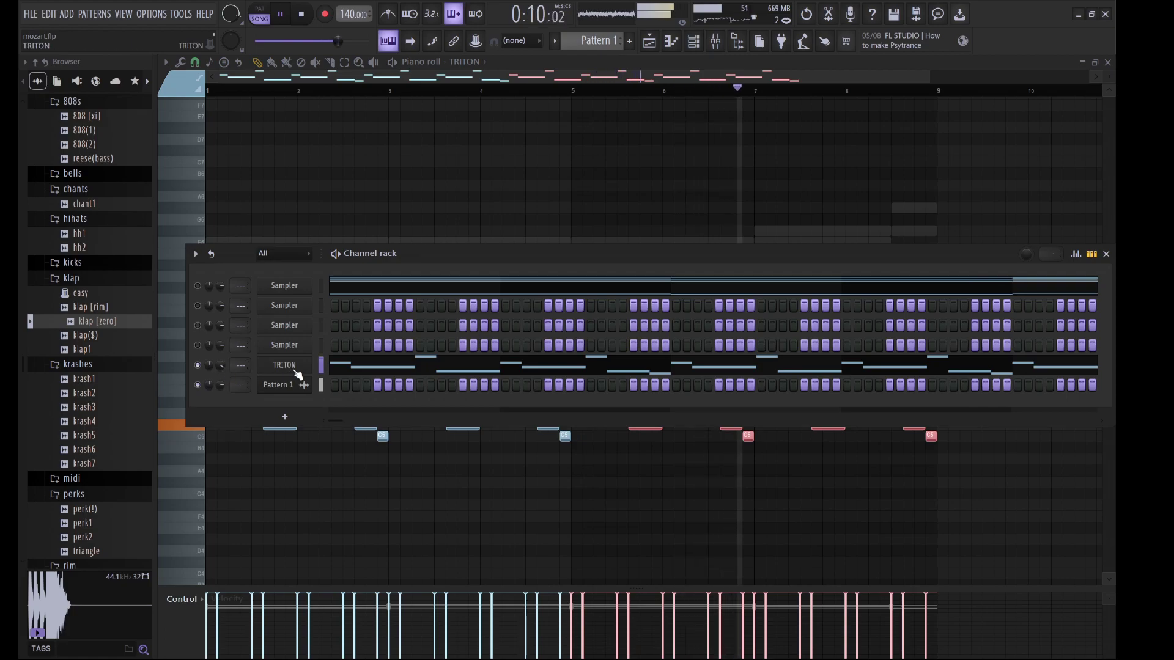
{"action": "key", "text": "ctrl+d"}
{"action": "left_click", "coordinate": [321, 305]}
{"action": "key", "text": "ctrl+v"}
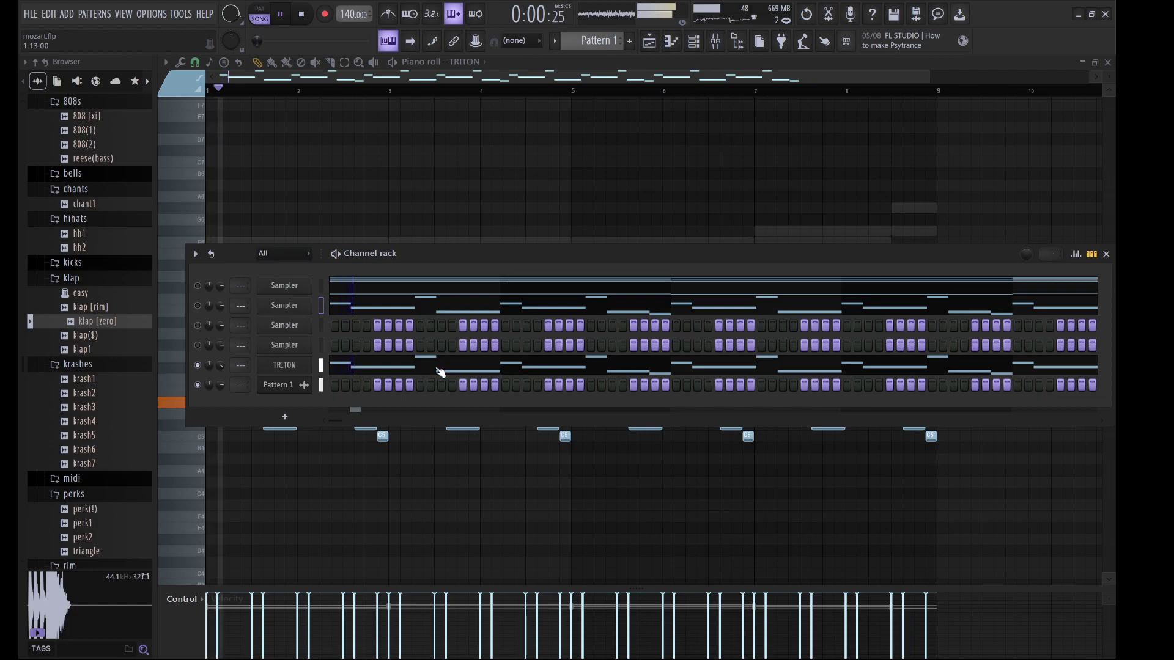
{"action": "left_click", "coordinate": [197, 384]}
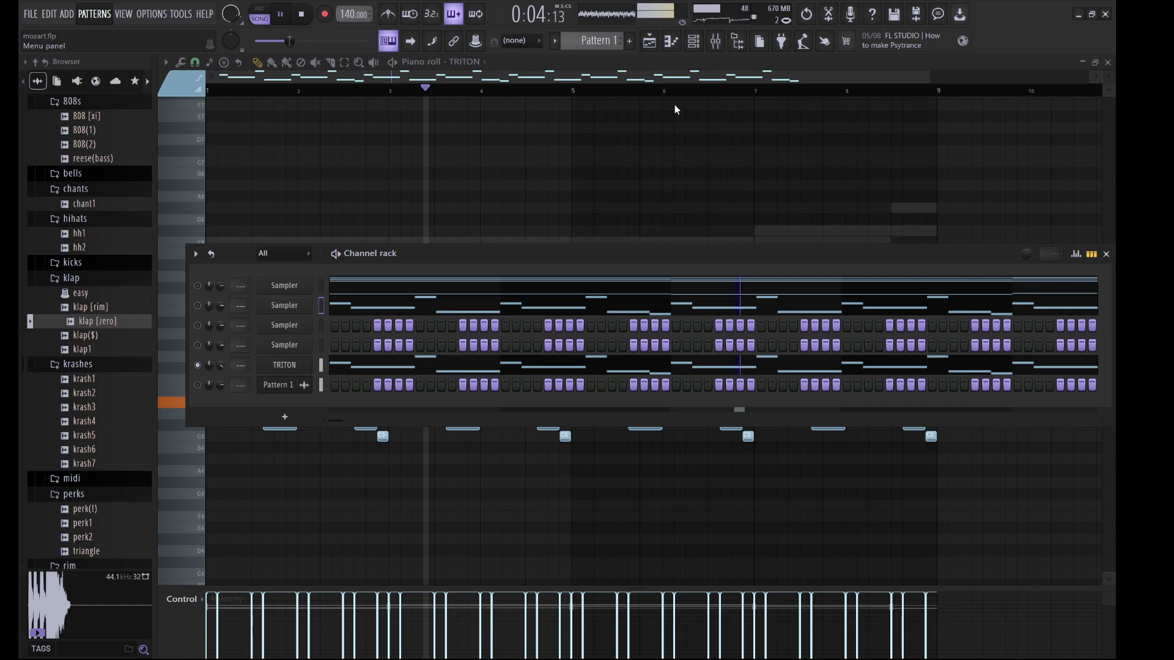
{"action": "key", "text": "space"}
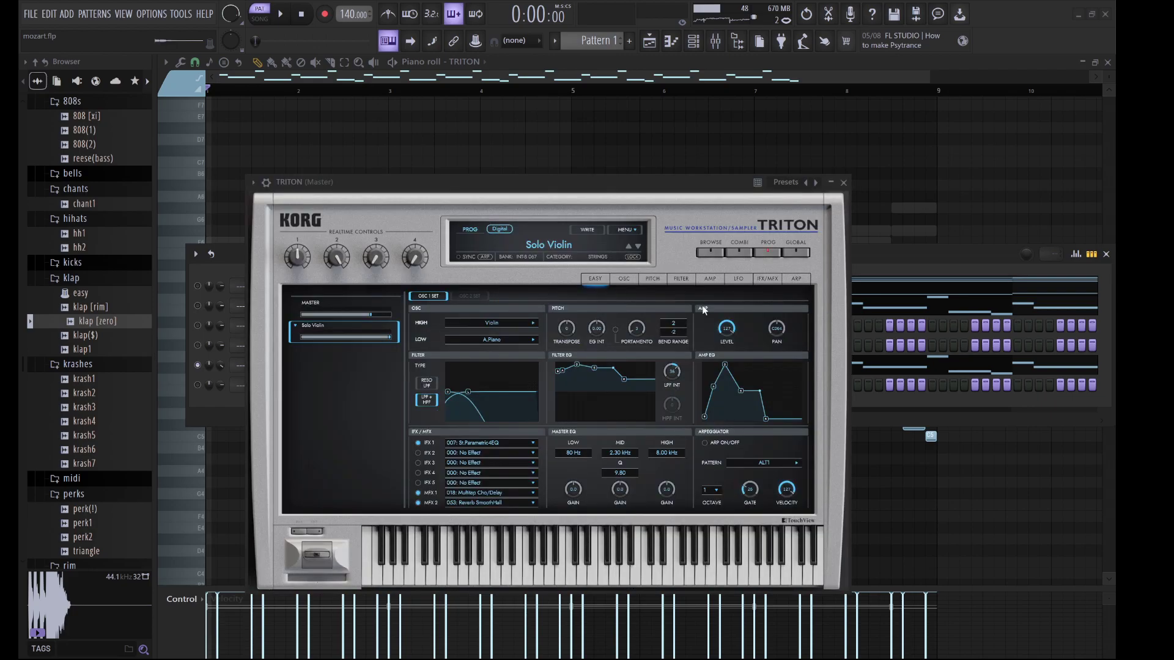
Render the Solo Violin pattern as an audio clip, open the new clip's channel settings, and show all channels in the channel rack
{"action": "left_click", "coordinate": [864, 261]}
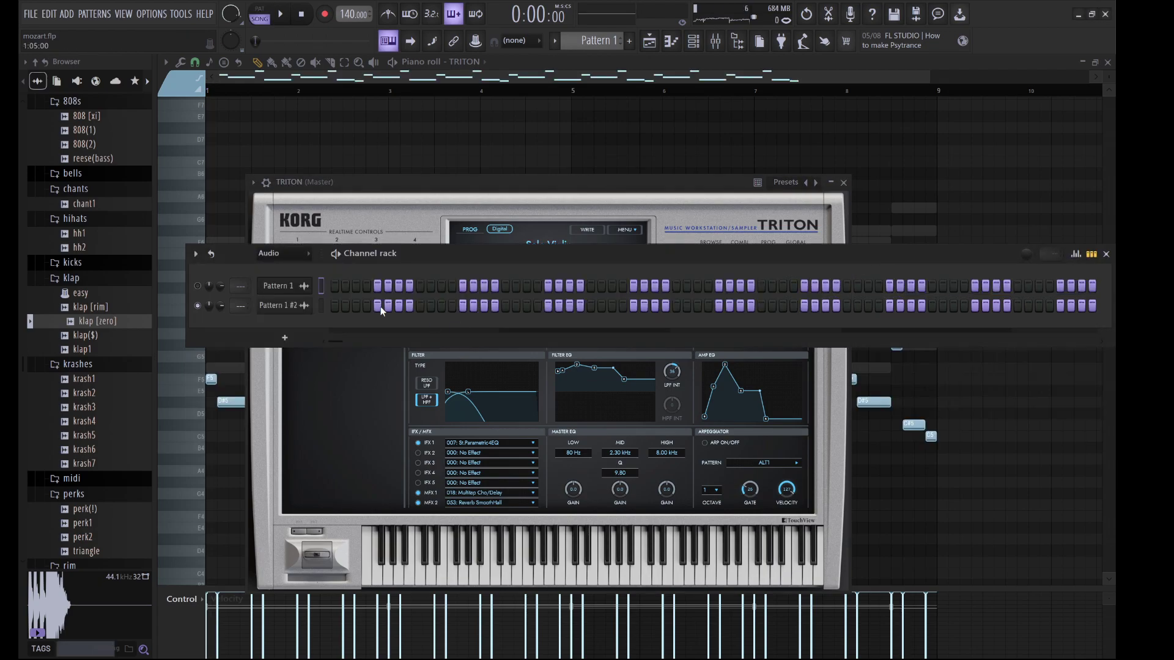
{"action": "left_click", "coordinate": [284, 304]}
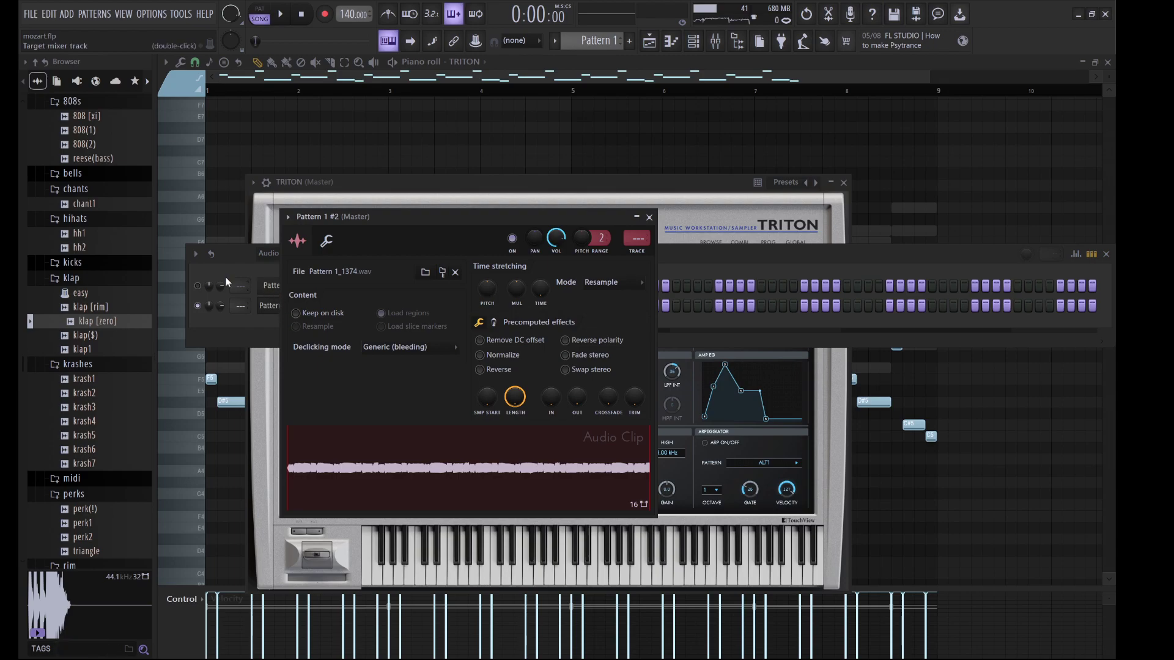
{"action": "left_click", "coordinate": [278, 262]}
{"action": "left_click", "coordinate": [286, 269]}
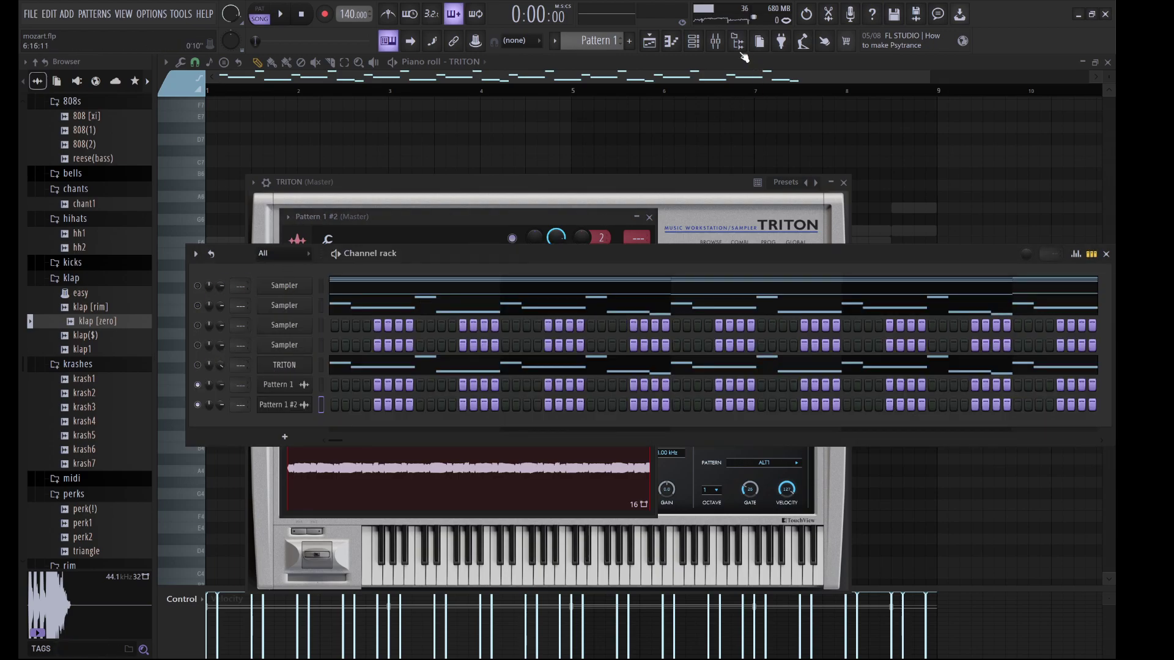
Place the Pattern 1 #2 audio clip on Track 2 of the playlist at bar 1
{"action": "left_click", "coordinate": [659, 44]}
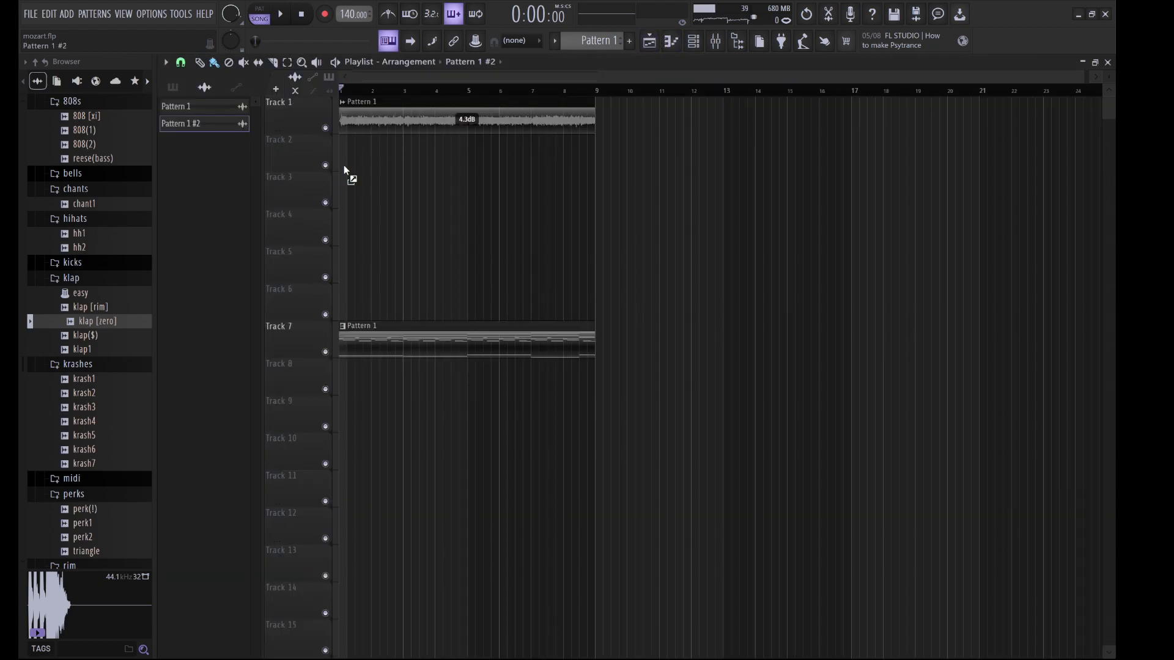
{"action": "left_click_drag", "start_coordinate": [344, 165], "coordinate": [364, 166]}
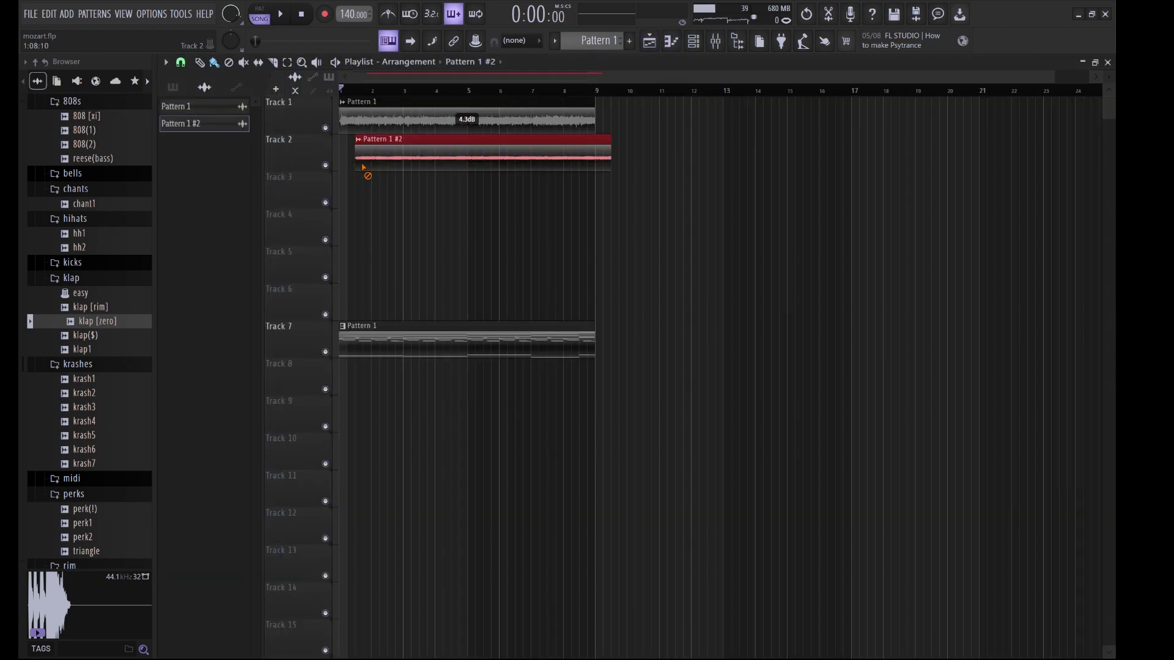
{"action": "double_click", "coordinate": [468, 153]}
{"action": "left_click", "coordinate": [741, 210]}
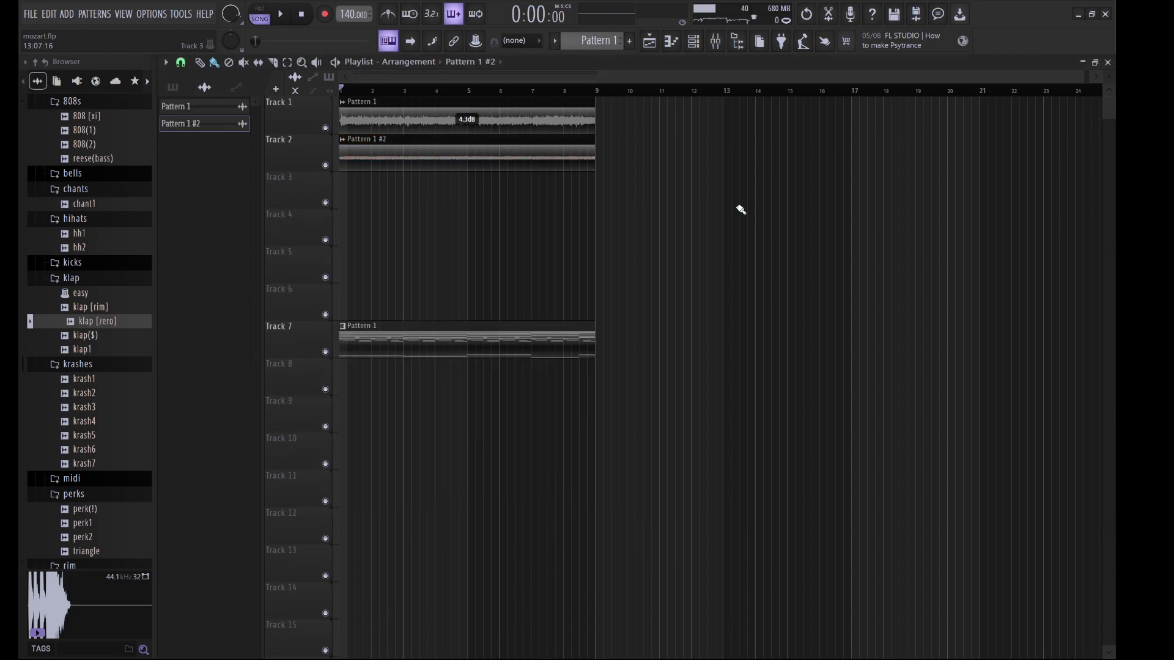
During song playback, cut the melody notes from the TRITON channel and unmute that channel
{"action": "key", "text": "space"}
{"action": "left_click", "coordinate": [693, 41]}
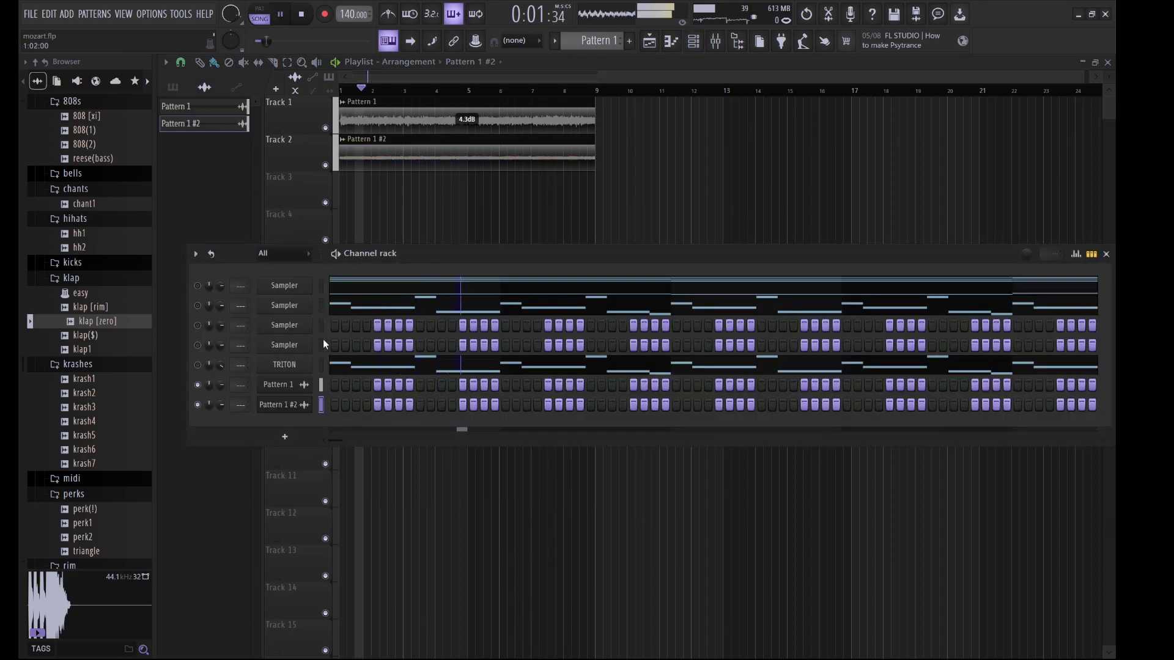
{"action": "right_click", "coordinate": [449, 363]}
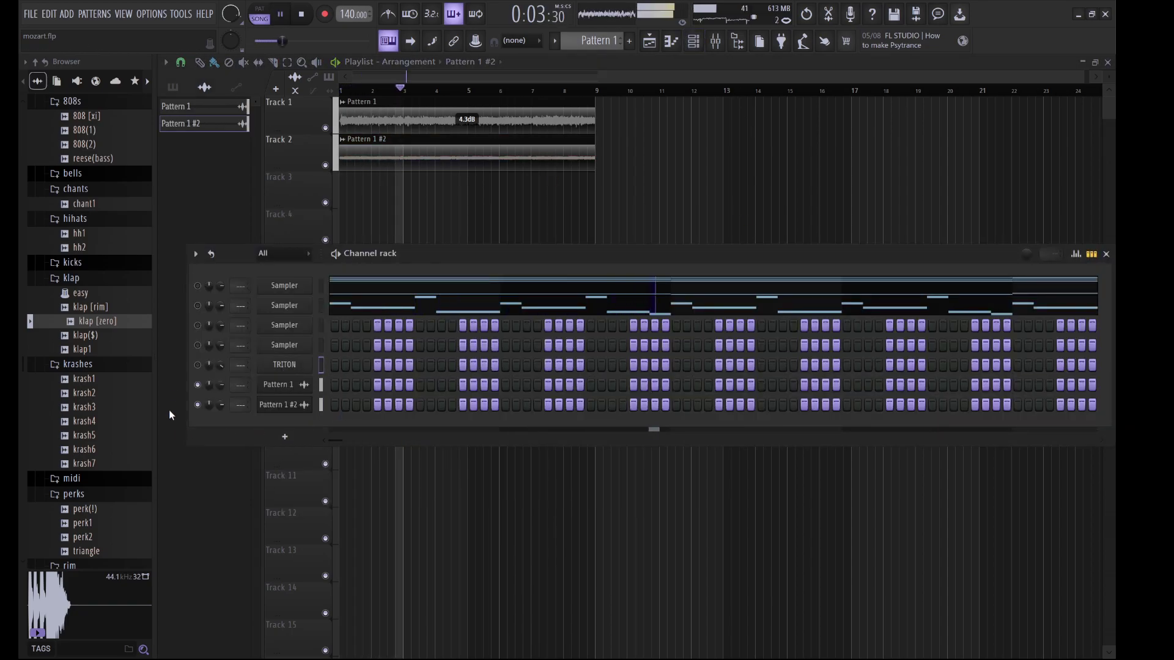
{"action": "left_click", "coordinate": [197, 365]}
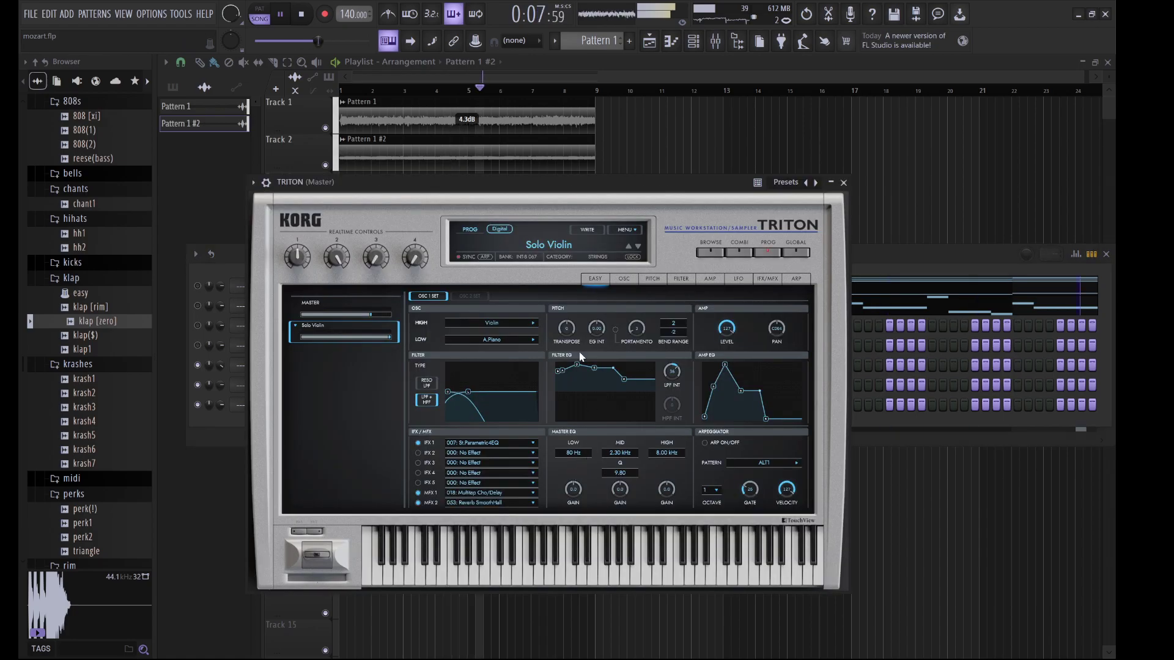
Load the Arco Strings program from TRITON's Strings category
{"action": "left_click", "coordinate": [532, 244]}
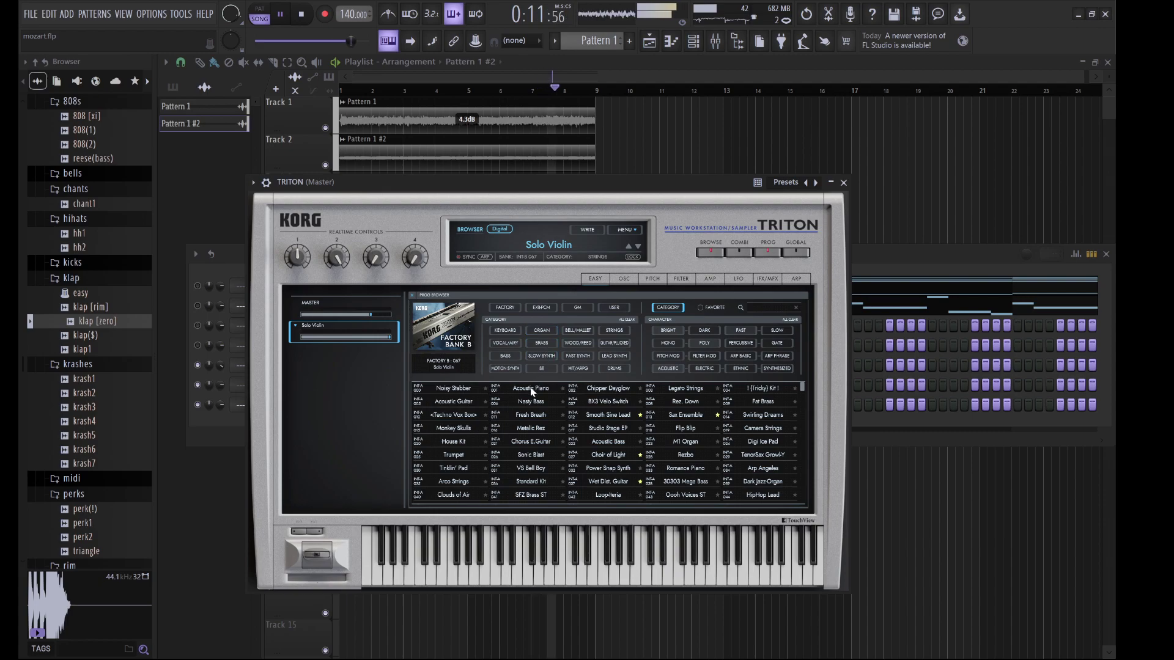
{"action": "left_click", "coordinate": [613, 330]}
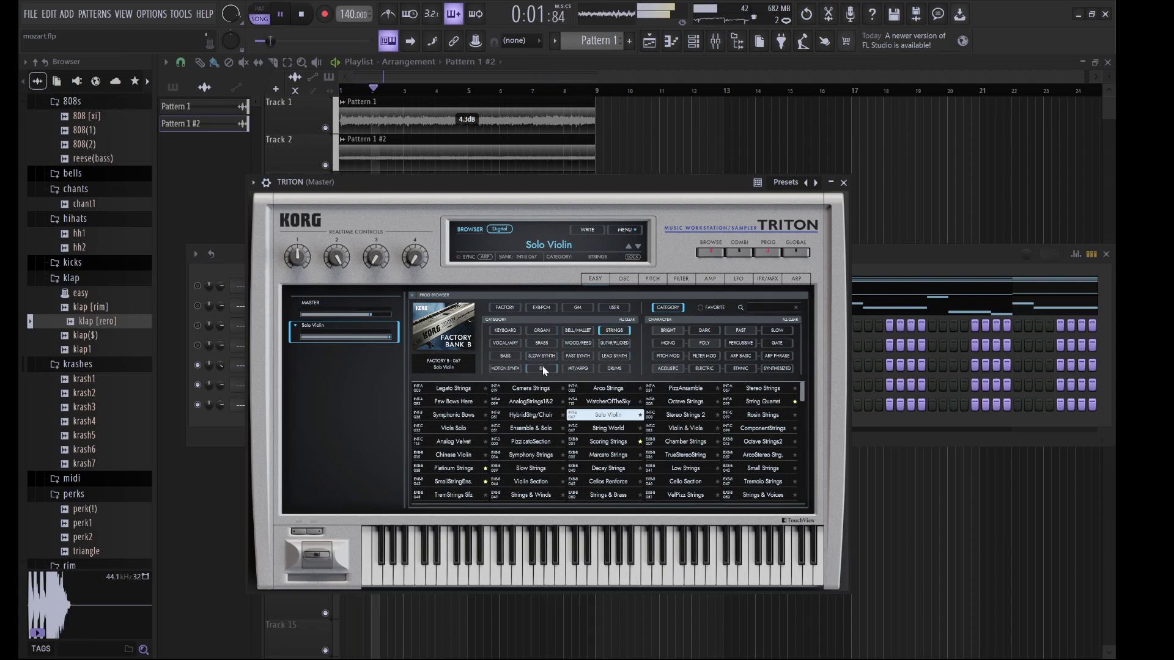
{"action": "left_click", "coordinate": [611, 391]}
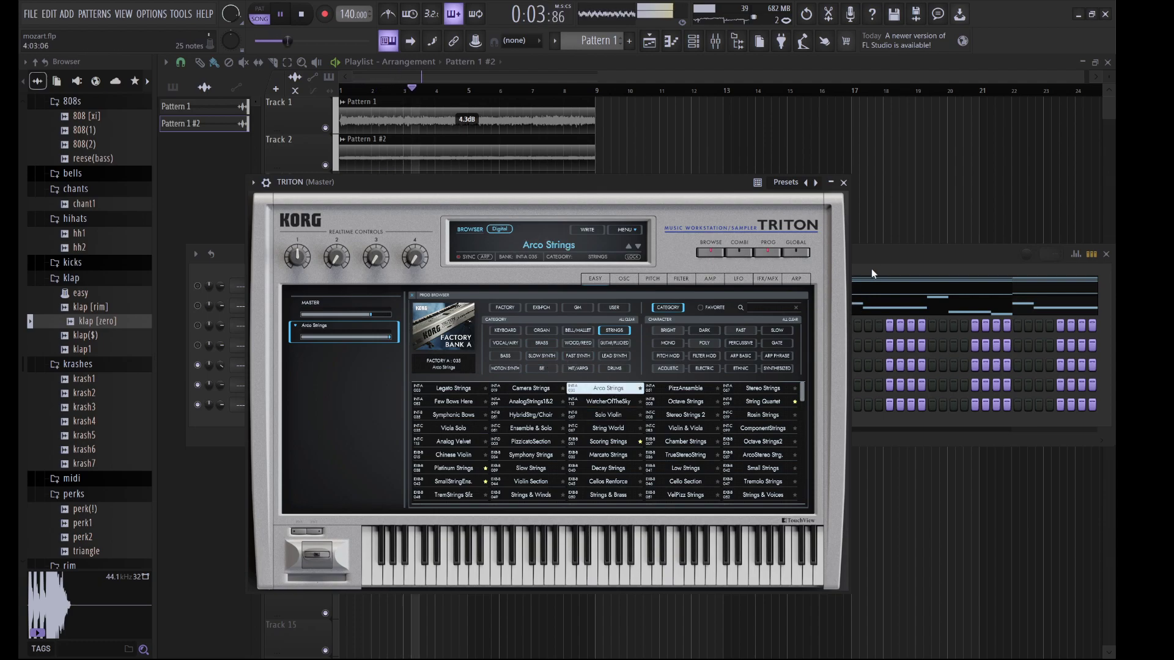
Open the TRITON channel's piano roll and draw one-beat F7 notes on beats 1–3 of bar 1, with F#7 over the first two and D#7 under the third
{"action": "left_click", "coordinate": [871, 271]}
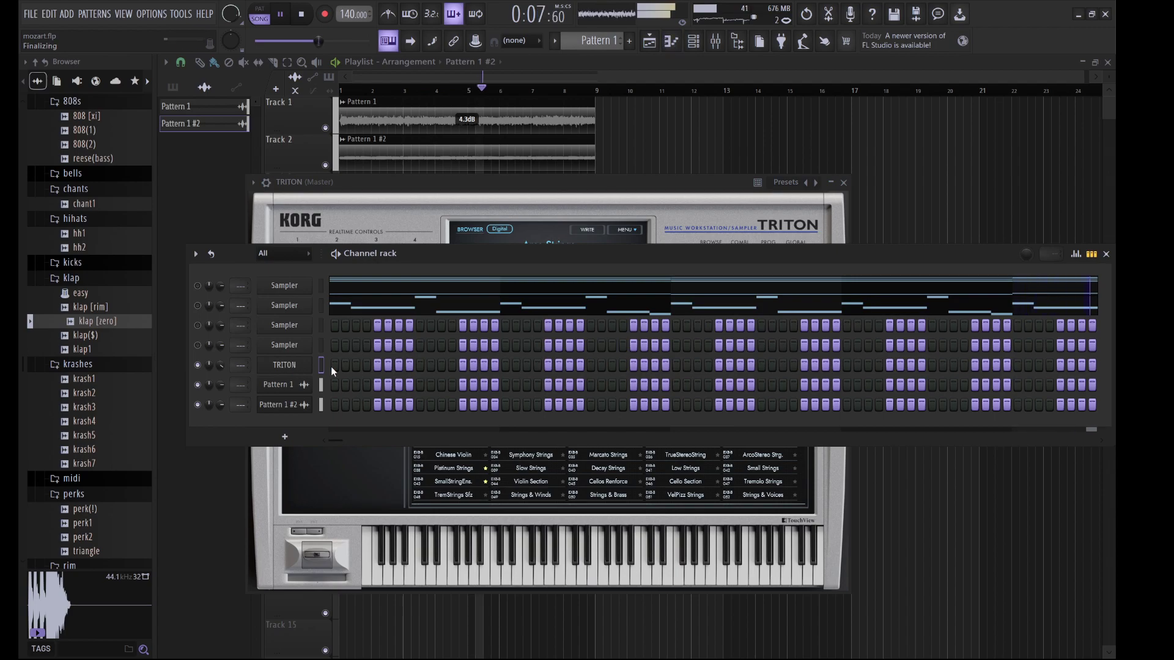
{"action": "key", "text": "F7"}
{"action": "scroll", "coordinate": [351, 377], "scroll_direction": "down", "scroll_amount": 5}
{"action": "scroll", "coordinate": [318, 413], "scroll_direction": "up", "scroll_amount": 3}
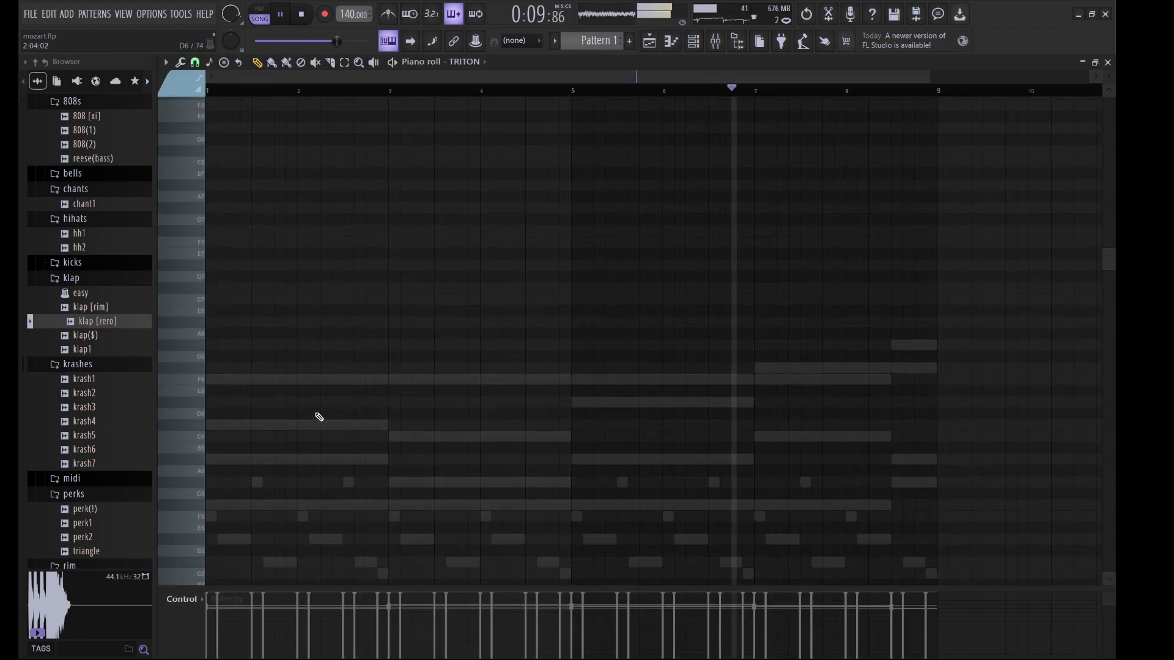
{"action": "key", "text": "space"}
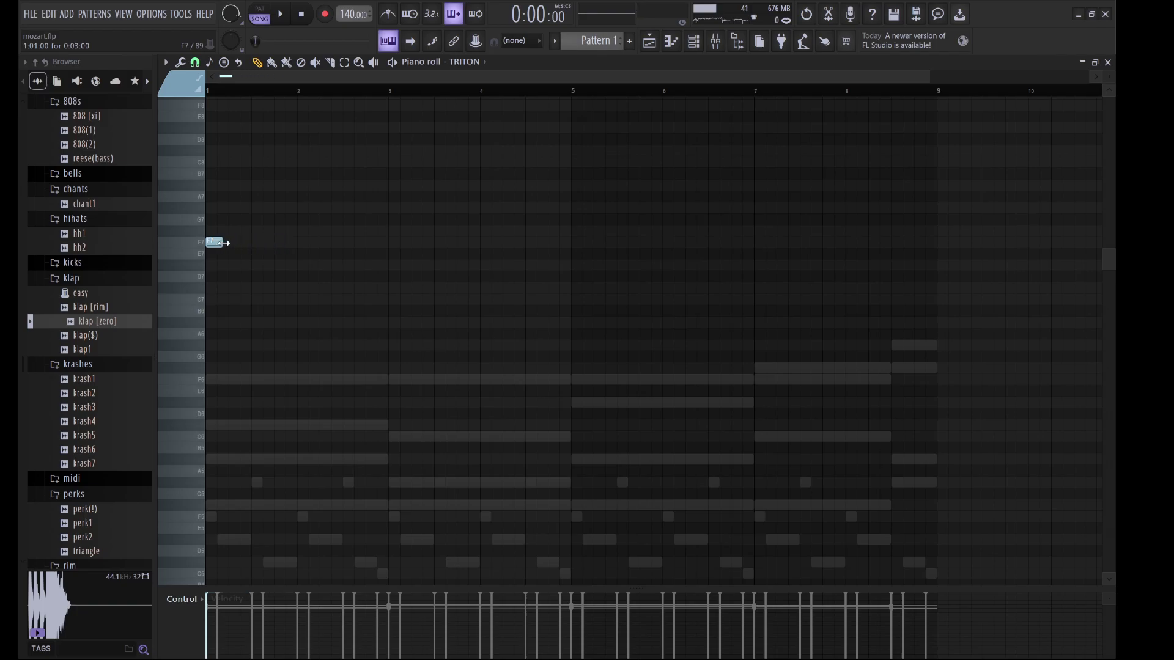
{"action": "left_click", "coordinate": [214, 232]}
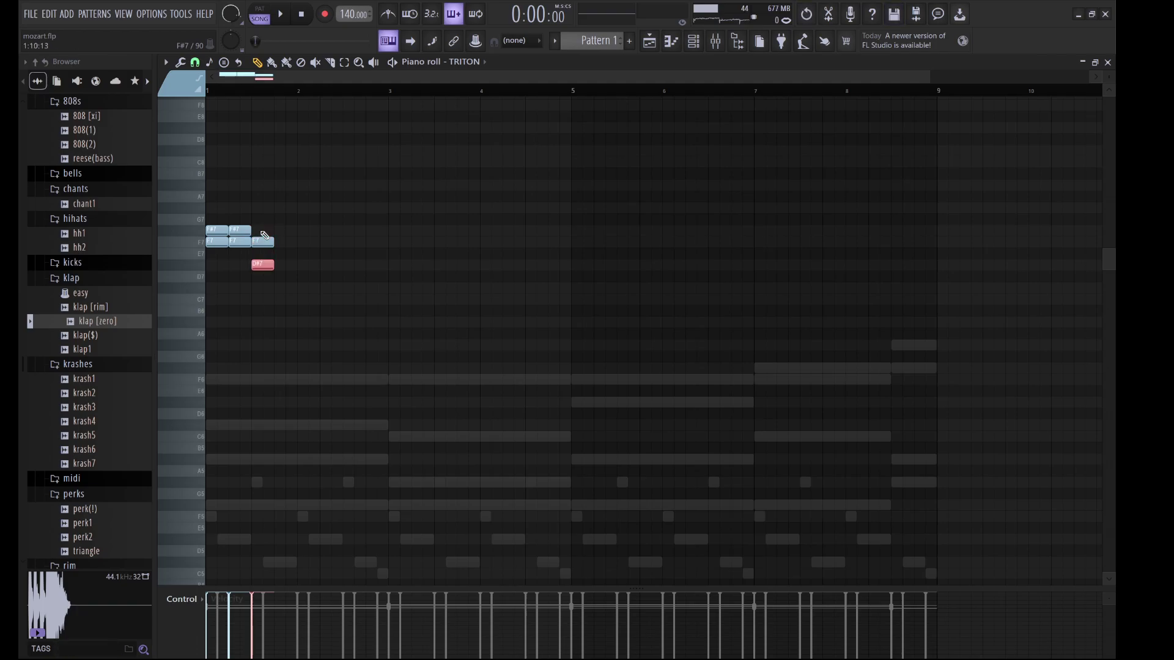
Complete the bar 1 phrase with a one-beat D#7 and C#7 pair on beat 4, and play it back
{"action": "key", "text": "space"}
{"action": "key", "text": "space"}
{"action": "left_click_drag", "start_coordinate": [295, 370], "coordinate": [267, 221]}
{"action": "key", "text": "space"}
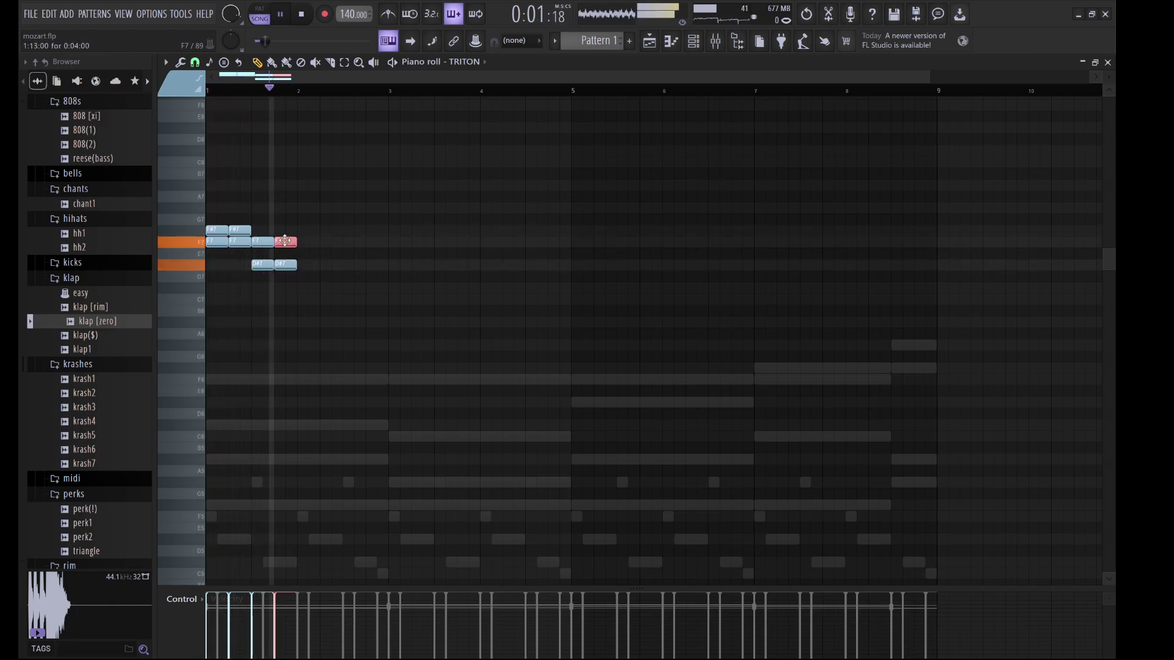
{"action": "key", "text": "shift+Down"}
{"action": "key", "text": "shift+Down"}
{"action": "key", "text": "shift+Down"}
{"action": "key", "text": "shift+Down"}
{"action": "key", "text": "space"}
{"action": "key", "text": "space"}
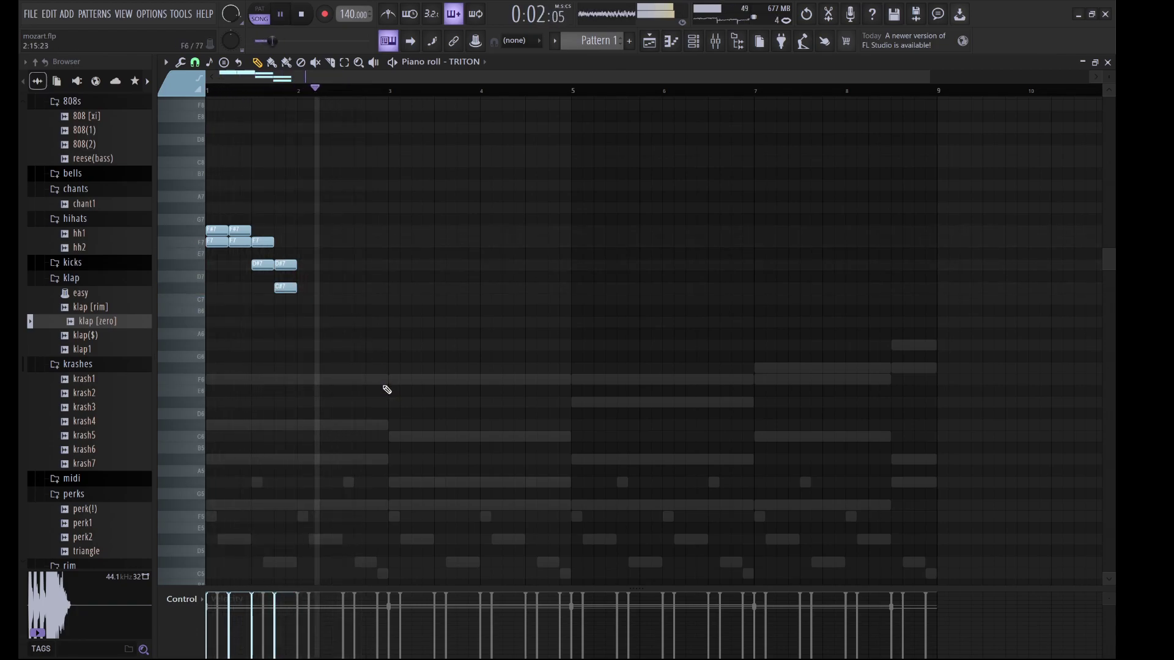
Duplicate the bar 1 phrase and position the copy at the start of bar 3
{"action": "key", "text": "ctrl+a"}
{"action": "key", "text": "ctrl+b"}
{"action": "key", "text": "ctrl+d"}
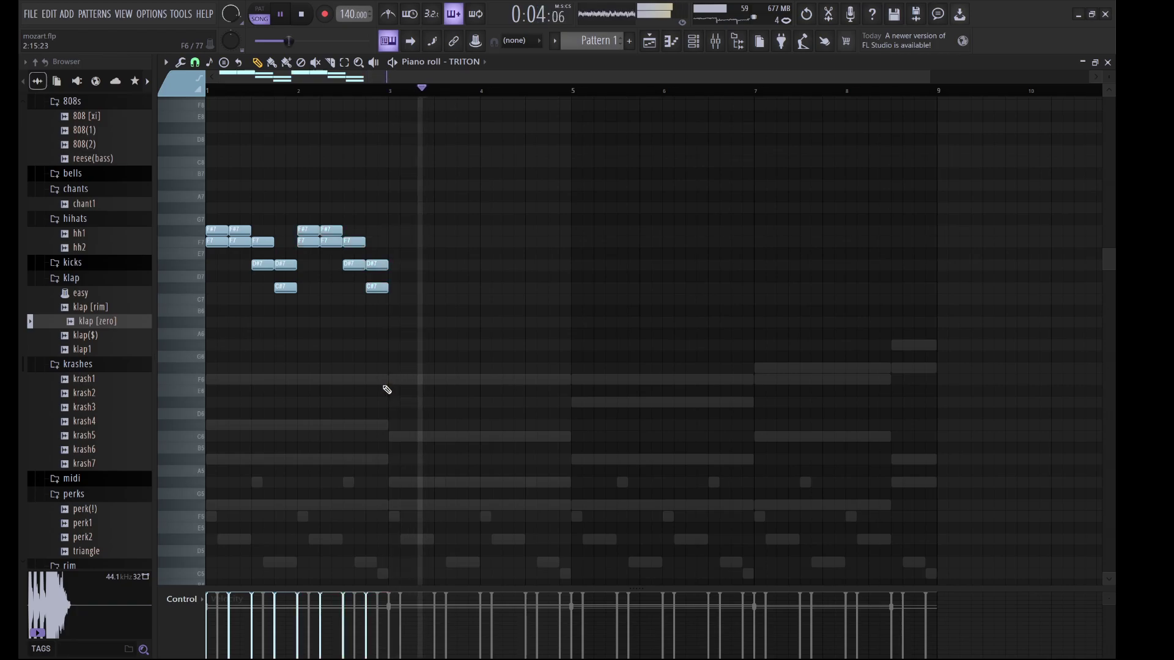
{"action": "left_click_drag", "start_coordinate": [443, 360], "coordinate": [404, 241]}
{"action": "key", "text": "space"}
{"action": "key", "text": "space"}
{"action": "key", "text": "ctrl+d"}
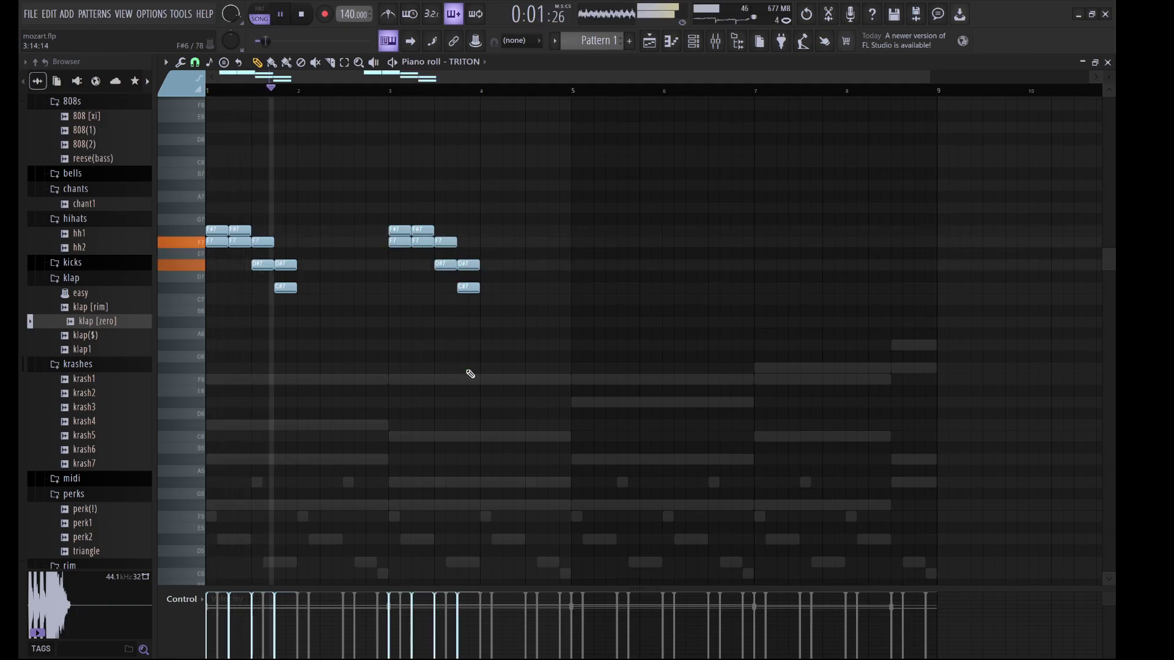
Duplicate the phrases in bars 1 and 3 and shift the copies to start at bars 5 and 7
{"action": "key", "text": "ctrl+b"}
{"action": "key", "text": "shift+Right"}
{"action": "key", "text": "shift+Right"}
{"action": "key", "text": "shift+Right"}
{"action": "key", "text": "shift+Right"}
{"action": "key", "text": "shift+Right"}
{"action": "key", "text": "shift+Right"}
{"action": "key", "text": "shift+Right"}
{"action": "key", "text": "shift+Right"}
{"action": "key", "text": "shift+Right"}
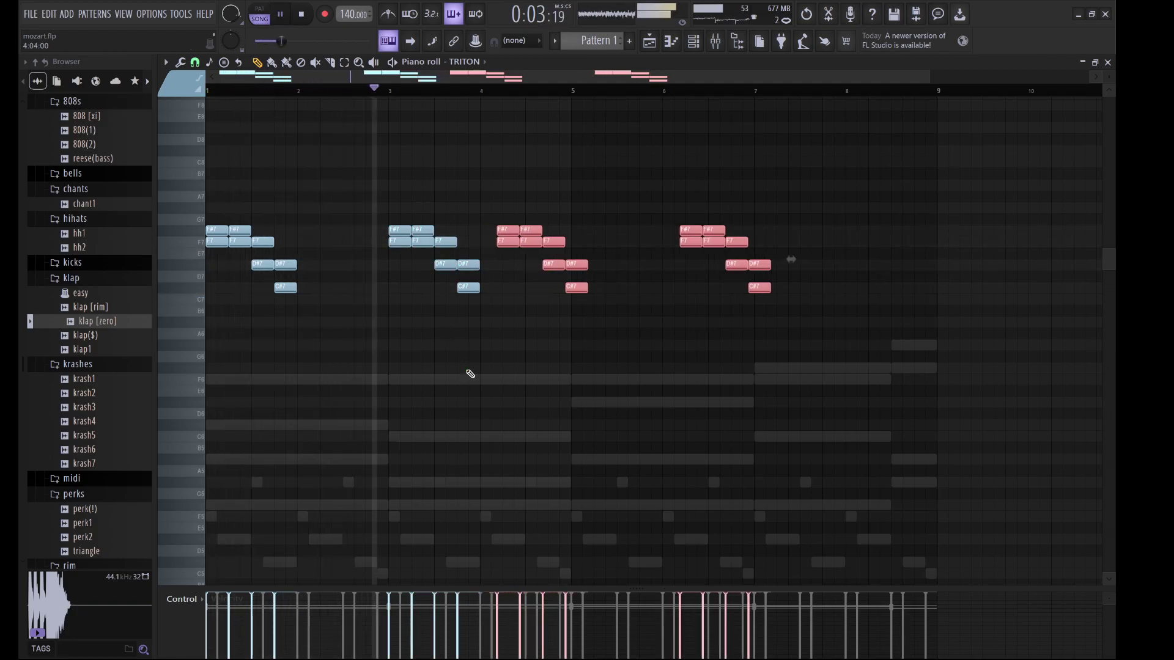
{"action": "key", "text": "shift+Right"}
{"action": "key", "text": "shift+Right"}
{"action": "key", "text": "shift+Right"}
{"action": "key", "text": "shift+Right"}
{"action": "key", "text": "shift+Right"}
{"action": "key", "text": "shift+Right"}
{"action": "key", "text": "shift+Right"}
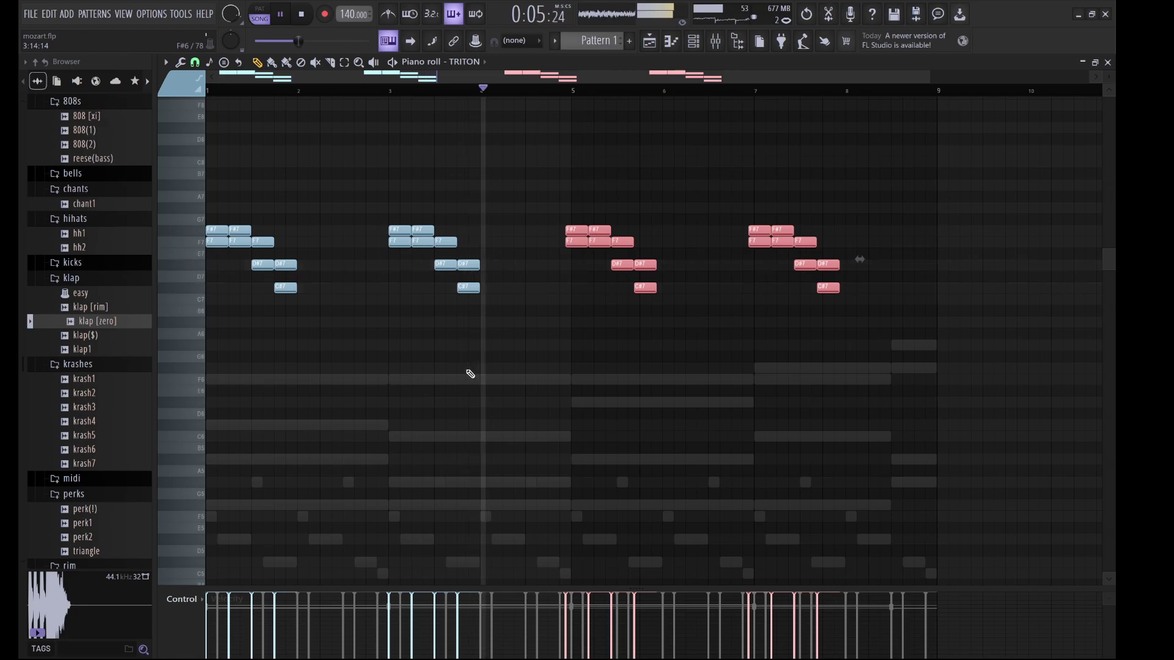
{"action": "key", "text": "space"}
{"action": "key", "text": "space"}
{"action": "left_click_drag", "start_coordinate": [494, 322], "coordinate": [483, 276]}
{"action": "key", "text": "ctrl+z"}
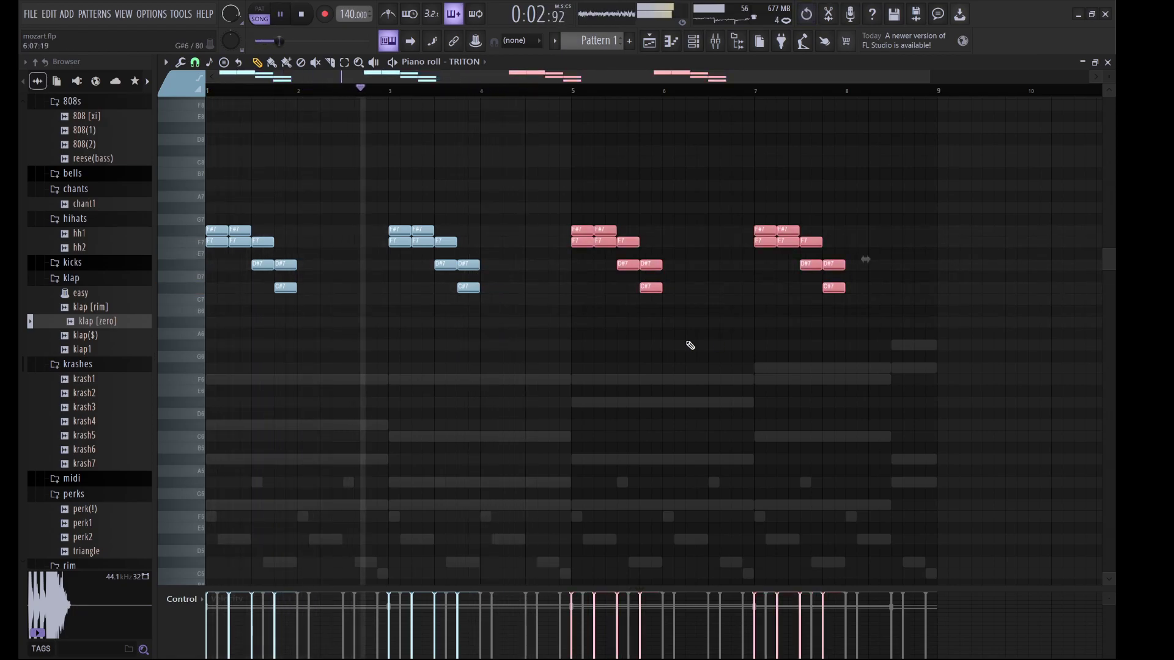
Lengthen the D#7 and C#7 pair ending bar 3 to two beats and follow it with a two-beat F#7 and G#7 pair in bar 4
{"action": "left_click_drag", "start_coordinate": [500, 340], "coordinate": [509, 208]}
{"action": "key", "text": "space"}
{"action": "key", "text": "space"}
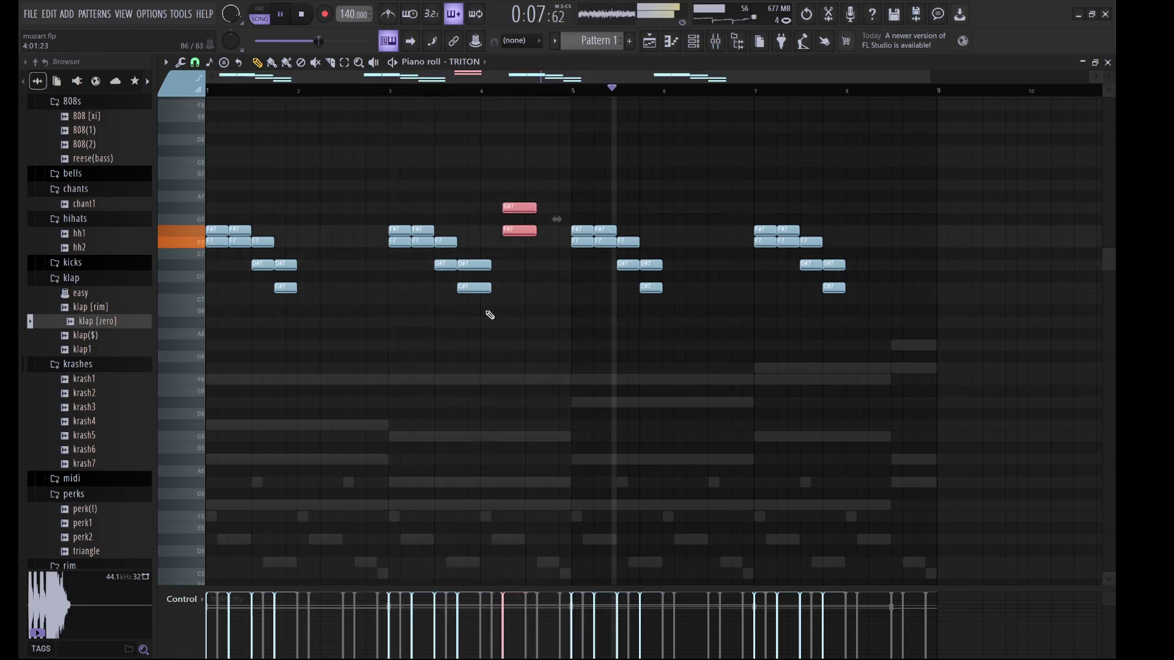
{"action": "left_click_drag", "start_coordinate": [490, 314], "coordinate": [525, 205]}
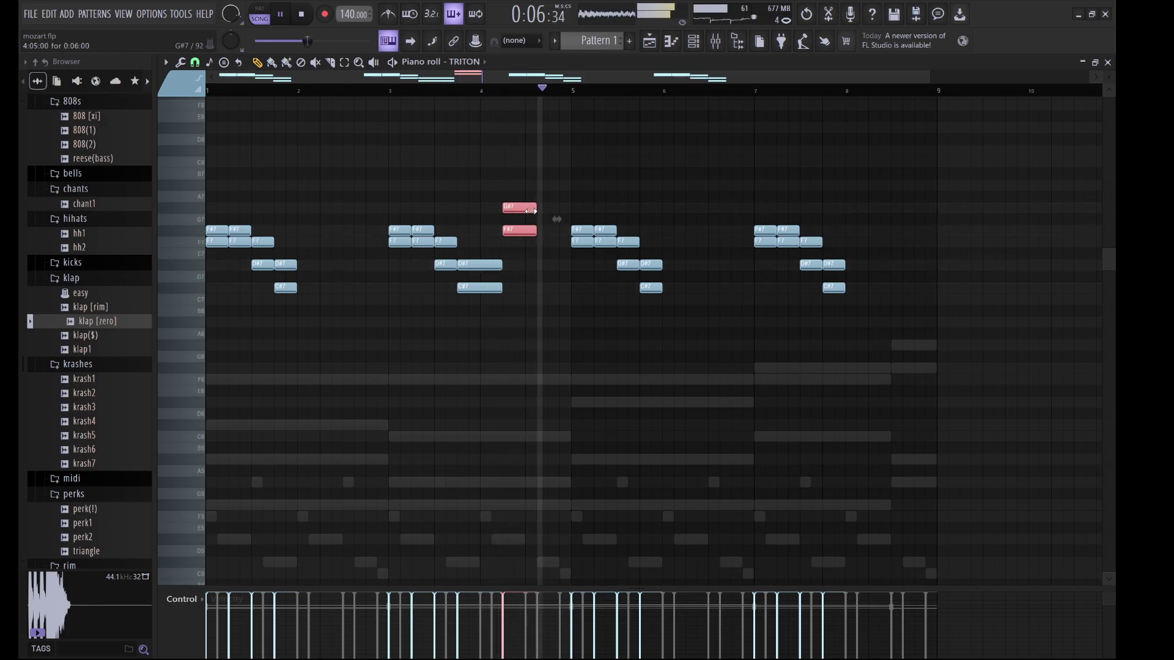
{"action": "mouse_move", "coordinate": [537, 211]}
{"action": "left_mouse_down"}
{"action": "mouse_move", "coordinate": [569, 209]}
{"action": "mouse_move", "coordinate": [547, 208]}
{"action": "left_mouse_up"}
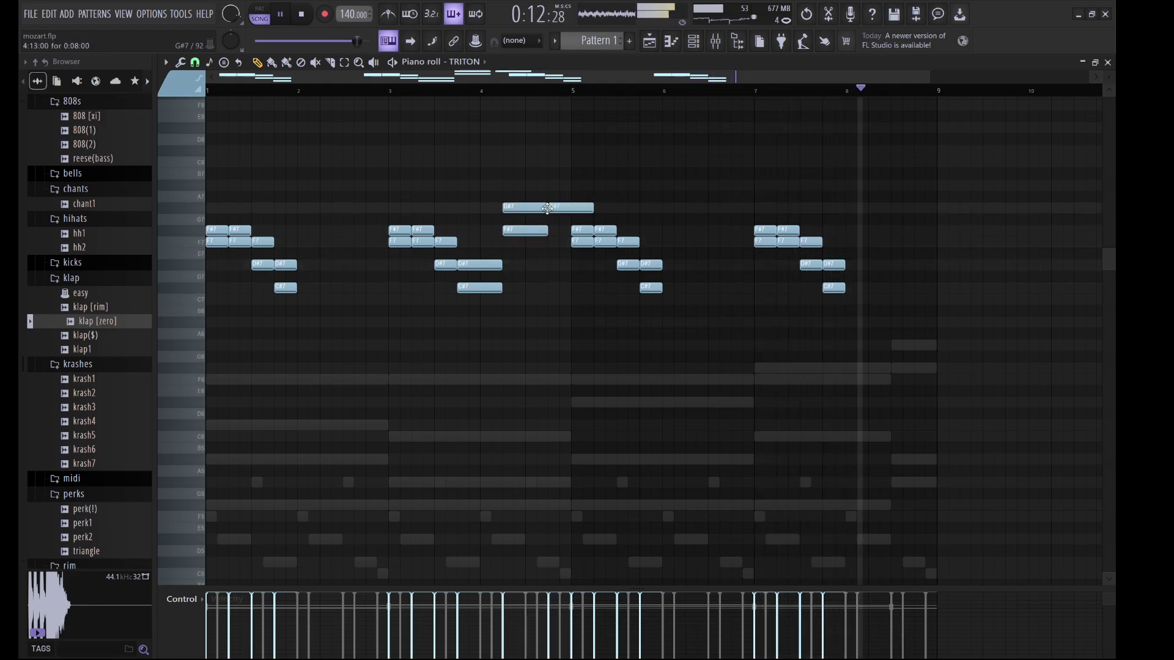
Add a one-beat C#7 note on the last beat of bar 4
{"action": "left_click", "coordinate": [558, 209], "text": "ctrl"}
{"action": "key", "text": "shift+Down"}
{"action": "key", "text": "shift+Down"}
{"action": "key", "text": "shift+Down"}
{"action": "key", "text": "shift+Down"}
{"action": "key", "text": "shift+Down"}
{"action": "key", "text": "shift+Down"}
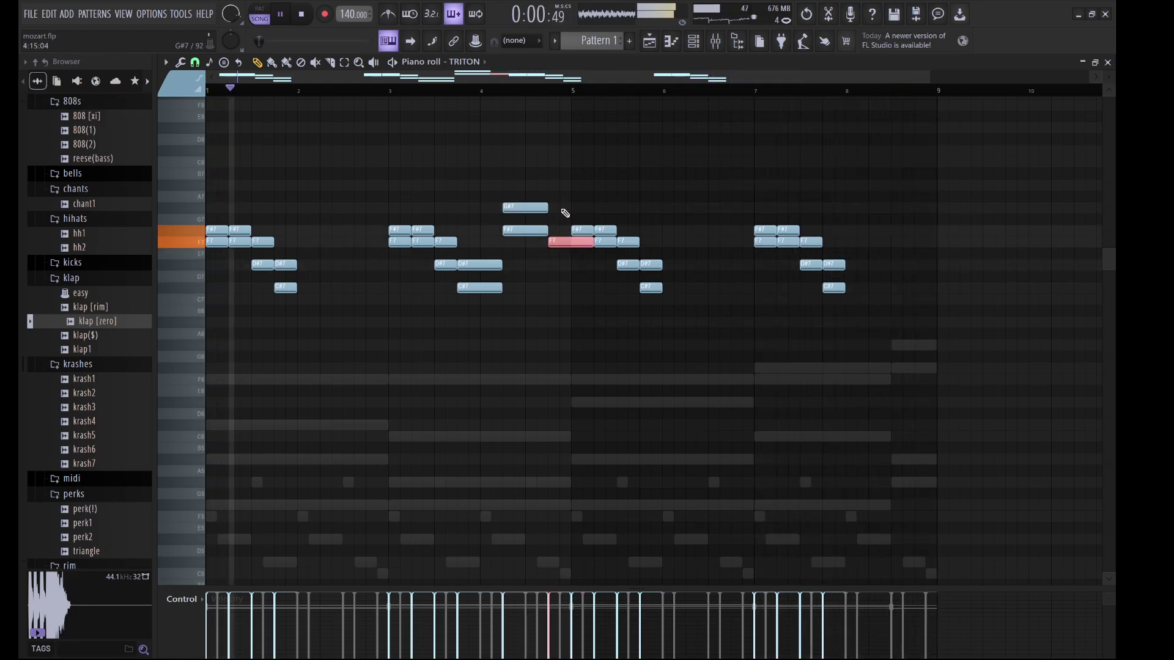
{"action": "key", "text": "shift+Down"}
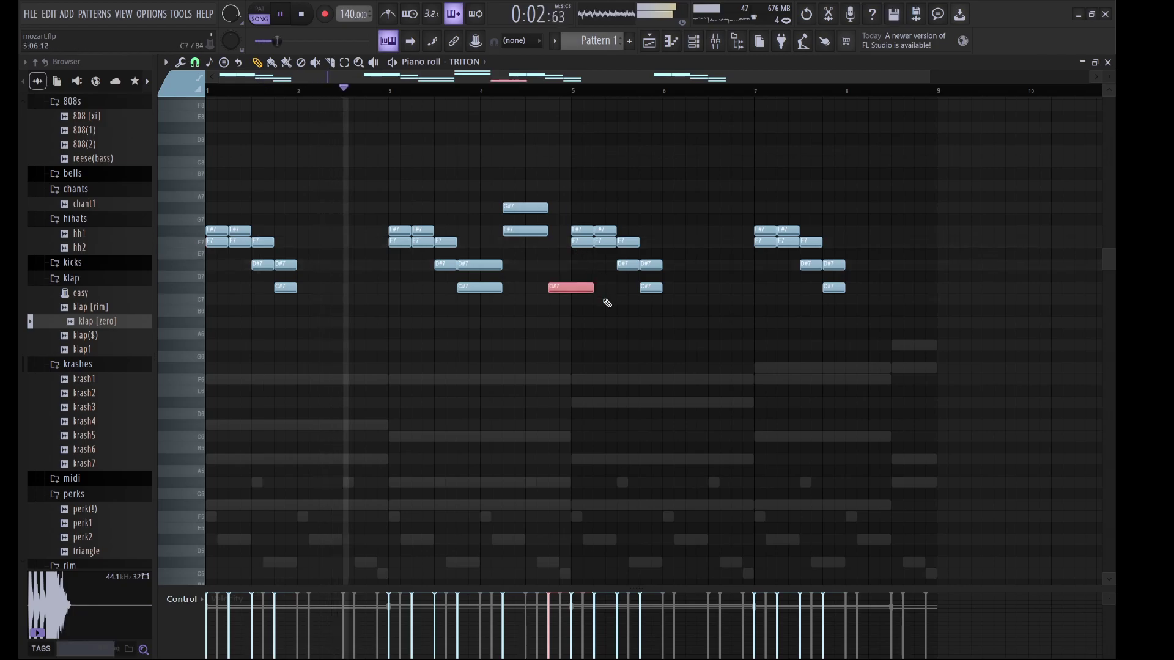
{"action": "left_click_drag", "start_coordinate": [593, 287], "coordinate": [571, 288]}
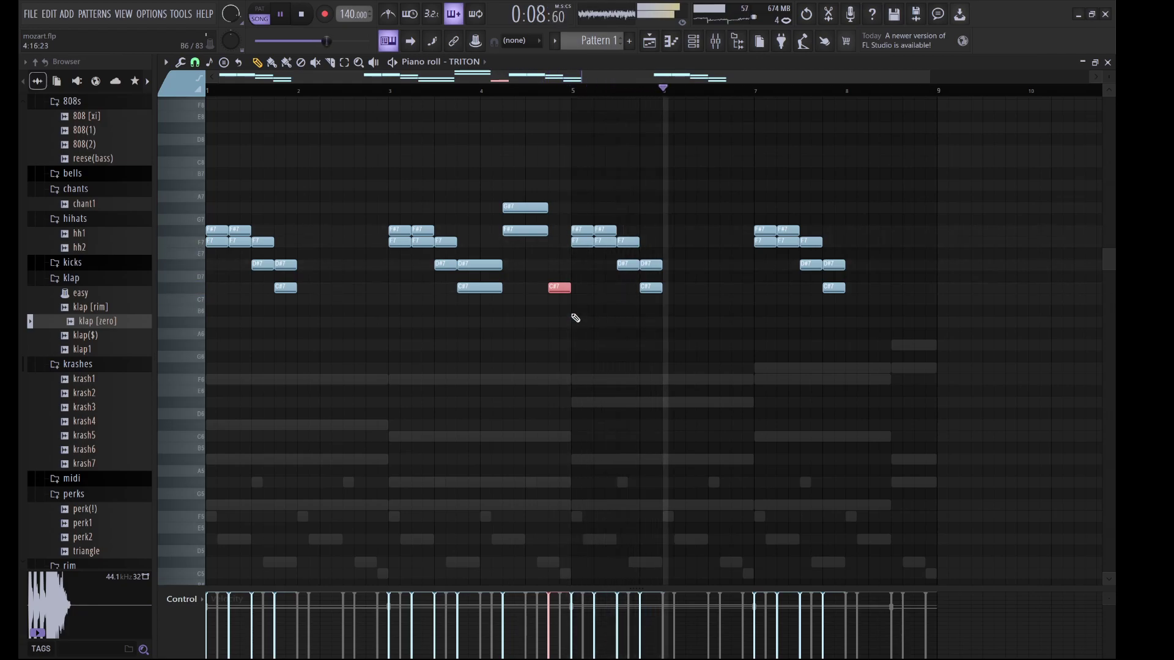
Add an A#6 note on the last beat of bar 4 and lower the note above it to C7
{"action": "right_click", "coordinate": [560, 288]}
{"action": "left_click", "coordinate": [559, 287]}
{"action": "left_click", "coordinate": [558, 311]}
{"action": "left_click_drag", "start_coordinate": [558, 322], "coordinate": [557, 332]}
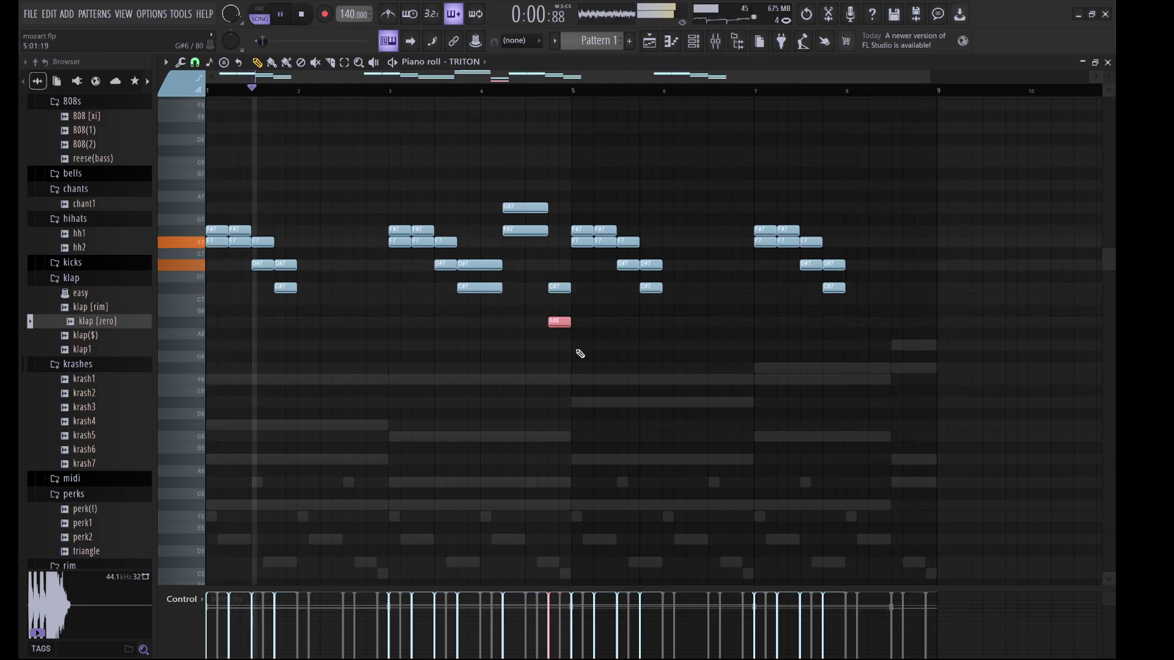
{"action": "left_click", "coordinate": [557, 286]}
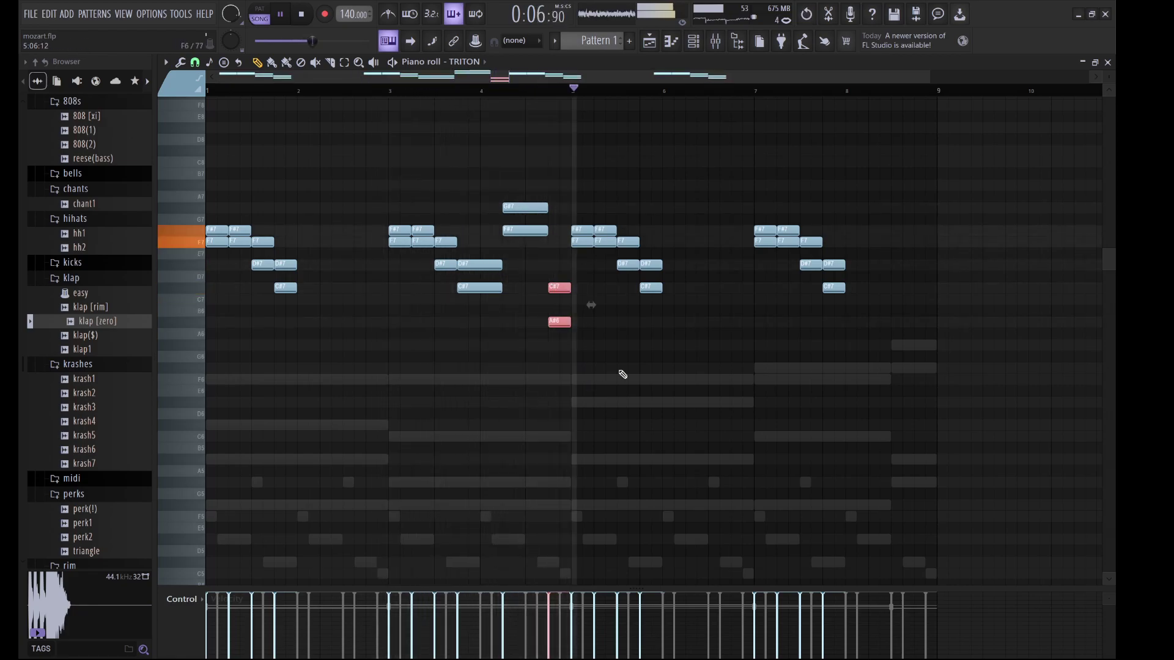
{"action": "left_click", "coordinate": [559, 287], "text": "ctrl"}
{"action": "left_click_drag", "start_coordinate": [559, 287], "coordinate": [559, 299]}
Replace the notes in bars 5–8 with a duplicate of the bars 1–4 melody
{"action": "left_click_drag", "start_coordinate": [731, 229], "coordinate": [583, 193]}
{"action": "key", "text": "Delete"}
{"action": "key", "text": "ctrl+b"}
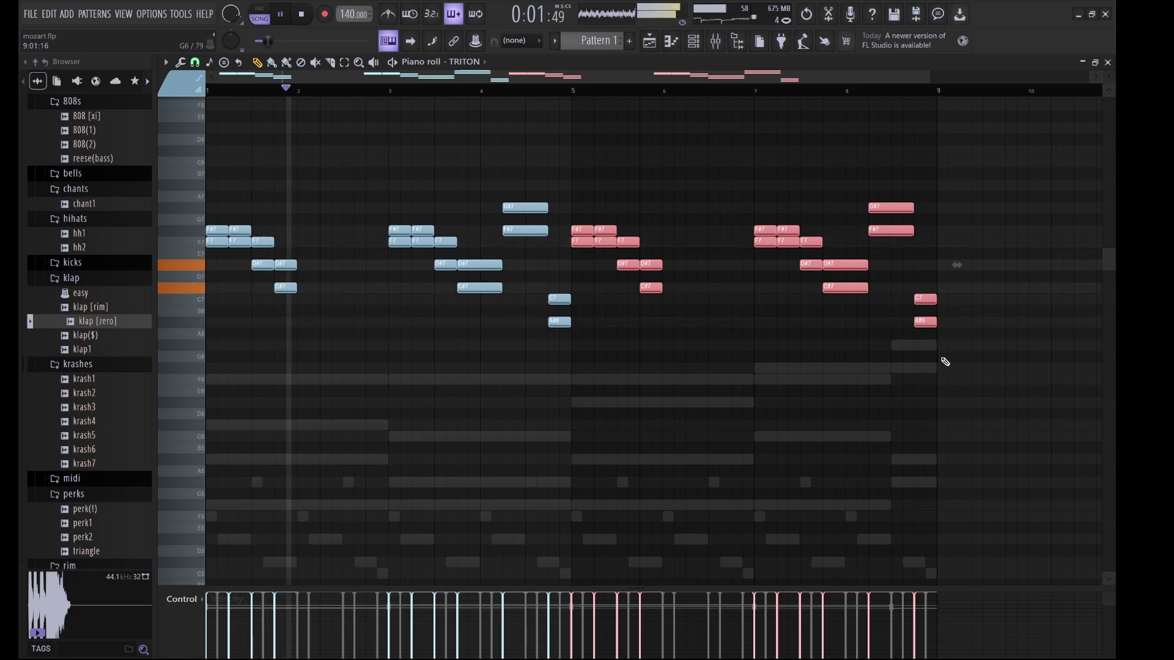
Shorten the final C7 and A#6 pair of bar 8 to half a beat and fill the last half beat with A#6 and D#7
{"action": "left_click_drag", "start_coordinate": [944, 359], "coordinate": [928, 332]}
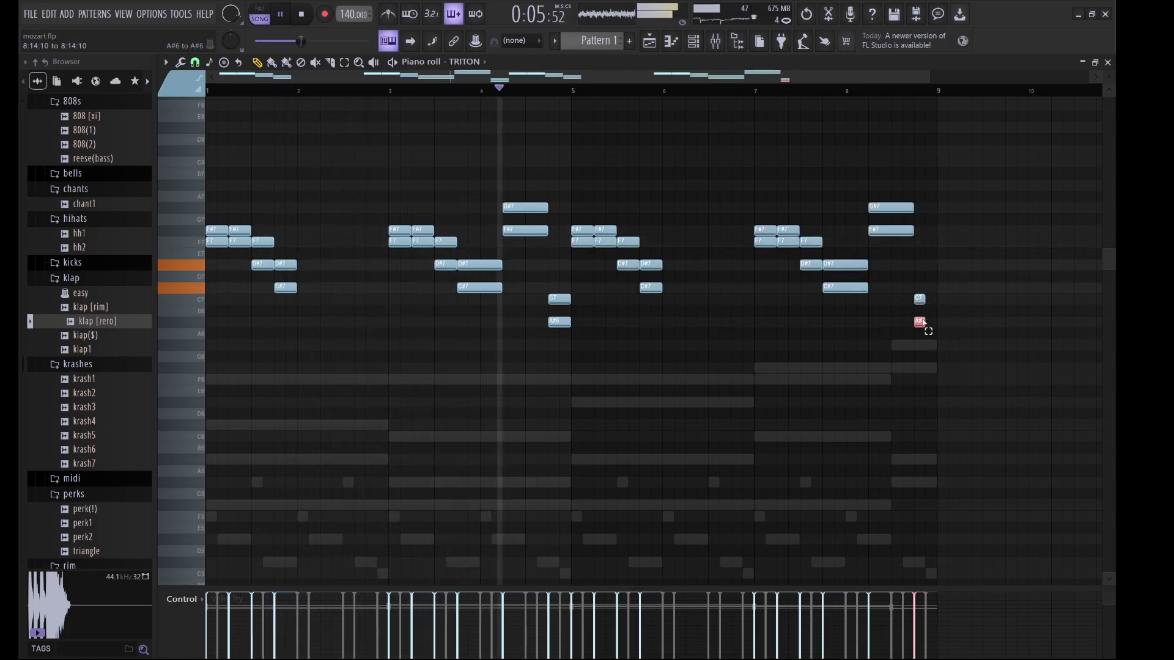
{"action": "key", "text": "ctrl+b"}
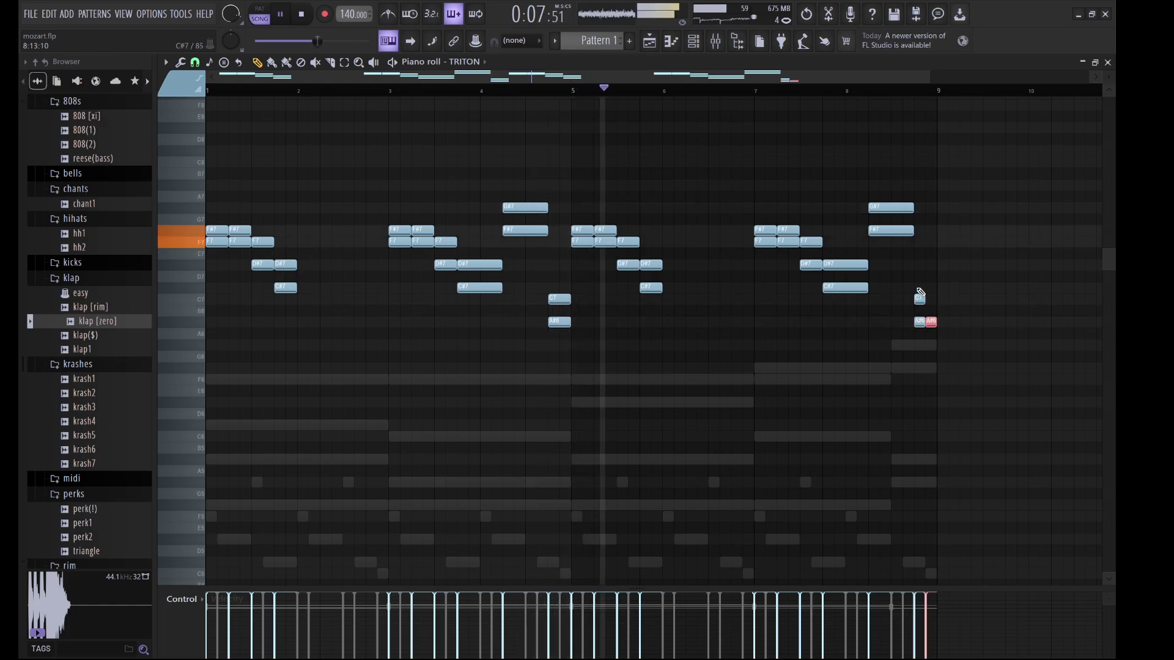
{"action": "left_click_drag", "start_coordinate": [929, 298], "coordinate": [927, 270]}
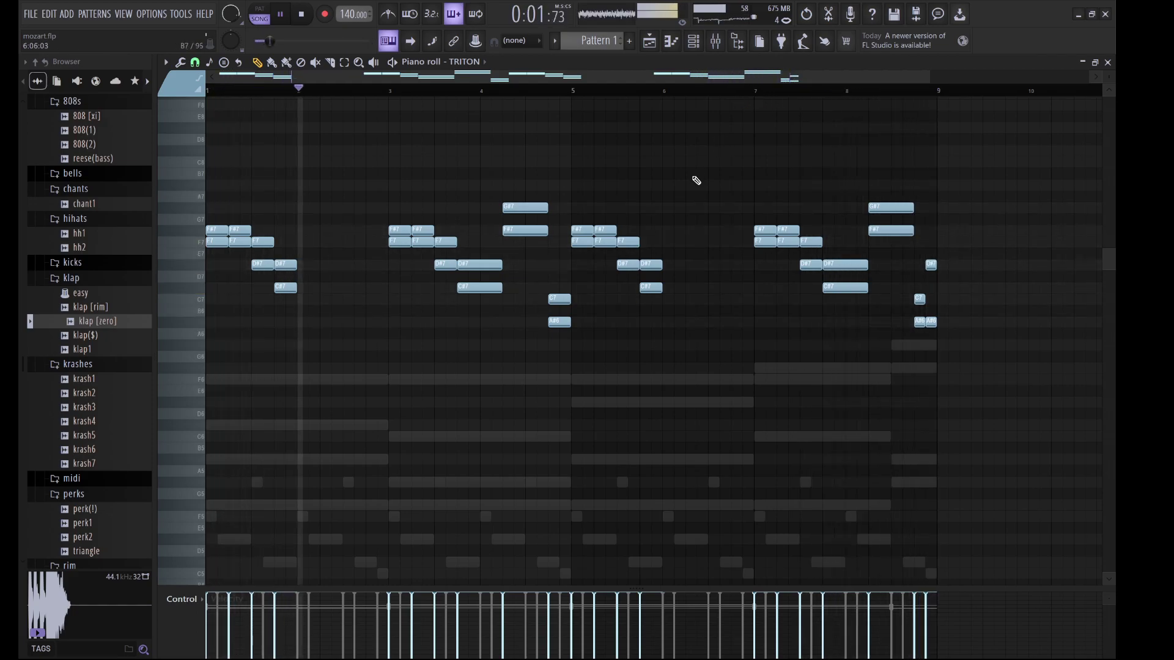
Copy the TRITON melody notes into the third Sampler channel of the channel rack
{"action": "left_click", "coordinate": [693, 41]}
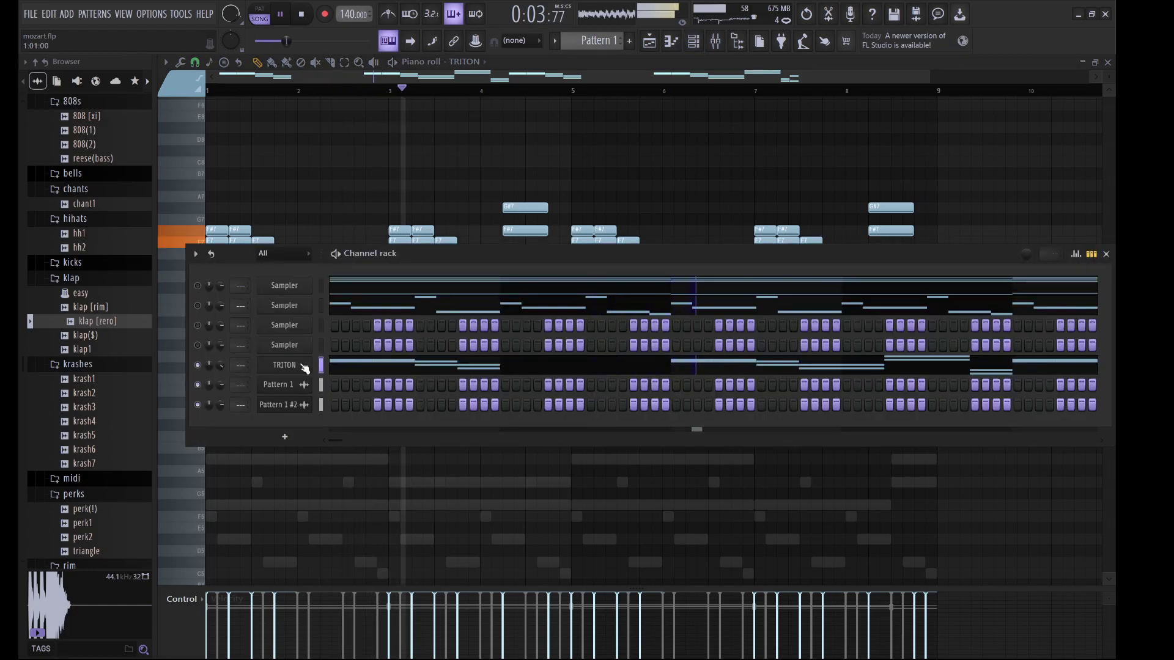
{"action": "left_click", "coordinate": [321, 324]}
{"action": "key", "text": "ctrl+v"}
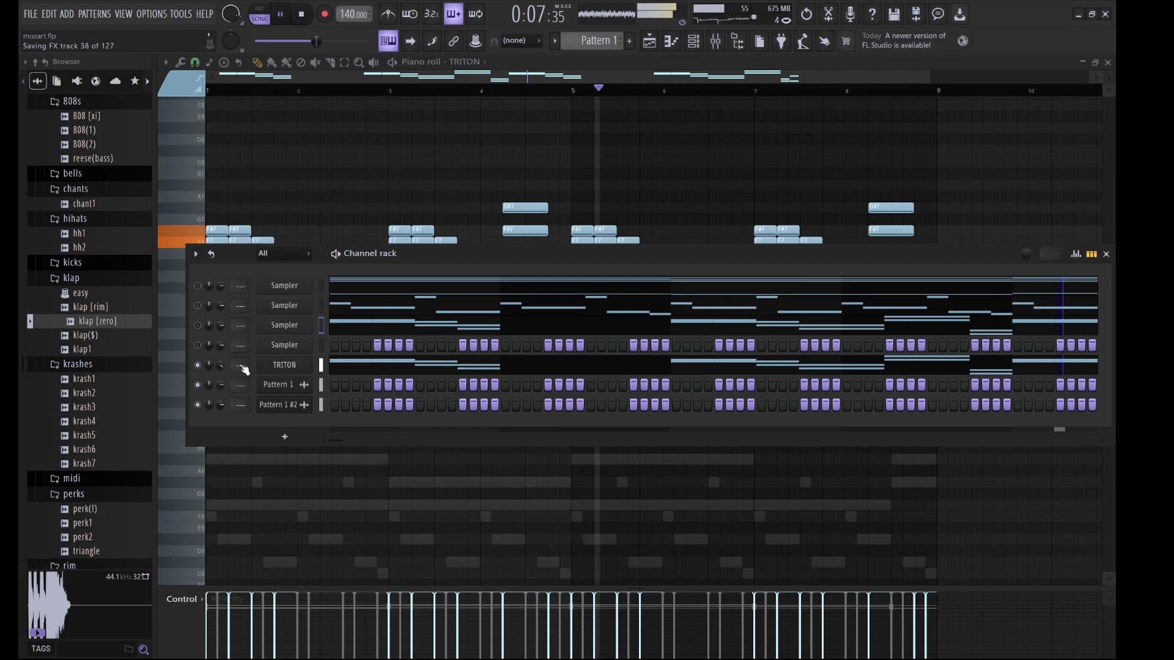
Solo the TRITON channel, stop playback, and render Pattern 1 as an audio clip in pattern mode
{"action": "right_click", "coordinate": [197, 365]}
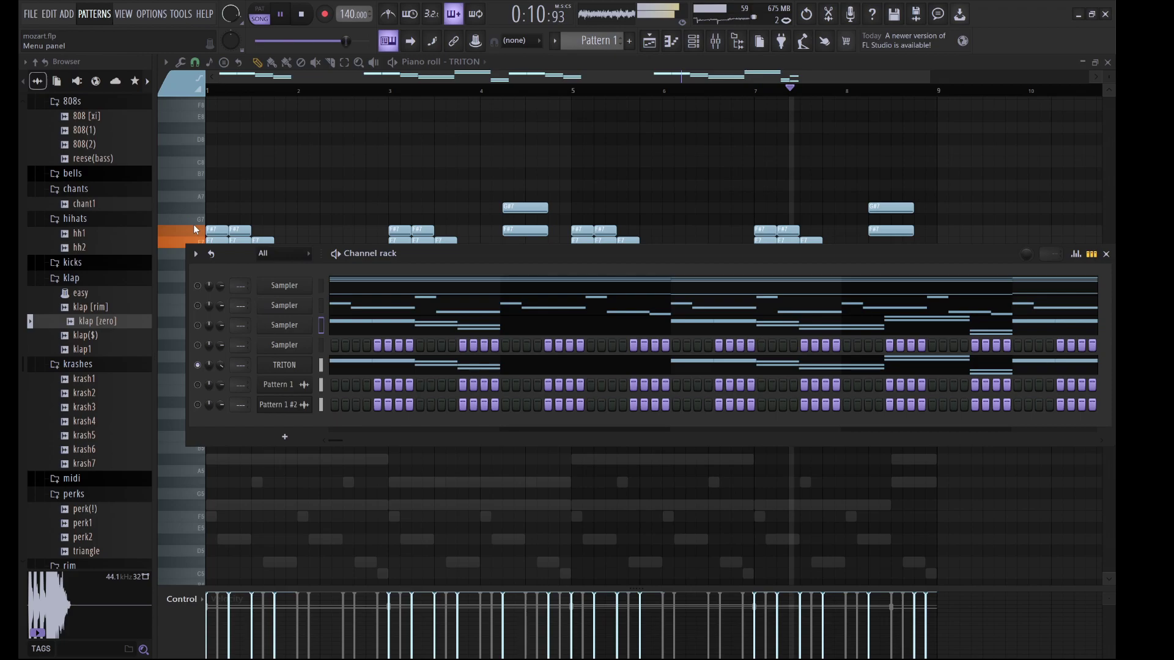
{"action": "key", "text": "space"}
{"action": "key", "text": "l"}
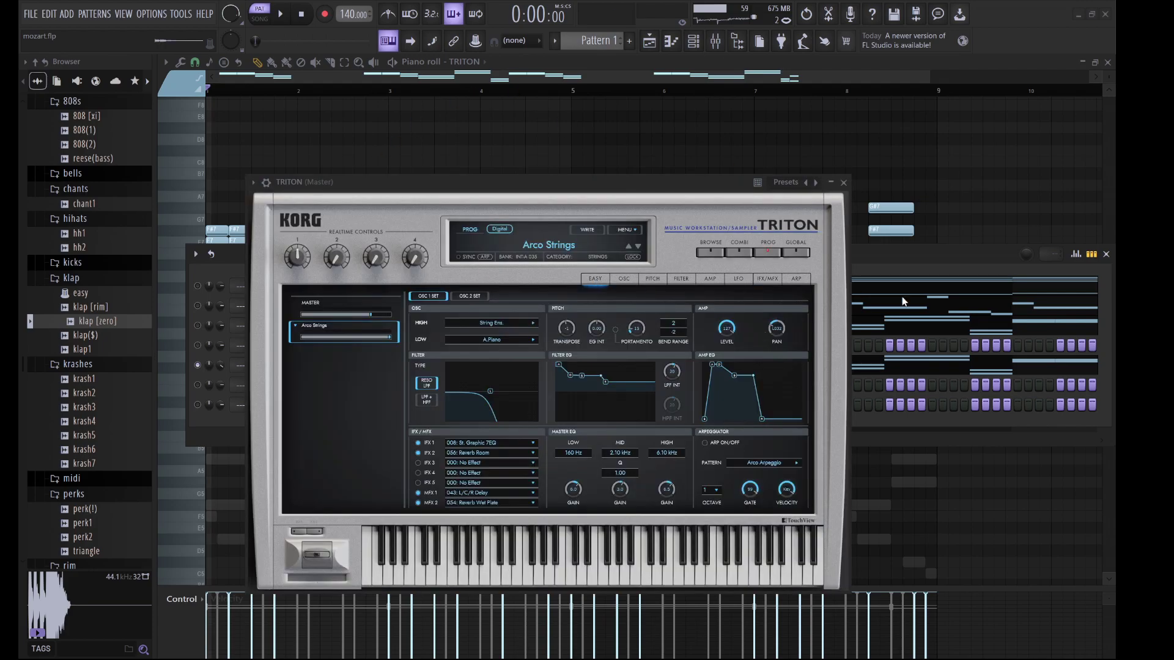
{"action": "left_click", "coordinate": [903, 259]}
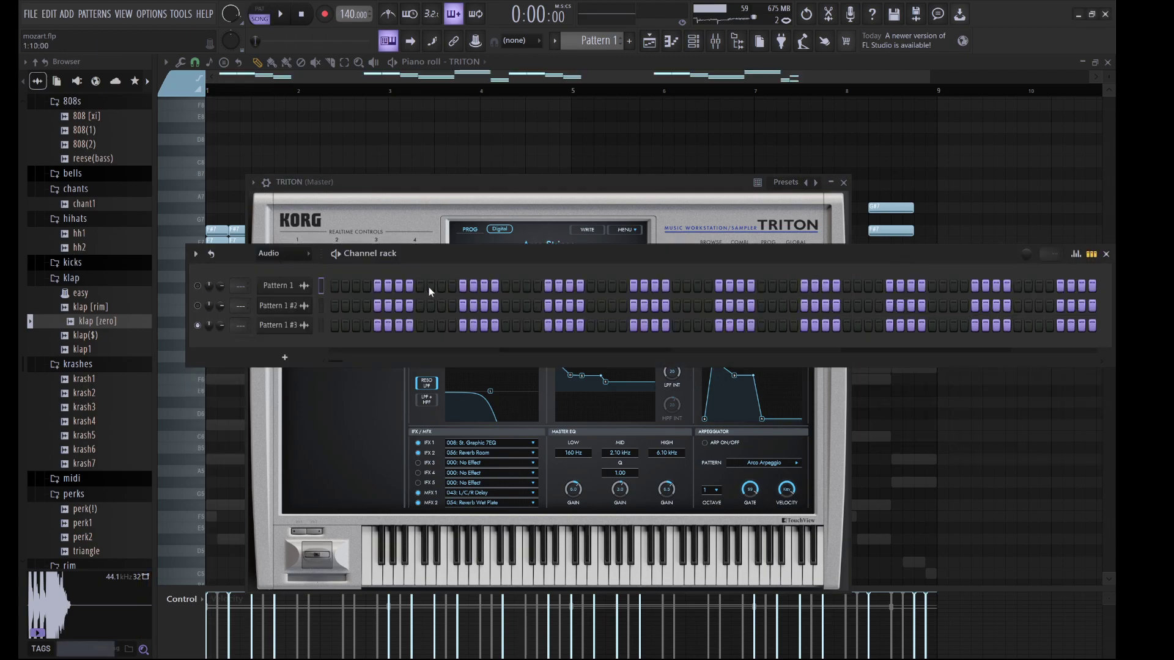
Set the Pattern 1 #3 clip's declicking mode to Generic (bleeding) and leave only the audio clip channels unmuted, with all channels shown
{"action": "left_click", "coordinate": [296, 326]}
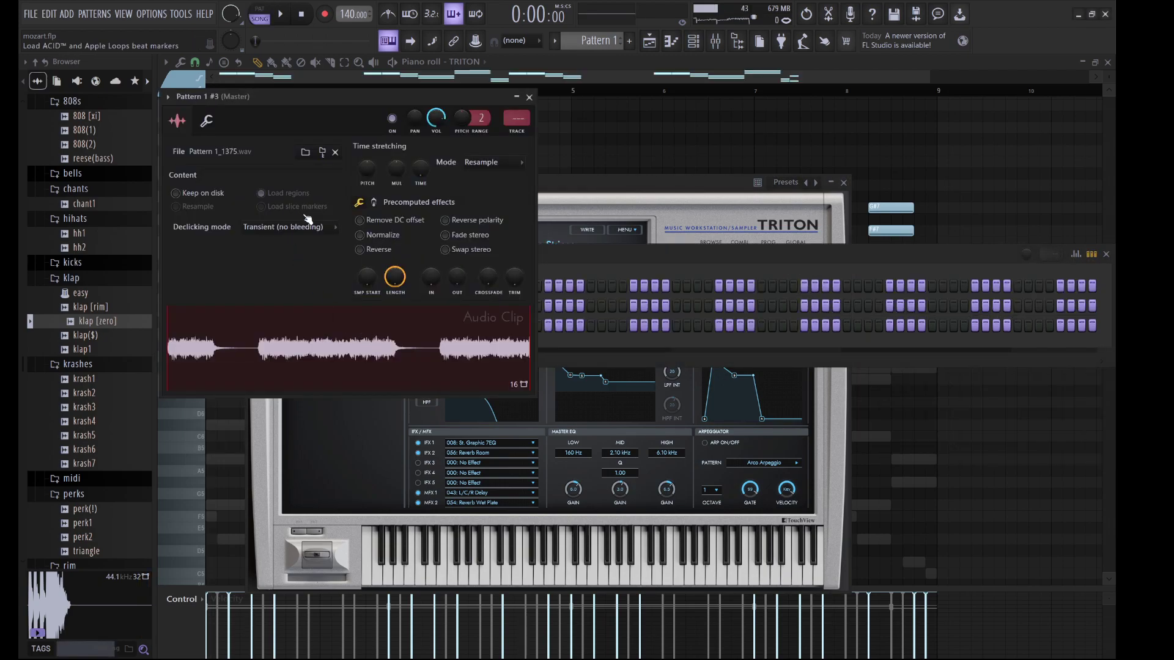
{"action": "left_click", "coordinate": [563, 259]}
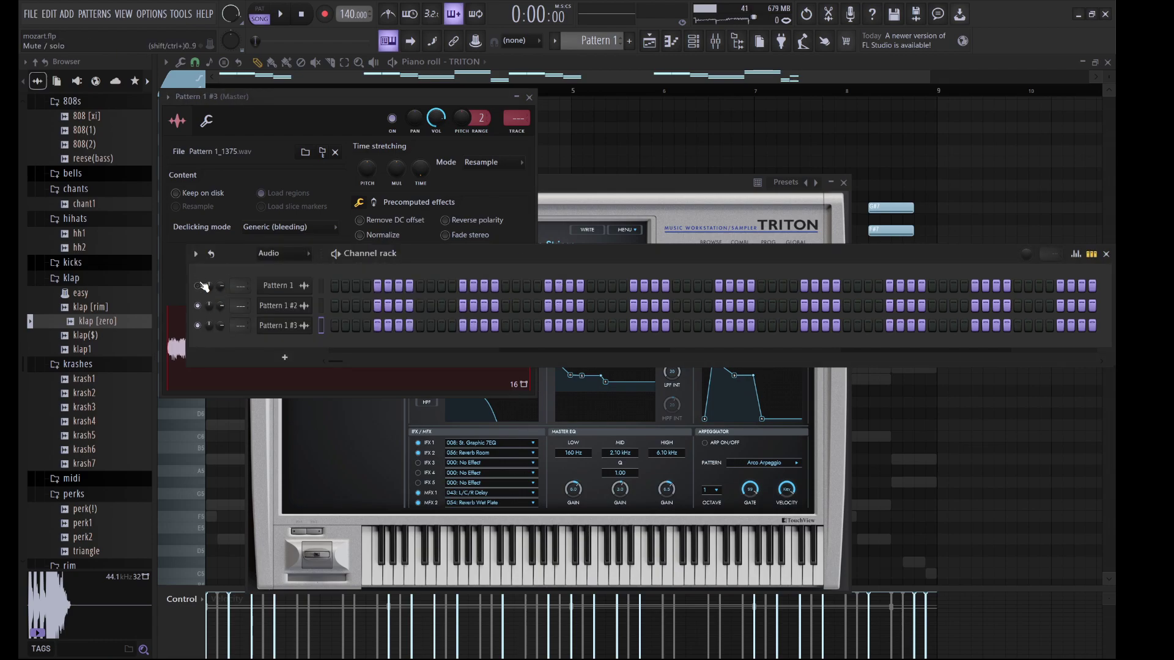
{"action": "scroll", "coordinate": [293, 269], "scroll_direction": "up", "scroll_amount": 1}
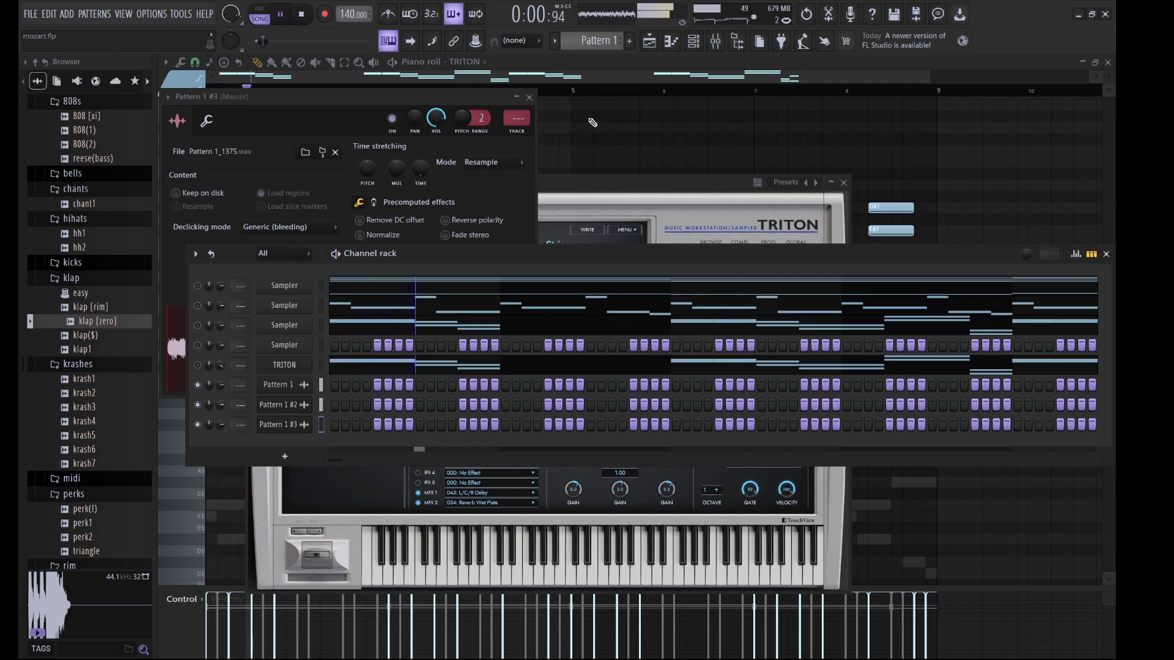
Place the Pattern 1 #3 audio clip on Track 3 of the playlist at bar 1 and play the song
{"action": "left_click", "coordinate": [657, 42]}
{"action": "left_click_drag", "start_coordinate": [219, 147], "coordinate": [416, 177]}
{"action": "key", "text": "space"}
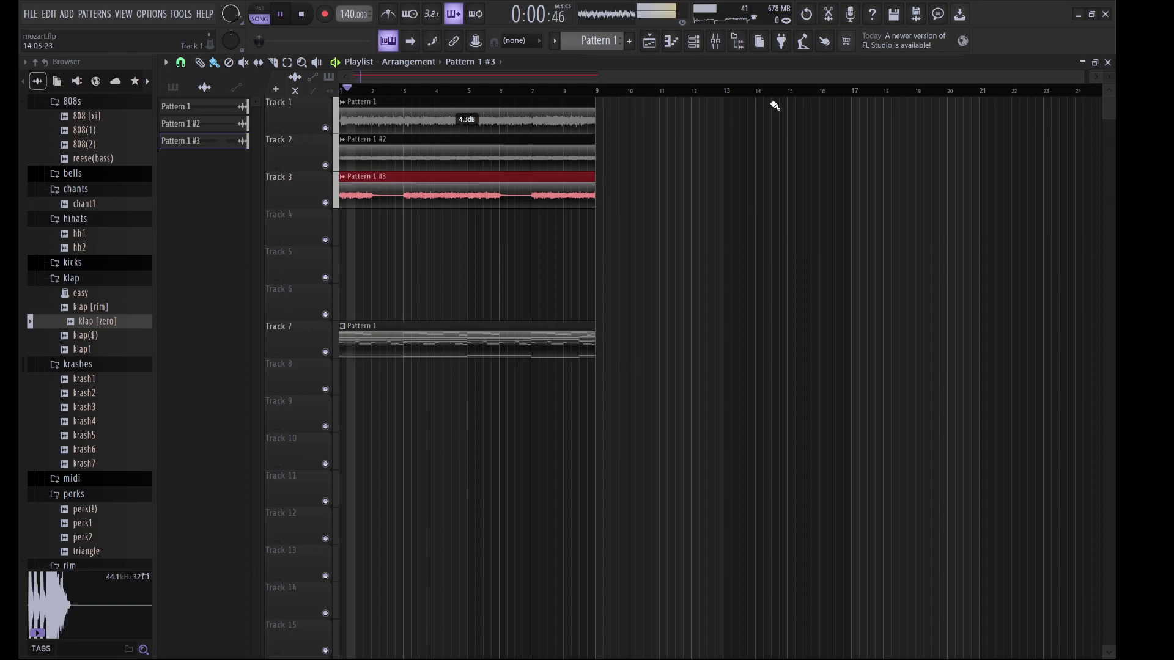
Raise the gain of the Pattern 1 #2 clip on Track 2 to 3.8 dB and bring up the channel rack again
{"action": "left_click", "coordinate": [694, 41]}
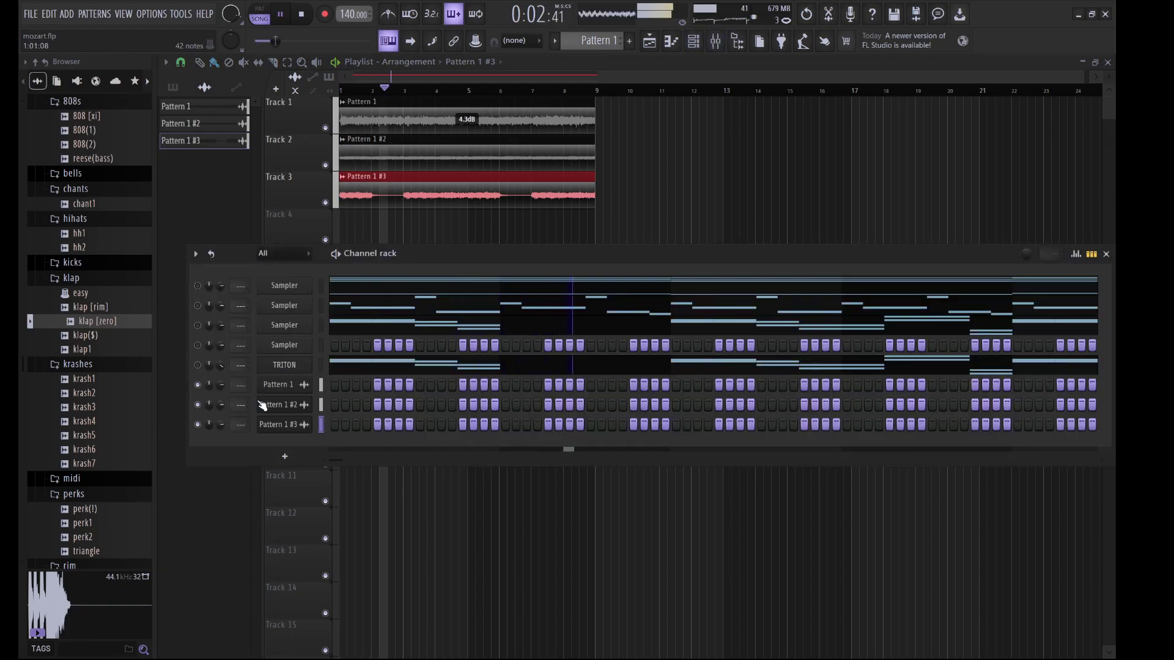
{"action": "left_click_drag", "start_coordinate": [467, 169], "coordinate": [467, 156]}
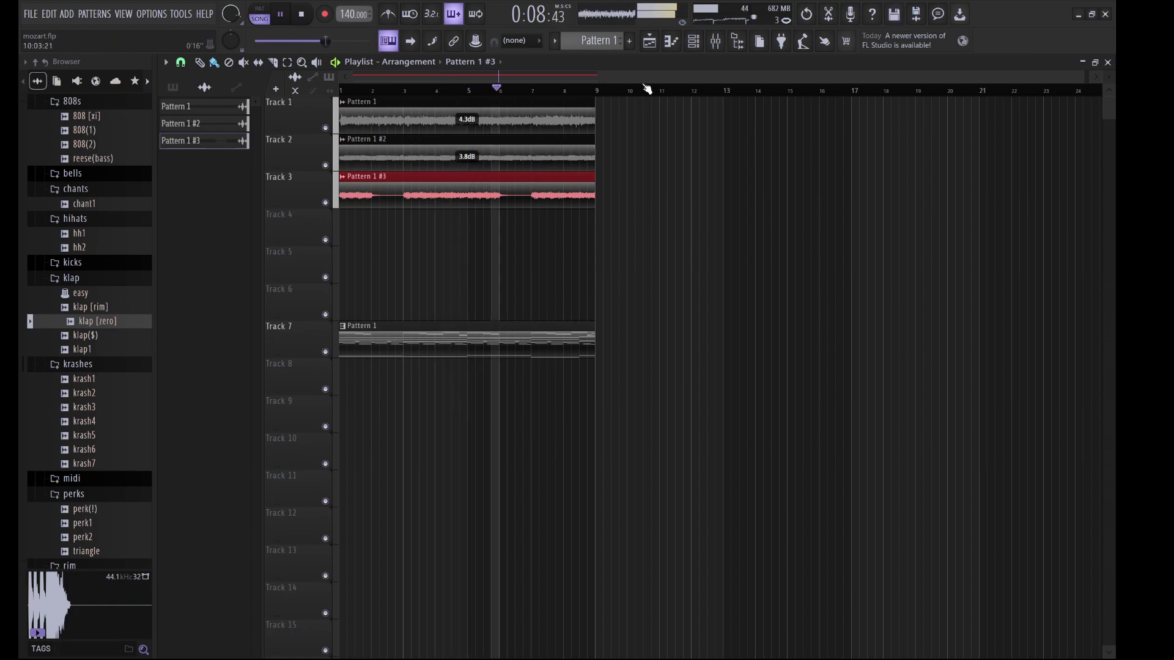
{"action": "left_click", "coordinate": [701, 44]}
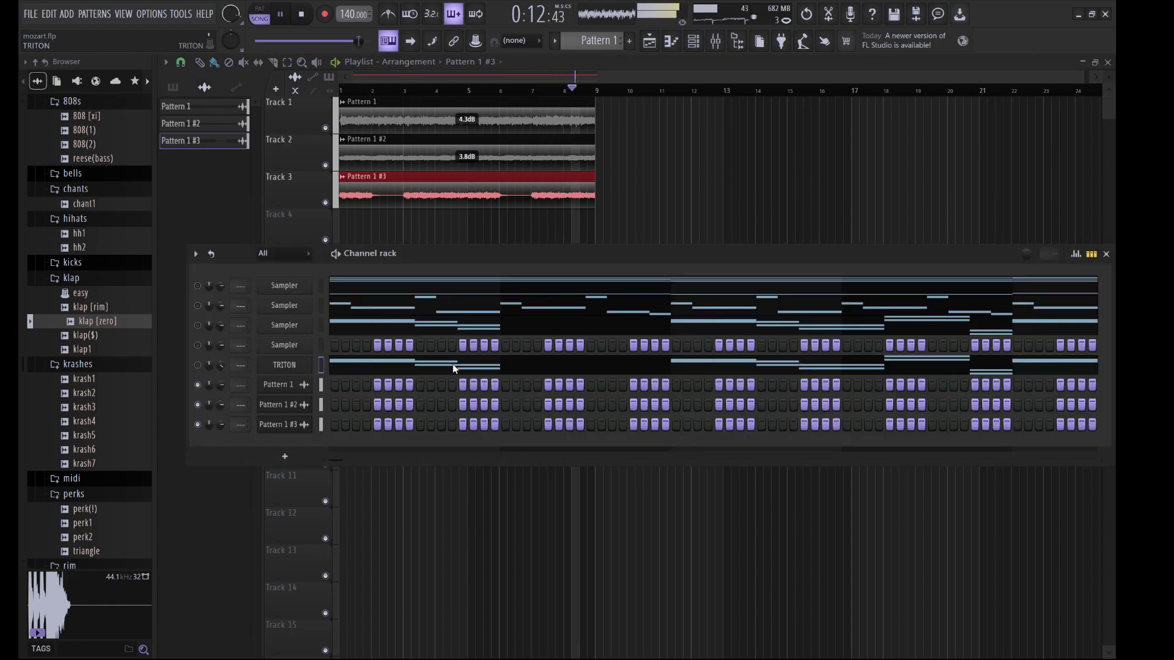
Cut the notes from the TRITON channel and unmute the channel
{"action": "key", "text": "ctrl+x"}
{"action": "left_click", "coordinate": [197, 366]}
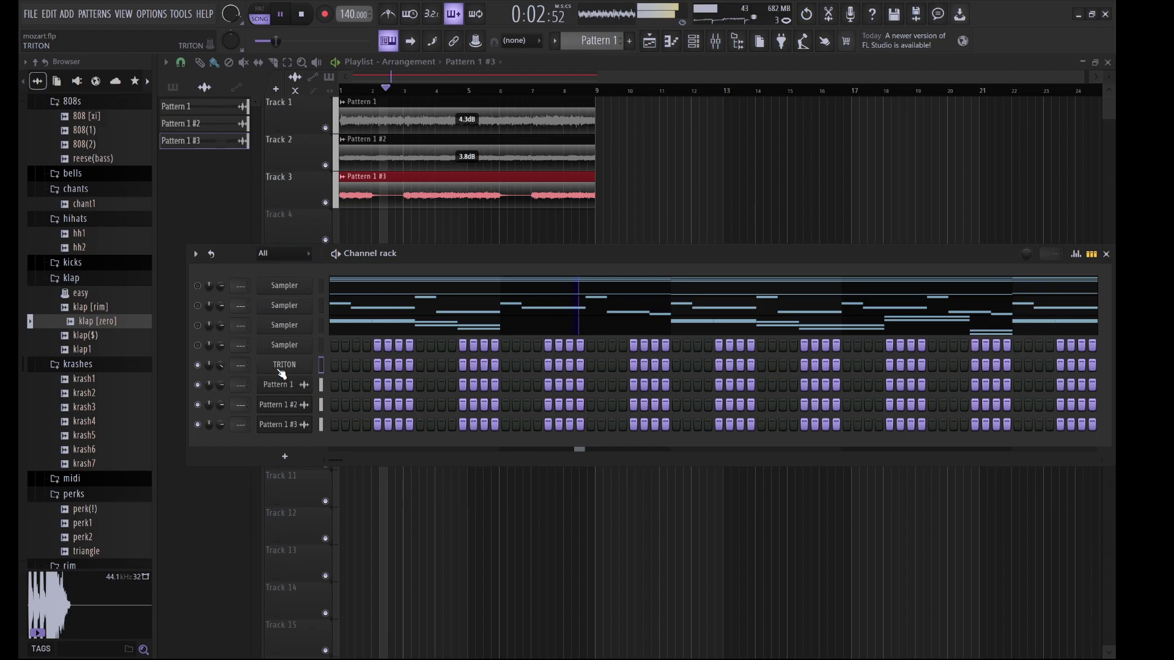
Search TRITON's factory programs for "flu", load the Flute program and return to the channel rack
{"action": "left_click", "coordinate": [283, 366]}
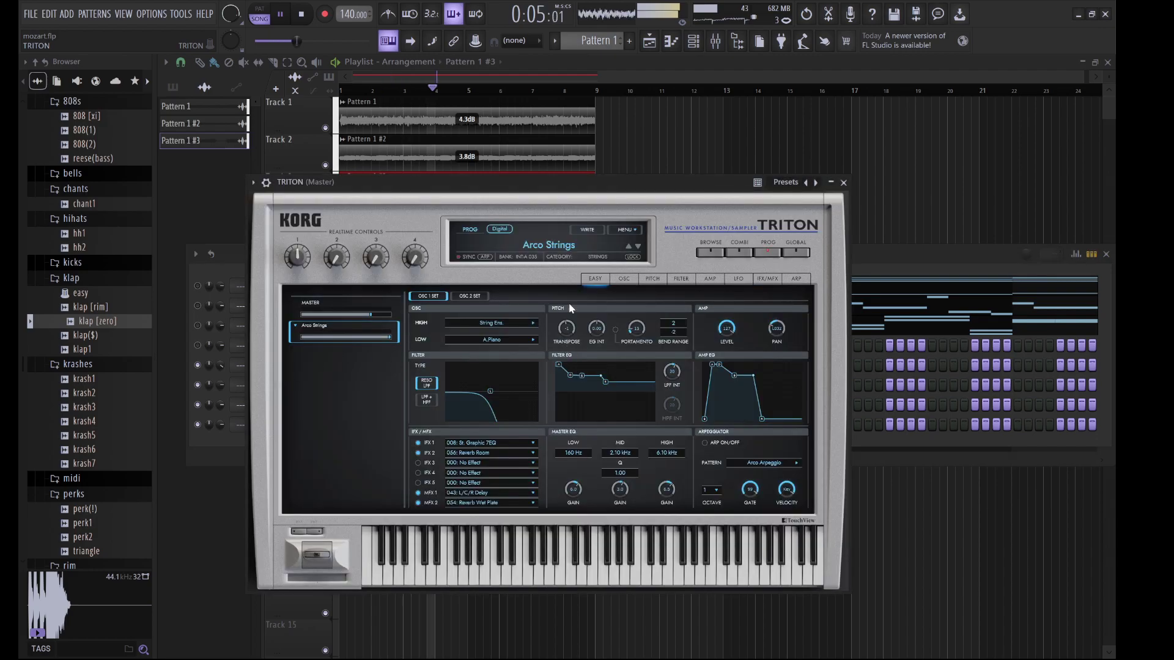
{"action": "left_click", "coordinate": [536, 251]}
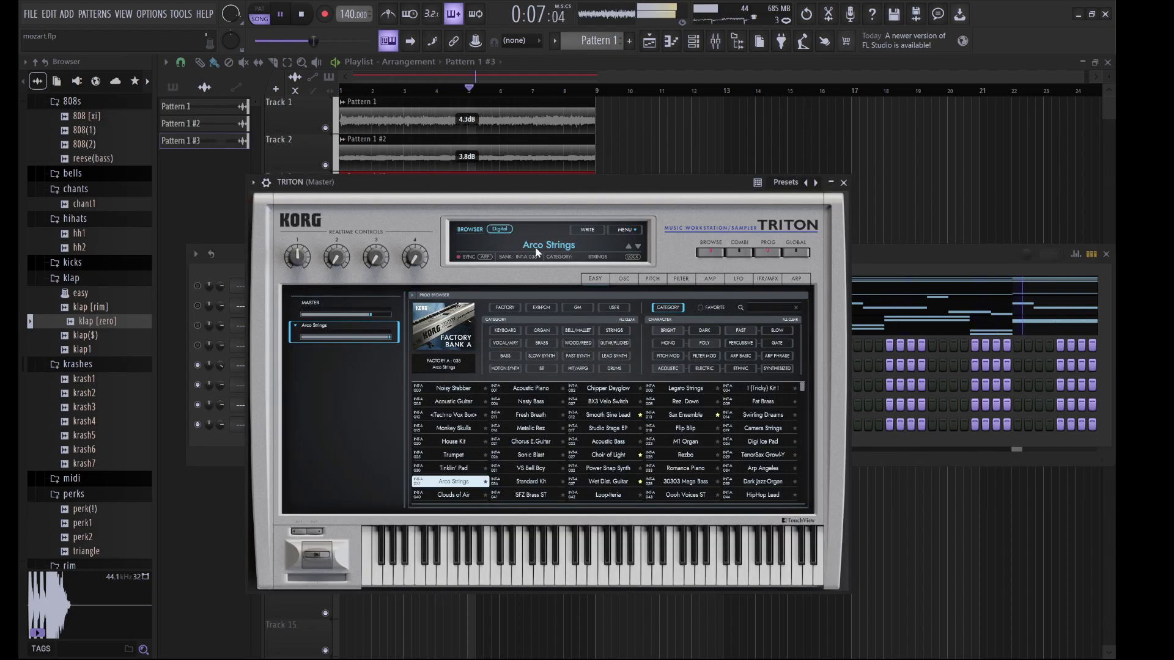
{"action": "left_click", "coordinate": [548, 344]}
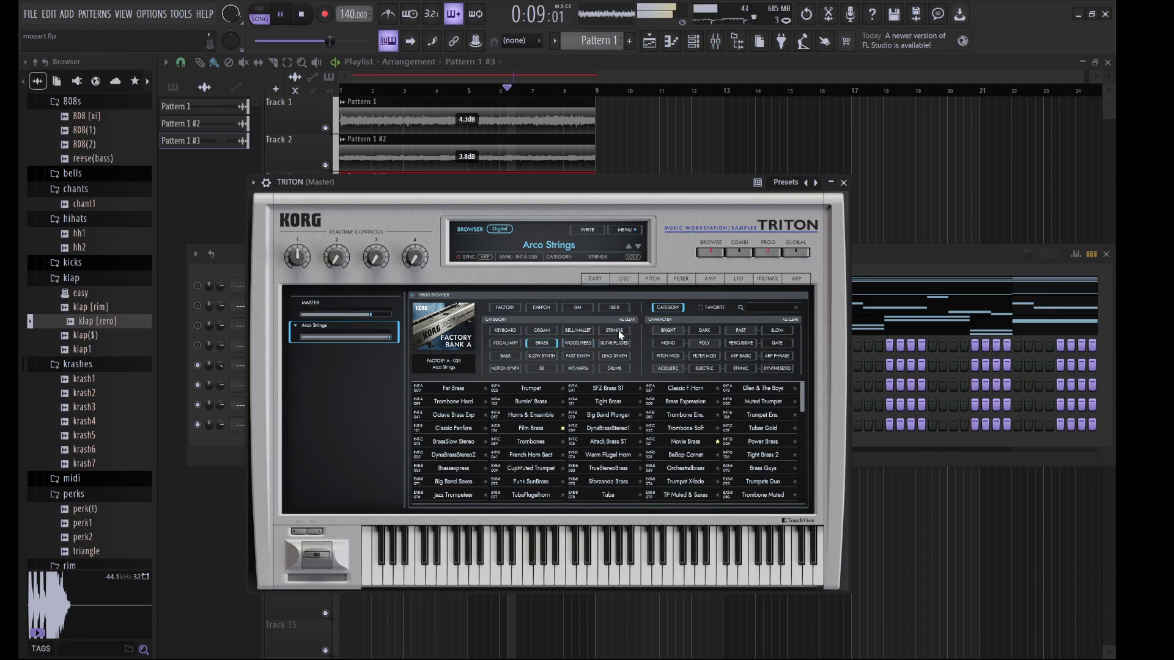
{"action": "left_click", "coordinate": [507, 309]}
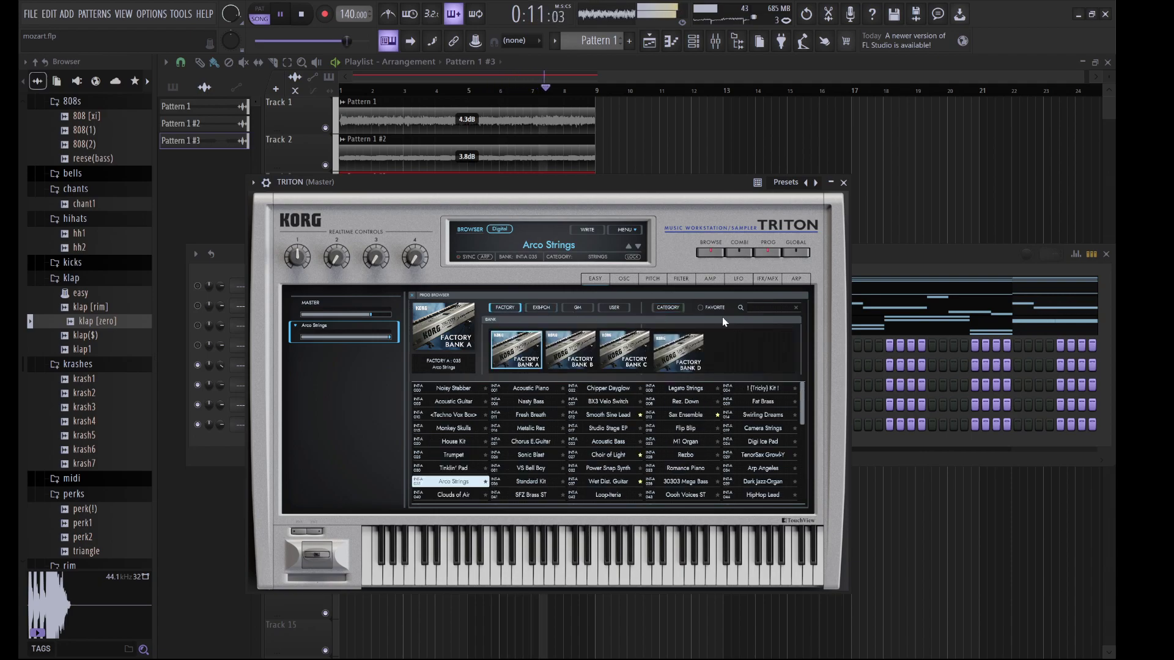
{"action": "left_click", "coordinate": [761, 309]}
{"action": "type", "text": "flu"}
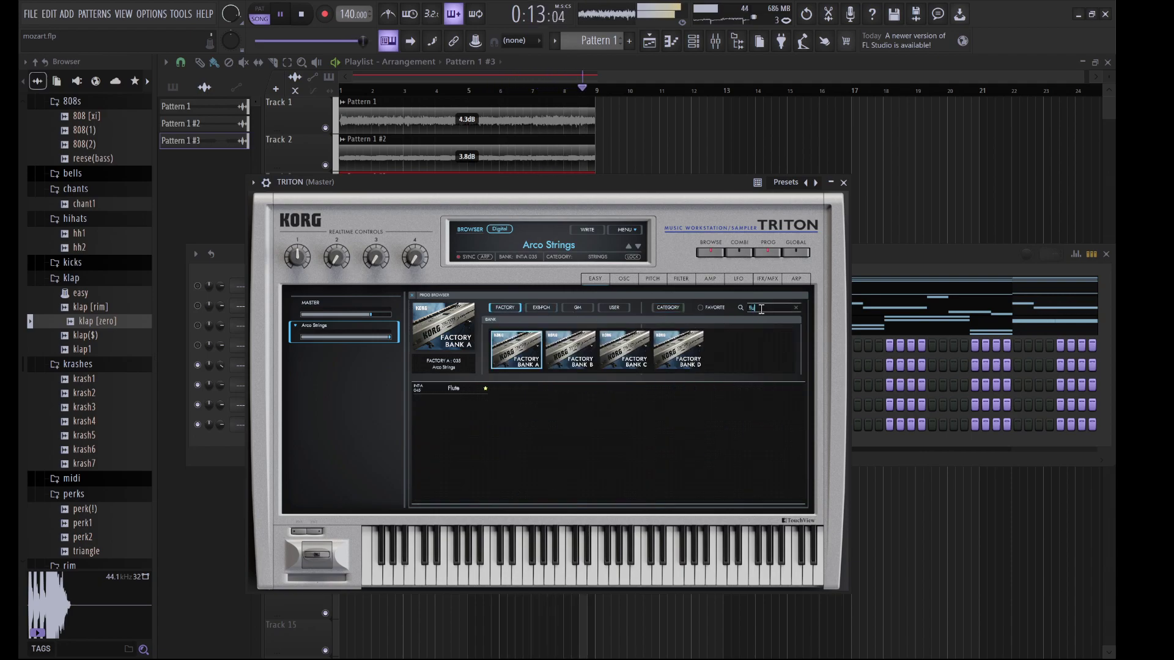
{"action": "double_click", "coordinate": [446, 392]}
{"action": "left_click", "coordinate": [884, 255]}
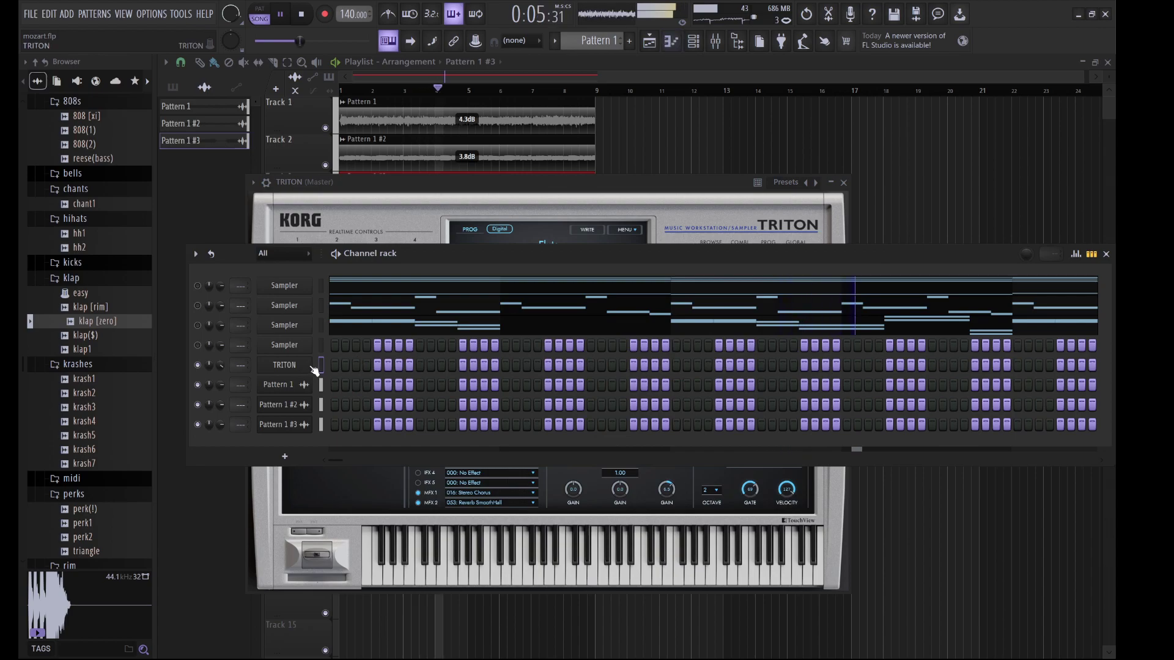
Draw a two-bar TRITON phrase from bar 1: 12-step C6, 12-step C#6, 4-step F6 and 4-step D#6
{"action": "key", "text": "F7"}
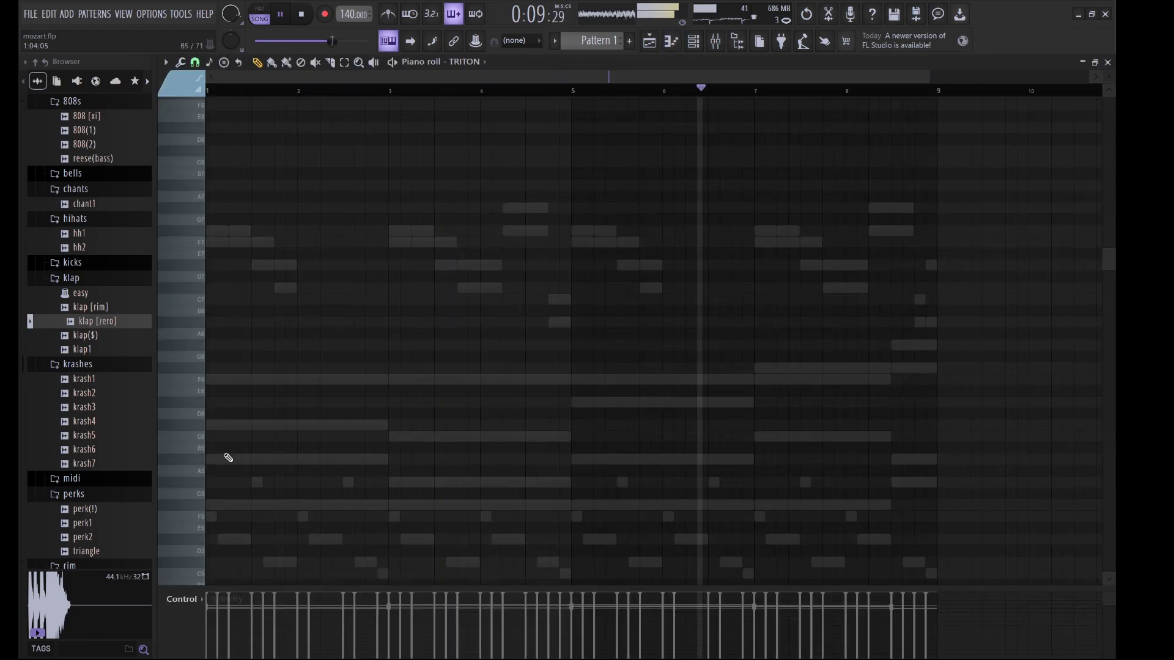
{"action": "left_click", "coordinate": [209, 437]}
{"action": "left_click_drag", "start_coordinate": [215, 437], "coordinate": [272, 445]}
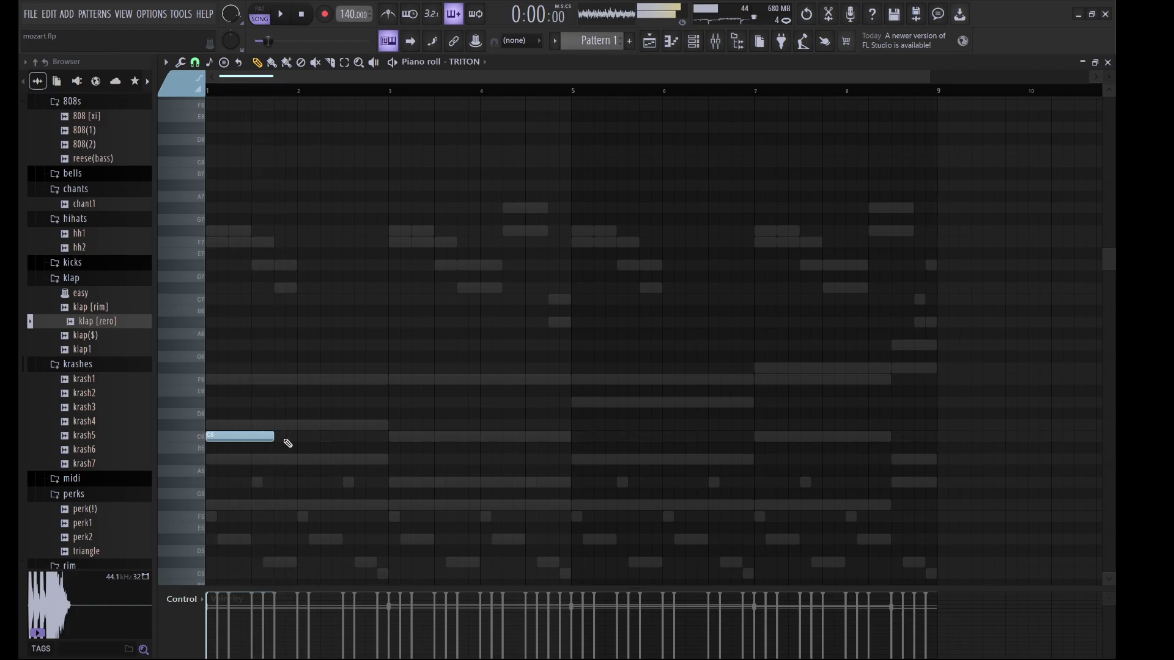
{"action": "left_click", "coordinate": [275, 425]}
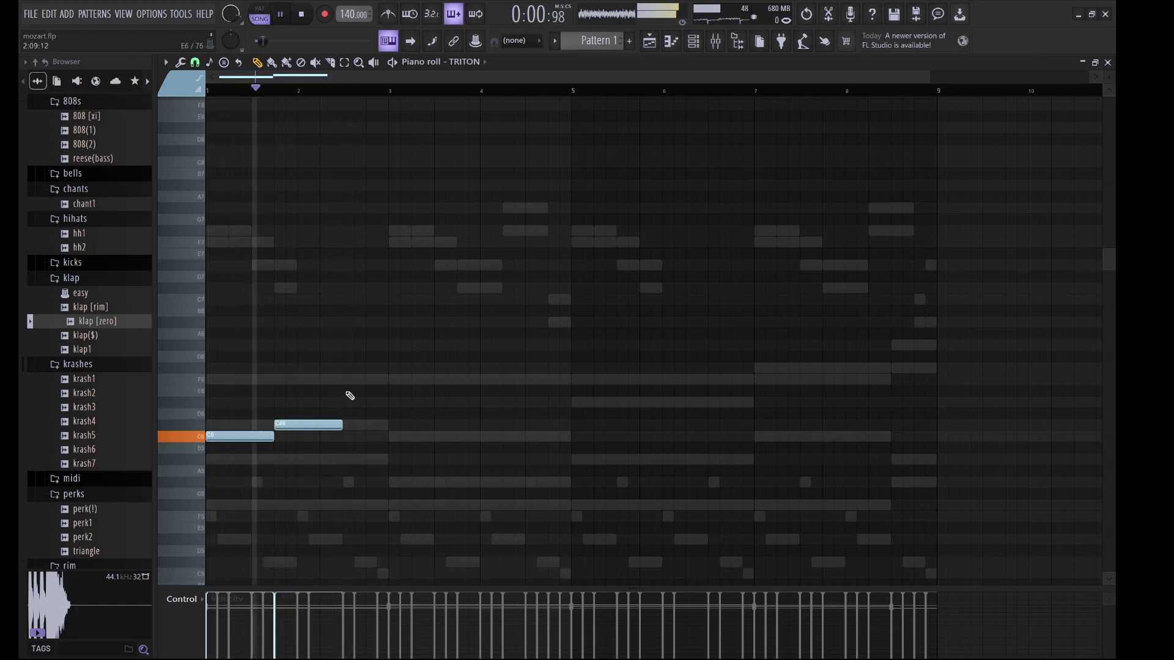
{"action": "left_click", "coordinate": [344, 367]}
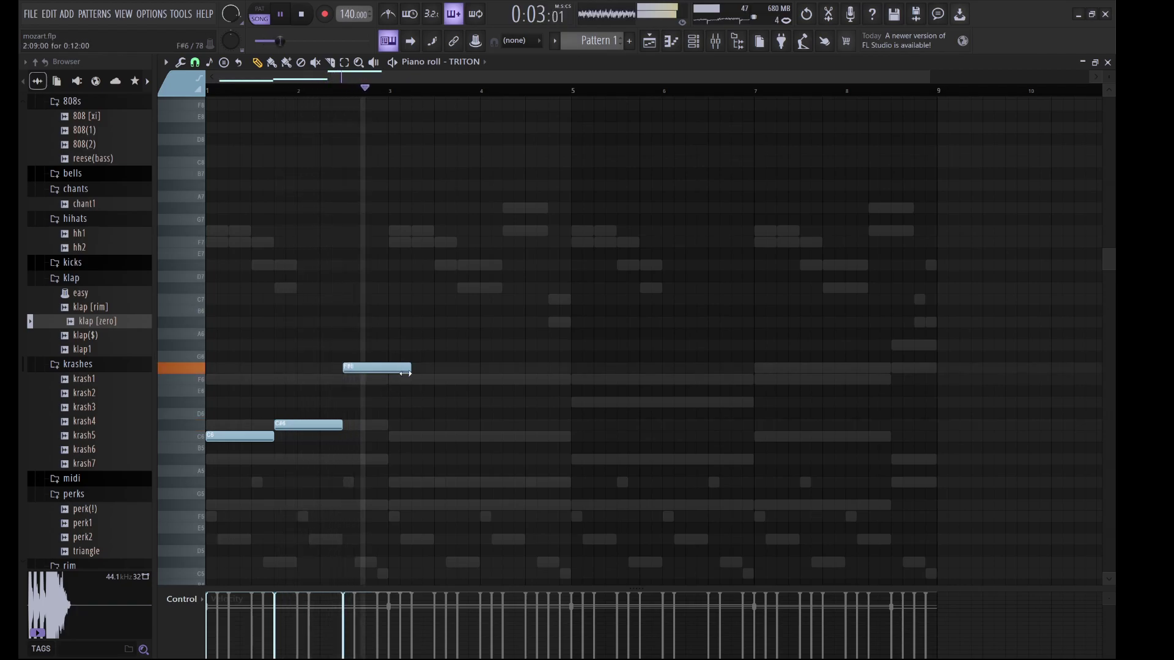
{"action": "left_click_drag", "start_coordinate": [409, 367], "coordinate": [366, 380]}
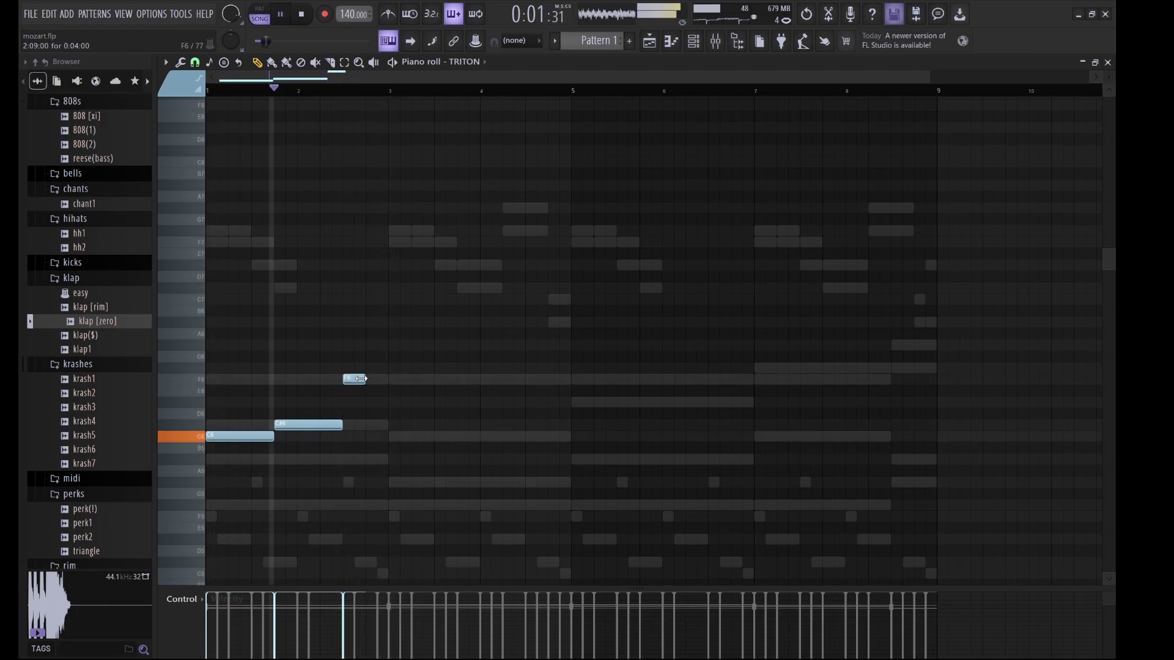
{"action": "left_click", "coordinate": [369, 402]}
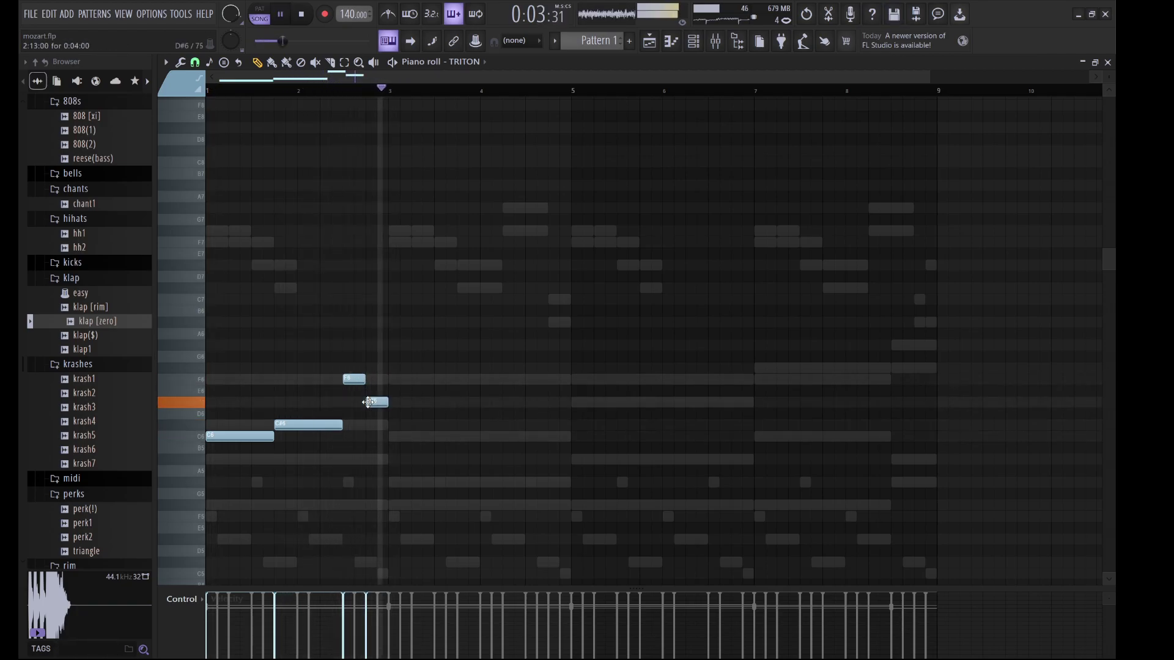
Duplicate the phrase into bars 3–4 and lengthen both F6 notes to 6 steps, leaving each D#6 at 2 steps
{"action": "key", "text": "ctrl+b"}
{"action": "key", "text": "ctrl+d"}
{"action": "left_click_drag", "start_coordinate": [366, 386], "coordinate": [377, 386]}
{"action": "left_click_drag", "start_coordinate": [546, 383], "coordinate": [555, 383]}
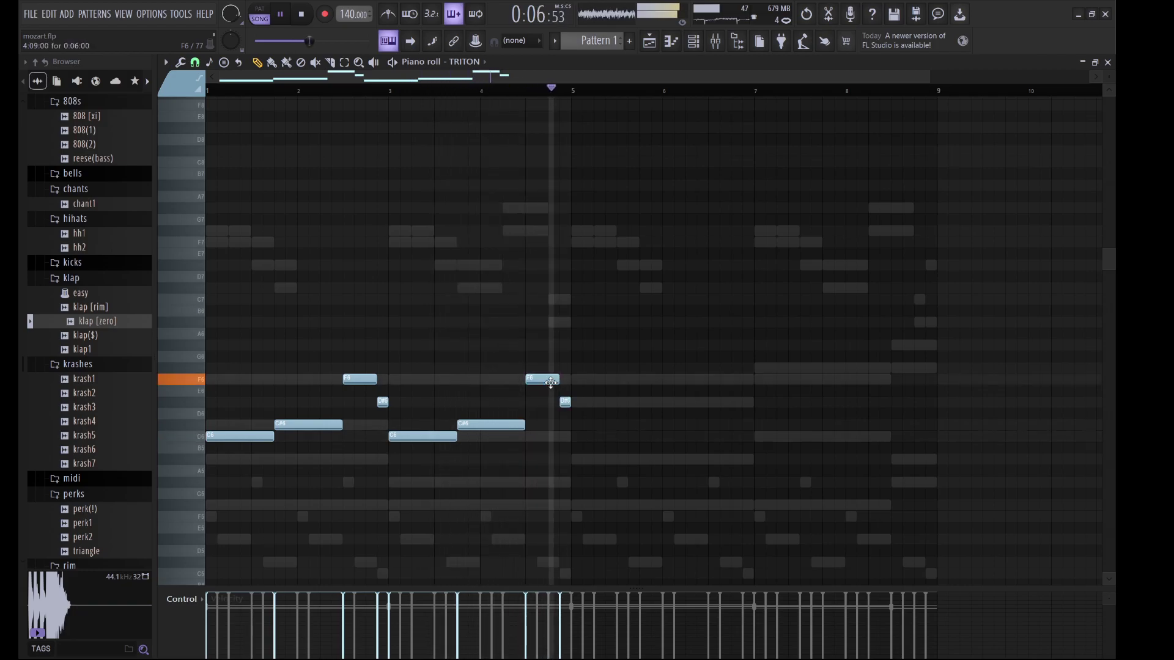
Transpose the F6 note in bar 4 down to A#5
{"action": "left_click", "coordinate": [550, 382], "text": "ctrl"}
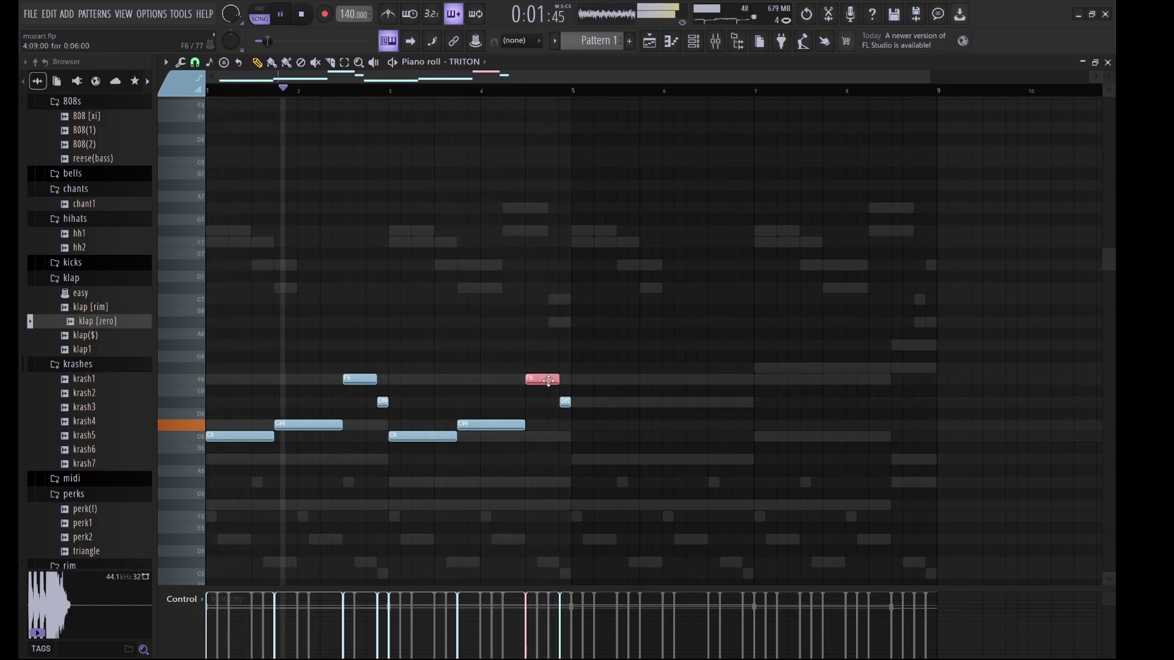
{"action": "key", "text": "ctrl+Down"}
{"action": "key", "text": "shift+Up"}
{"action": "key", "text": "shift+Up"}
{"action": "key", "text": "shift+Up"}
{"action": "key", "text": "shift+Up"}
{"action": "key", "text": "shift+Up"}
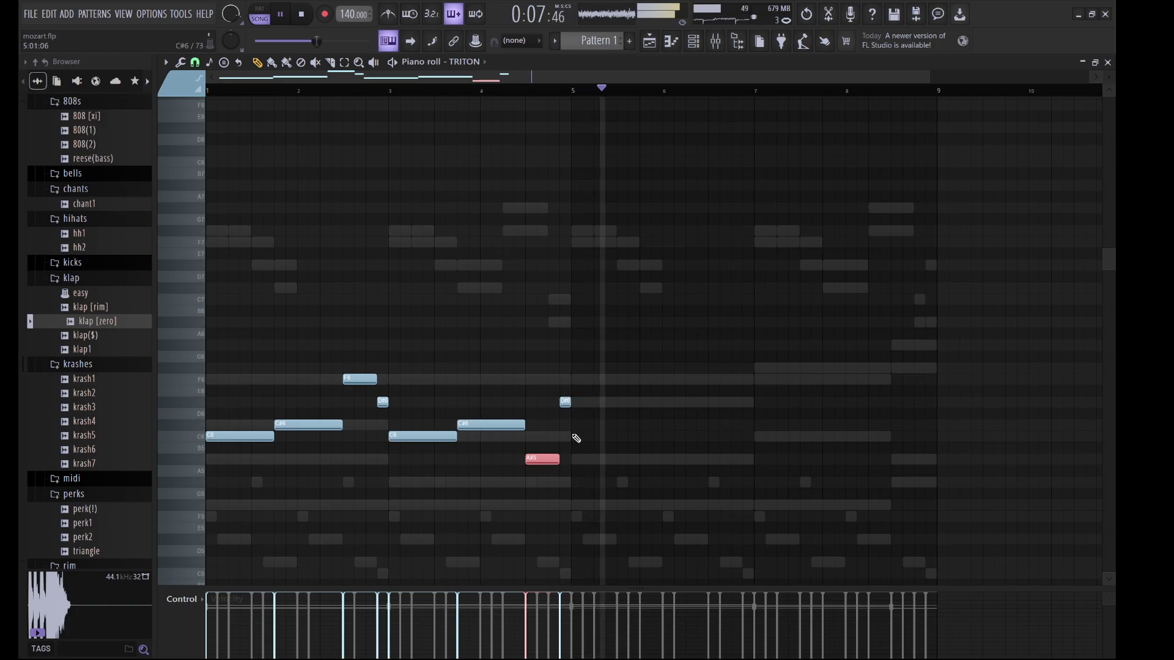
{"action": "left_click_drag", "start_coordinate": [586, 452], "coordinate": [566, 394]}
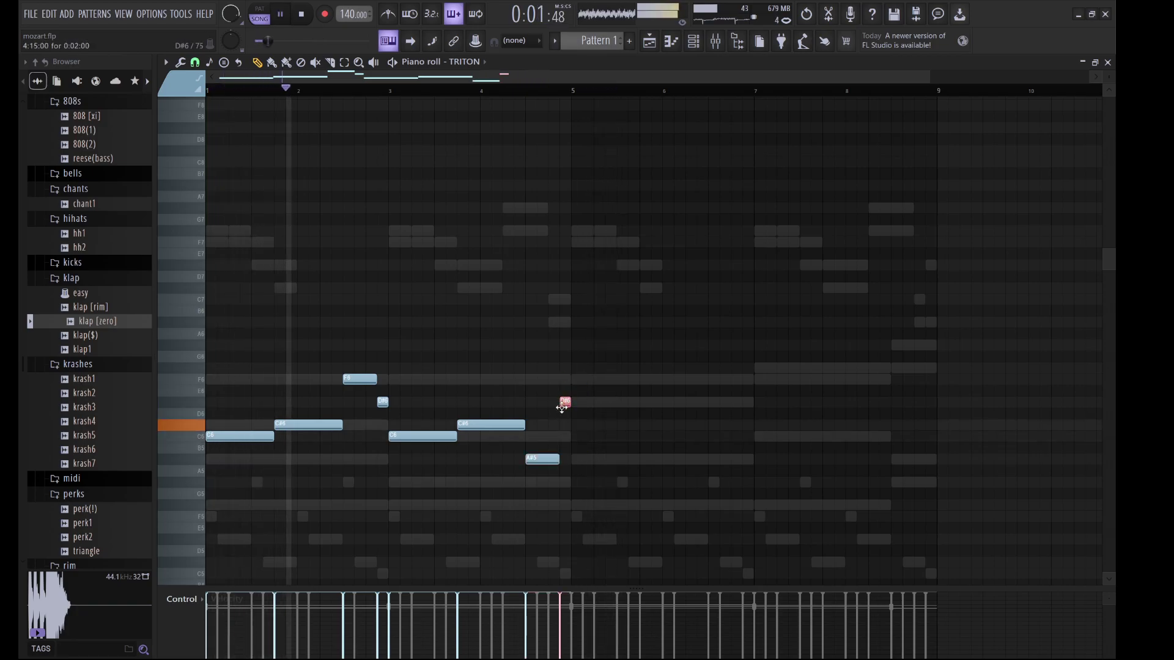
Shorten the A#5 note in bar 4 to 2 steps and add a 4-step G#5 right after it
{"action": "left_click_drag", "start_coordinate": [557, 460], "coordinate": [537, 459]}
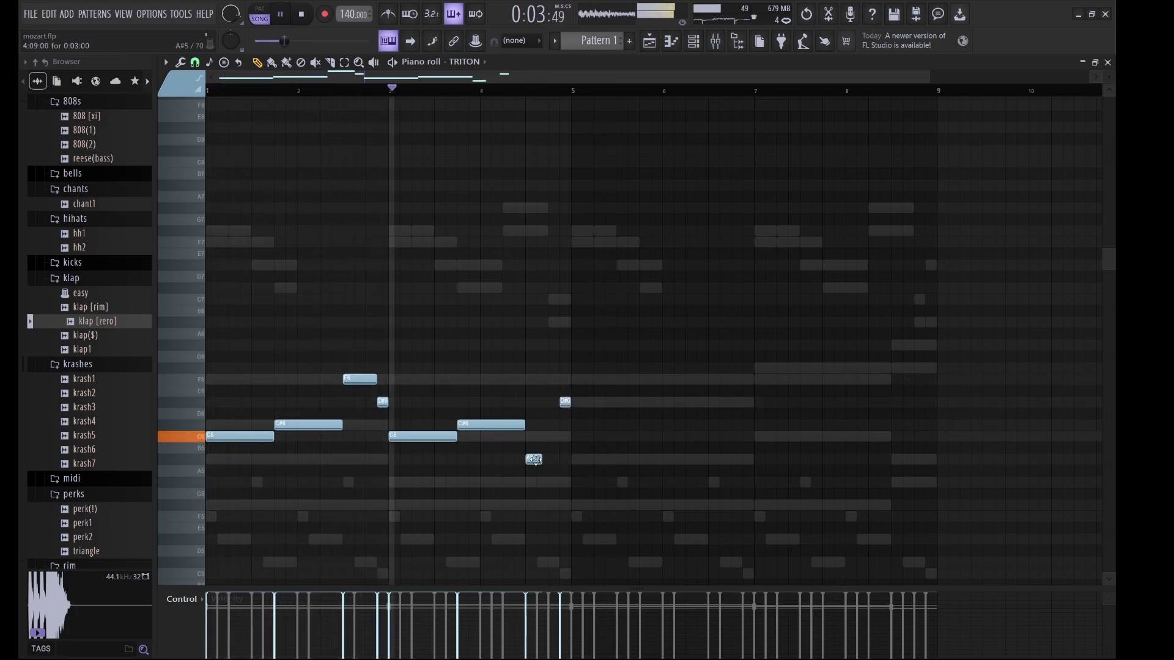
{"action": "left_click", "coordinate": [539, 483]}
{"action": "left_click_drag", "start_coordinate": [548, 485], "coordinate": [558, 485]}
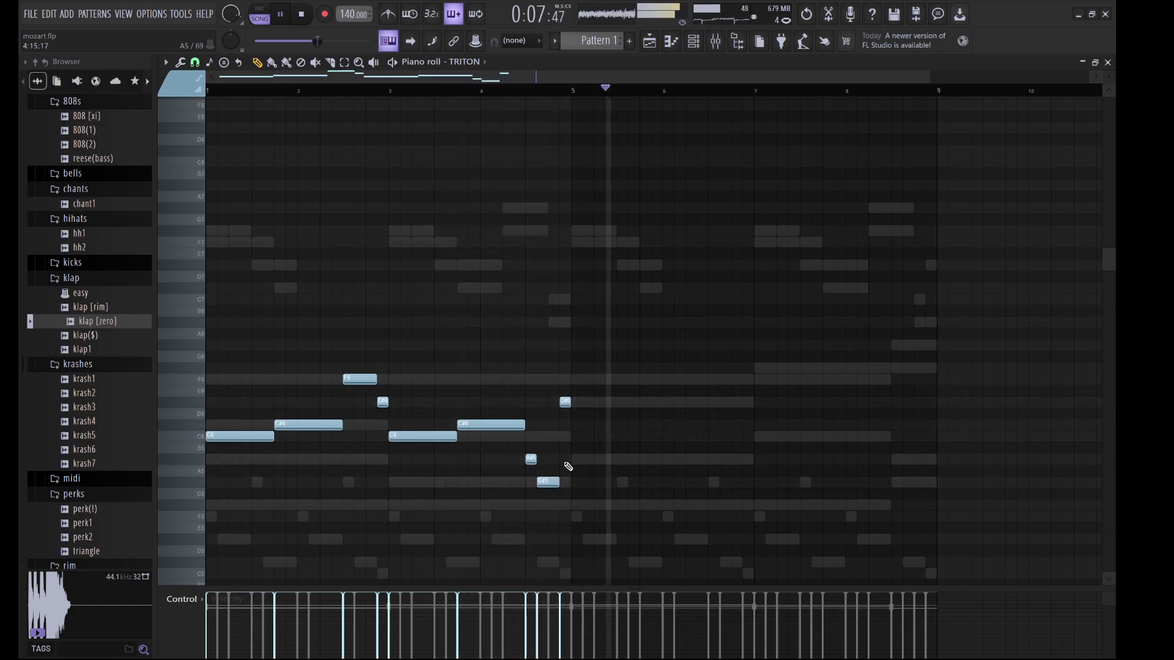
Duplicate the four-bar melody into bars 5–8 and paste the melody into the empty Sampler channel above TRITON
{"action": "key", "text": "ctrl+b"}
{"action": "key", "text": "ctrl+d"}
{"action": "left_click", "coordinate": [700, 50]}
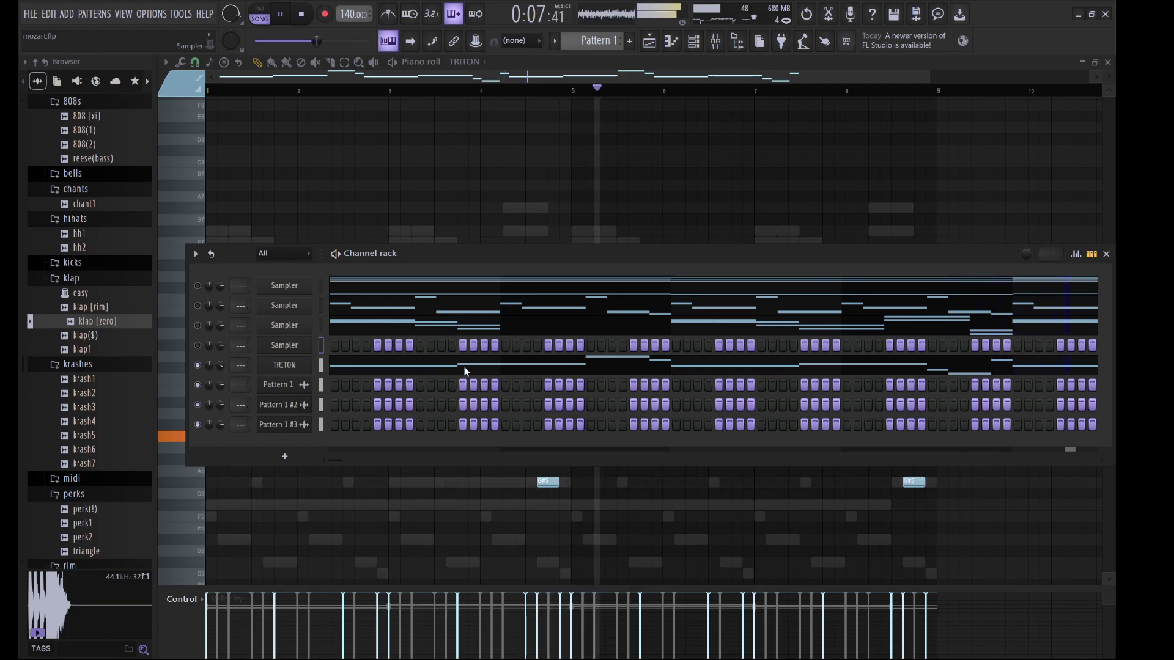
{"action": "key", "text": "ctrl+v"}
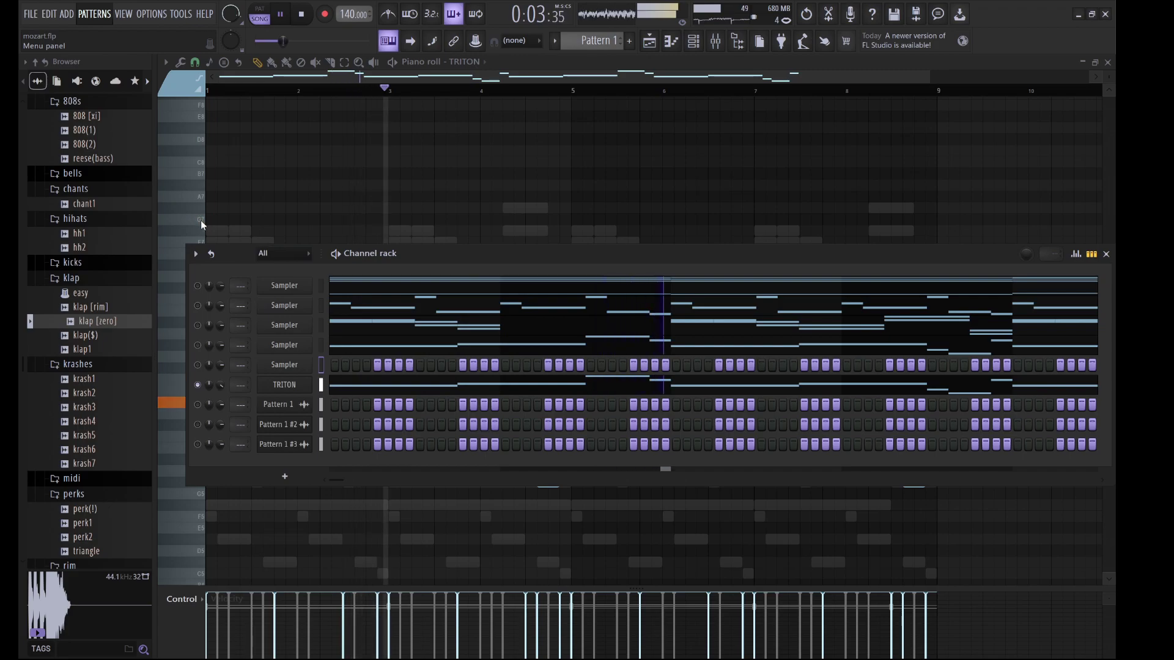
Stop playback, switch to pattern mode and render the TRITON flute part as an audio clip
{"action": "key", "text": "space"}
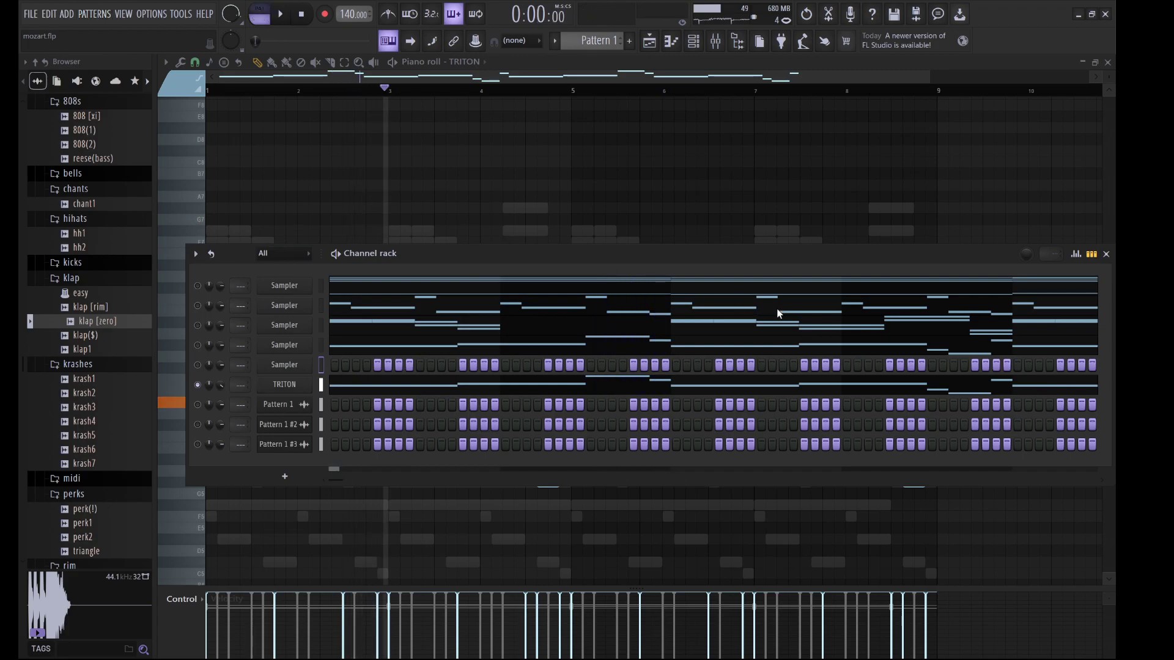
{"action": "key", "text": "l"}
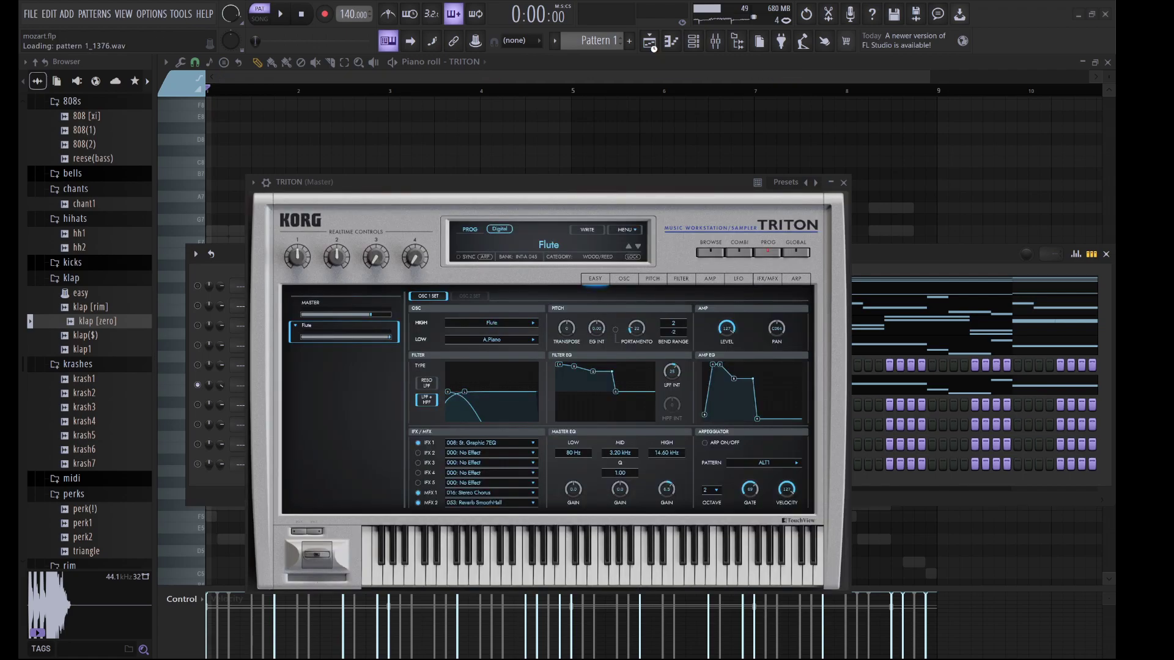
Place the Pattern 1 #4 audio clip on playlist Track 4 at bar 1 and set its declicking mode to Generic (bleeding)
{"action": "left_click", "coordinate": [651, 43]}
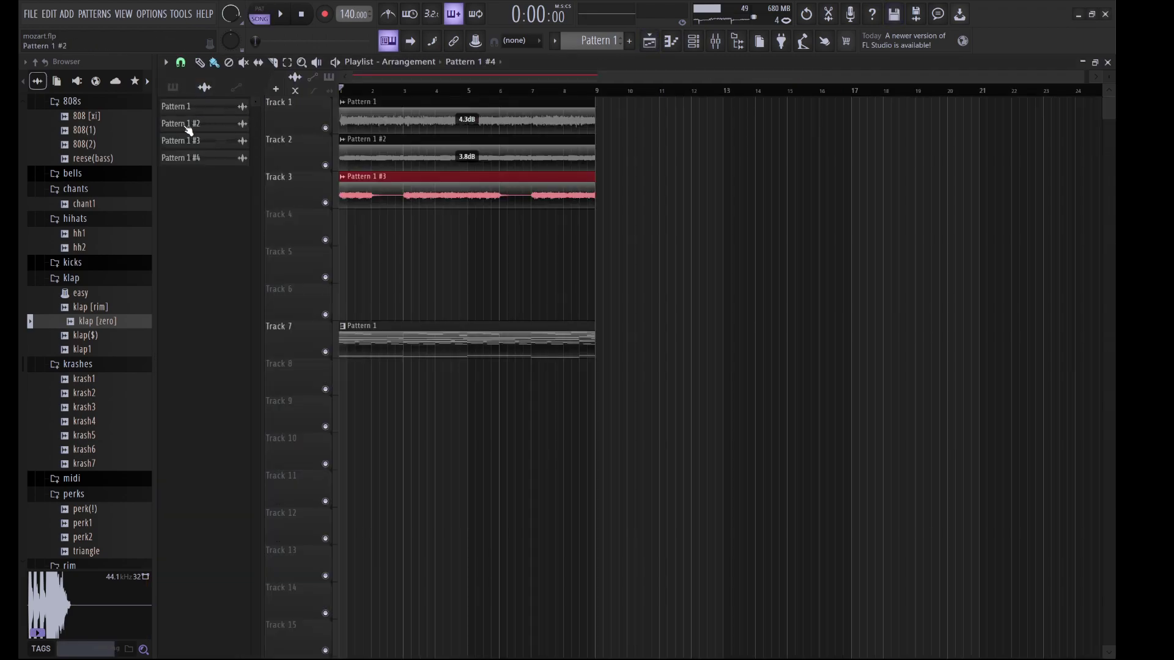
{"action": "left_click_drag", "start_coordinate": [183, 158], "coordinate": [354, 226]}
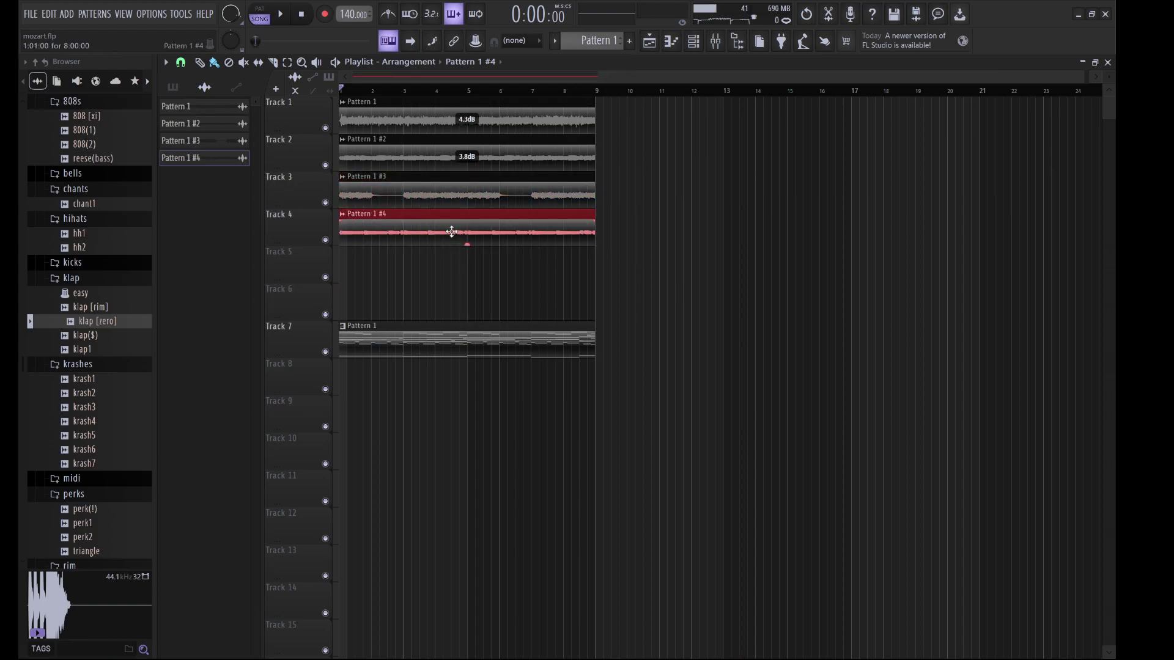
{"action": "double_click", "coordinate": [421, 313]}
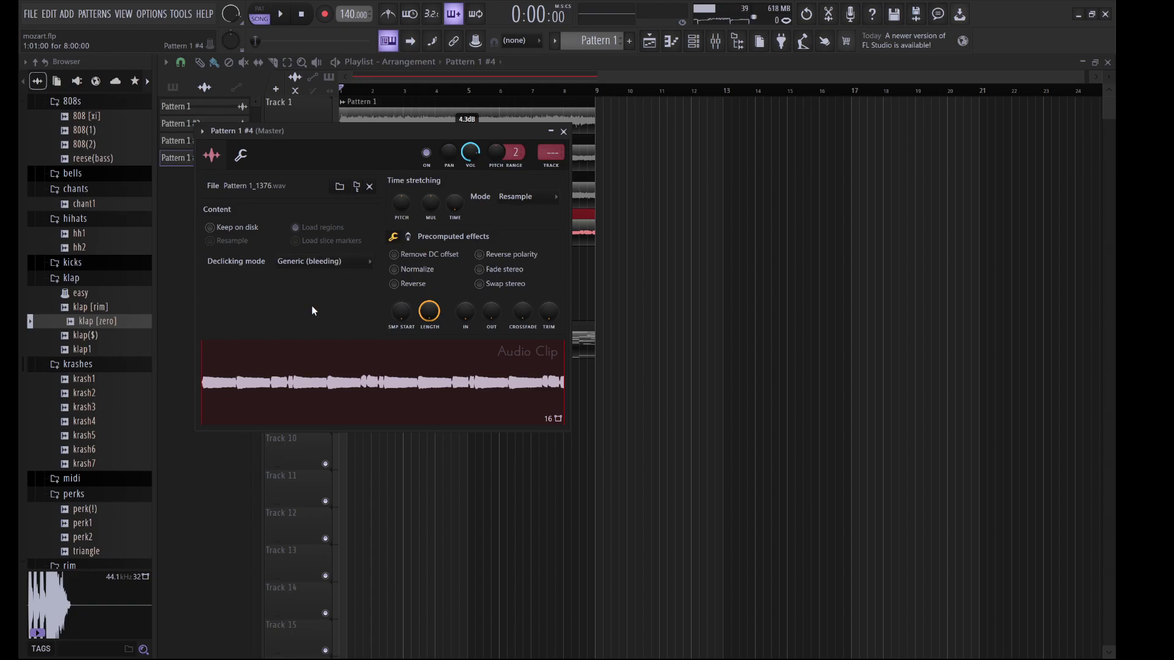
{"action": "key", "text": "Escape"}
Play the song with only the audio clip channels unmuted and adjust the Pattern 1 #4 channel's volume
{"action": "left_click", "coordinate": [696, 46]}
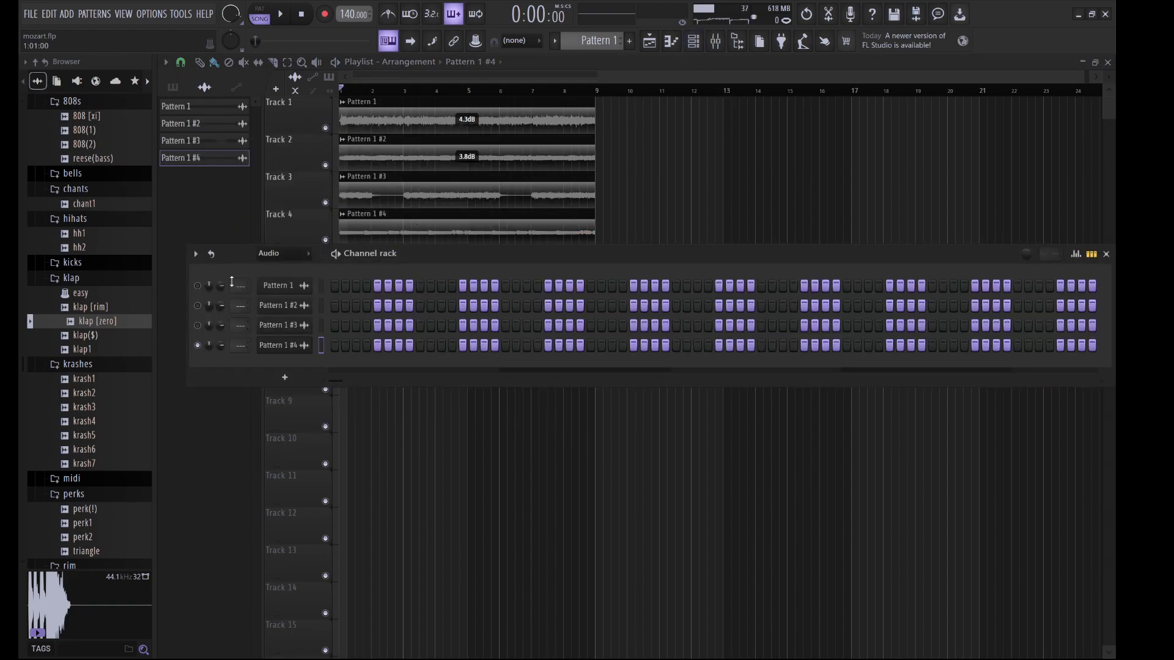
{"action": "left_click", "coordinate": [265, 269]}
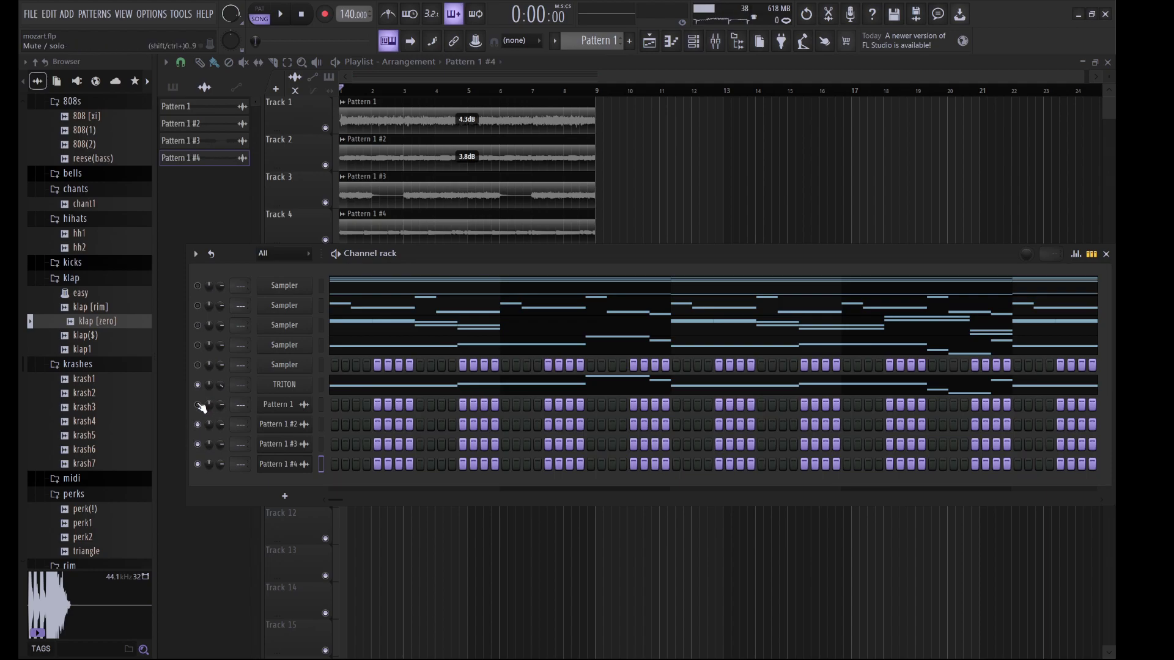
{"action": "key", "text": "space"}
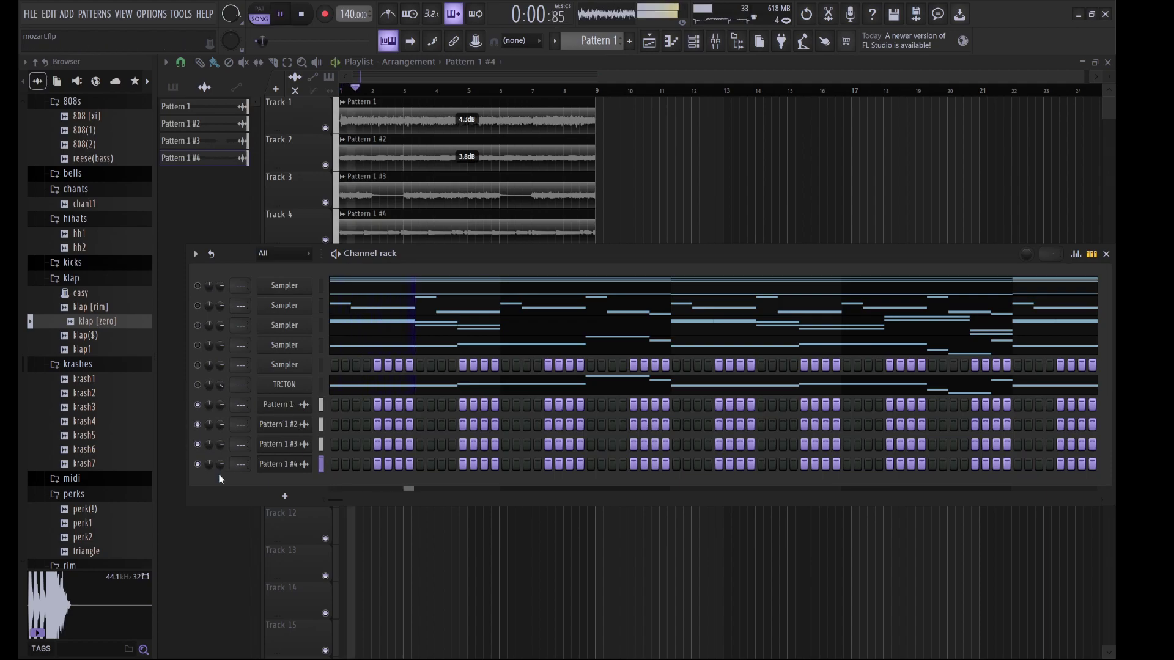
{"action": "left_click_drag", "start_coordinate": [220, 468], "coordinate": [219, 456]}
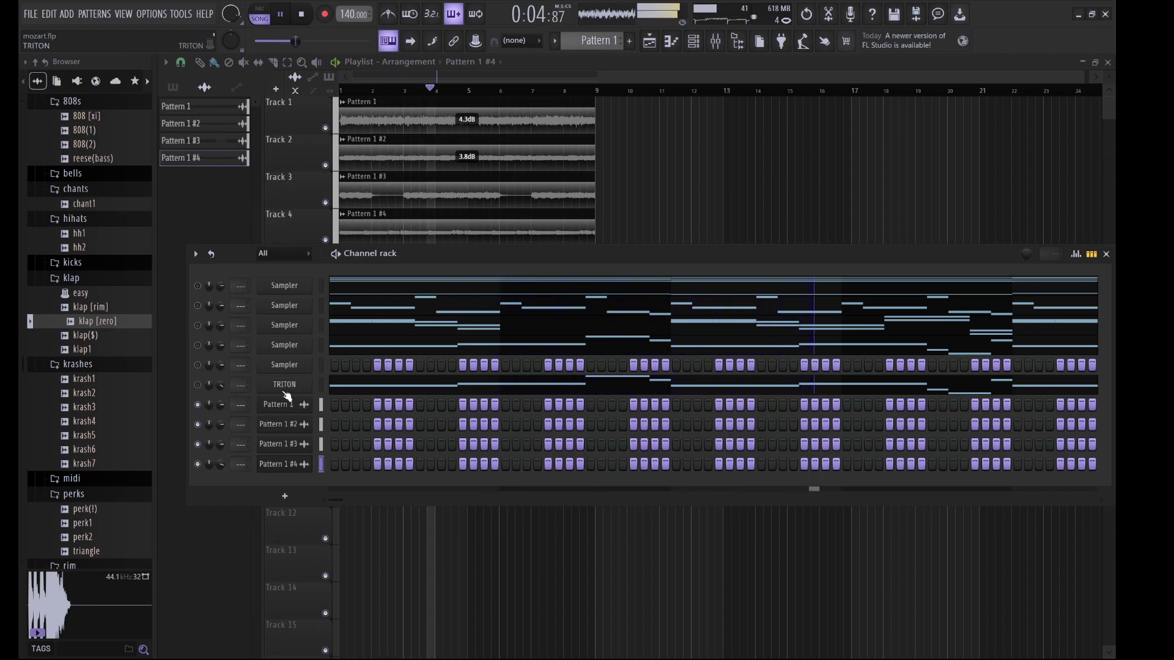
Cut the flute melody from the TRITON channel and unmute it for another layer
{"action": "key", "text": "ctrl+x"}
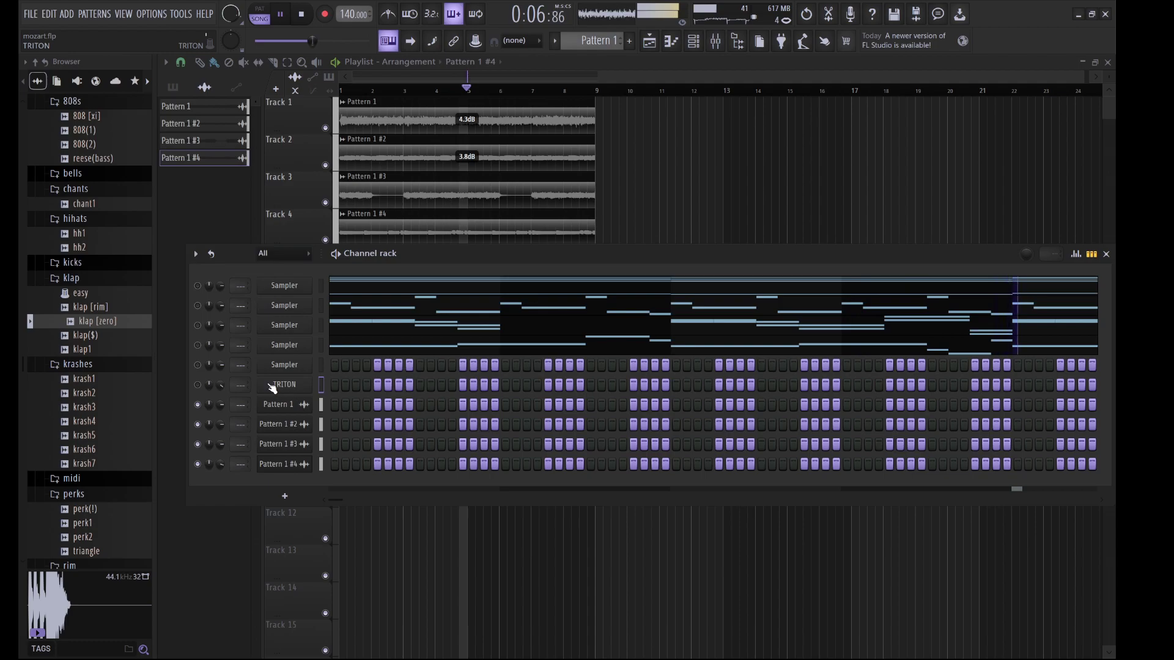
{"action": "left_click", "coordinate": [197, 385]}
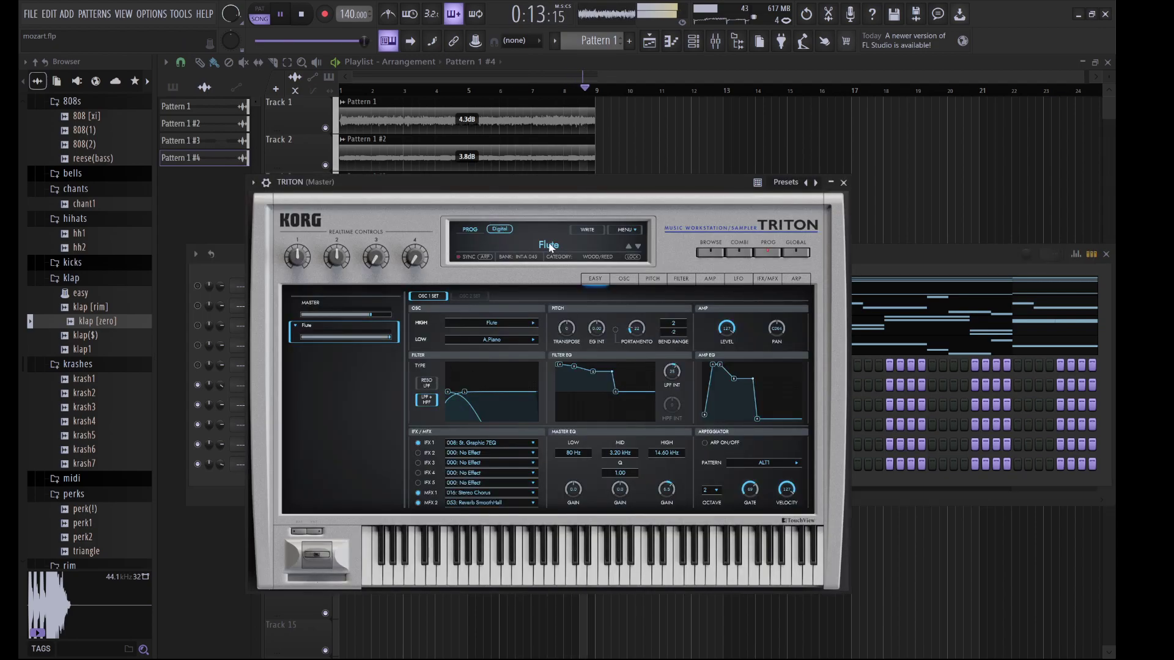
Browse TRITON's Brass category for a program and search it for "sa"
{"action": "left_click", "coordinate": [549, 246]}
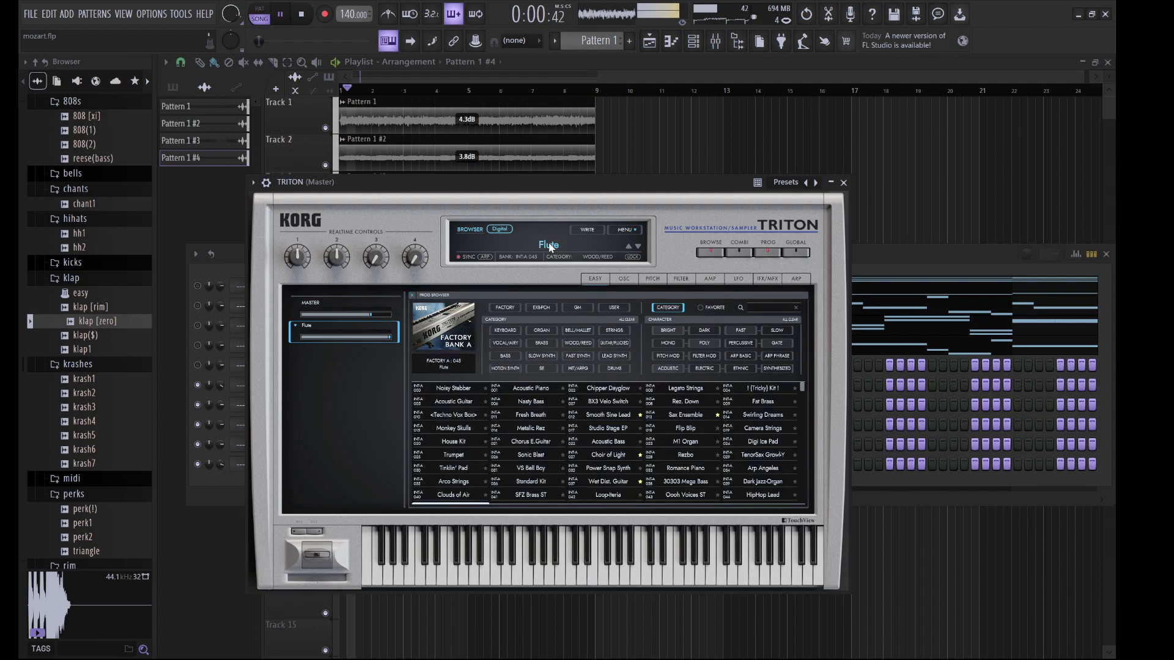
{"action": "left_click", "coordinate": [541, 344]}
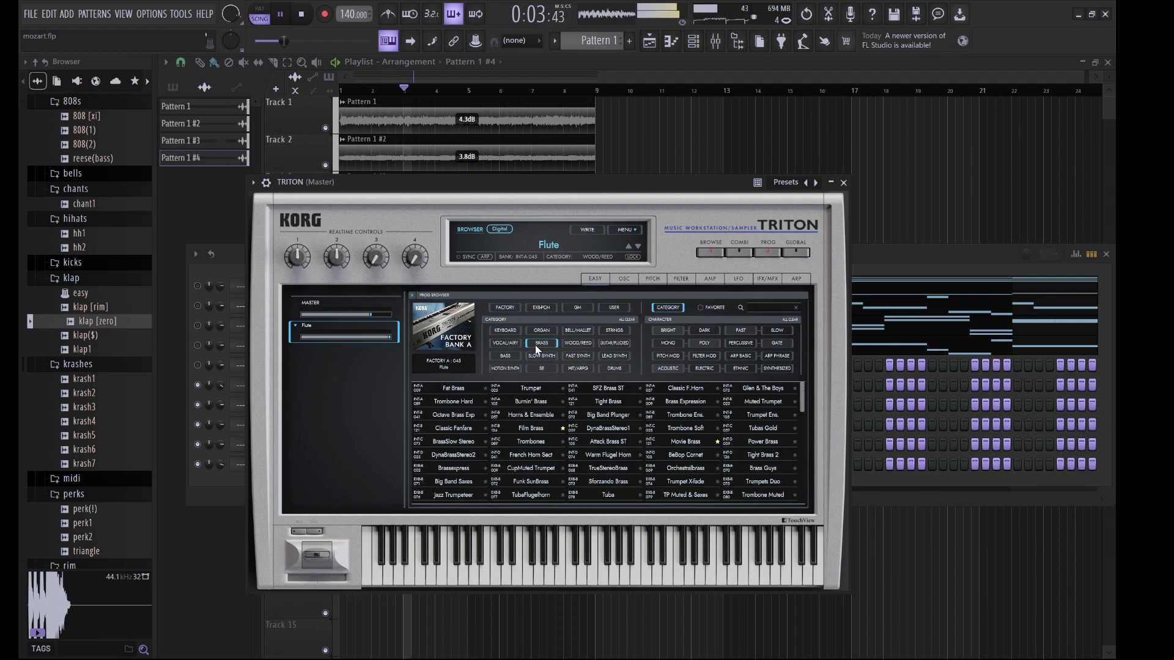
{"action": "scroll", "coordinate": [599, 421], "scroll_direction": "down", "scroll_amount": 5}
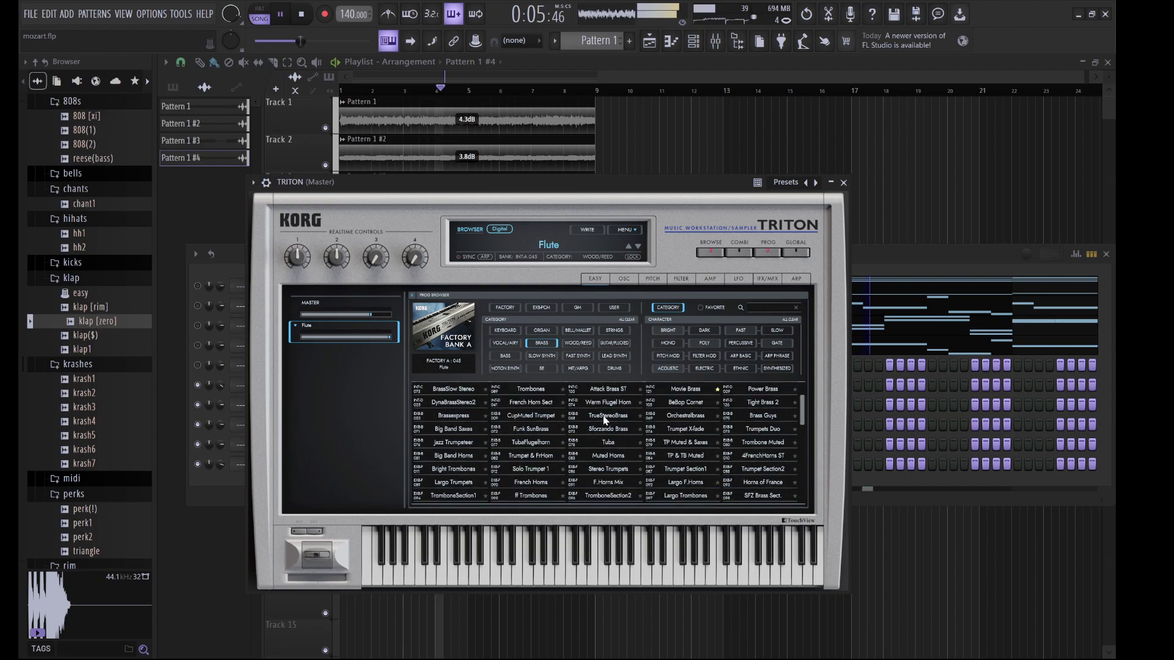
{"action": "scroll", "coordinate": [637, 413], "scroll_direction": "down", "scroll_amount": 5}
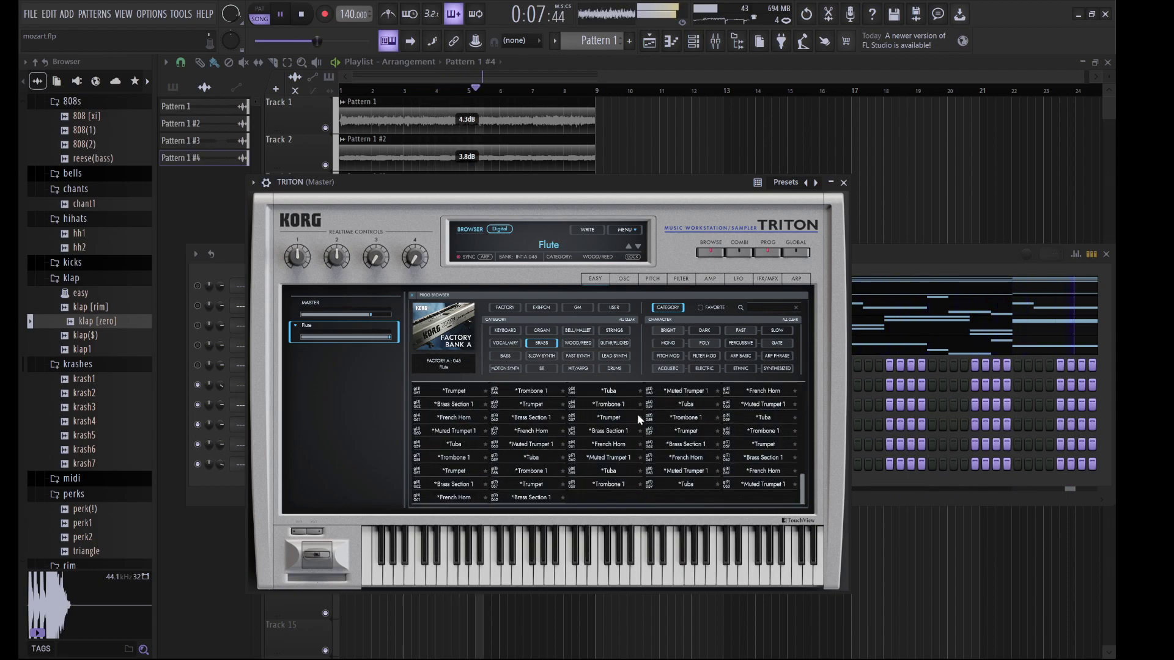
{"action": "scroll", "coordinate": [637, 414], "scroll_direction": "up", "scroll_amount": 10}
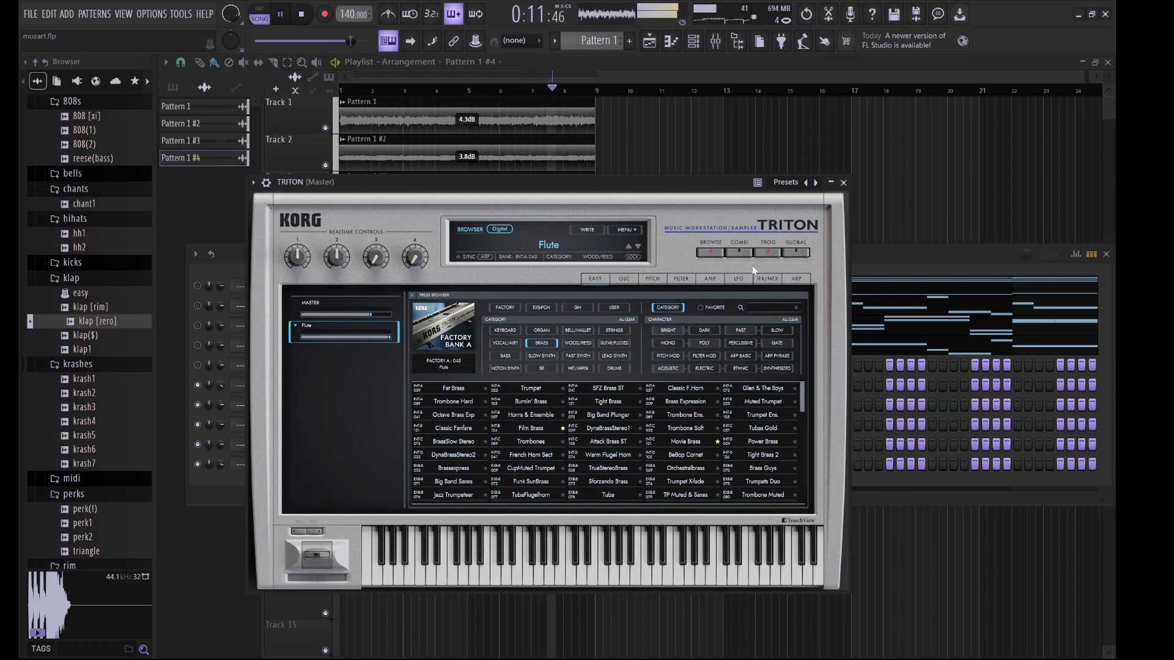
{"action": "left_click", "coordinate": [759, 308]}
{"action": "type", "text": "sa"}
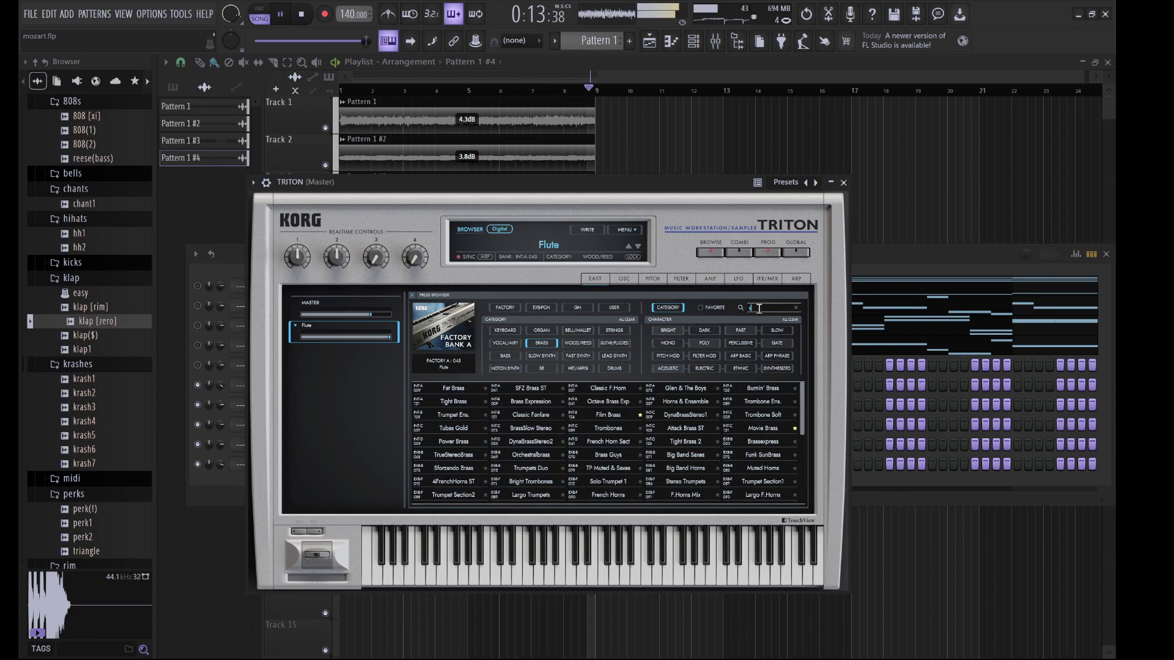
{"action": "key", "text": "BackSpace"}
{"action": "key", "text": "BackSpace"}
Search TRITON's factory bank for "sa" and load the Sax Ensemble program
{"action": "left_click", "coordinate": [506, 308]}
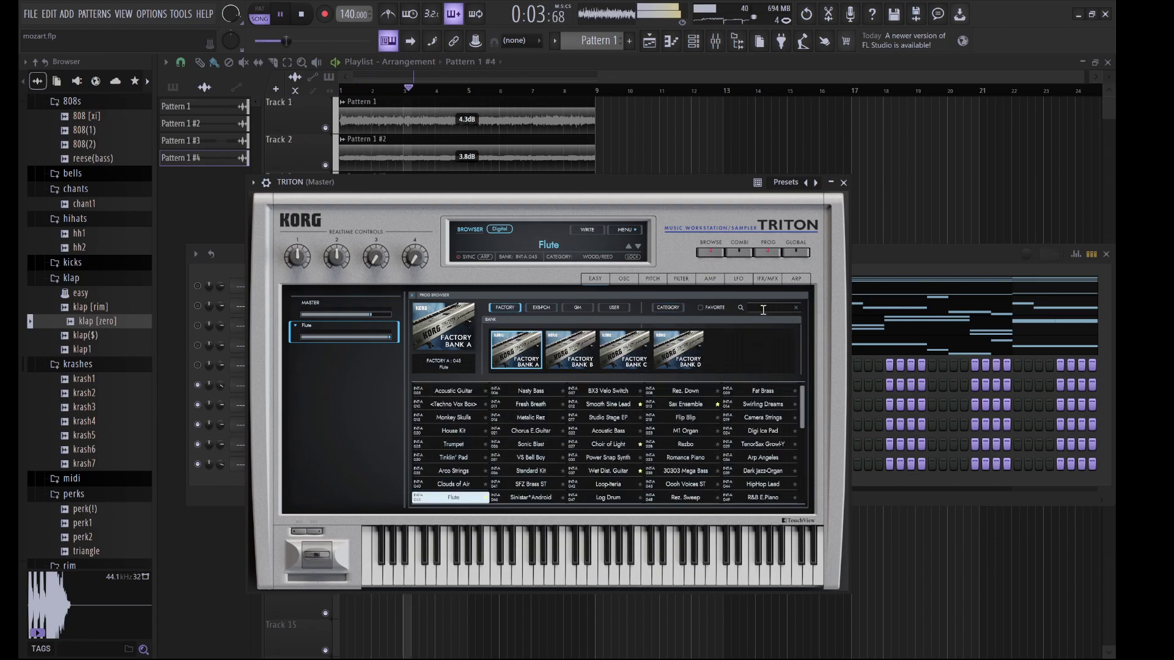
{"action": "type", "text": "sa"}
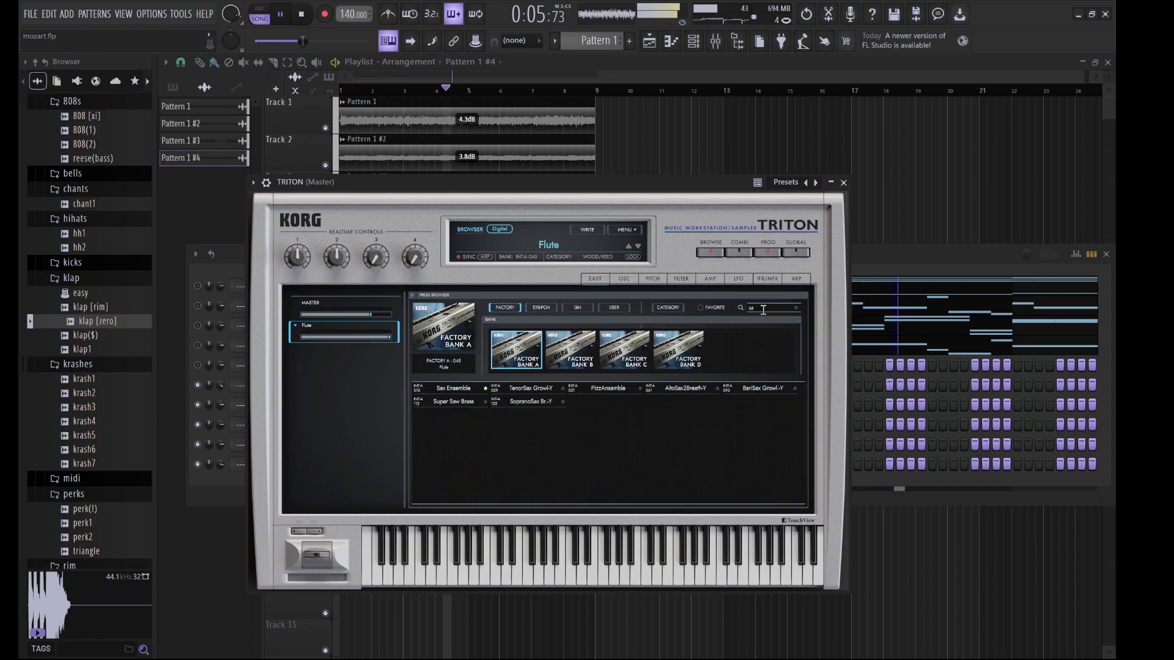
{"action": "left_click", "coordinate": [466, 388]}
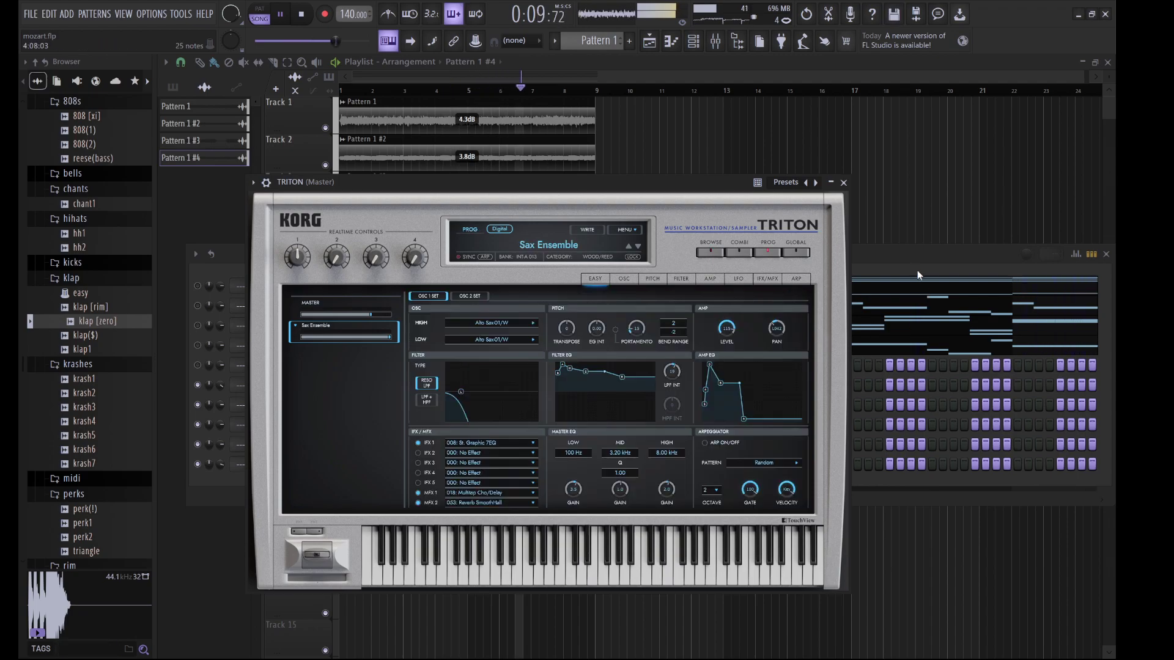
Place a quarter-bar G#5 note at the start of bar 1 in TRITON's piano roll
{"action": "left_click", "coordinate": [912, 271]}
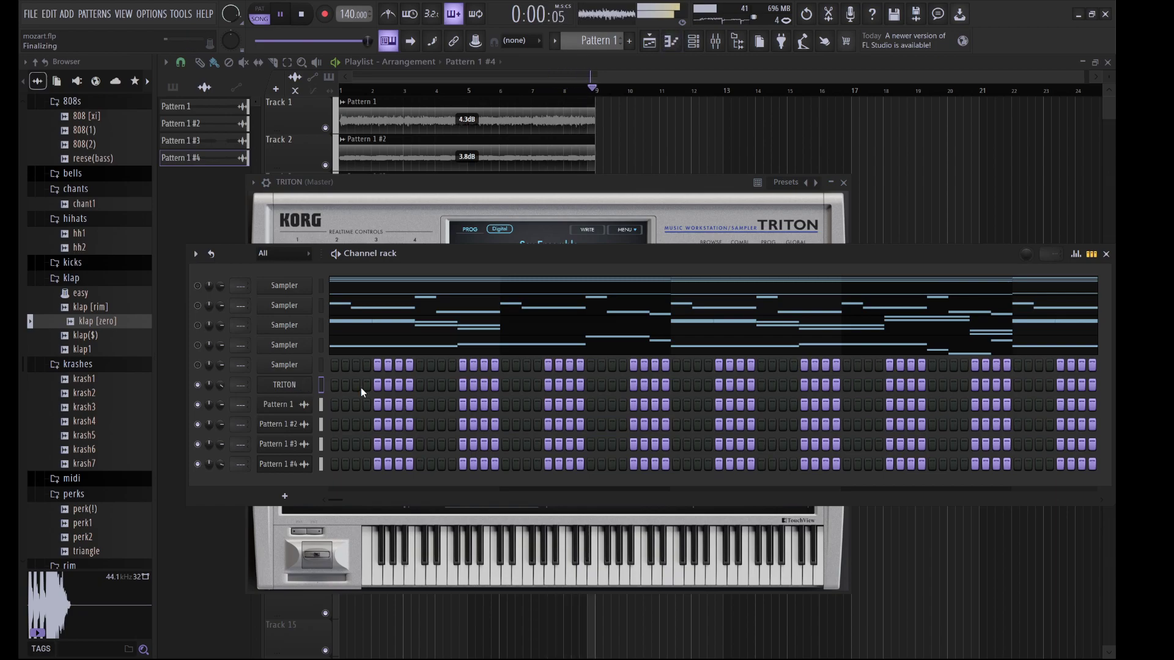
{"action": "key", "text": "F7"}
{"action": "scroll", "coordinate": [283, 314], "scroll_direction": "down", "scroll_amount": 6}
{"action": "key", "text": "space"}
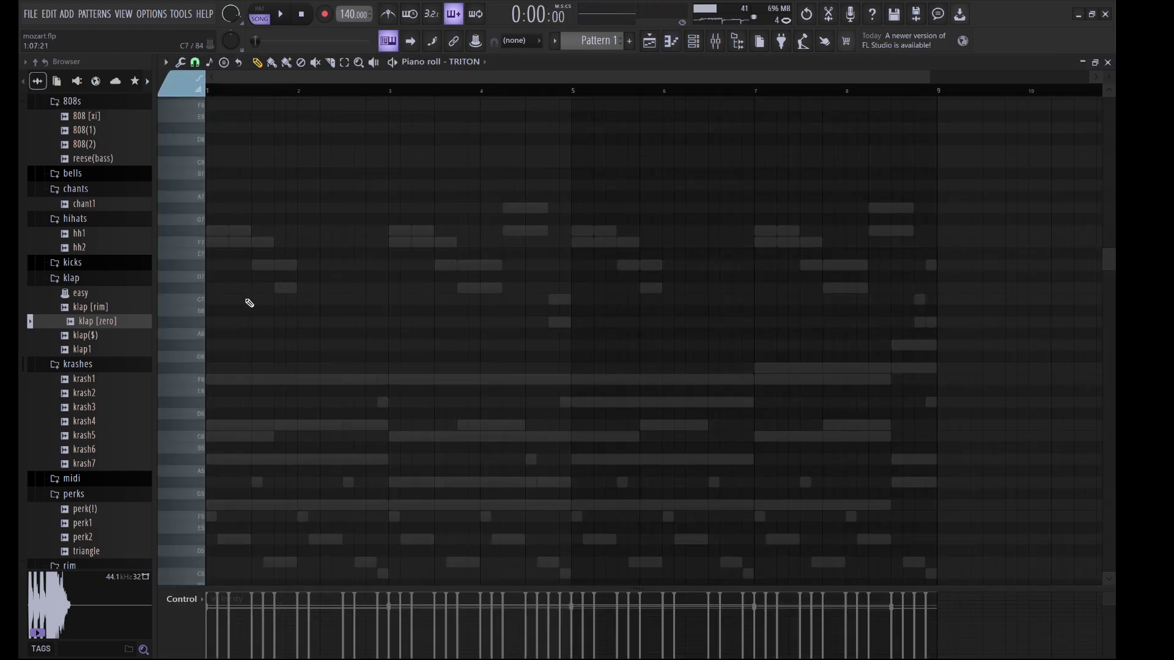
{"action": "left_click", "coordinate": [217, 322]}
{"action": "left_click_drag", "start_coordinate": [217, 322], "coordinate": [207, 483]}
{"action": "key", "text": "space"}
Play the song from the start to hear the first G#5 note against the other layers
{"action": "key", "text": "space"}
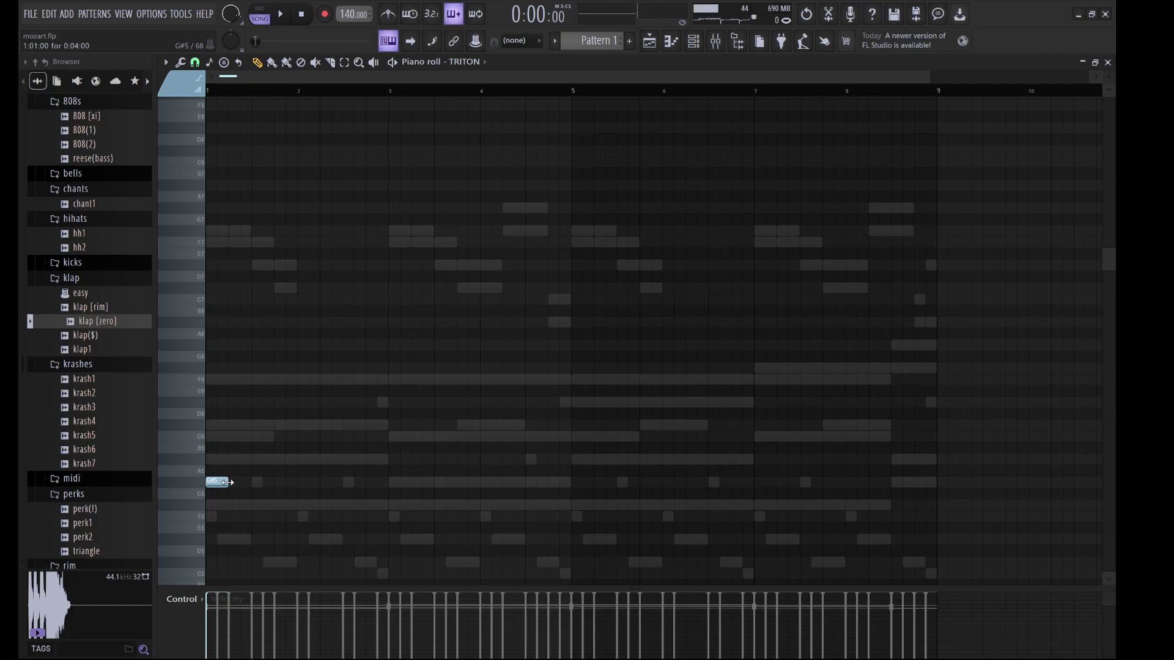
{"action": "left_click", "coordinate": [217, 482]}
{"action": "left_click_drag", "start_coordinate": [428, 363], "coordinate": [207, 538]}
{"action": "key", "text": "space"}
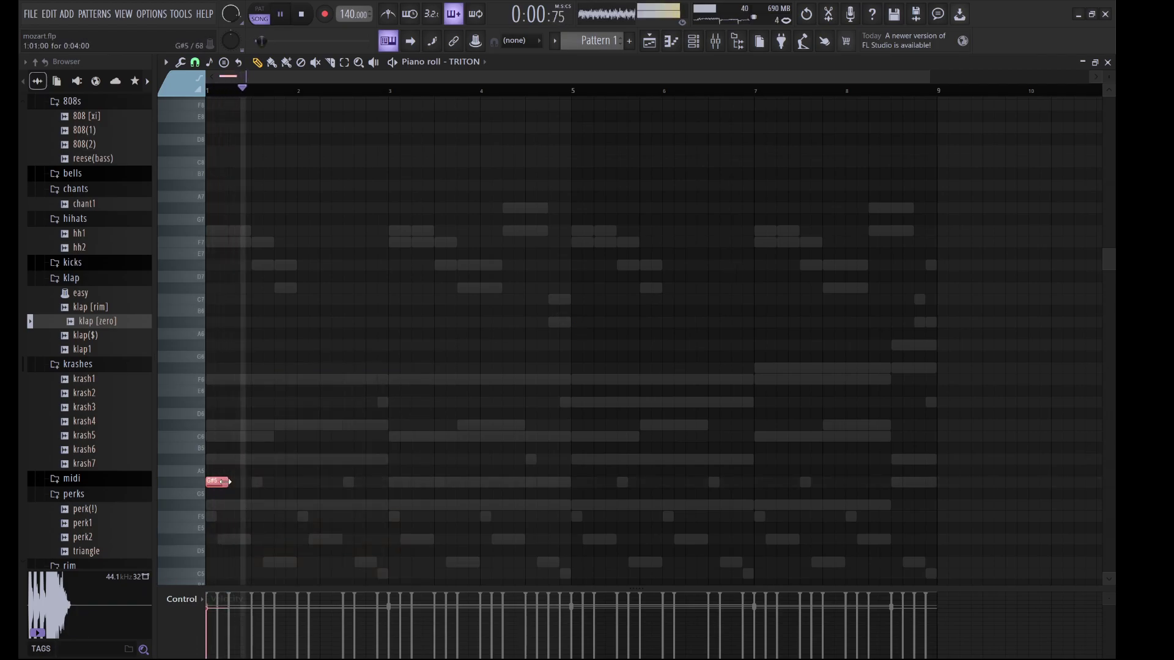
{"action": "key", "text": "space"}
{"action": "key", "text": "space"}
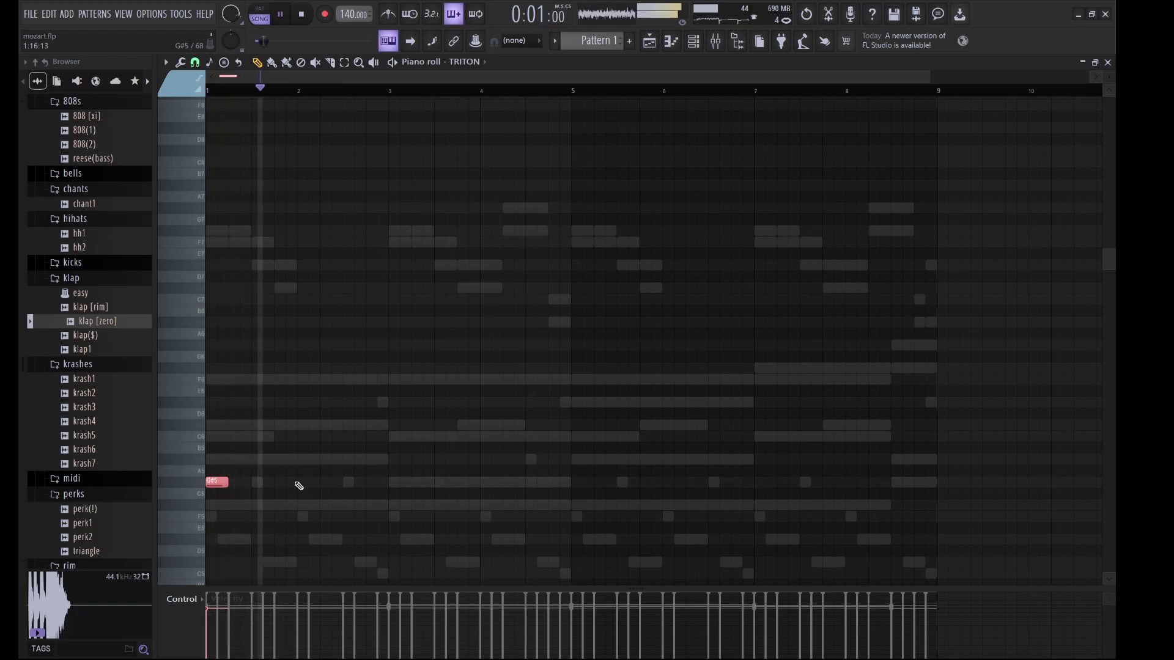
{"action": "key", "text": "space"}
{"action": "key", "text": "space"}
Add a G#5 late in bar 1 and a longer A#5 and C6 in bar 2 of TRITON's melody
{"action": "left_click", "coordinate": [278, 485]}
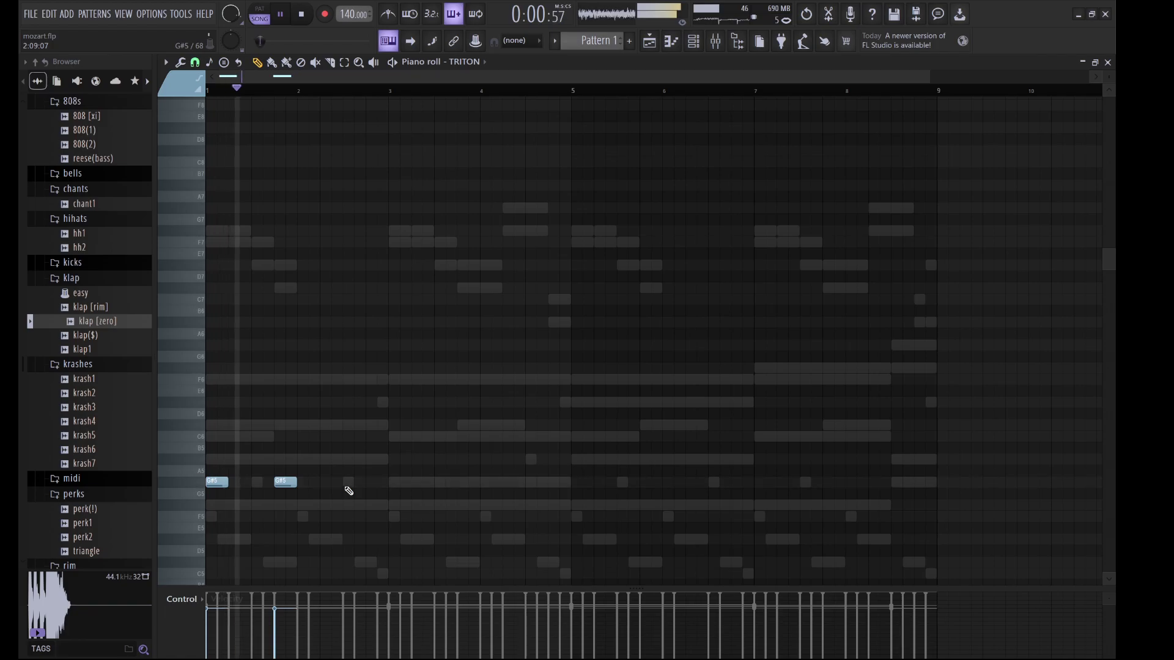
{"action": "left_click", "coordinate": [327, 459]}
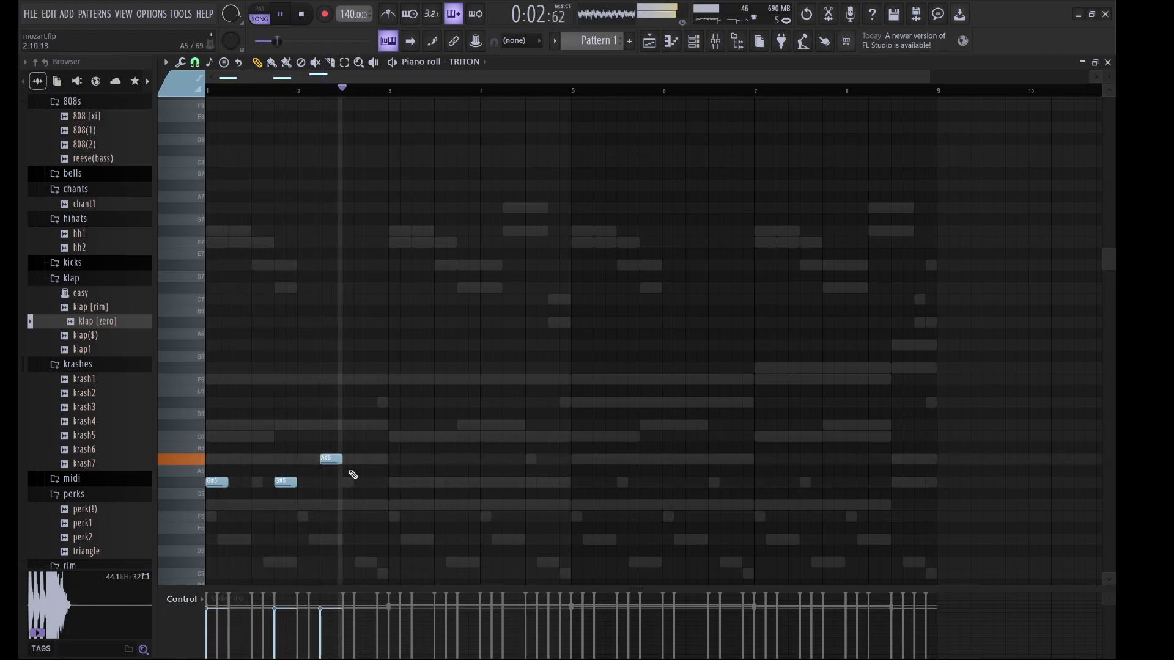
{"action": "scroll", "coordinate": [338, 460], "scroll_direction": "up", "scroll_amount": 4}
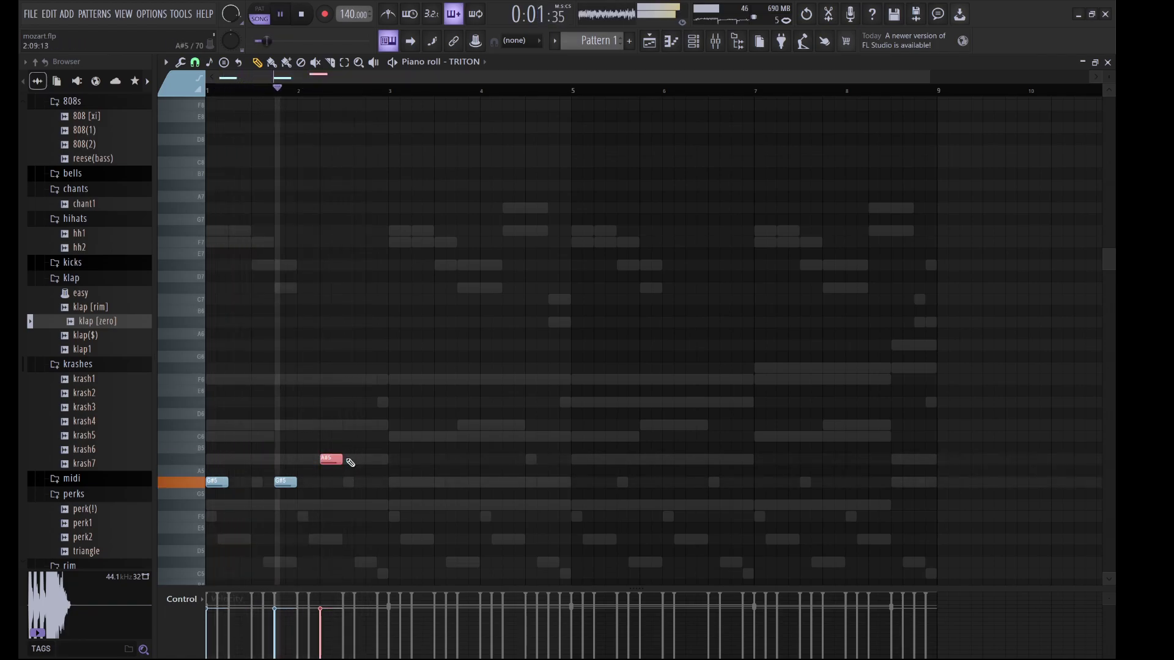
{"action": "left_click_drag", "start_coordinate": [343, 460], "coordinate": [351, 471]}
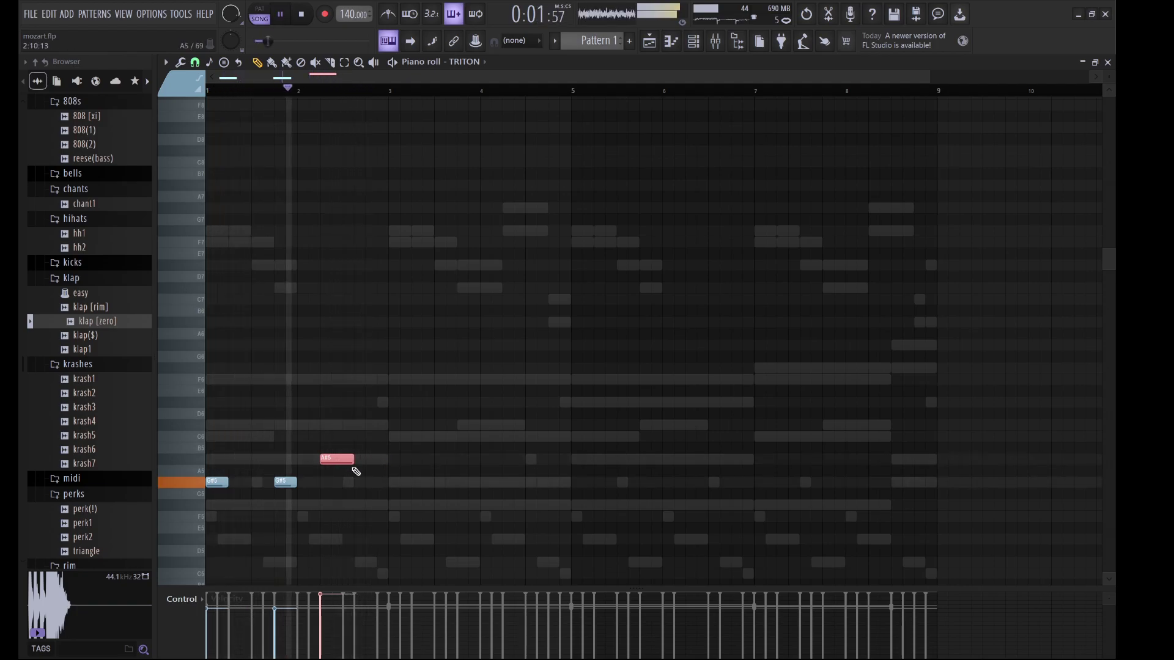
{"action": "left_click", "coordinate": [365, 436]}
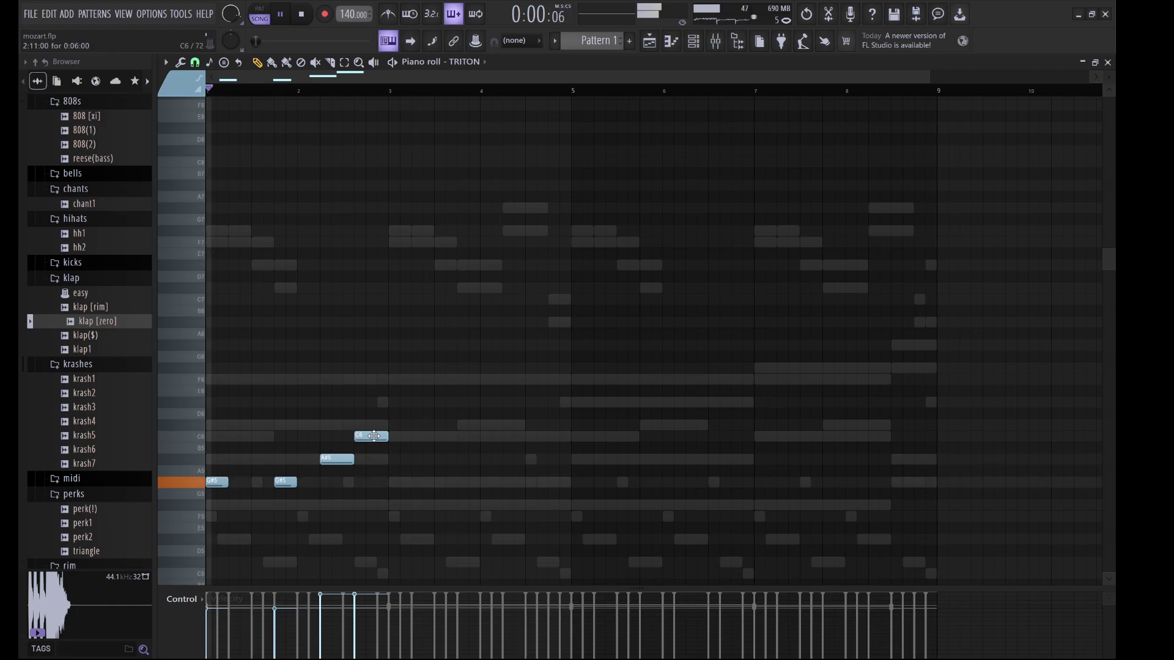
Duplicate the two-bar phrase into bars 3–4, and end bar 2 with a shortened C6 followed by a short F#5
{"action": "key", "text": "ctrl+b"}
{"action": "key", "text": "ctrl+d"}
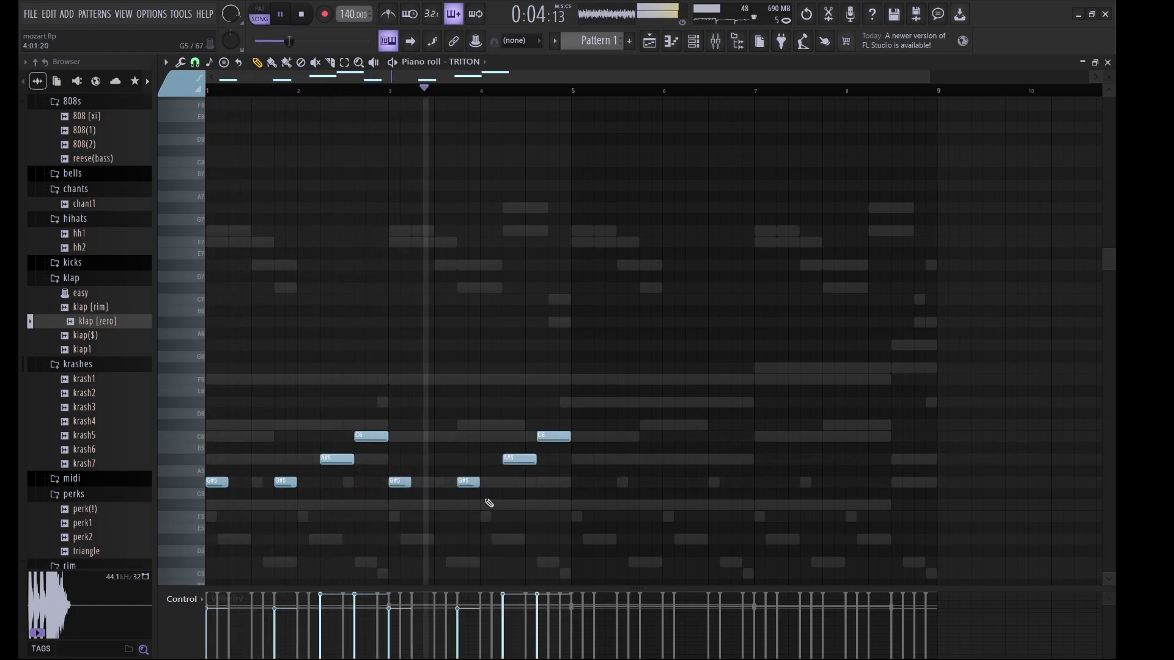
{"action": "left_click_drag", "start_coordinate": [387, 439], "coordinate": [376, 439]}
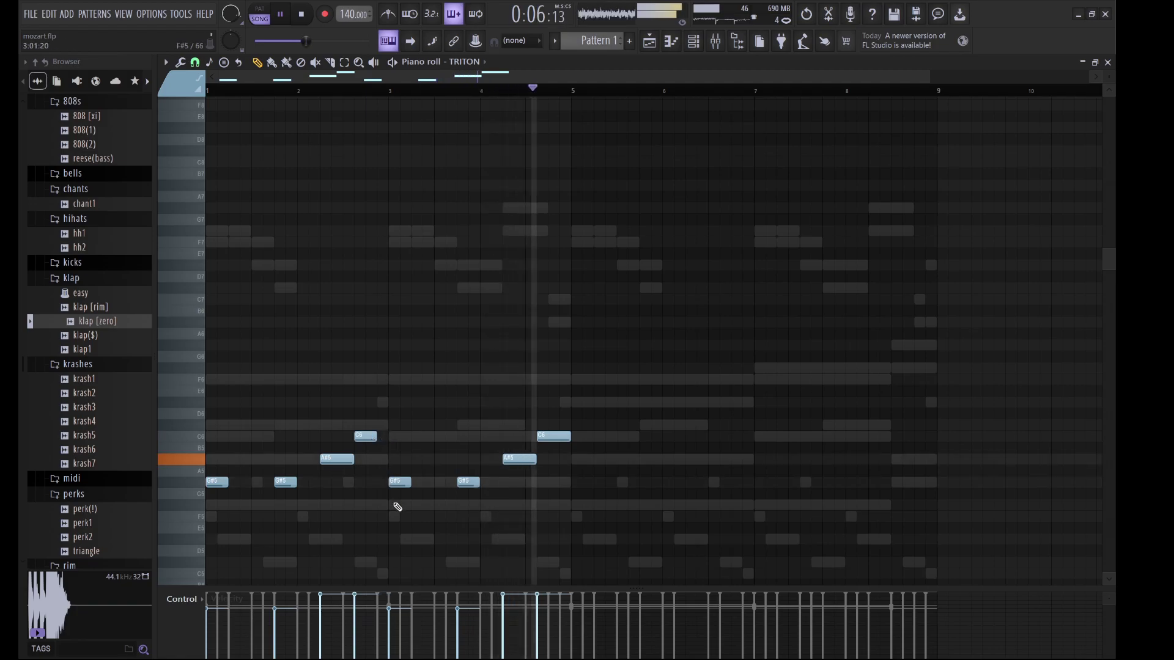
{"action": "left_click", "coordinate": [379, 505]}
{"action": "left_click_drag", "start_coordinate": [399, 505], "coordinate": [388, 505]}
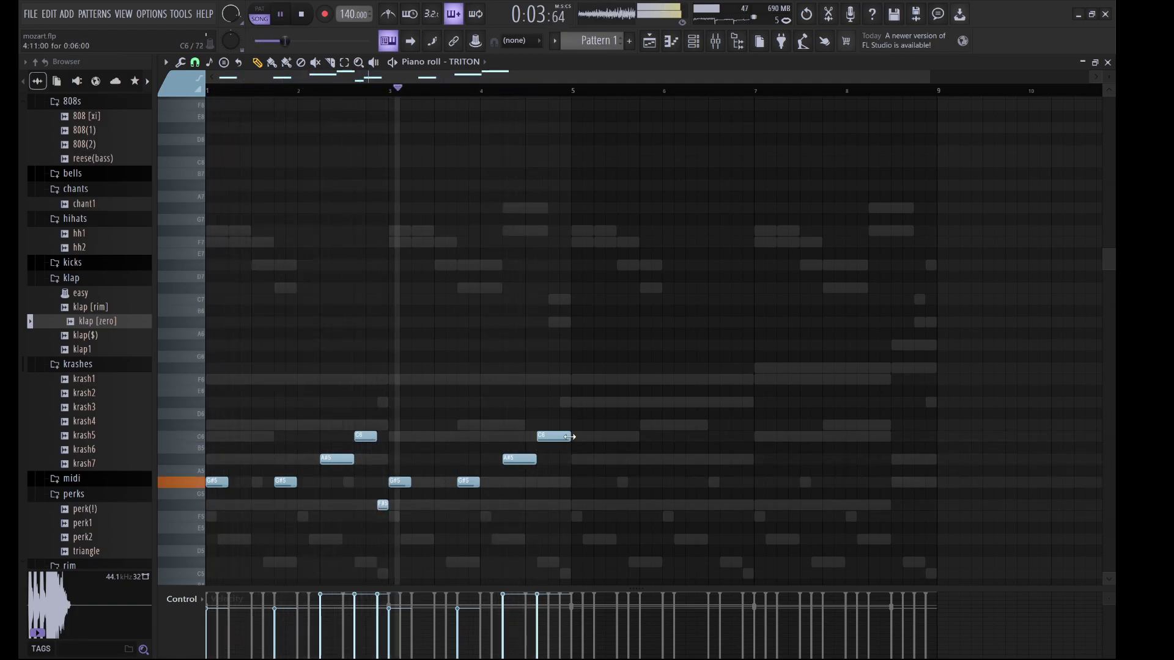
Shorten the C6 at the end of bar 4 and add a short D#6 after it
{"action": "left_click_drag", "start_coordinate": [561, 436], "coordinate": [566, 436]}
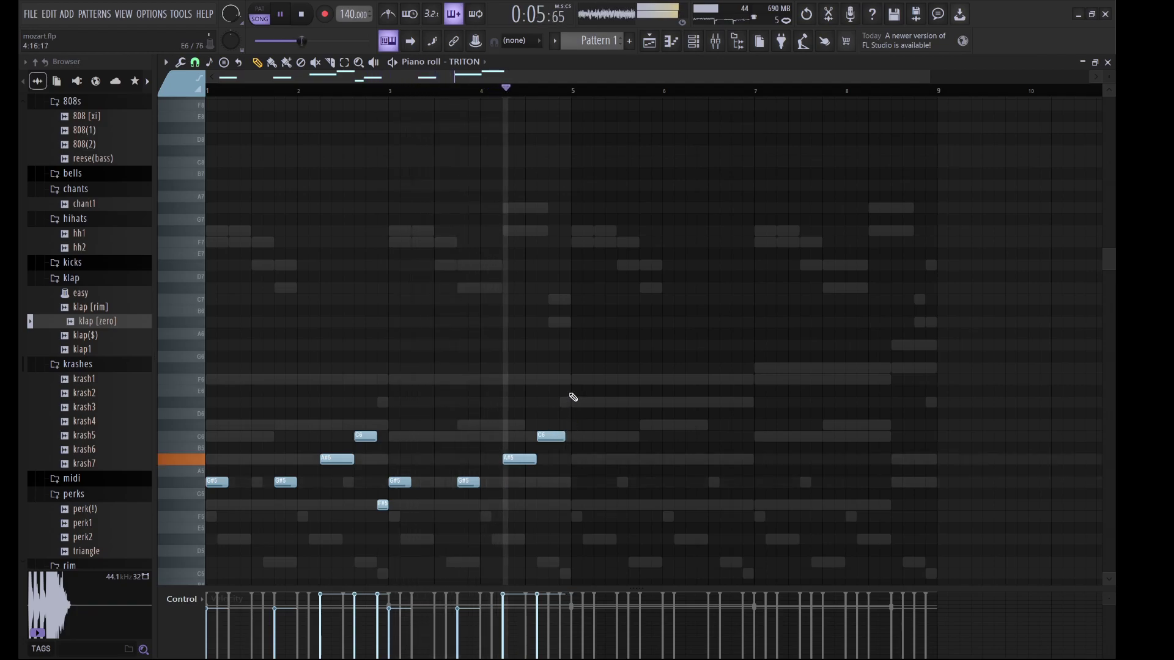
{"action": "left_click", "coordinate": [563, 403]}
{"action": "key", "text": "space"}
{"action": "key", "text": "space"}
{"action": "left_click_drag", "start_coordinate": [581, 405], "coordinate": [558, 436]}
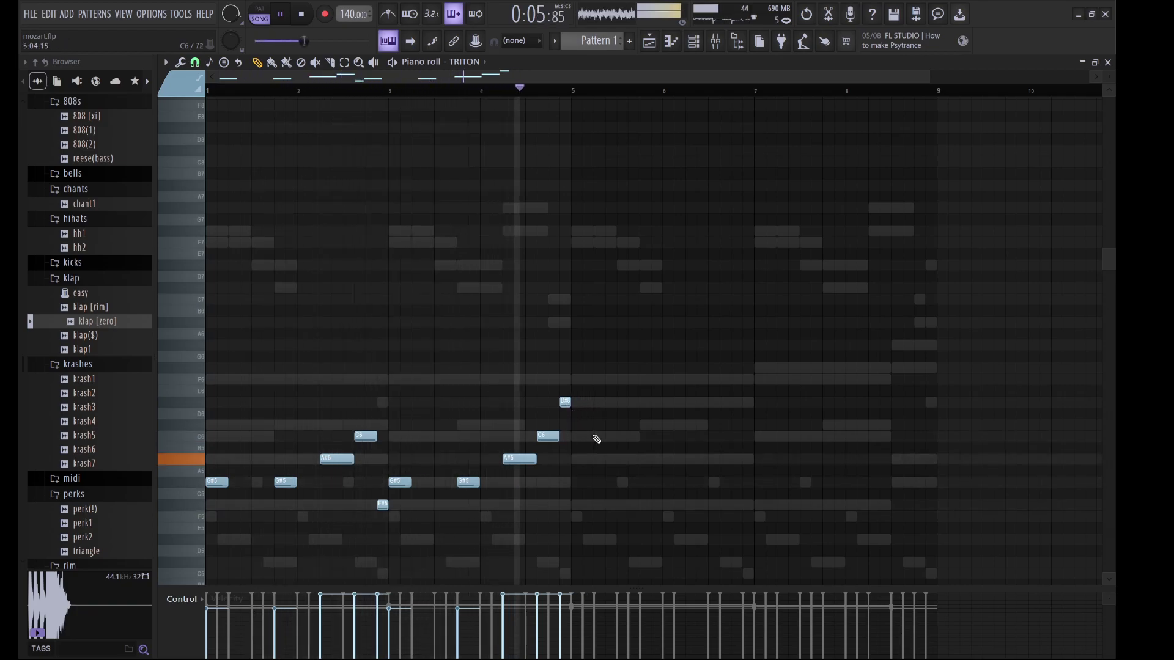
Duplicate the four-bar melody into bars 5–8 and adjust the velocities of all its notes
{"action": "key", "text": "ctrl+b"}
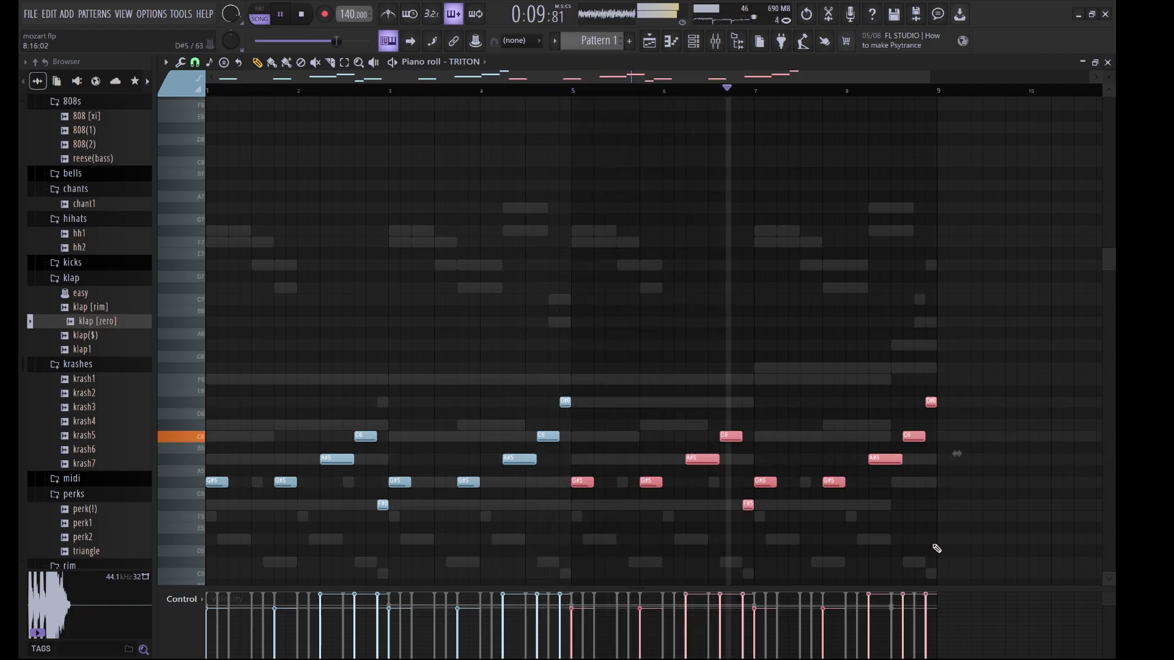
{"action": "left_click_drag", "start_coordinate": [942, 555], "coordinate": [214, 339]}
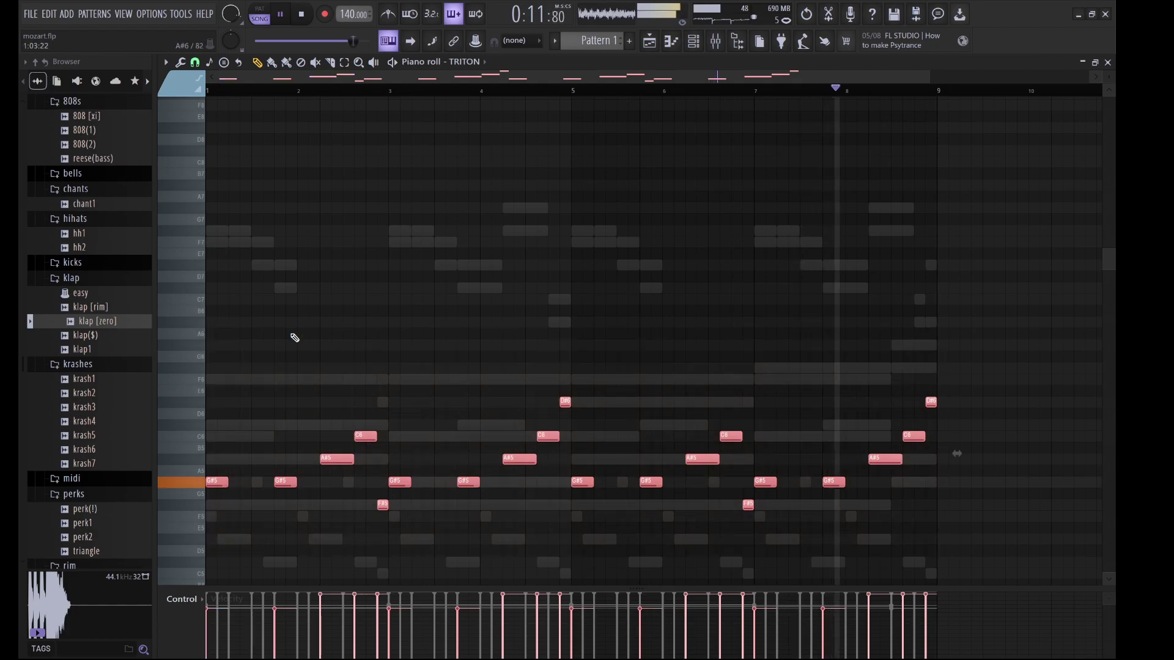
{"action": "key", "text": "ctrl+s"}
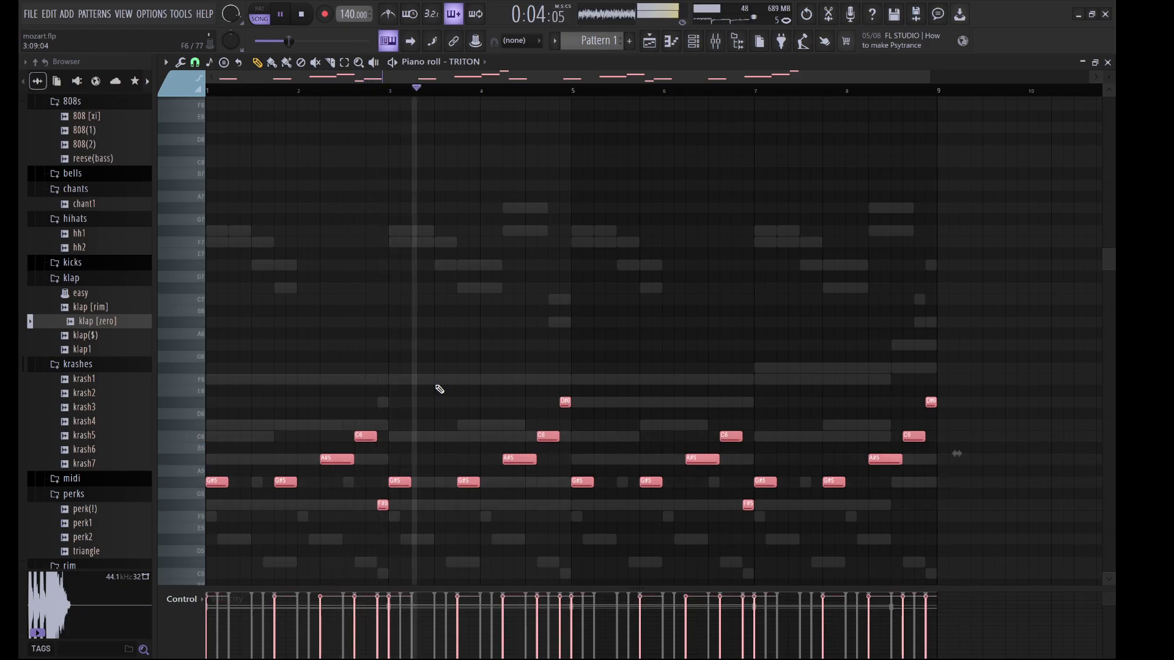
{"action": "key", "text": "ctrl+d"}
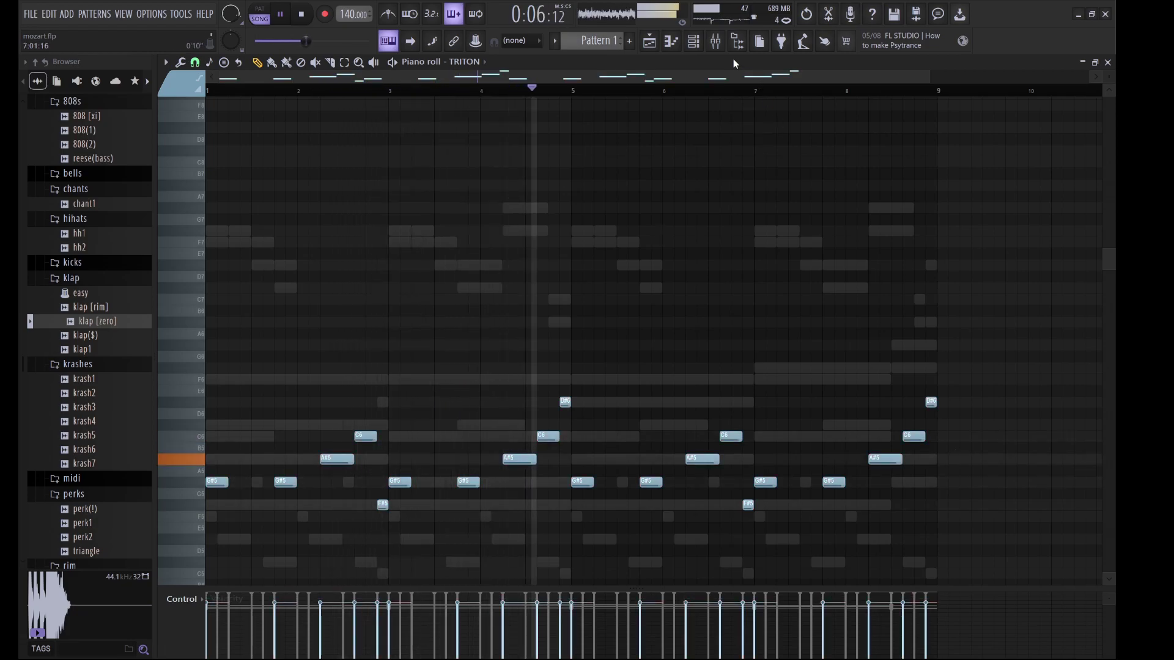
Copy the sax melody to the Sampler channel above TRITON and render the soloed TRITON channel as an audio clip
{"action": "key", "text": "F6"}
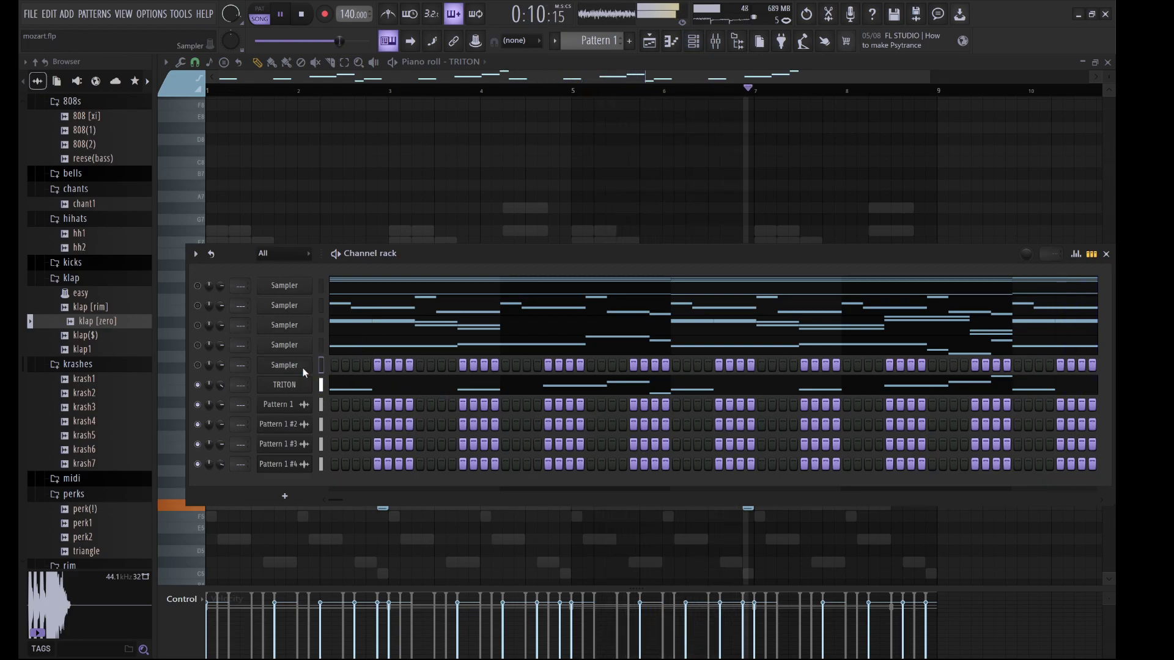
{"action": "key", "text": "ctrl+v"}
{"action": "right_click", "coordinate": [197, 386]}
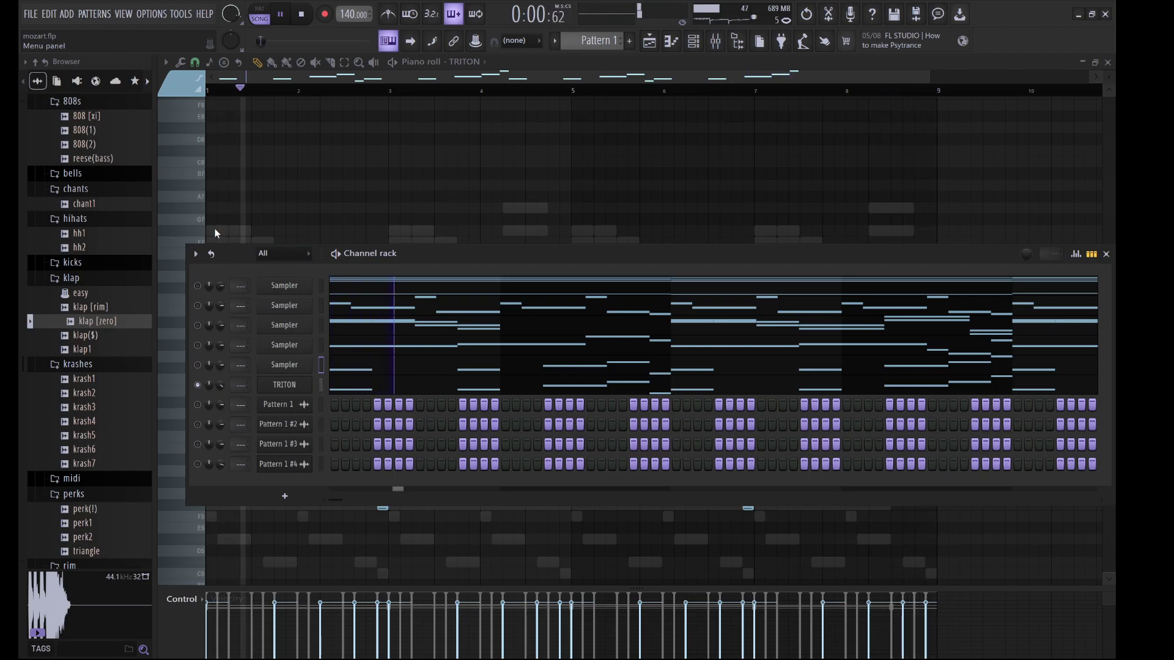
{"action": "key", "text": "space"}
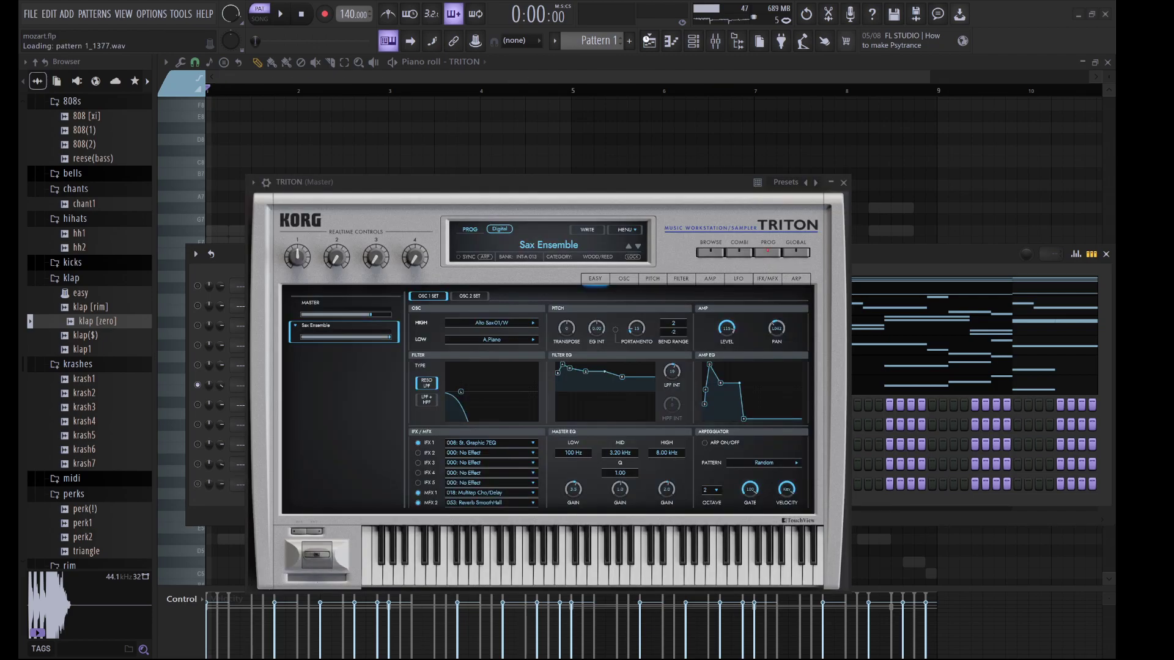
Place the Pattern 1 #5 audio clip on playlist Track 5 at bar 1 and set its declicking mode to Generic (bleeding)
{"action": "left_click", "coordinate": [649, 41]}
{"action": "left_click_drag", "start_coordinate": [215, 175], "coordinate": [370, 262]}
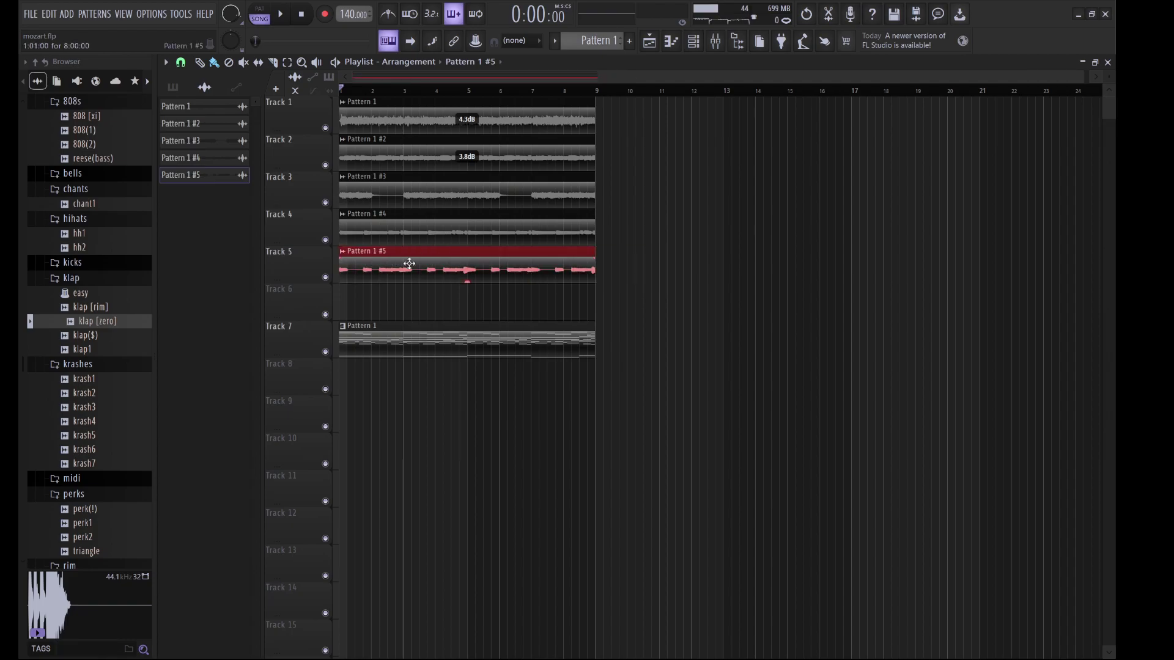
{"action": "double_click", "coordinate": [392, 308]}
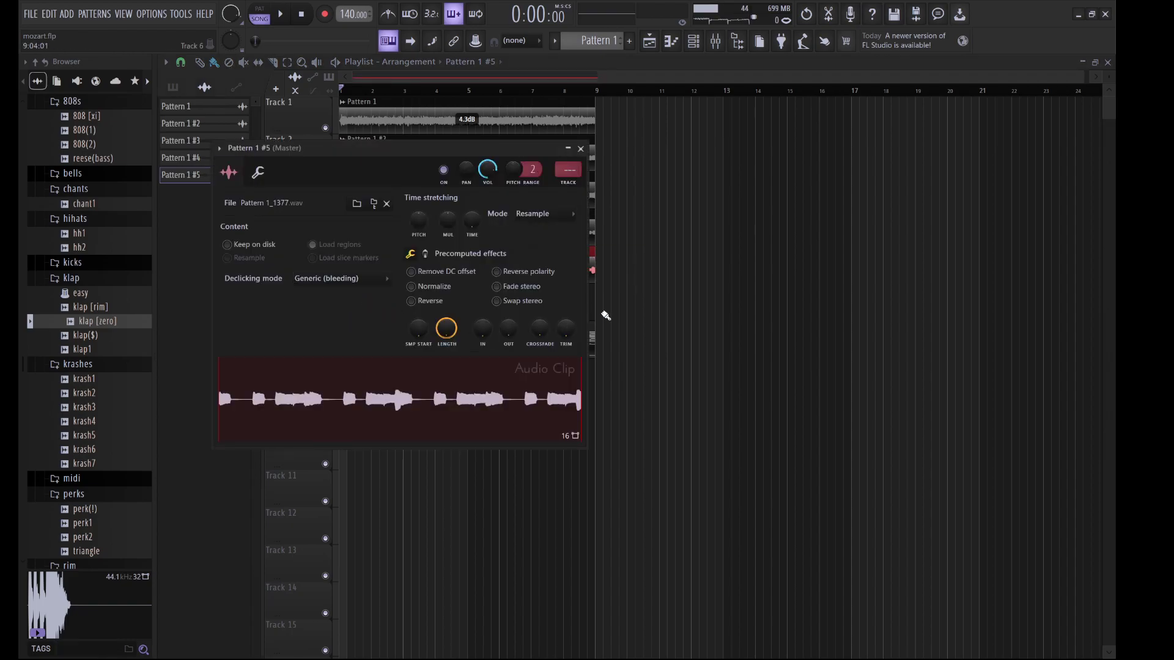
{"action": "left_click", "coordinate": [614, 312]}
{"action": "left_click", "coordinate": [694, 41]}
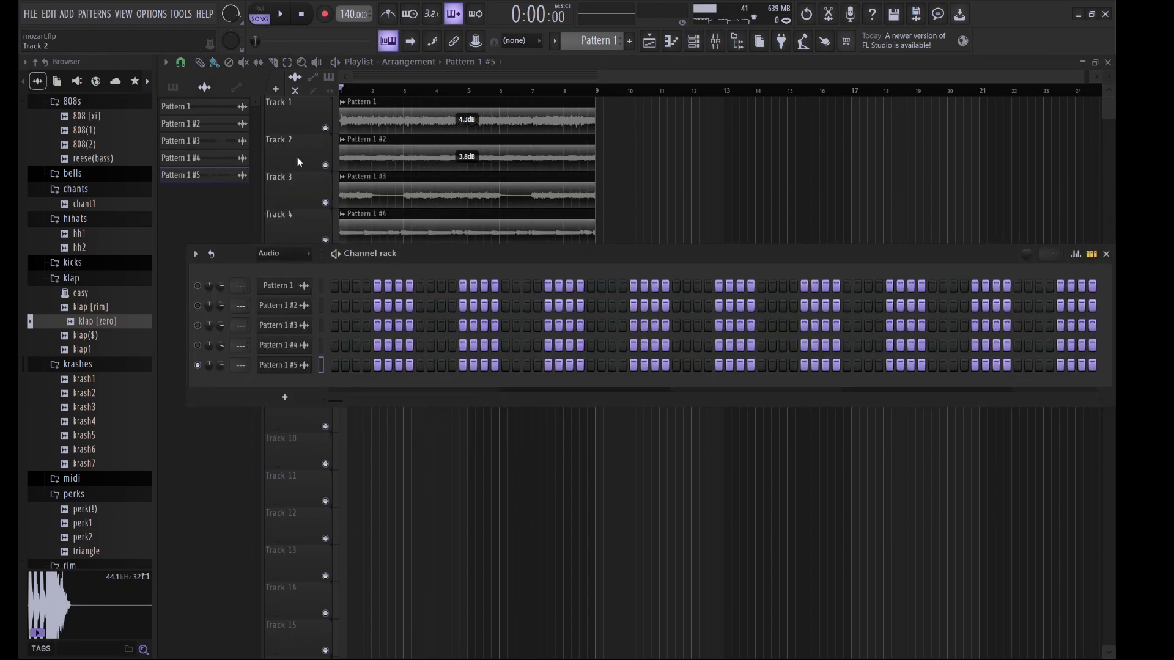
{"action": "key", "text": "F6"}
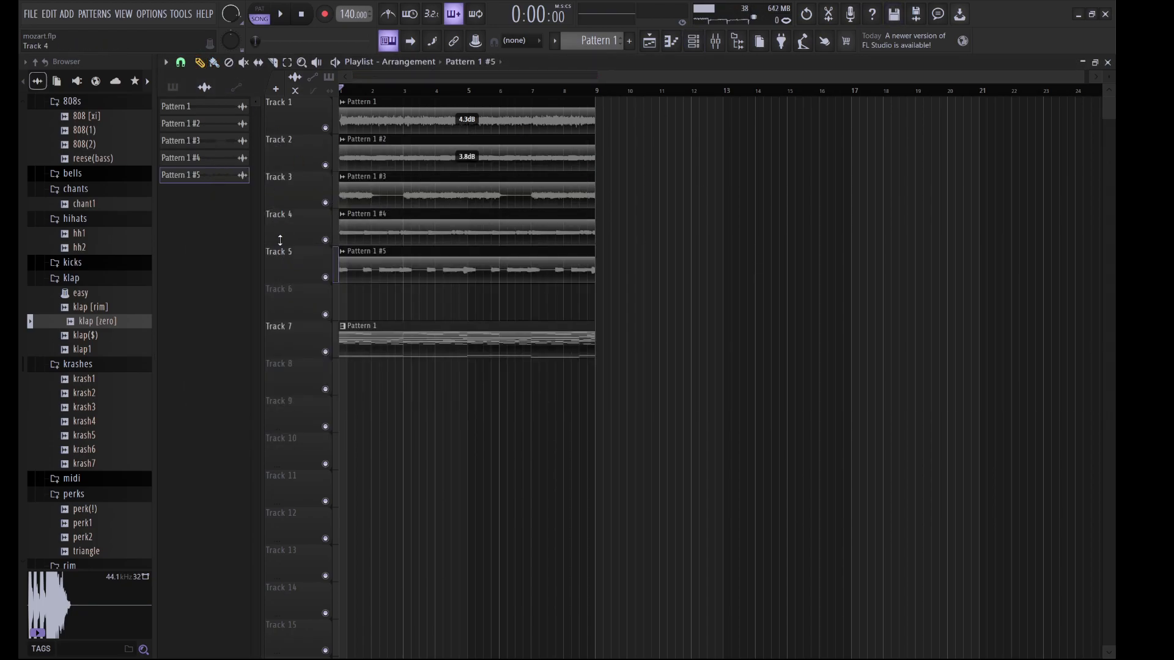
Show all channels in the channel rack, mute TRITON with the other channels enabled, and play the arrangement
{"action": "left_click", "coordinate": [694, 41]}
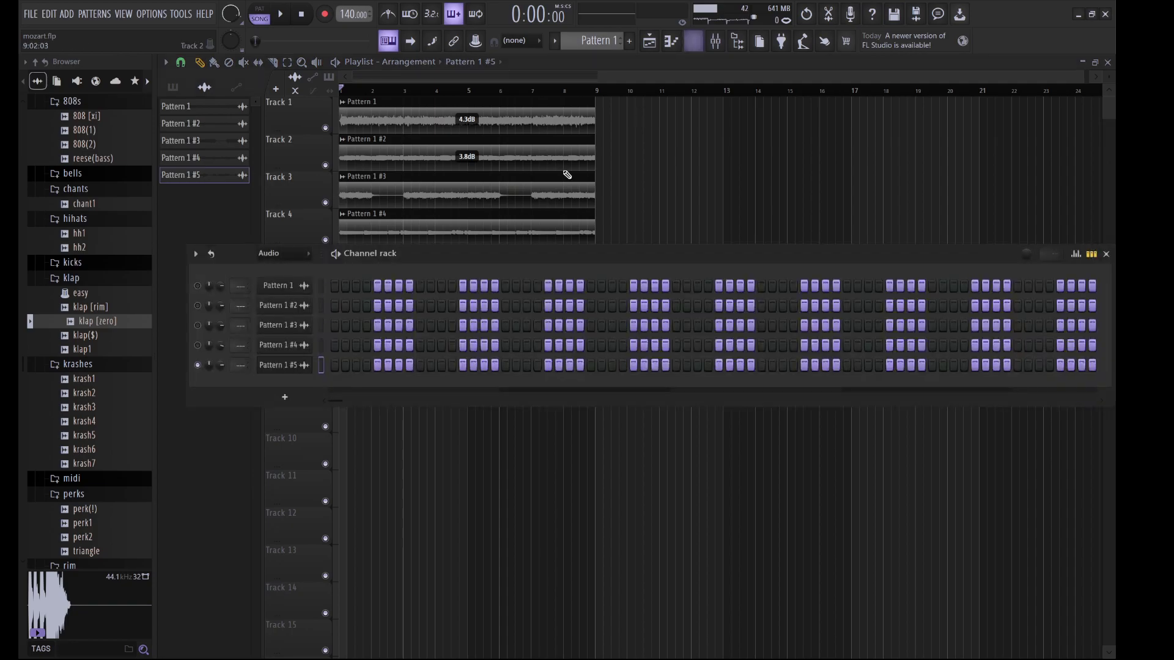
{"action": "left_click", "coordinate": [288, 253]}
{"action": "left_click", "coordinate": [292, 270]}
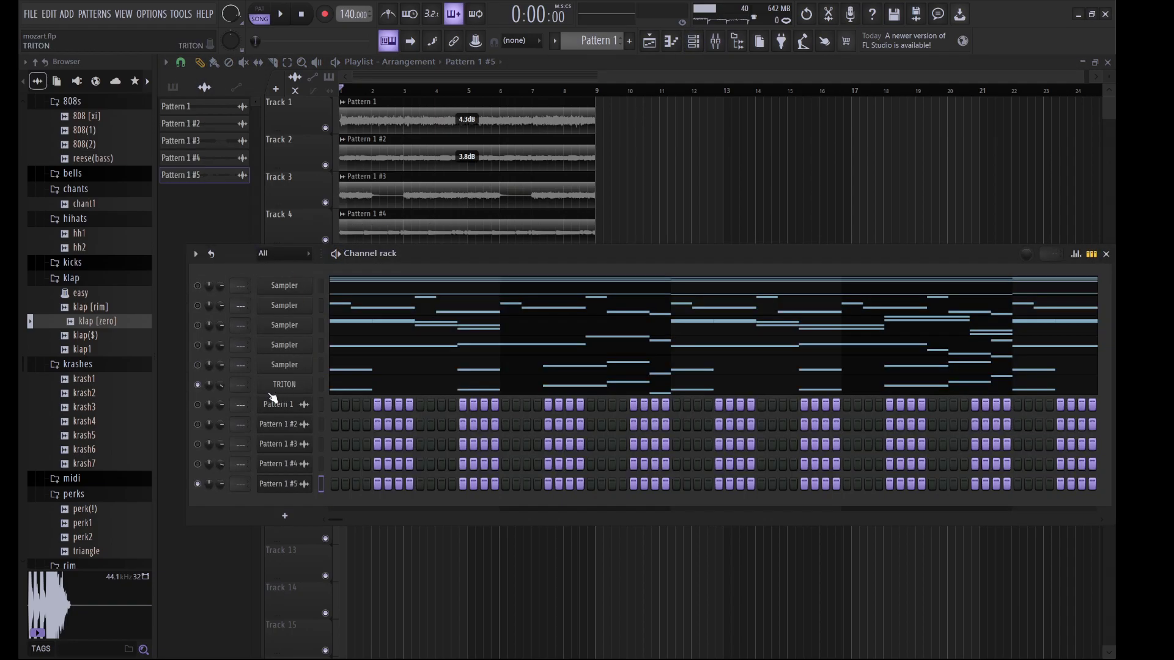
{"action": "left_click", "coordinate": [197, 385]}
{"action": "key", "text": "space"}
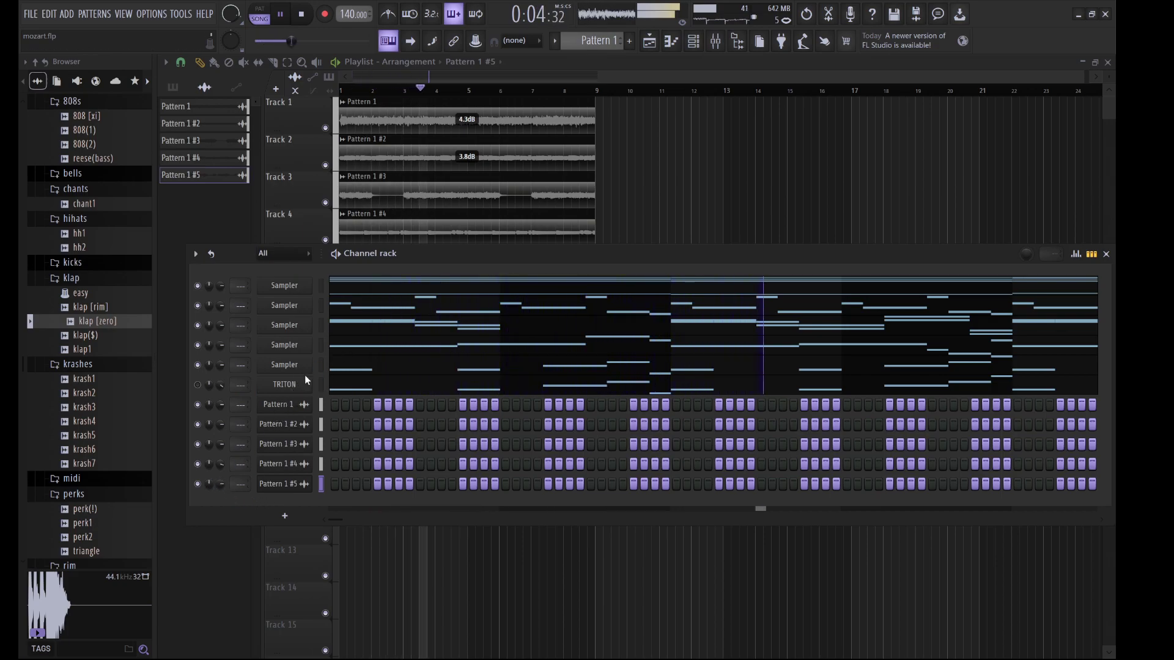
Clone the lowest Sampler channel above TRITON, clear TRITON's notes and unmute TRITON
{"action": "left_click", "coordinate": [297, 367]}
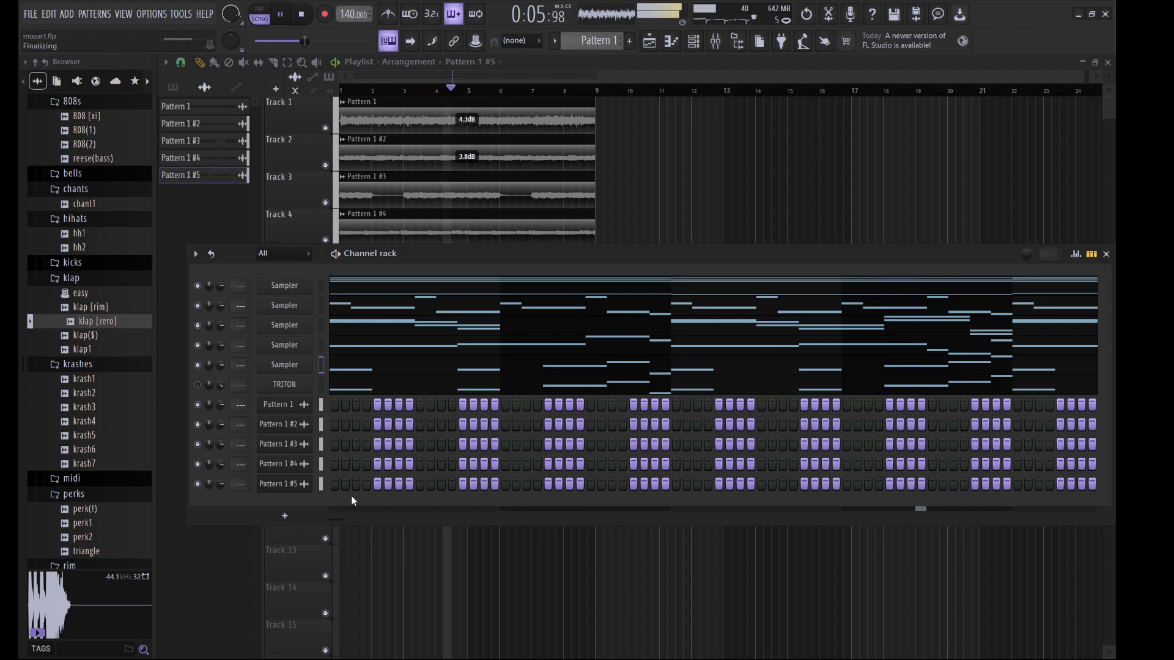
{"action": "key", "text": "alt+c"}
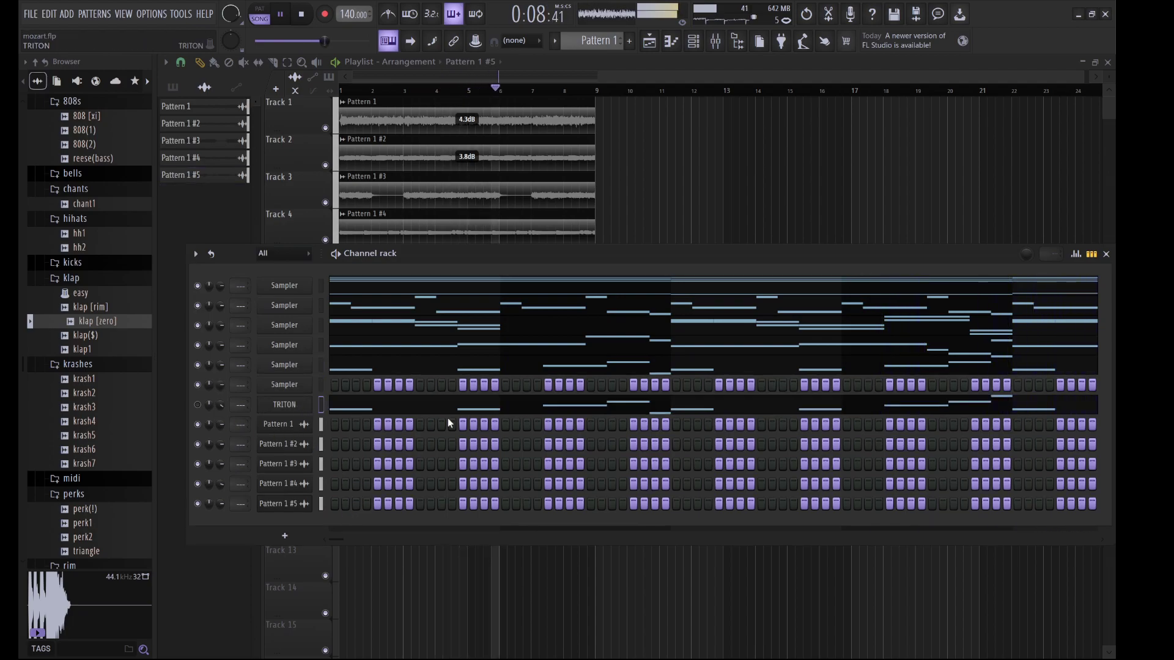
{"action": "key", "text": "ctrl+x"}
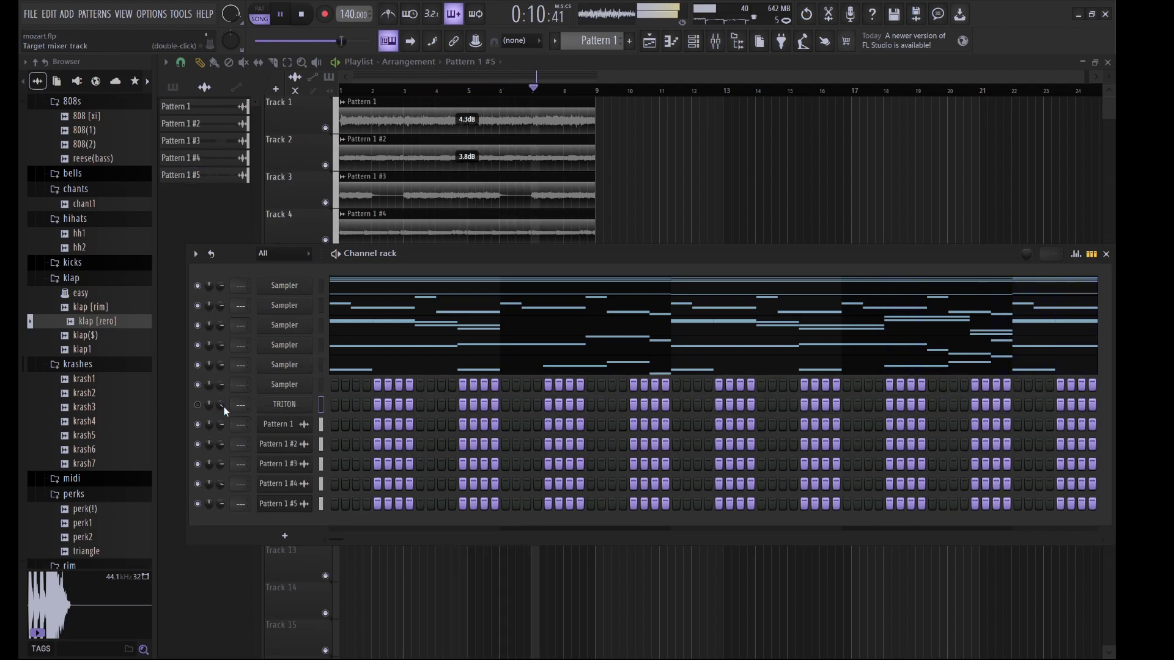
{"action": "left_click", "coordinate": [198, 405]}
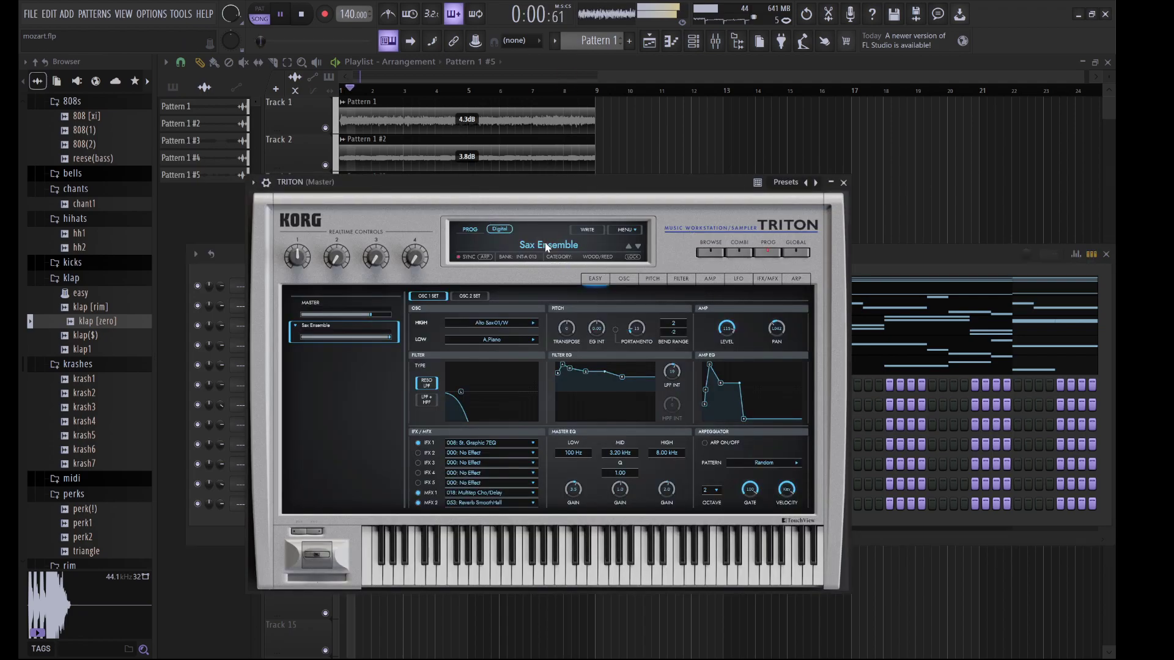
Load the Arctic Voices program from TRITON's Vocal/Airy category
{"action": "left_click", "coordinate": [548, 245]}
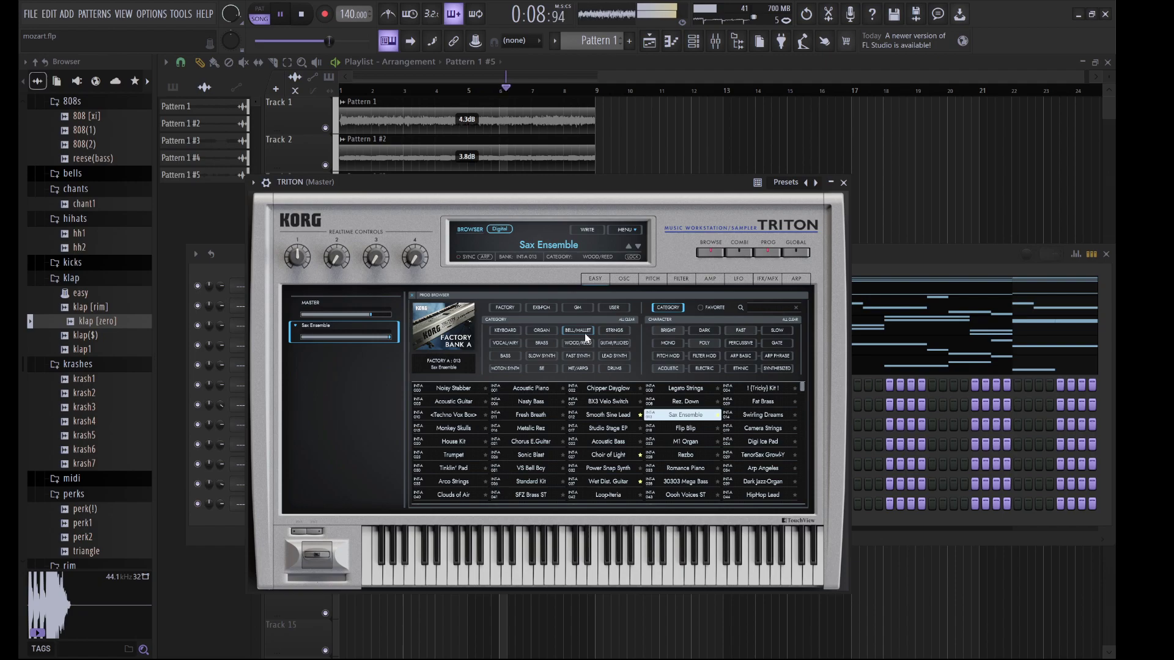
{"action": "left_click", "coordinate": [503, 343]}
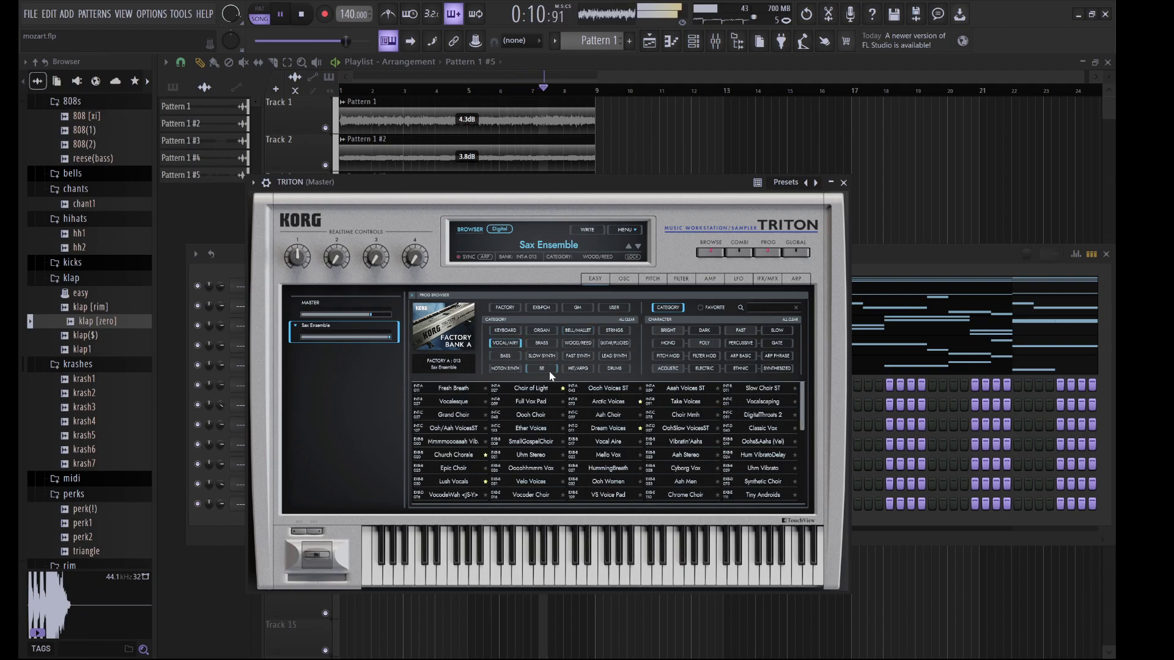
{"action": "left_click", "coordinate": [614, 404]}
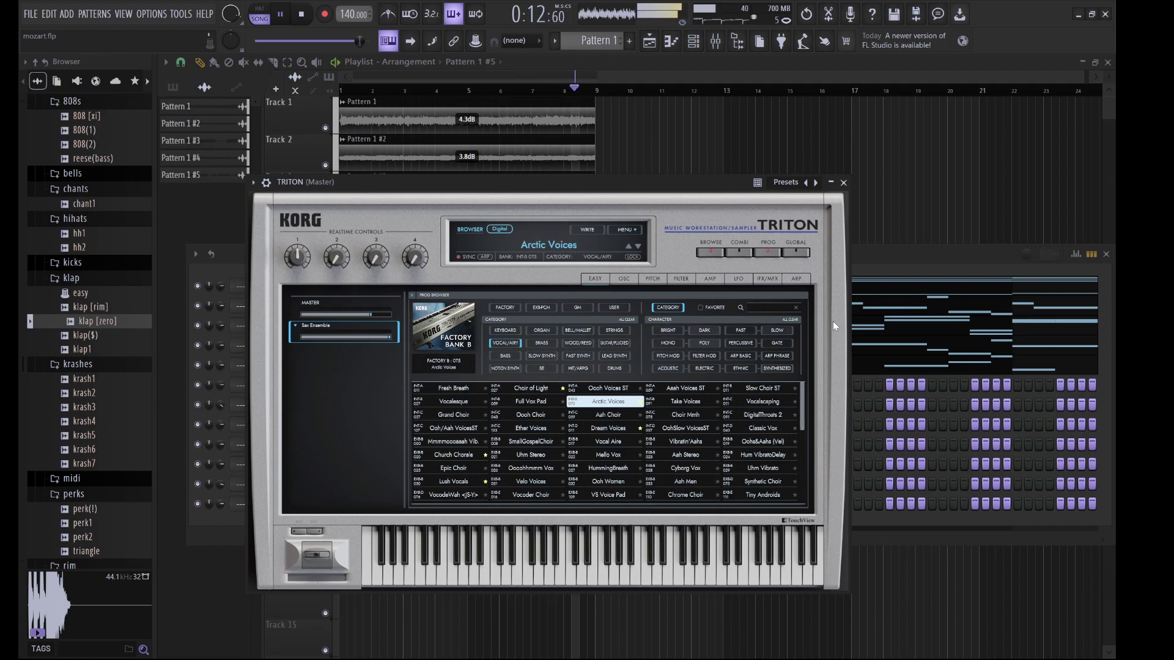
Write a four-bar TRITON chord of A#7, G#6 and C7 across bars 1–4 and play it back
{"action": "left_click", "coordinate": [872, 256]}
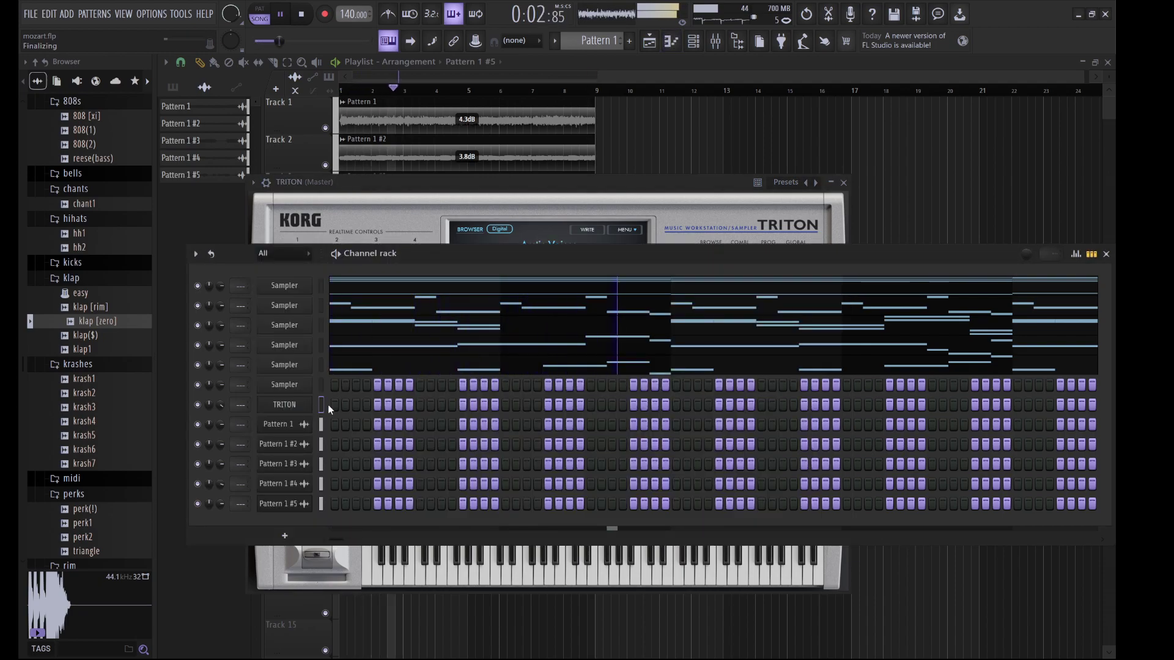
{"action": "key", "text": "F7"}
{"action": "key", "text": "space"}
{"action": "left_click_drag", "start_coordinate": [256, 151], "coordinate": [569, 181]}
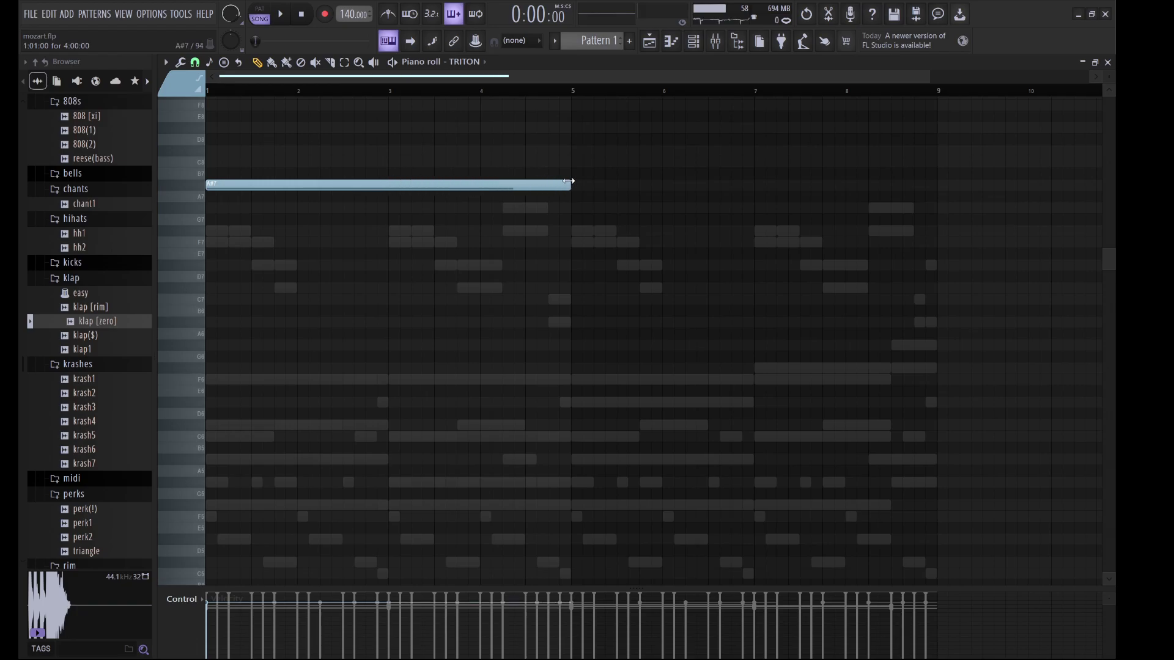
{"action": "left_click_drag", "start_coordinate": [527, 346], "coordinate": [208, 349]}
{"action": "key", "text": "space"}
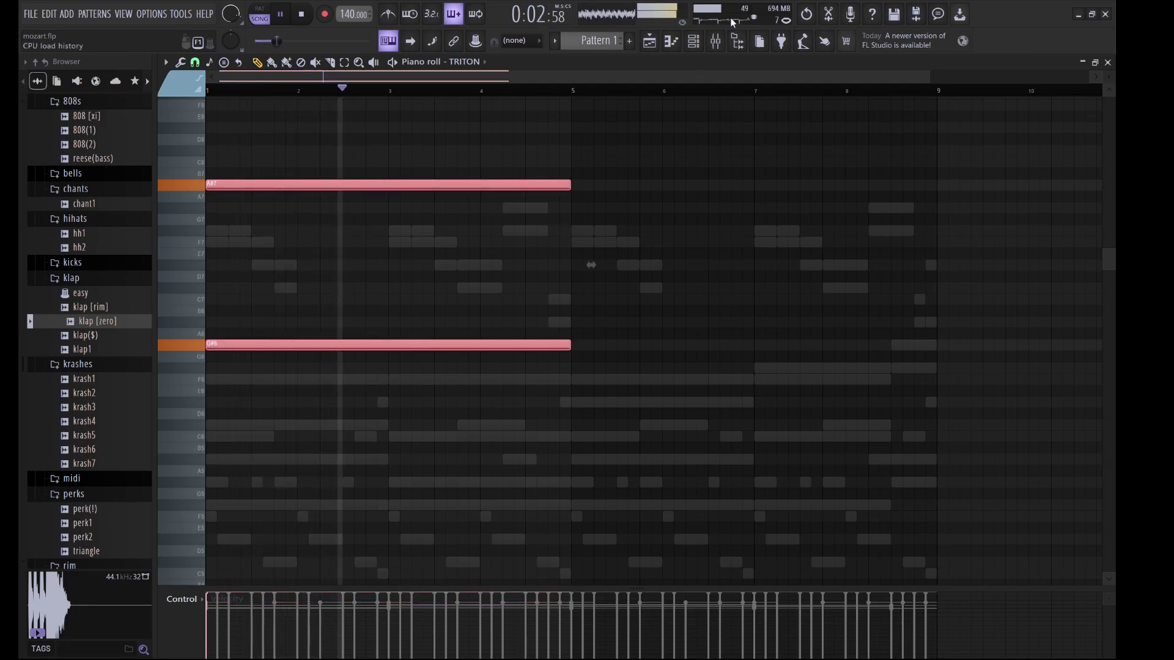
{"action": "key", "text": "space"}
{"action": "key", "text": "ctrl+d"}
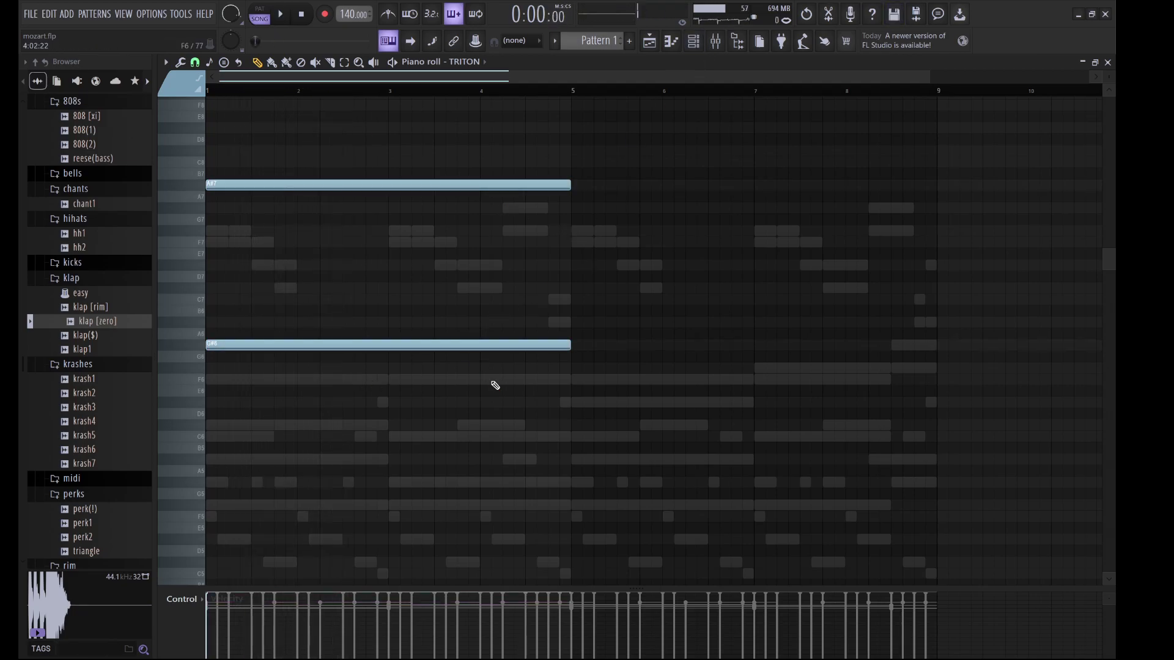
{"action": "left_click_drag", "start_coordinate": [448, 298], "coordinate": [207, 301]}
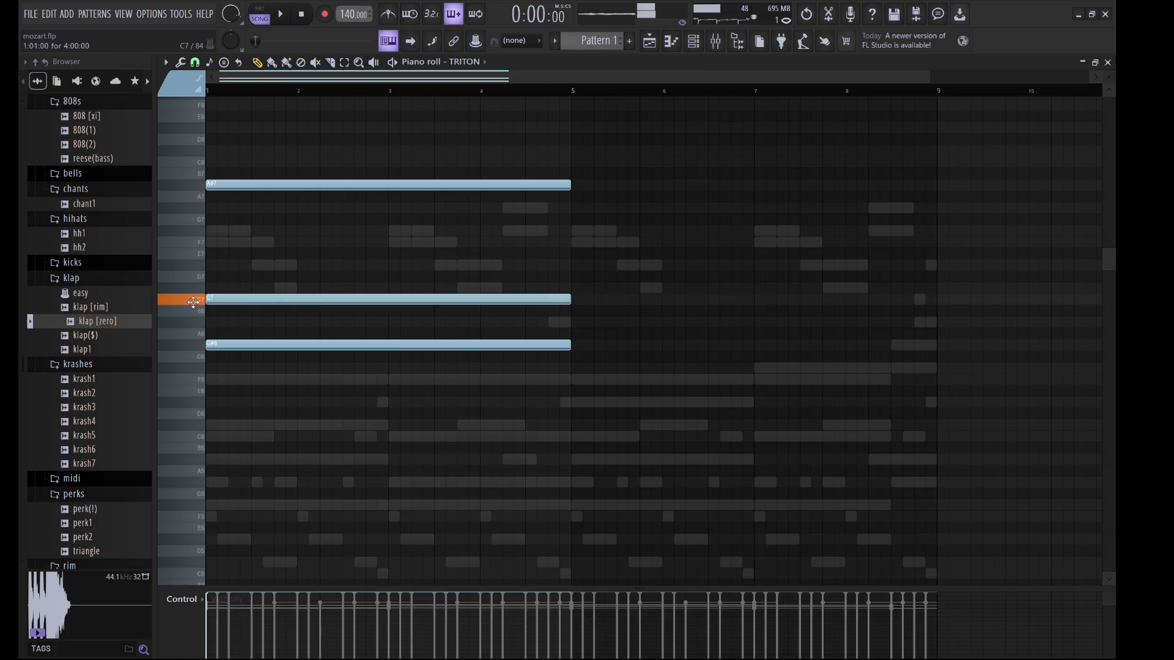
{"action": "key", "text": "space"}
Duplicate the chord into bars 5–8 and lower the copy's C7 to C6, A#7 to D#7 and G#6 to F#6
{"action": "key", "text": "ctrl+b"}
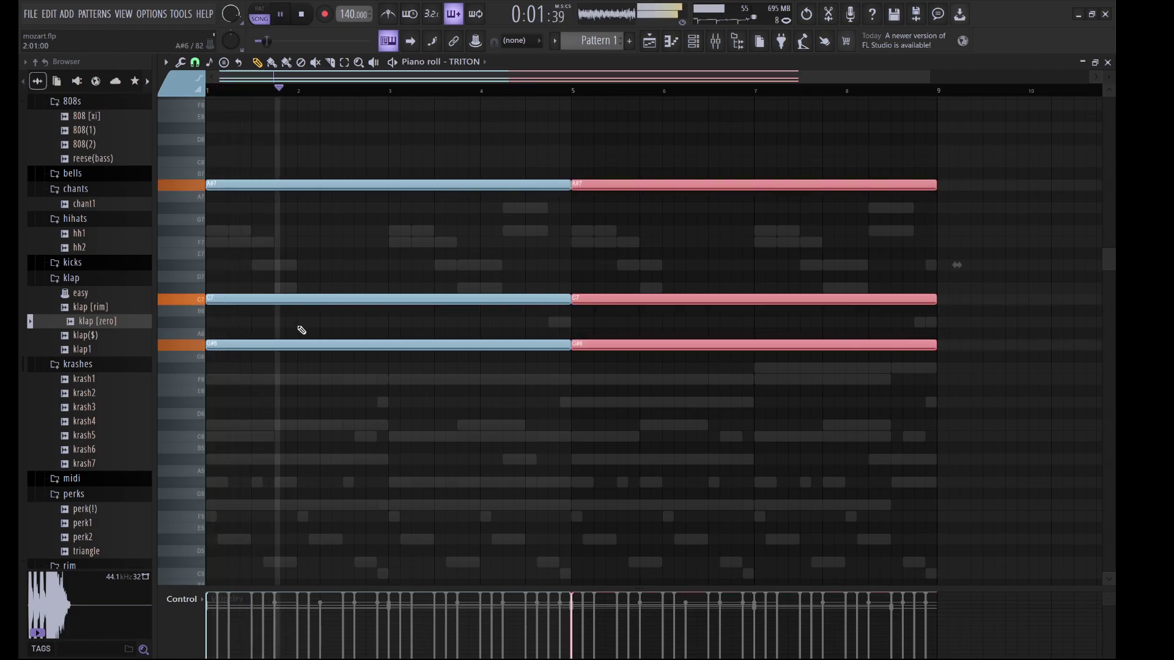
{"action": "left_click", "coordinate": [611, 305]}
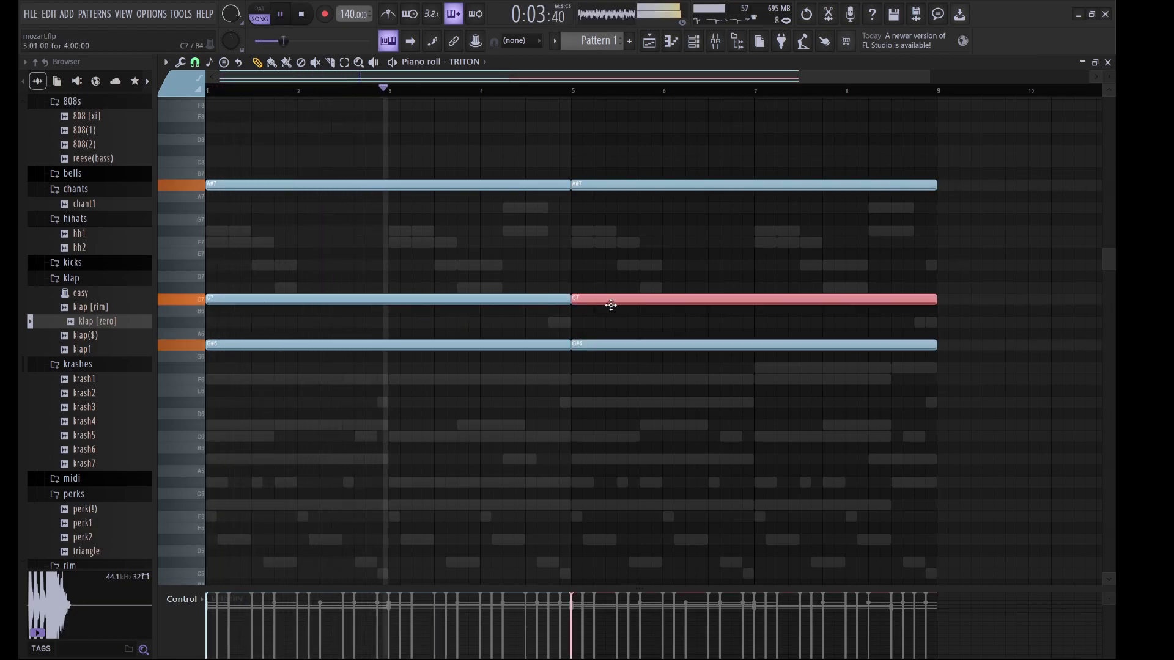
{"action": "key", "text": "ctrl+Down"}
{"action": "left_click", "coordinate": [610, 184]}
{"action": "key", "text": "Down"}
{"action": "key", "text": "Down"}
{"action": "key", "text": "Down"}
{"action": "key", "text": "Down"}
{"action": "key", "text": "Down"}
{"action": "key", "text": "Down"}
{"action": "key", "text": "Down"}
{"action": "key", "text": "Down"}
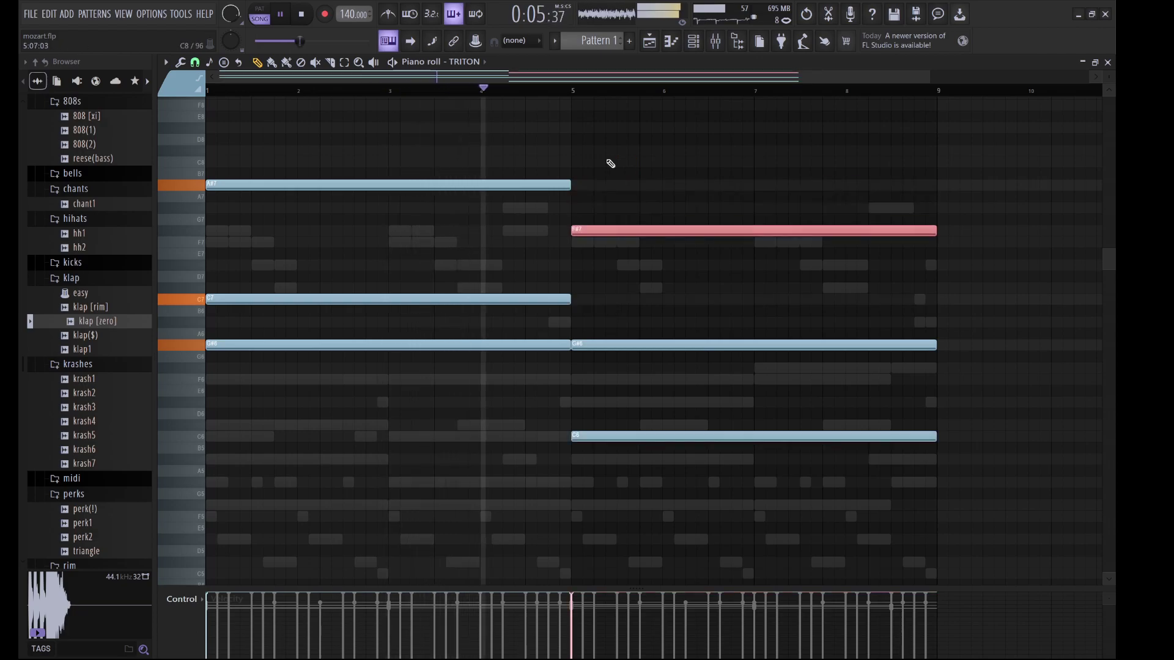
{"action": "key", "text": "Up"}
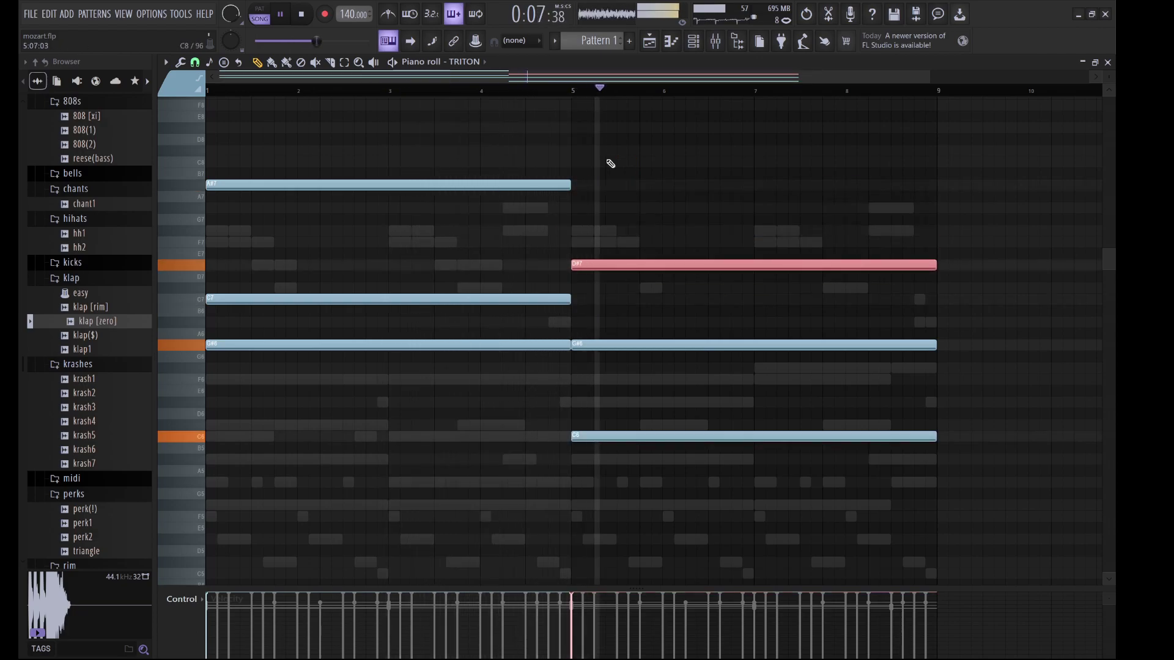
{"action": "left_click_drag", "start_coordinate": [694, 294], "coordinate": [678, 359]}
{"action": "key", "text": "shift+Down"}
{"action": "key", "text": "shift+Down"}
Shorten the second chord to three bars and add a one-bar copy of it in bar 8
{"action": "left_click_drag", "start_coordinate": [921, 487], "coordinate": [841, 266]}
{"action": "key", "text": "ctrl+b"}
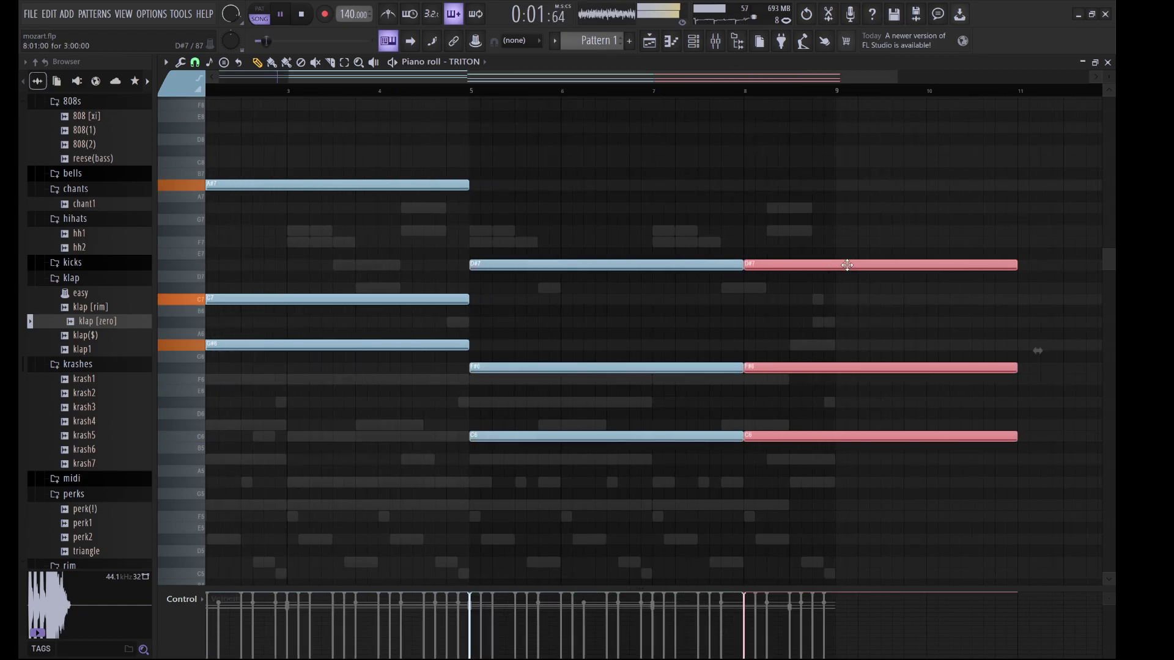
{"action": "left_click_drag", "start_coordinate": [1012, 266], "coordinate": [835, 265]}
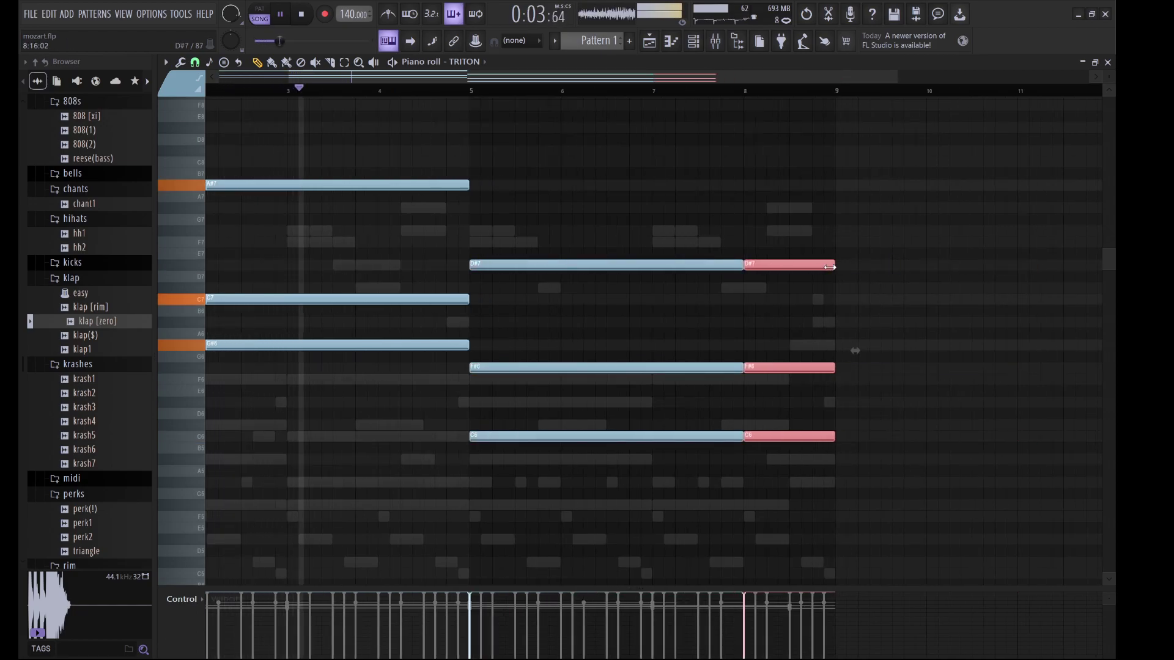
Change the bar 8 chord by moving D#7 to D#6, C6 to C#6 and F#6 to A#6
{"action": "left_click", "coordinate": [802, 267]}
{"action": "key", "text": "ctrl+Down"}
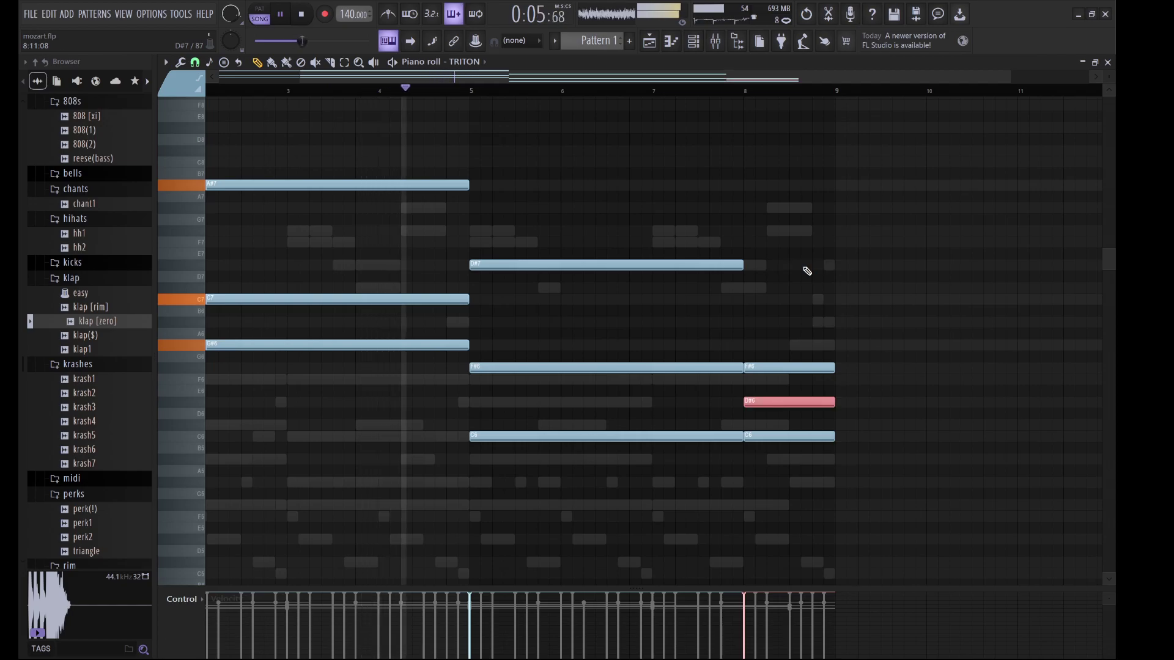
{"action": "left_click", "coordinate": [771, 436]}
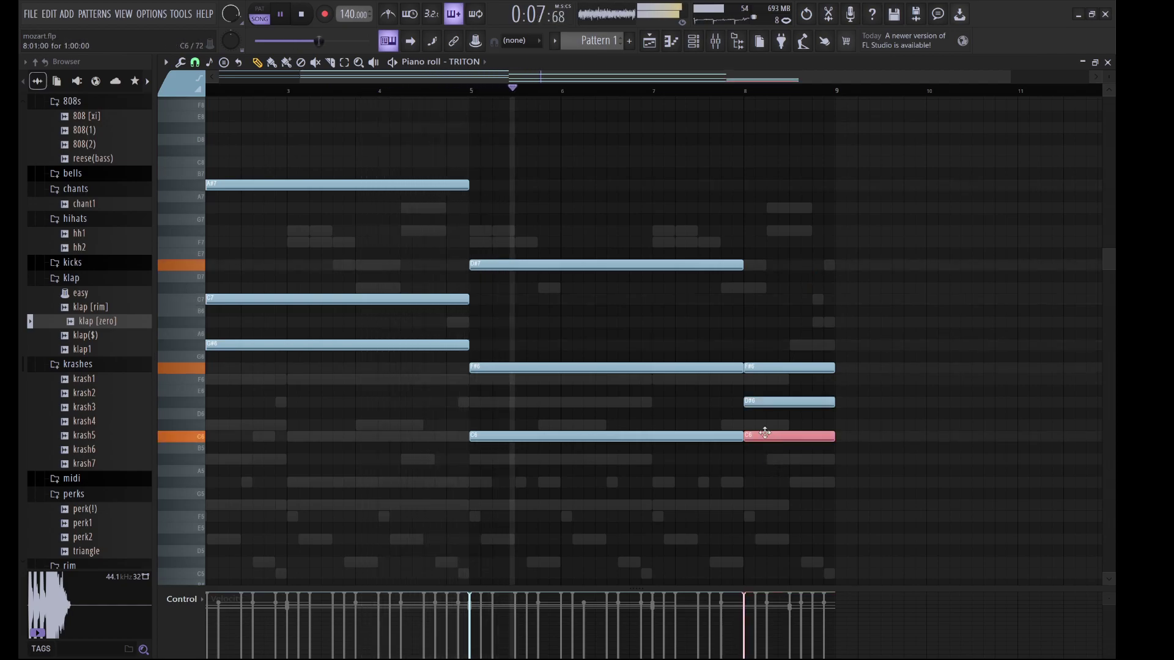
{"action": "key", "text": "Up"}
{"action": "left_click", "coordinate": [780, 367]}
{"action": "key", "text": "Up"}
{"action": "key", "text": "Up"}
{"action": "key", "text": "Up"}
{"action": "key", "text": "Up"}
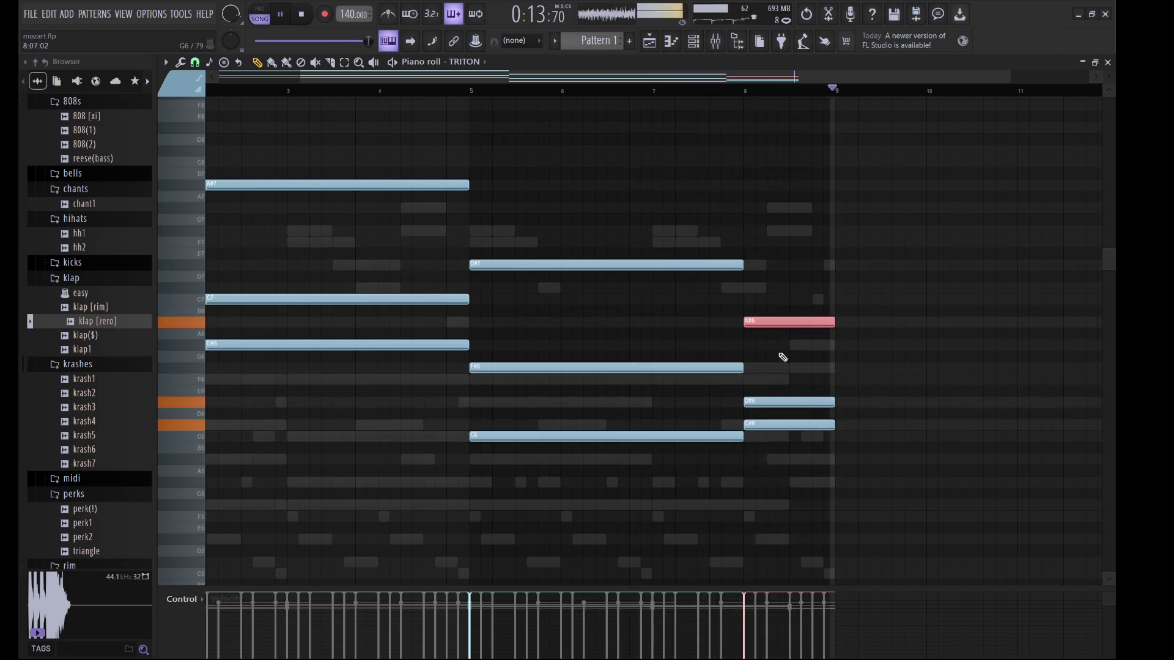
Copy the voice chords to the Sampler channel above TRITON, then solo TRITON and stop playback
{"action": "left_click", "coordinate": [701, 42]}
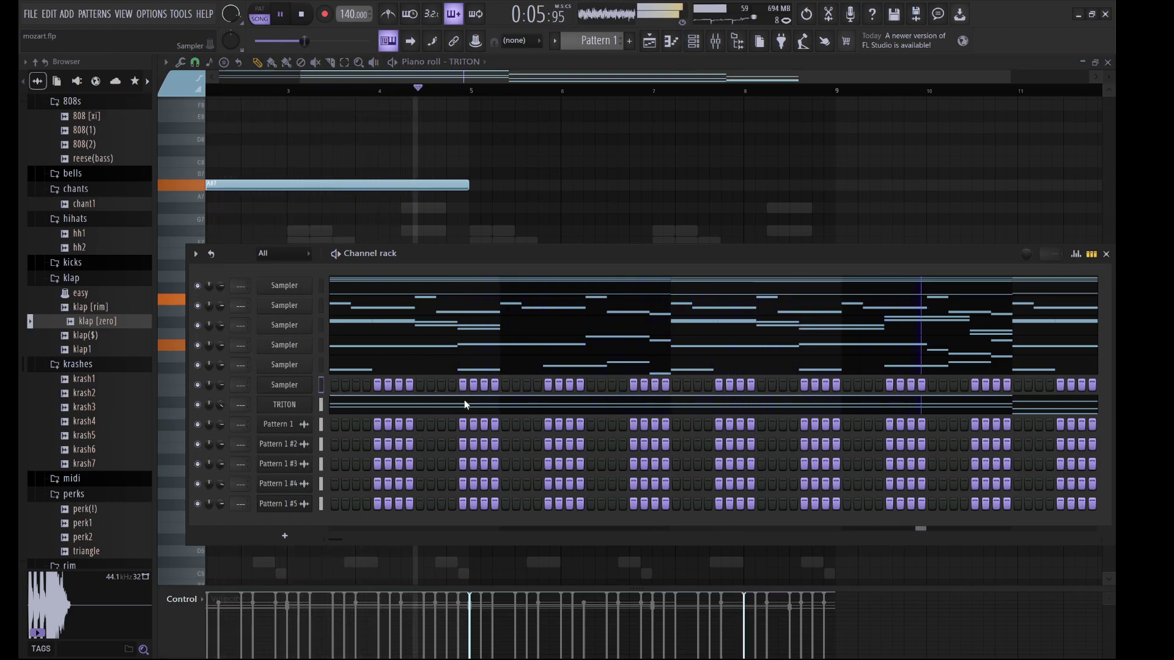
{"action": "key", "text": "Up"}
{"action": "key", "text": "ctrl+v"}
{"action": "right_click", "coordinate": [197, 404]}
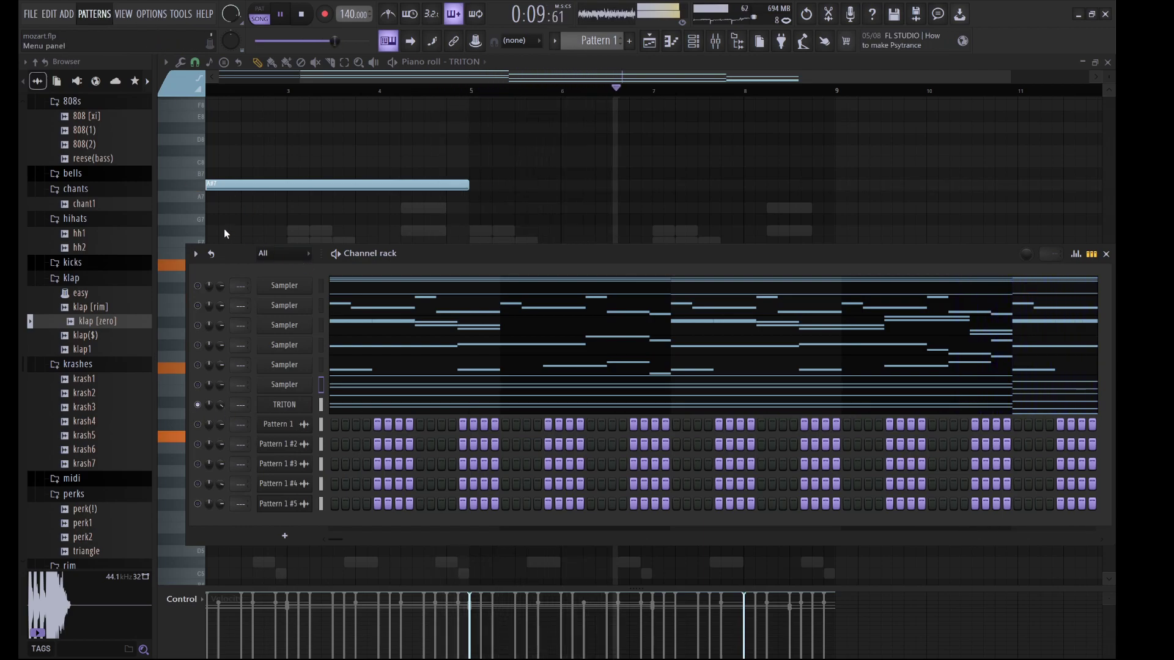
{"action": "key", "text": "space"}
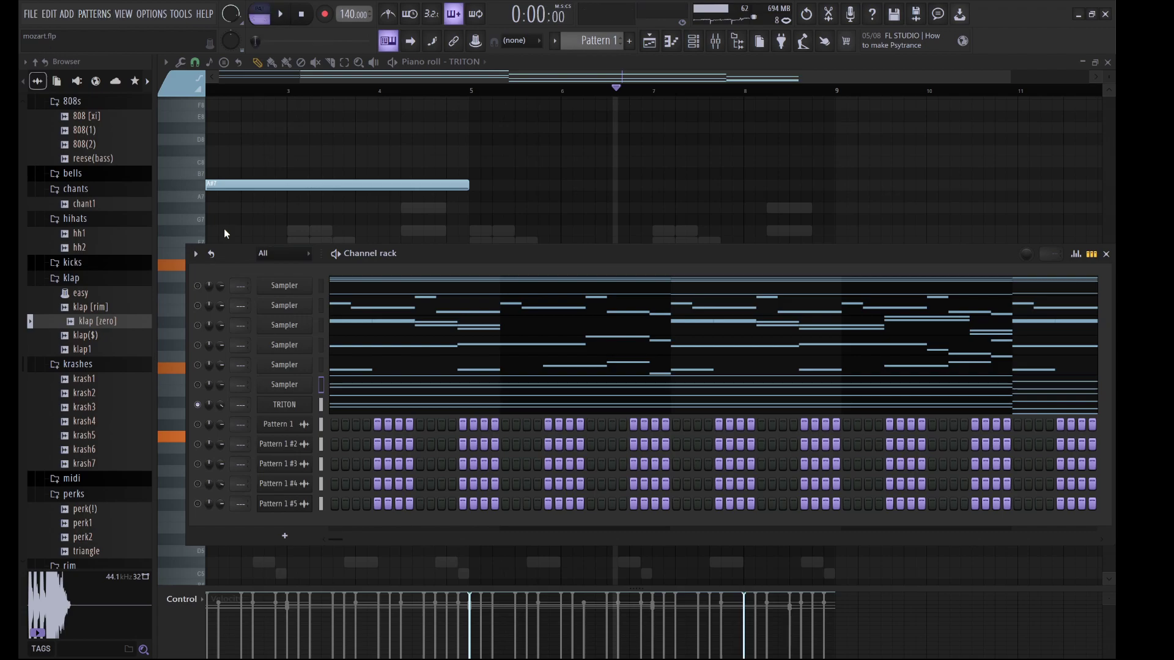
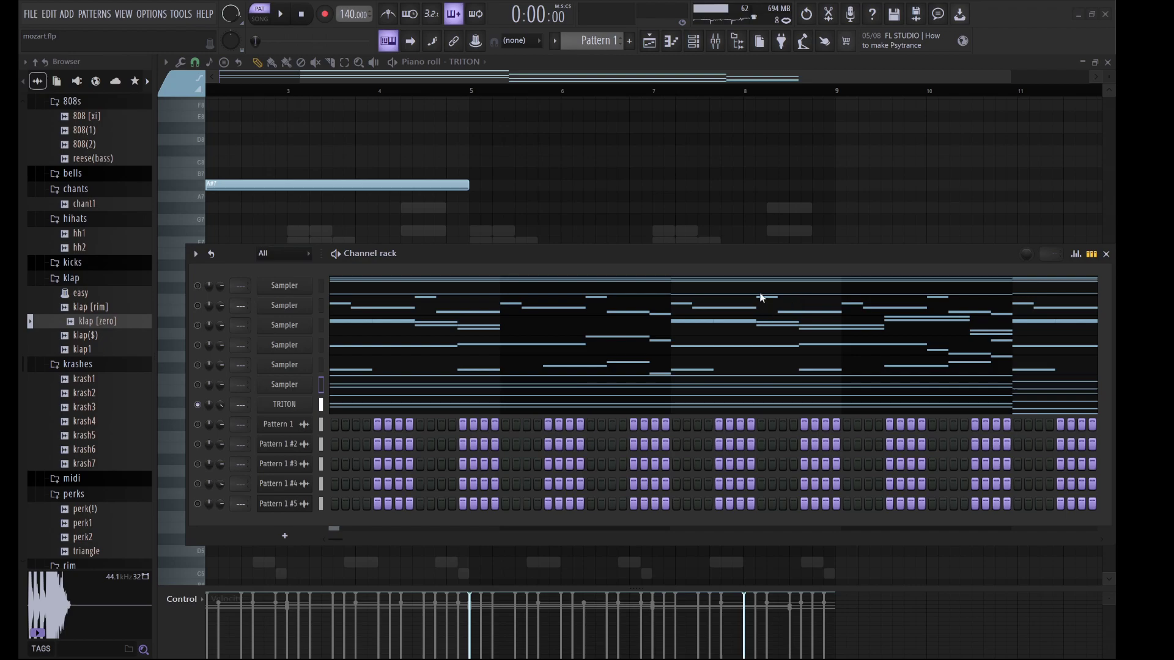
Render the TRITON voice part to an audio clip and set the clip's declicking mode to Generic (bleeding)
{"action": "left_click", "coordinate": [737, 288]}
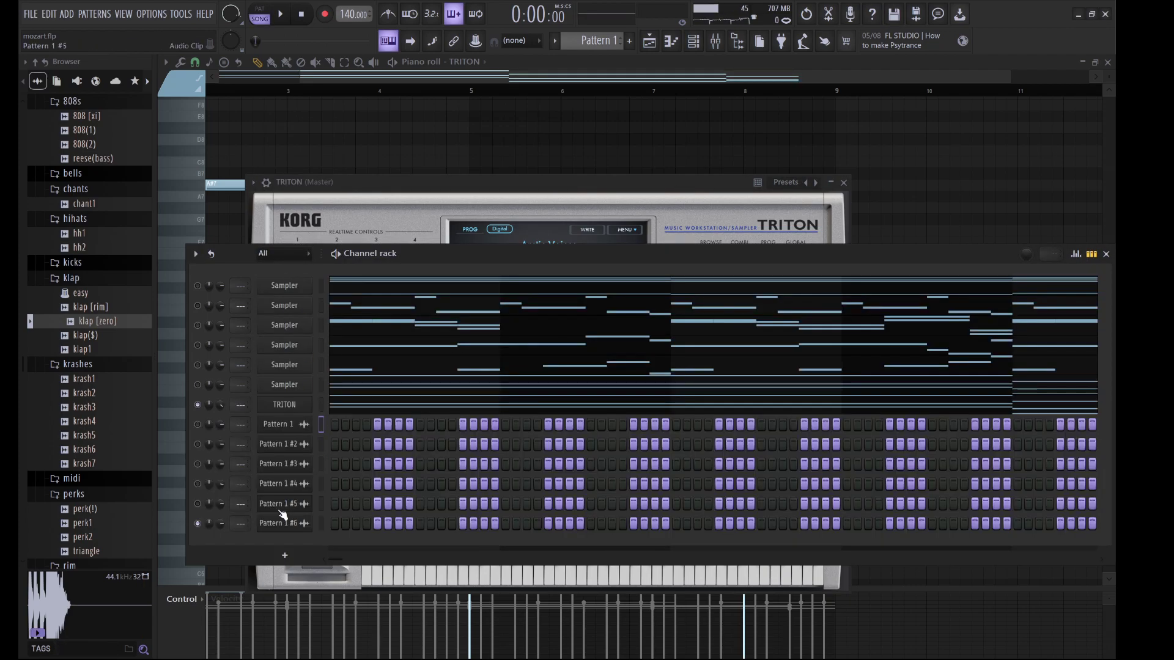
{"action": "left_click", "coordinate": [283, 523]}
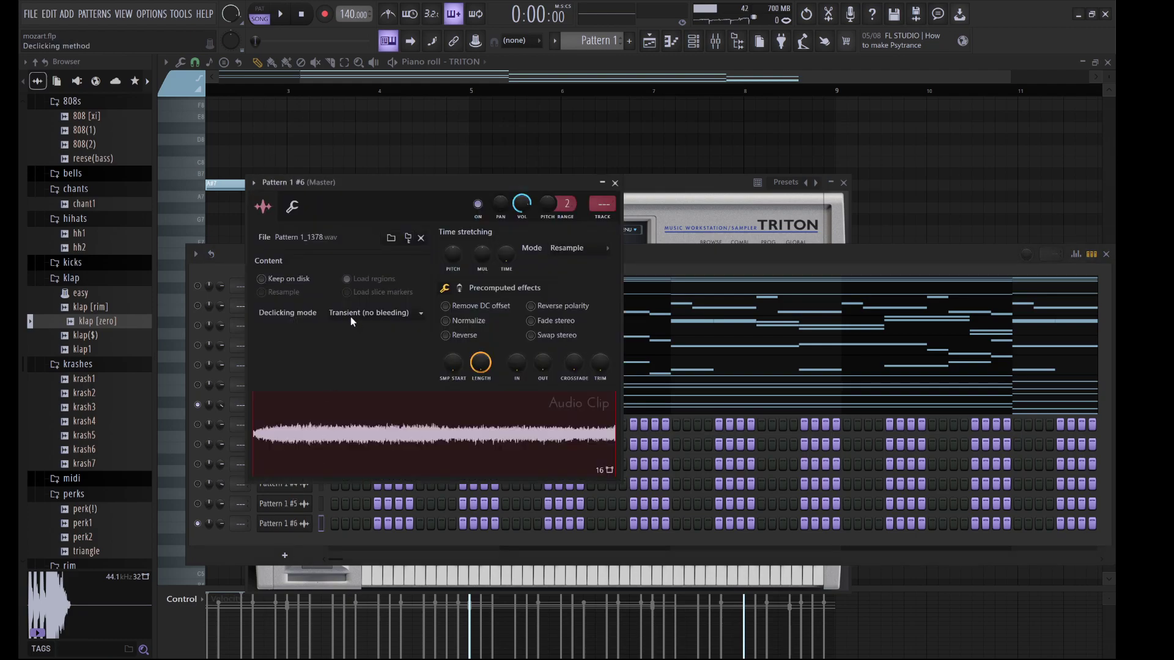
{"action": "left_click", "coordinate": [370, 363]}
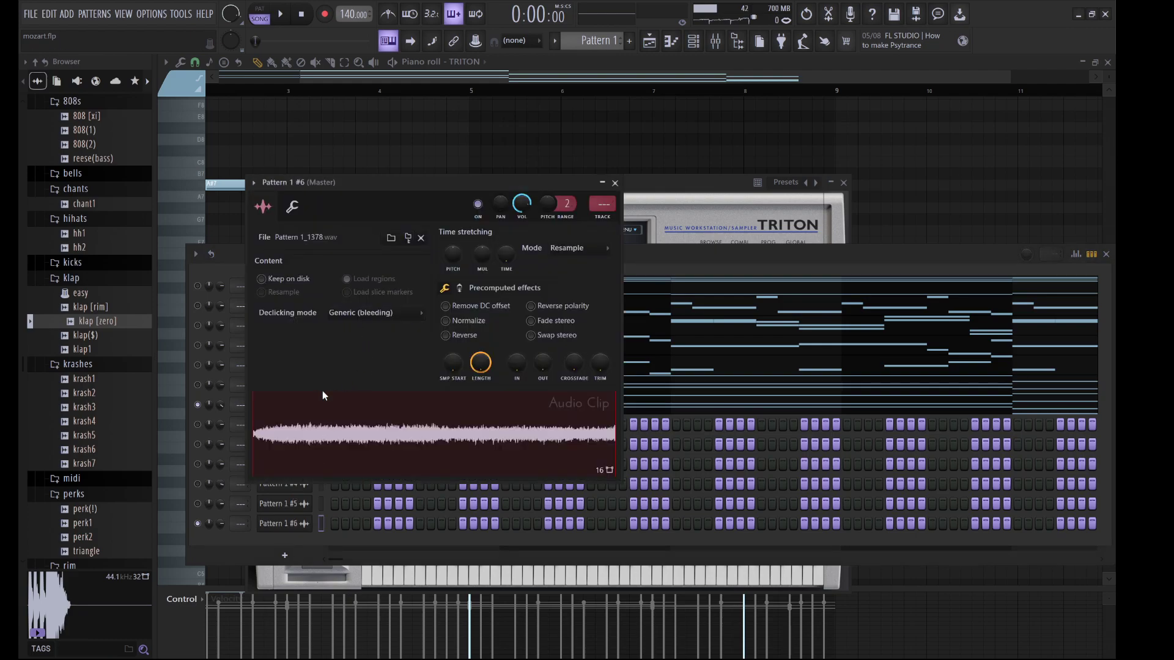
Unmute every channel except TRITON, play back the song and save the project
{"action": "left_click", "coordinate": [196, 405]}
{"action": "key", "text": "space"}
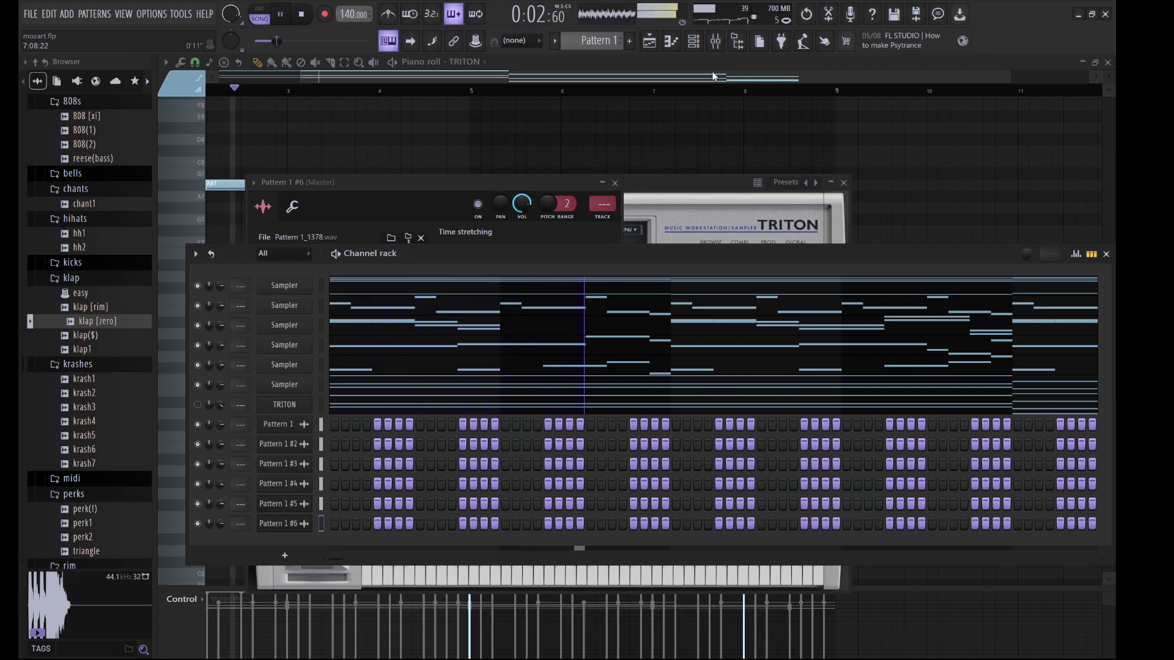
{"action": "left_click", "coordinate": [299, 409]}
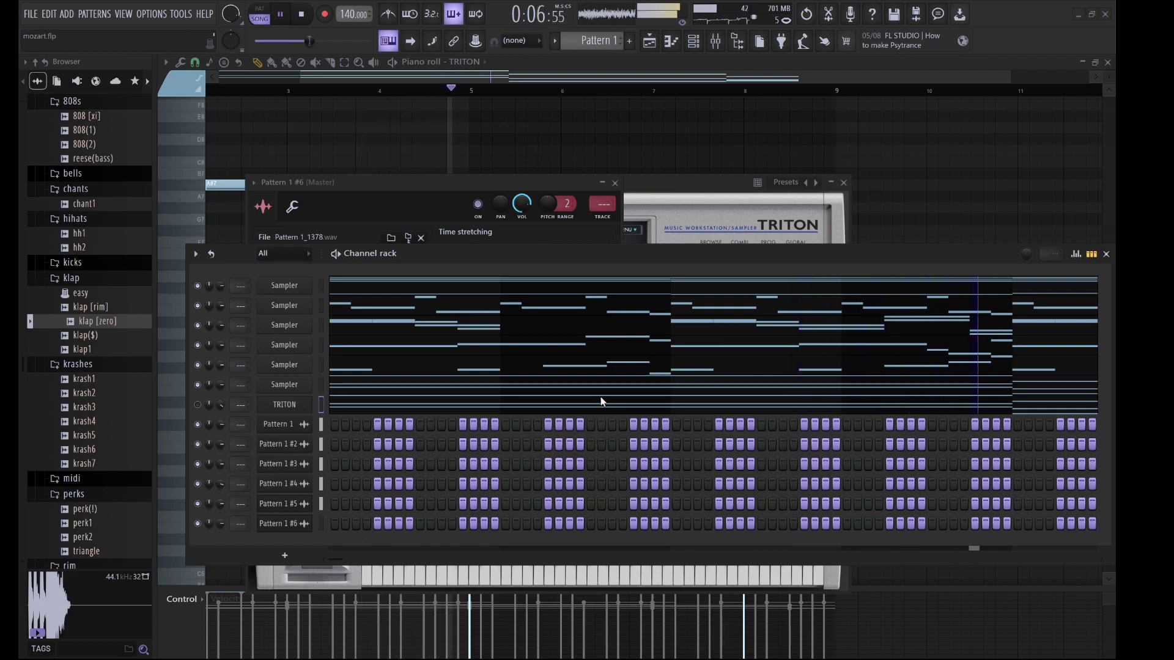
{"action": "key", "text": "ctrl+s"}
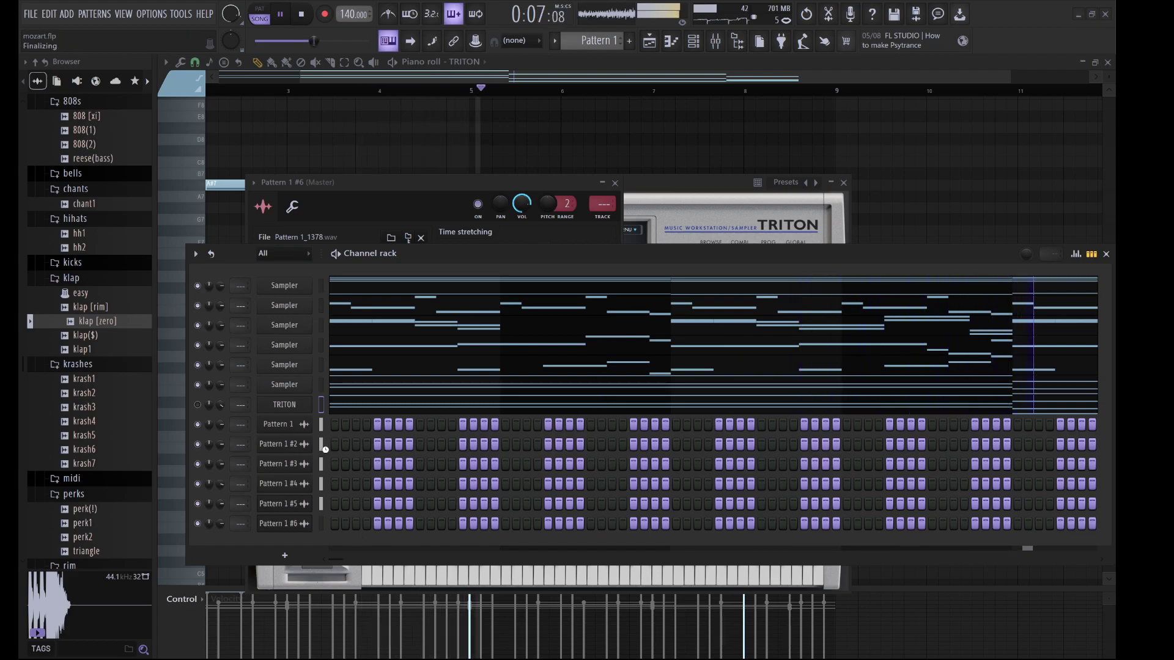
Delete the TRITON channel and route the six Pattern 1 audio clip channels to mixer tracks 1–6
{"action": "left_click_drag", "start_coordinate": [321, 424], "coordinate": [326, 494]}
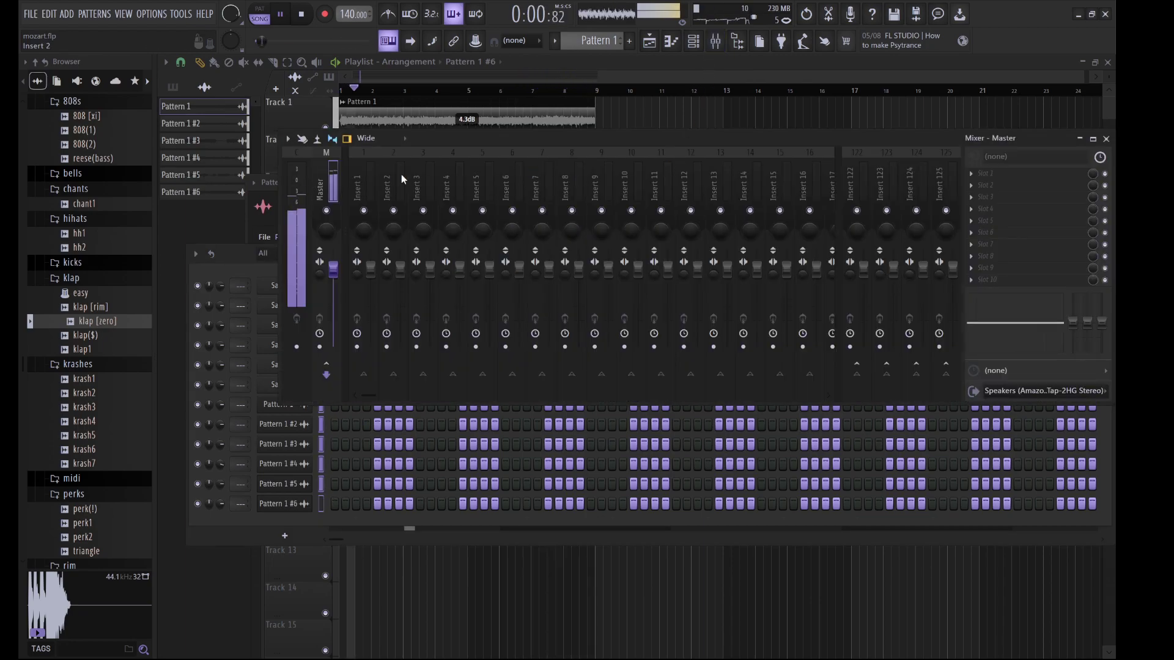
{"action": "left_click", "coordinate": [361, 170]}
{"action": "key", "text": "ctrl+l"}
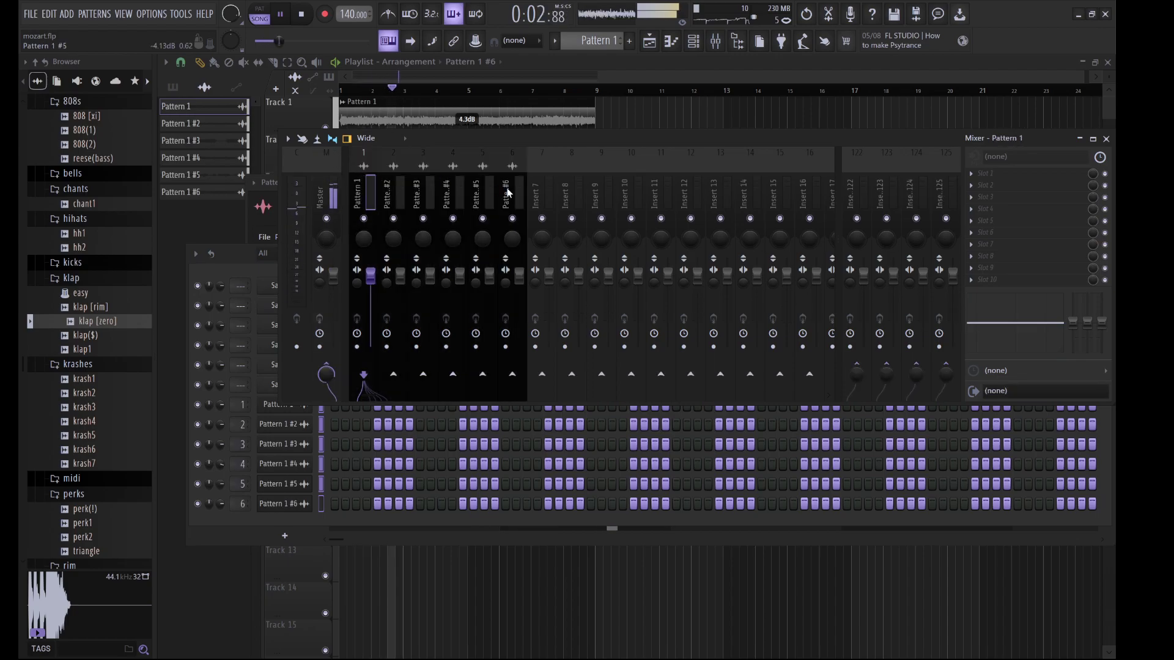
Route mixer tracks Pattern 1 through Pattern 1 #6 only to Insert 7
{"action": "left_click_drag", "start_coordinate": [517, 196], "coordinate": [414, 184]}
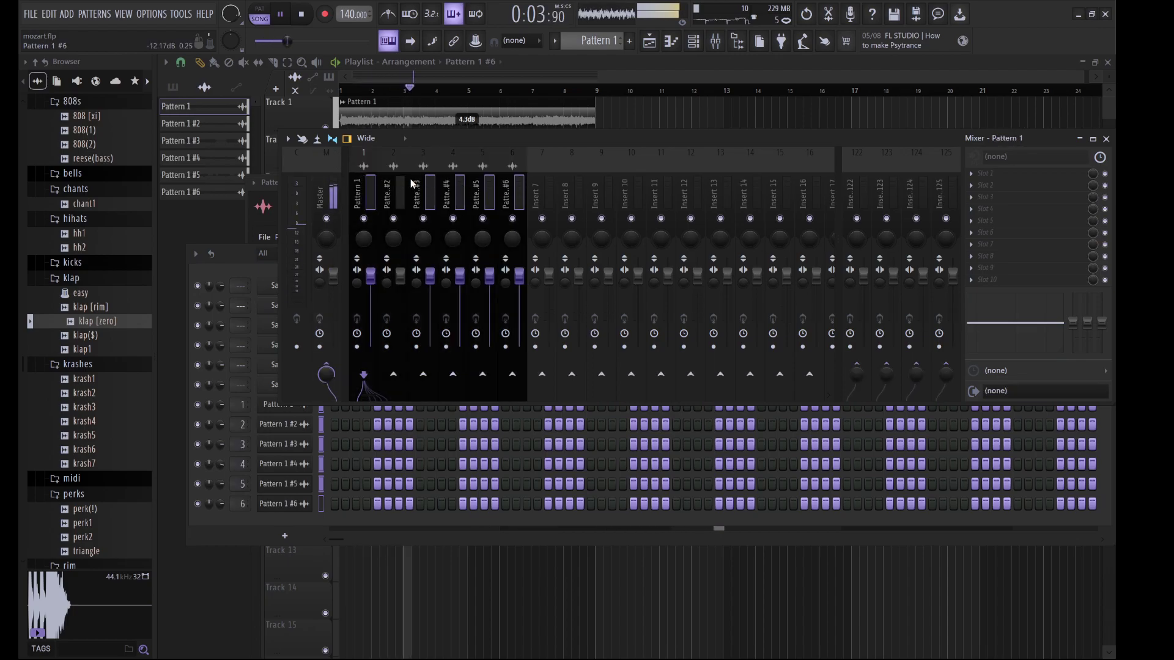
{"action": "left_click", "coordinate": [542, 193]}
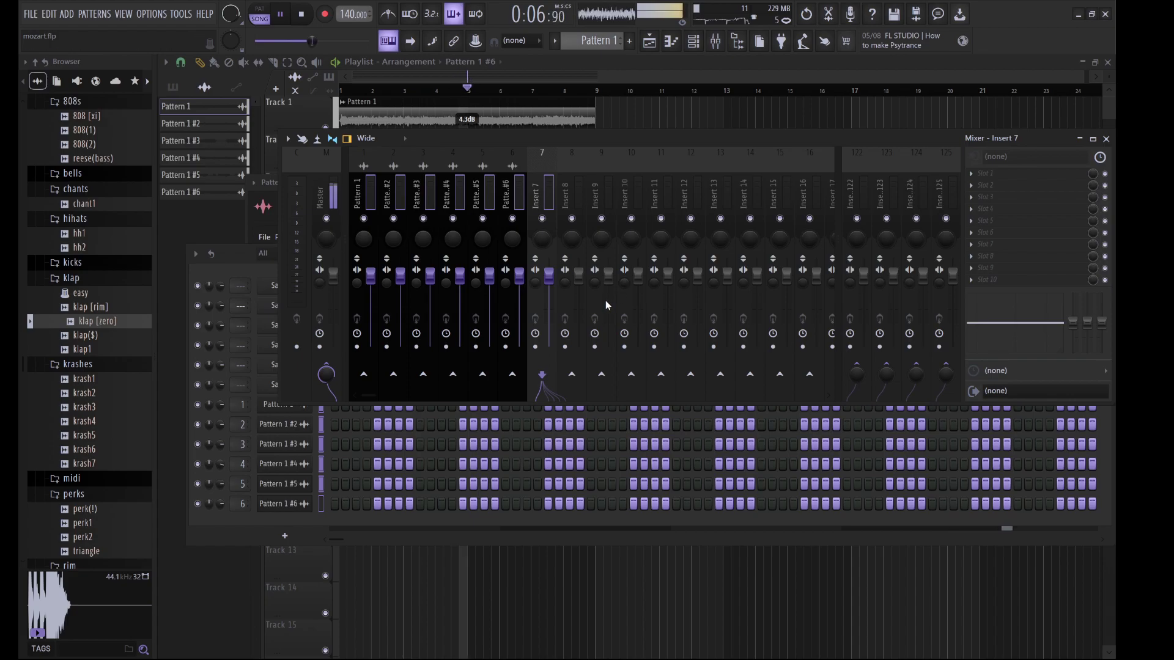
Add Fruity soft clipper to the Master track and set its post gain to 78%
{"action": "left_click", "coordinate": [322, 195]}
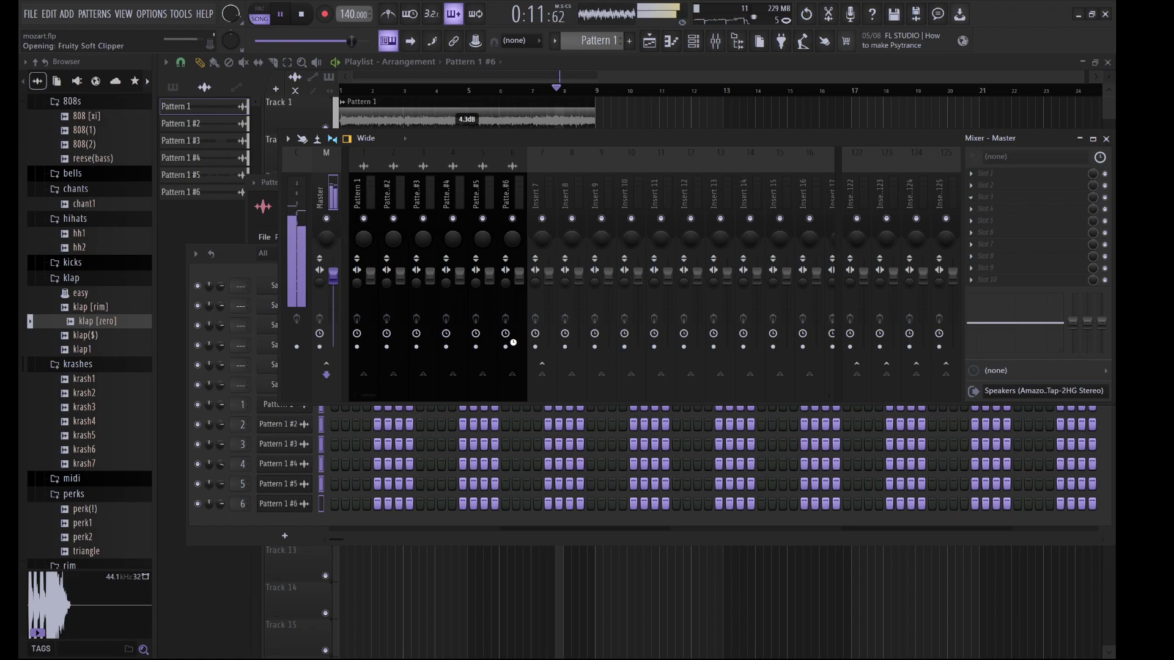
{"action": "left_click_drag", "start_coordinate": [288, 212], "coordinate": [288, 217]}
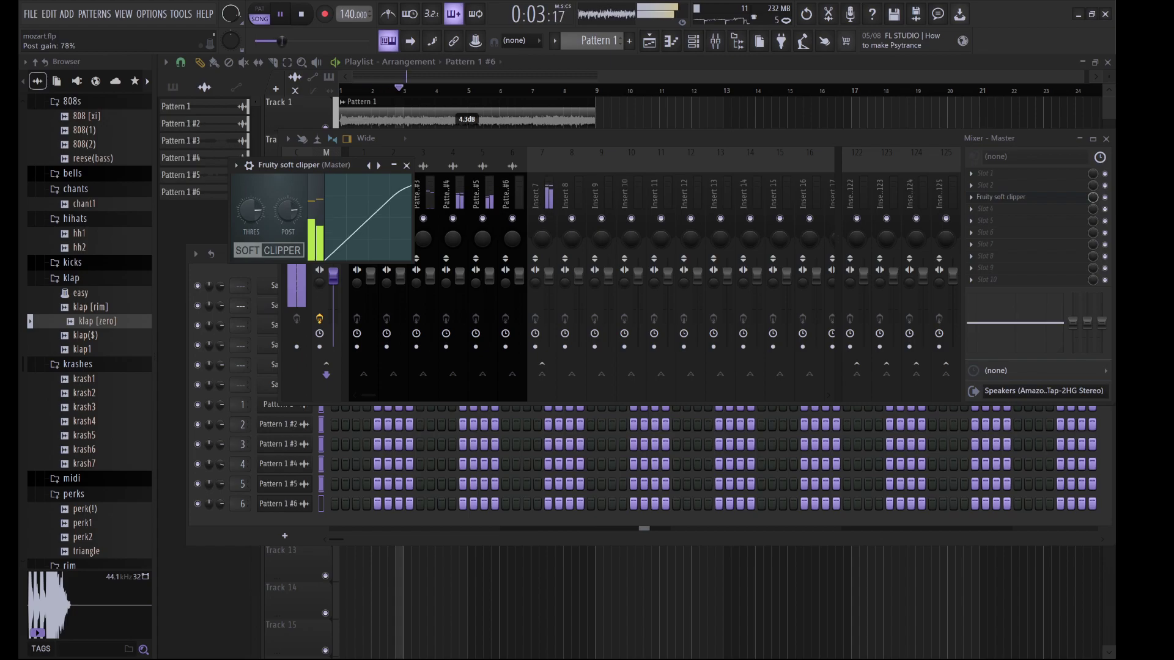
Pull the volume faders of mixer tracks Pattern 1 #2 through Pattern 1 #6 down to 0%
{"action": "left_click", "coordinate": [508, 198]}
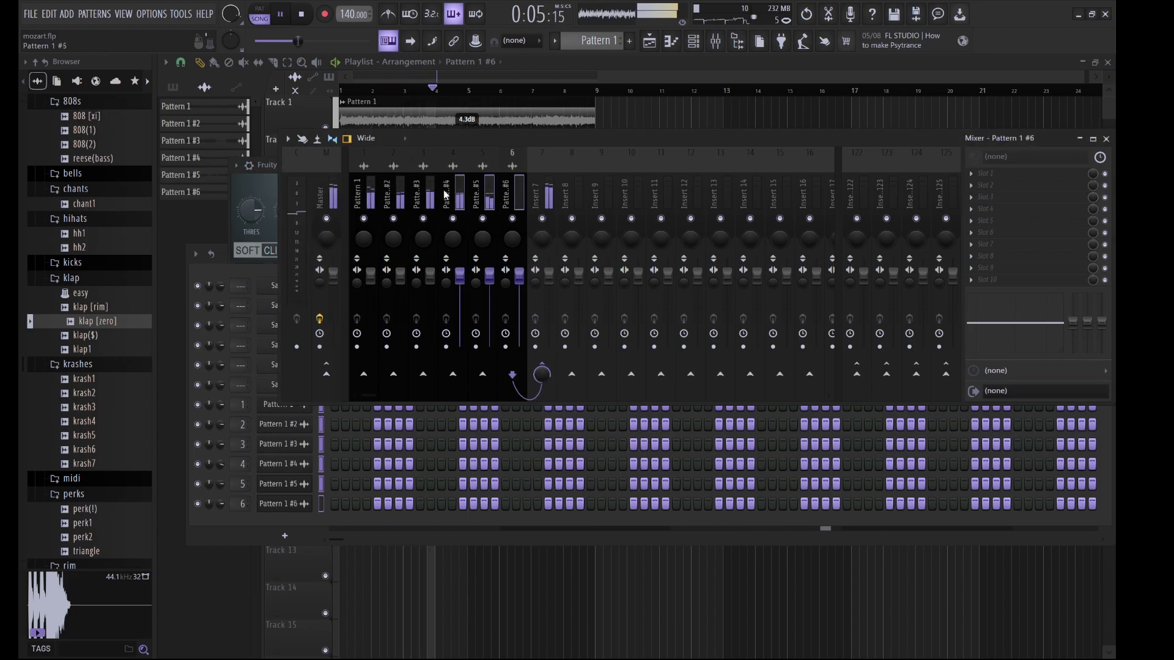
{"action": "left_click", "coordinate": [416, 199]}
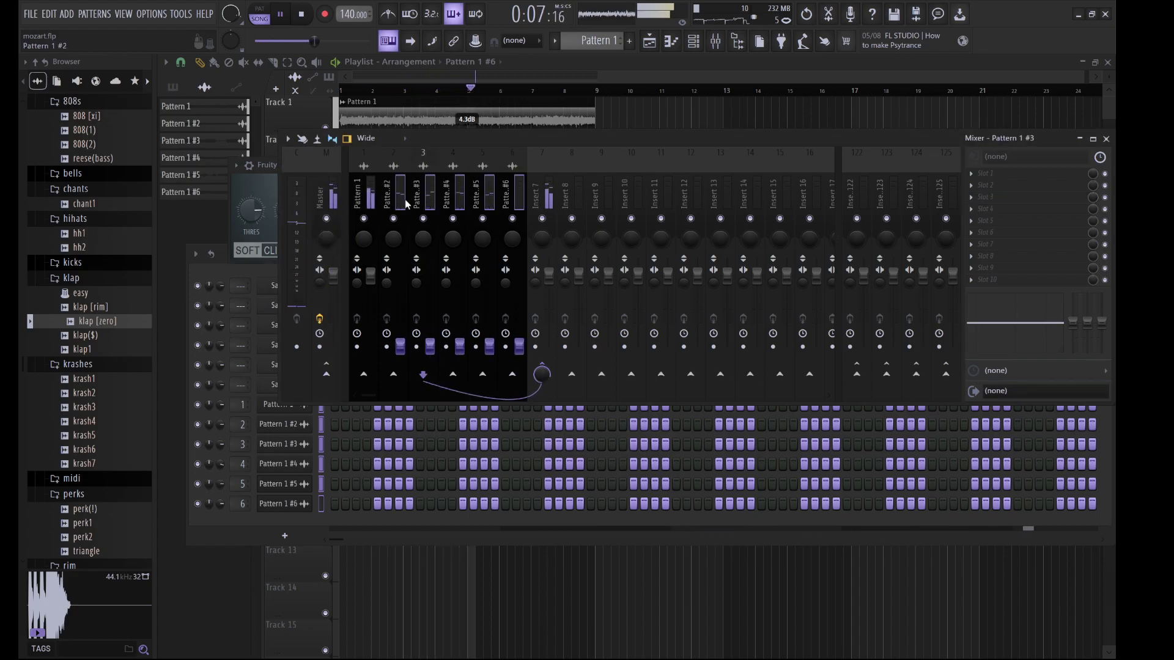
Add Fruity parametric EQ 2 to the Pattern 1 track, cutting the extreme lows and highs and boosting the low mids and high mids
{"action": "left_click", "coordinate": [372, 197]}
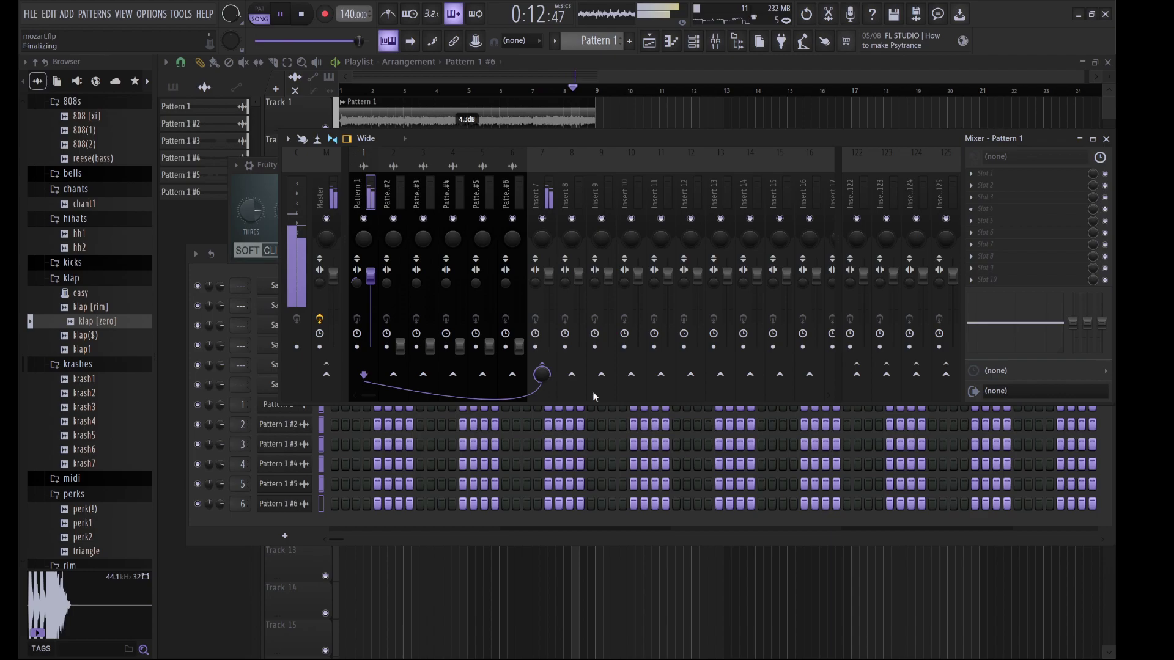
{"action": "left_click_drag", "start_coordinate": [342, 333], "coordinate": [328, 408]}
{"action": "left_click_drag", "start_coordinate": [454, 329], "coordinate": [615, 408]}
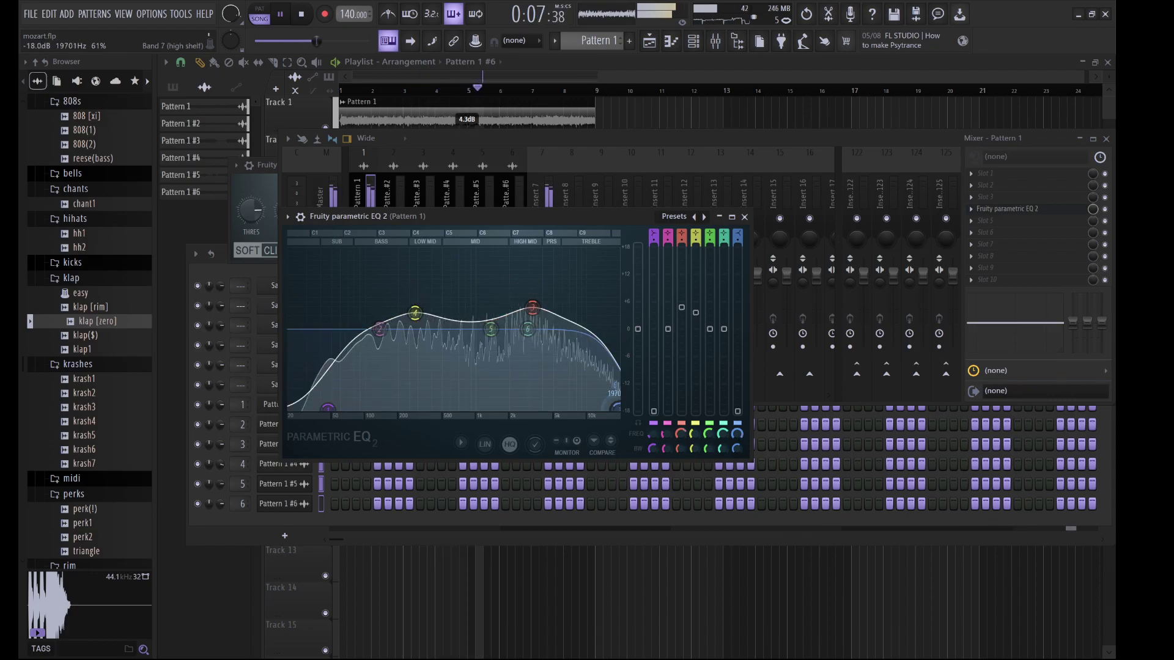
{"action": "left_click", "coordinate": [745, 217]}
Raise the Pattern 1 #2 track's volume and add Fruity parametric EQ 2 with a low cut at 173 Hz, a high cut and two mid boosts
{"action": "left_click_drag", "start_coordinate": [399, 347], "coordinate": [387, 291]}
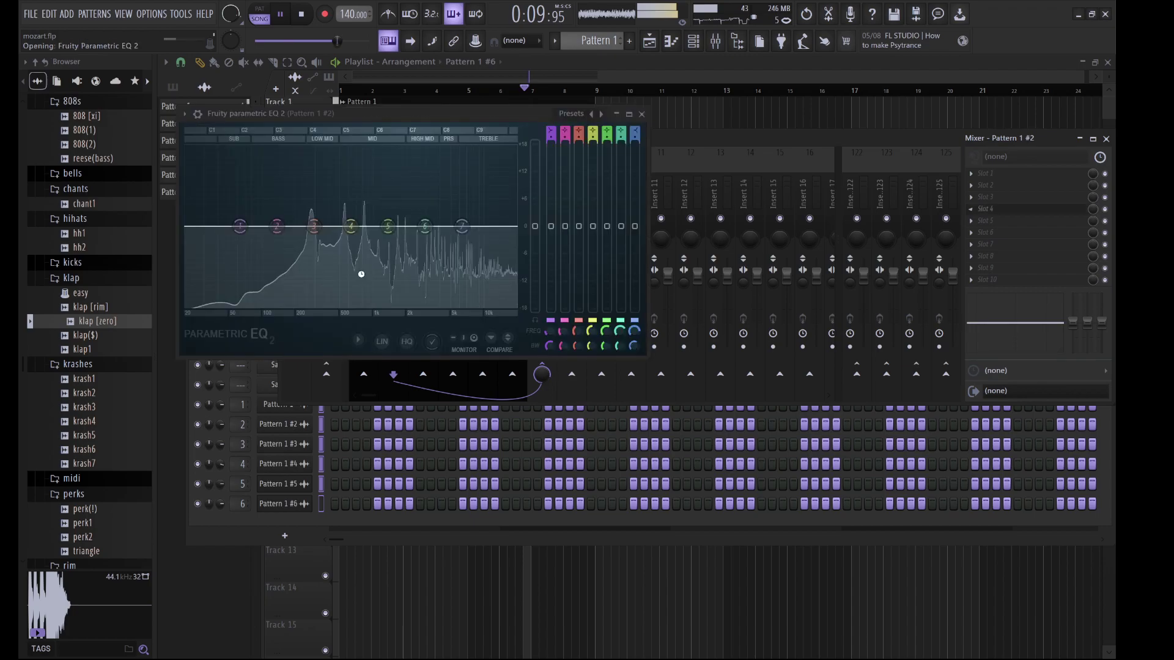
{"action": "left_click_drag", "start_coordinate": [241, 227], "coordinate": [283, 304]}
{"action": "left_click_drag", "start_coordinate": [388, 226], "coordinate": [491, 307]}
{"action": "left_click_drag", "start_coordinate": [438, 207], "coordinate": [439, 211]}
{"action": "left_click_drag", "start_coordinate": [283, 306], "coordinate": [288, 306]}
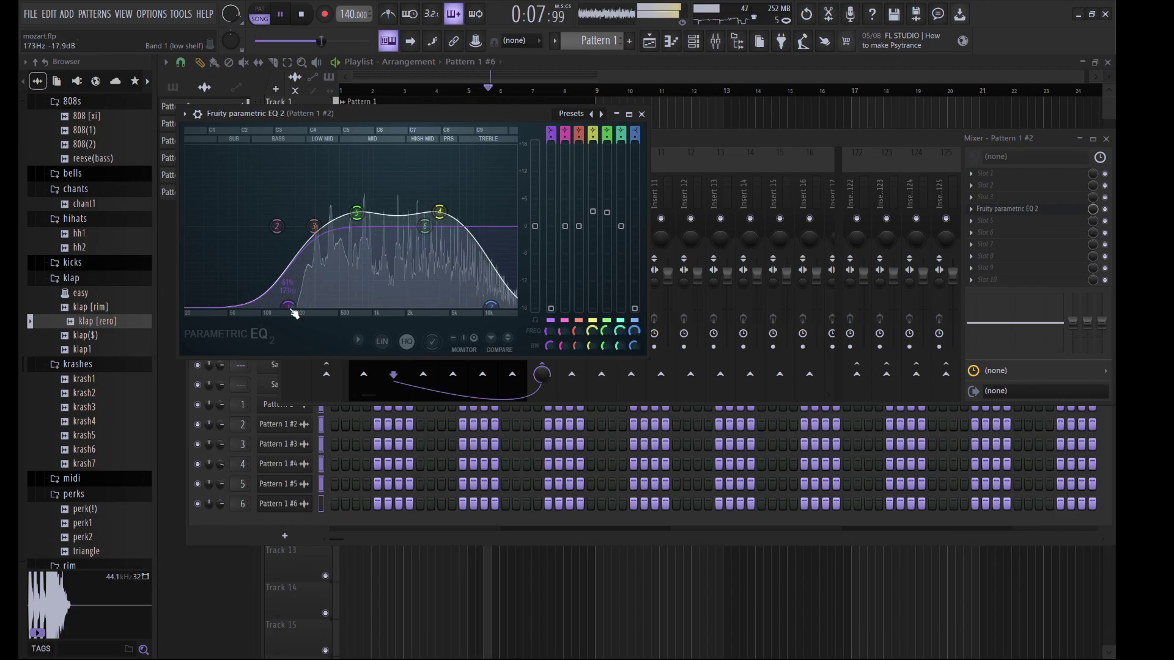
{"action": "left_click", "coordinate": [641, 113]}
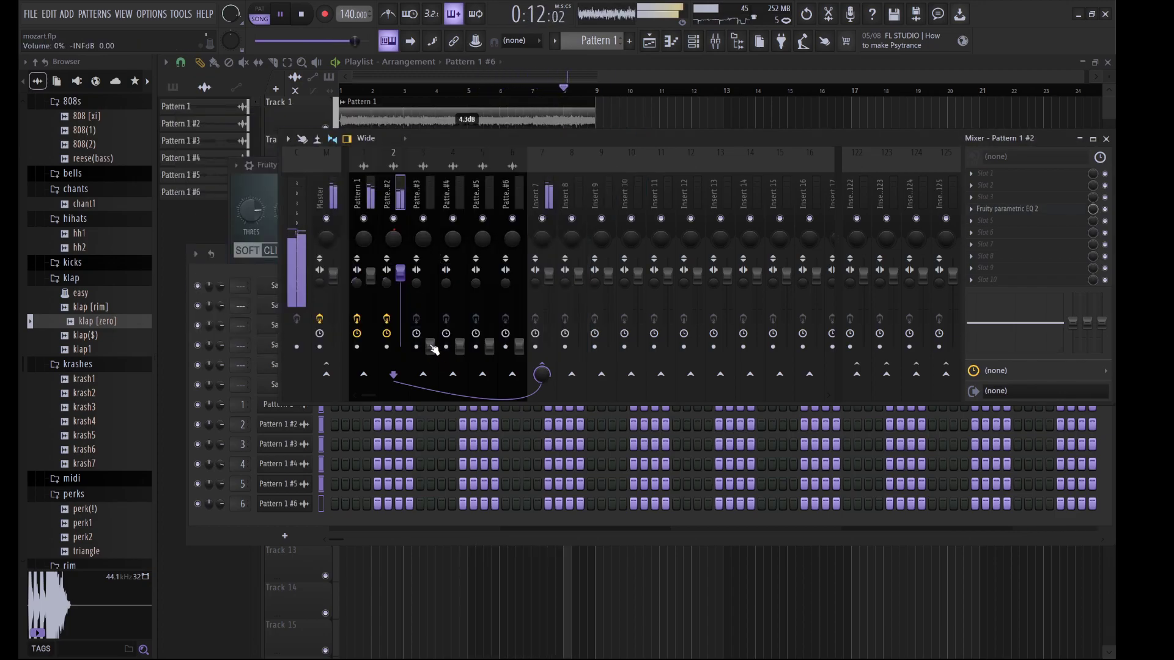
Raise the Pattern 1 #3 track's volume to 97%, adjust its stereo separation and save the project
{"action": "left_click", "coordinate": [429, 318]}
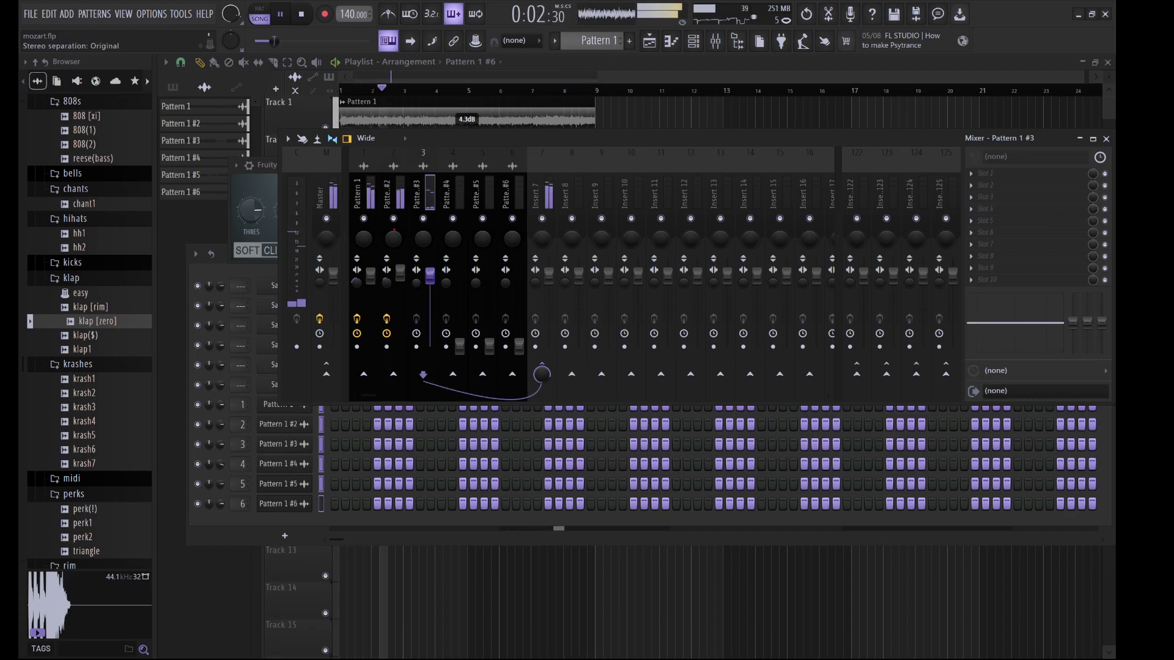
{"action": "left_click_drag", "start_coordinate": [416, 283], "coordinate": [415, 287]}
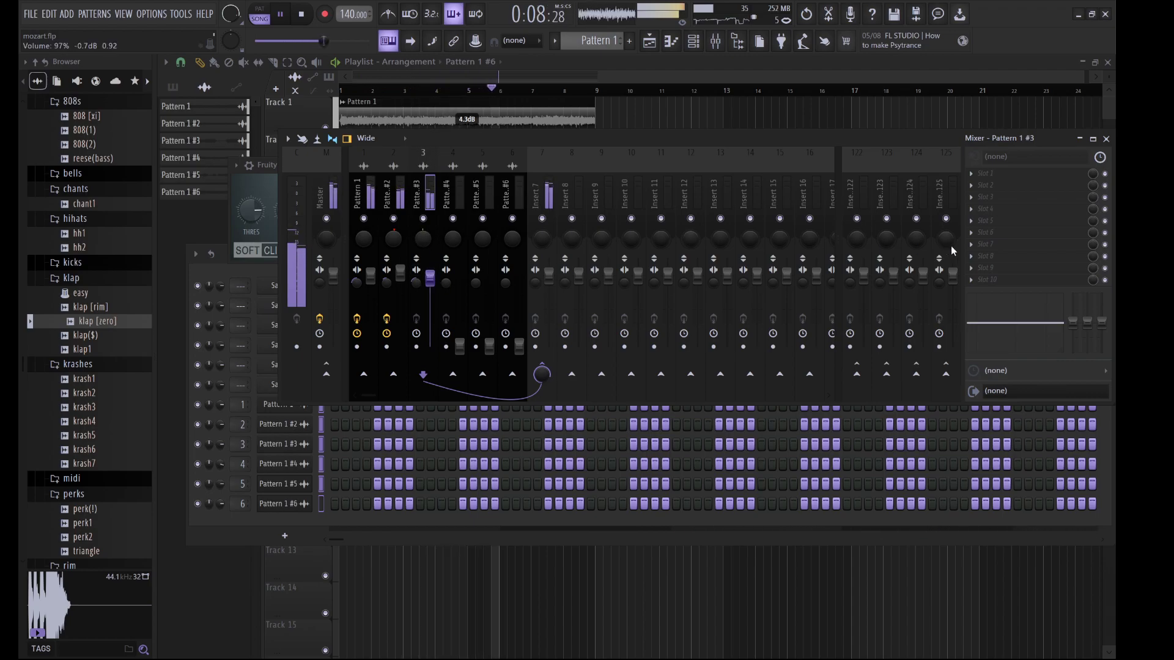
{"action": "key", "text": "ctrl+s"}
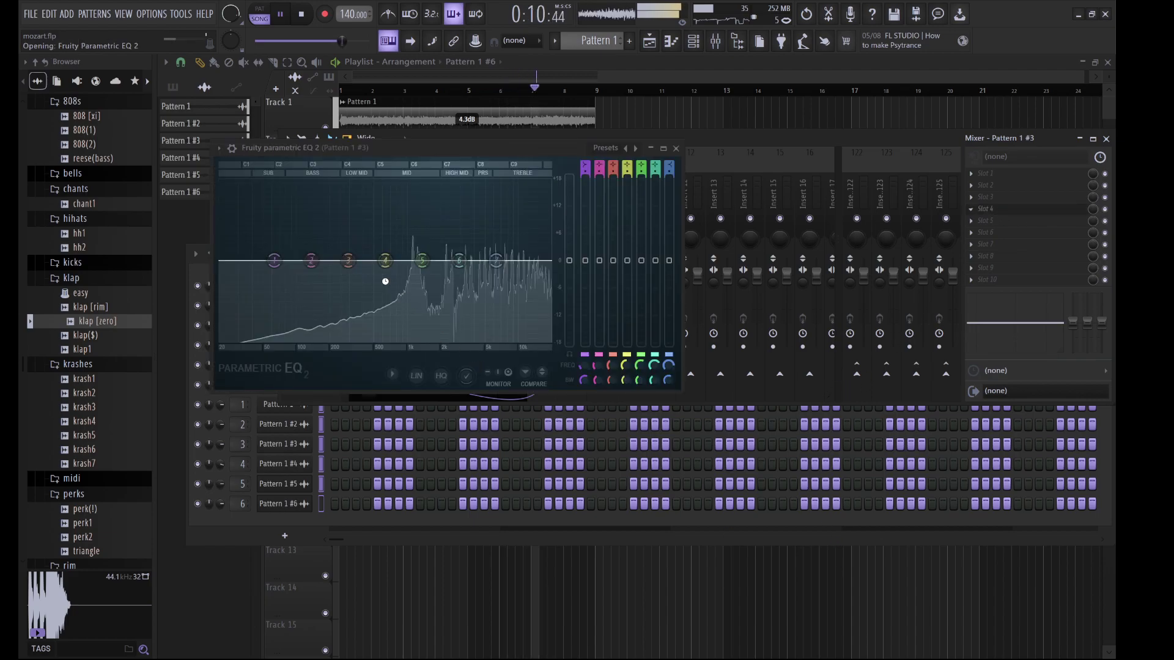
Shape Pattern 1 #3 in Fruity parametric EQ 2 with a low cut at 413 Hz, a high cut and two gentle boosts between them
{"action": "left_click_drag", "start_coordinate": [274, 261], "coordinate": [359, 339]}
{"action": "left_click_drag", "start_coordinate": [459, 261], "coordinate": [549, 340]}
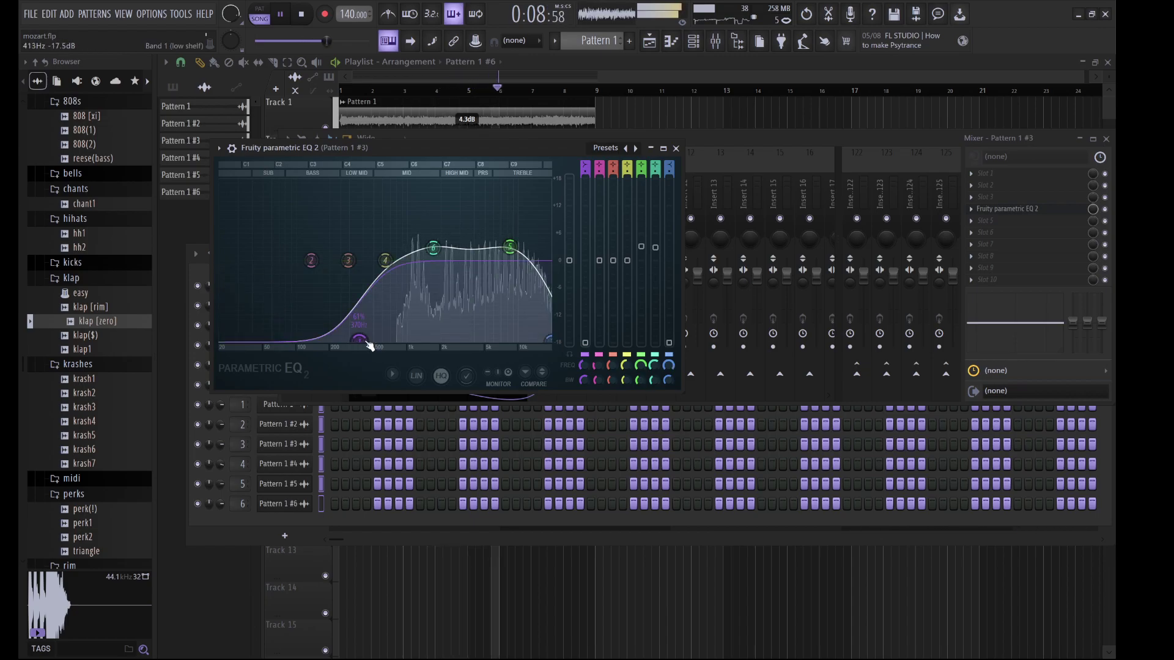
{"action": "left_click", "coordinate": [676, 149]}
Raise Pattern 1 #4's volume, adjust its stereo separation, and EQ it with a 384 Hz low cut, a 19876 Hz high cut and two boosts
{"action": "left_click", "coordinate": [463, 350]}
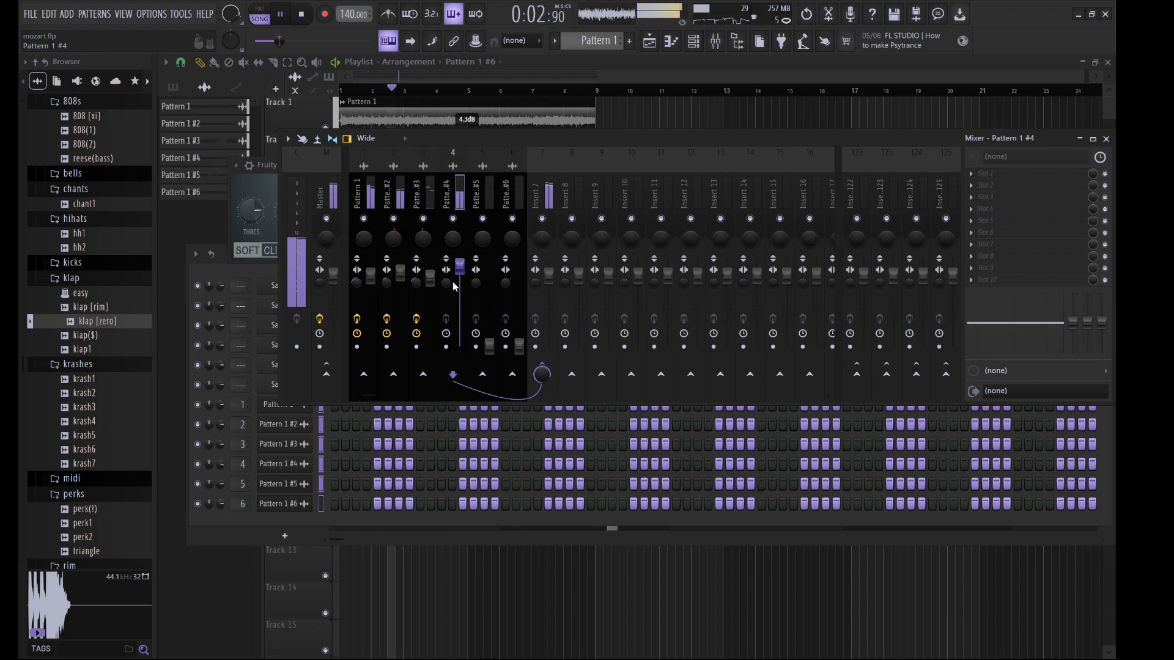
{"action": "mouse_move", "coordinate": [445, 283]}
{"action": "left_mouse_down"}
{"action": "mouse_move", "coordinate": [446, 298]}
{"action": "mouse_move", "coordinate": [460, 274]}
{"action": "left_mouse_up"}
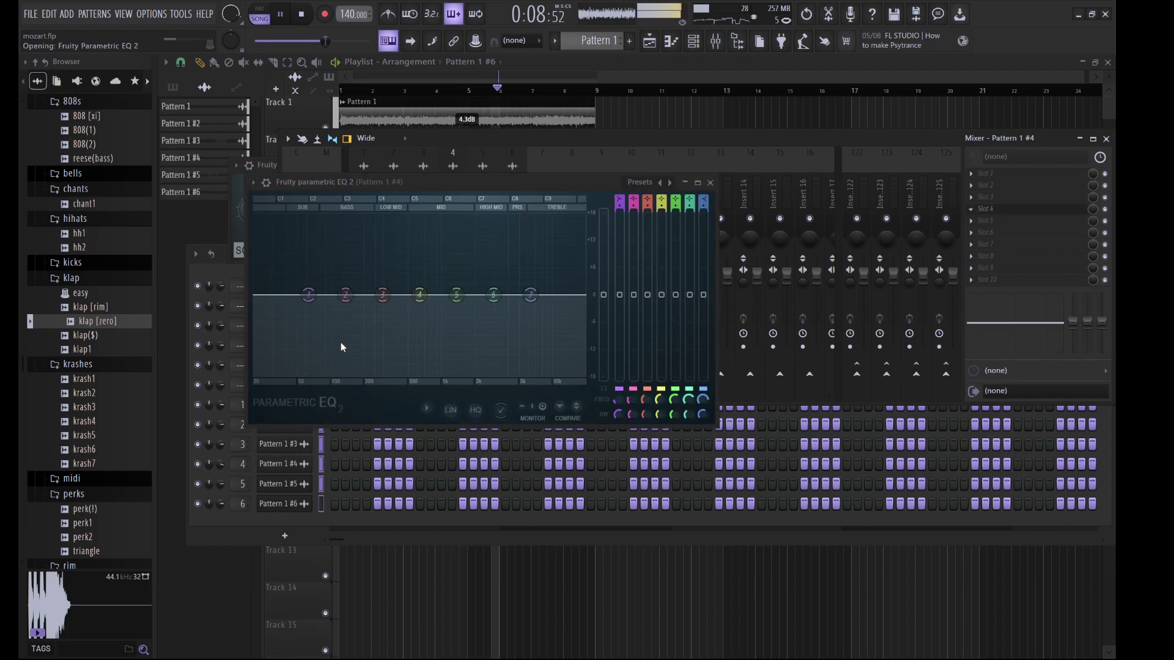
{"action": "left_click_drag", "start_coordinate": [309, 295], "coordinate": [390, 373]}
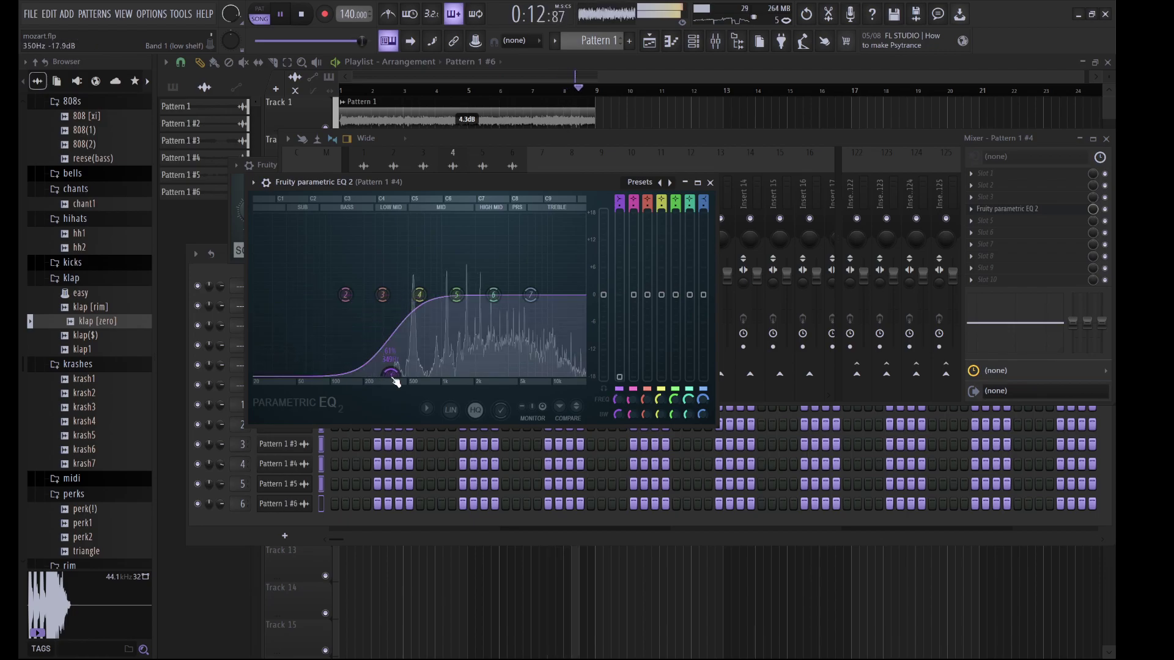
{"action": "left_click_drag", "start_coordinate": [493, 295], "coordinate": [585, 371]}
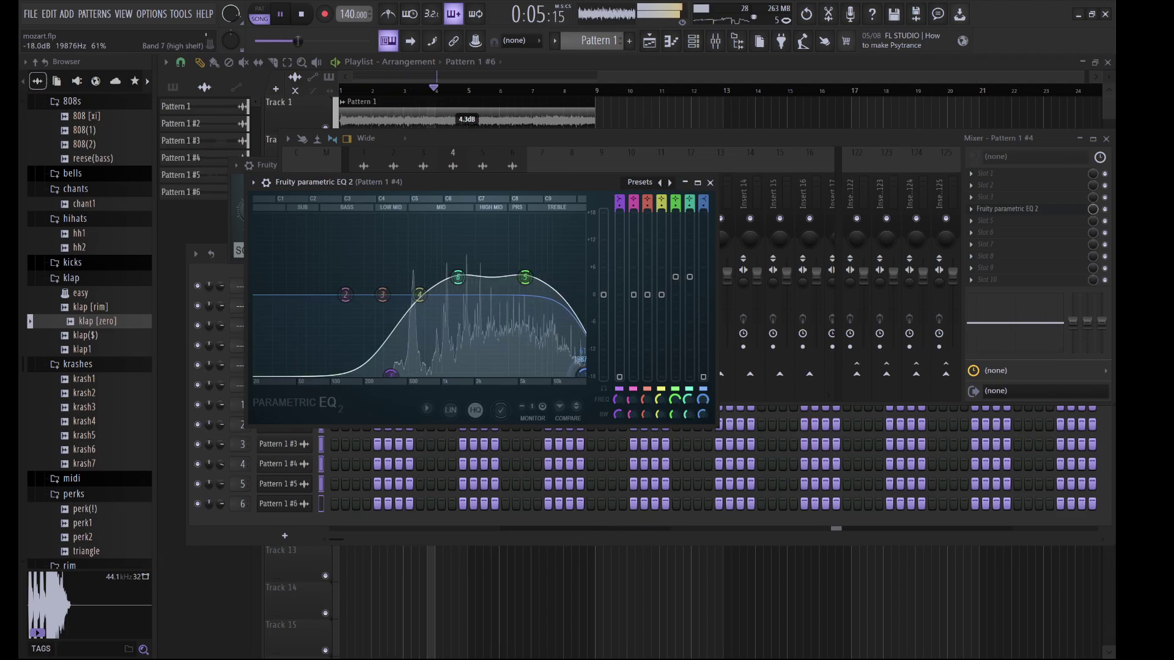
{"action": "left_click_drag", "start_coordinate": [391, 373], "coordinate": [396, 374]}
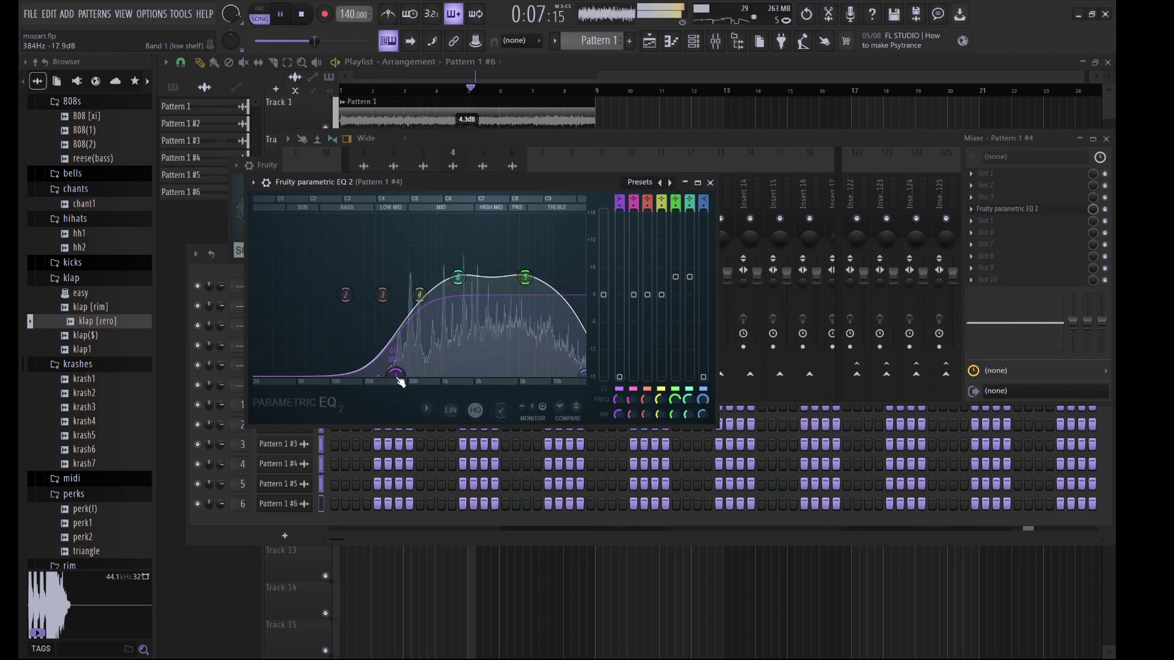
{"action": "left_click", "coordinate": [710, 183]}
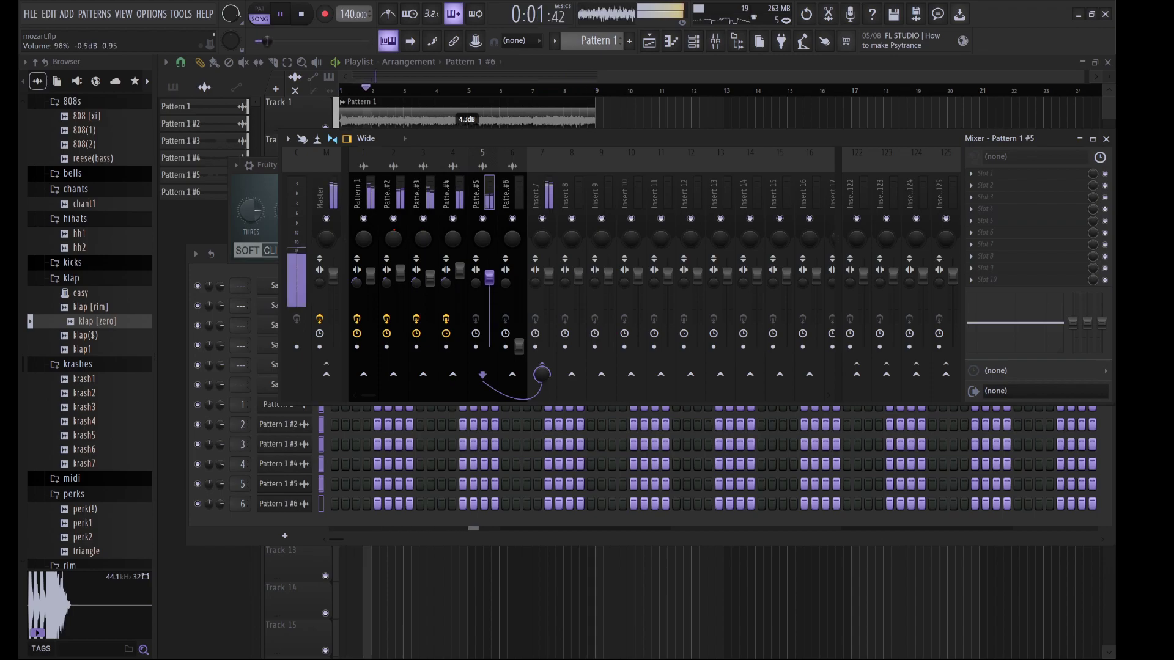
Place the Pattern 1 #6 audio clip at bar 1 of Track 6 in the playlist
{"action": "left_click", "coordinate": [639, 121]}
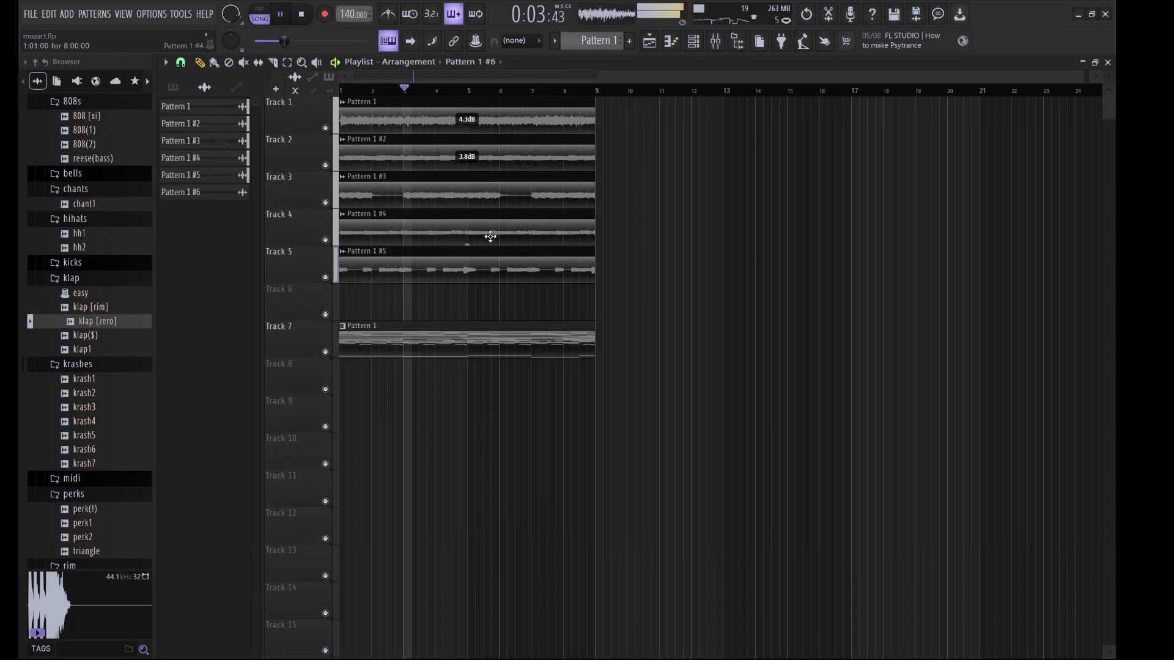
{"action": "left_click_drag", "start_coordinate": [203, 195], "coordinate": [355, 300]}
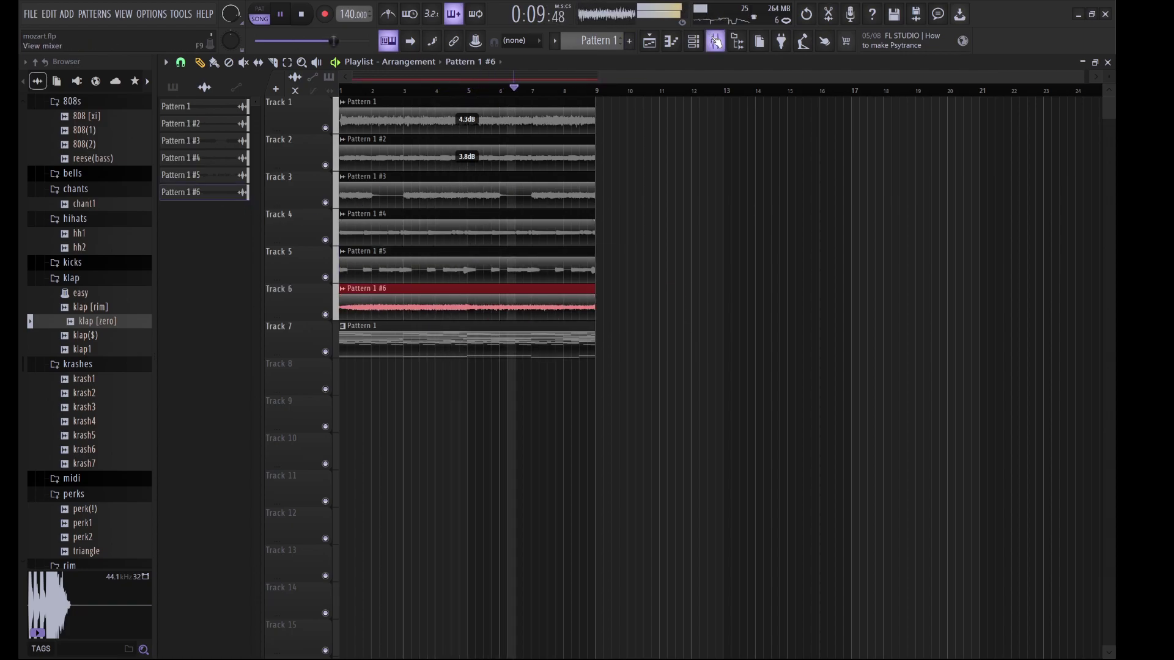
Fine-tune Pattern 1 #5's mixer volume and add Fruity parametric EQ 2 with a low cut at 167 Hz, a high cut and two boosts
{"action": "left_click", "coordinate": [715, 41]}
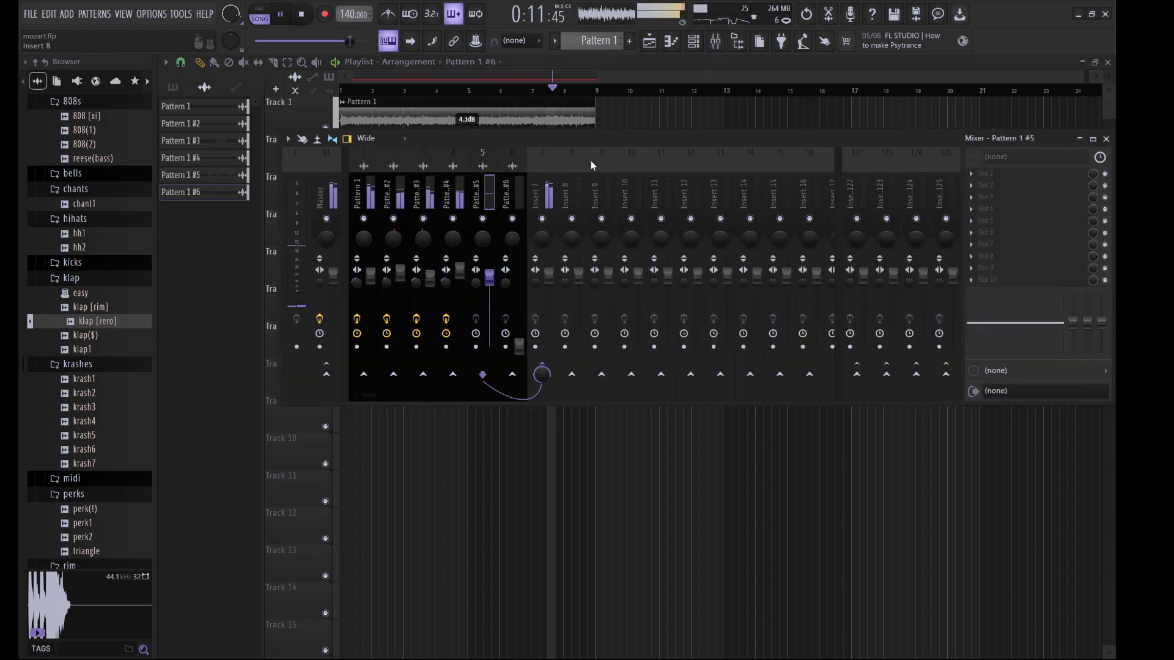
{"action": "mouse_move", "coordinate": [490, 278]}
{"action": "left_mouse_down"}
{"action": "mouse_move", "coordinate": [489, 258]}
{"action": "mouse_move", "coordinate": [489, 281]}
{"action": "left_mouse_up"}
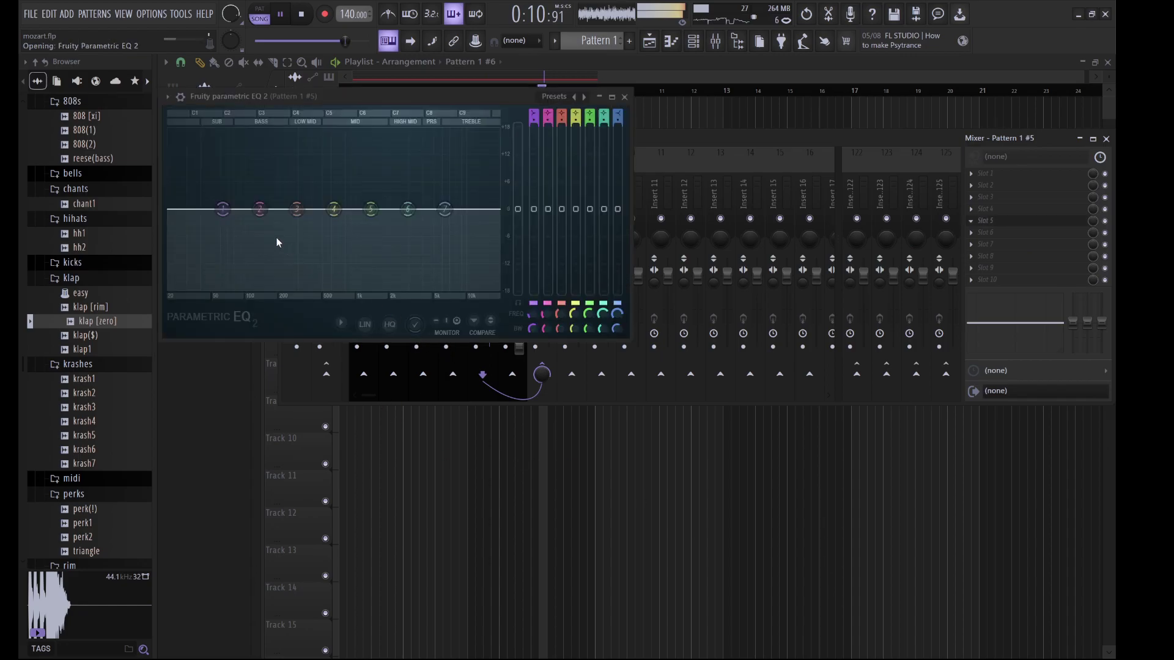
{"action": "left_click_drag", "start_coordinate": [223, 209], "coordinate": [267, 287]}
{"action": "left_click_drag", "start_coordinate": [377, 215], "coordinate": [496, 288]}
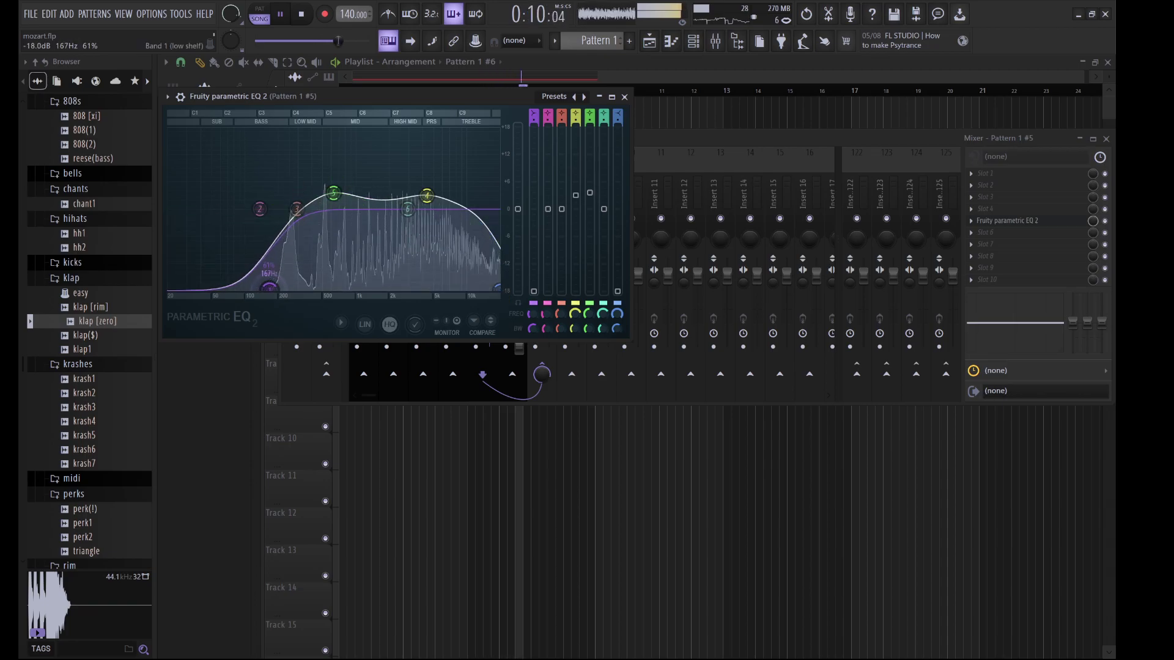
{"action": "left_click", "coordinate": [624, 96]}
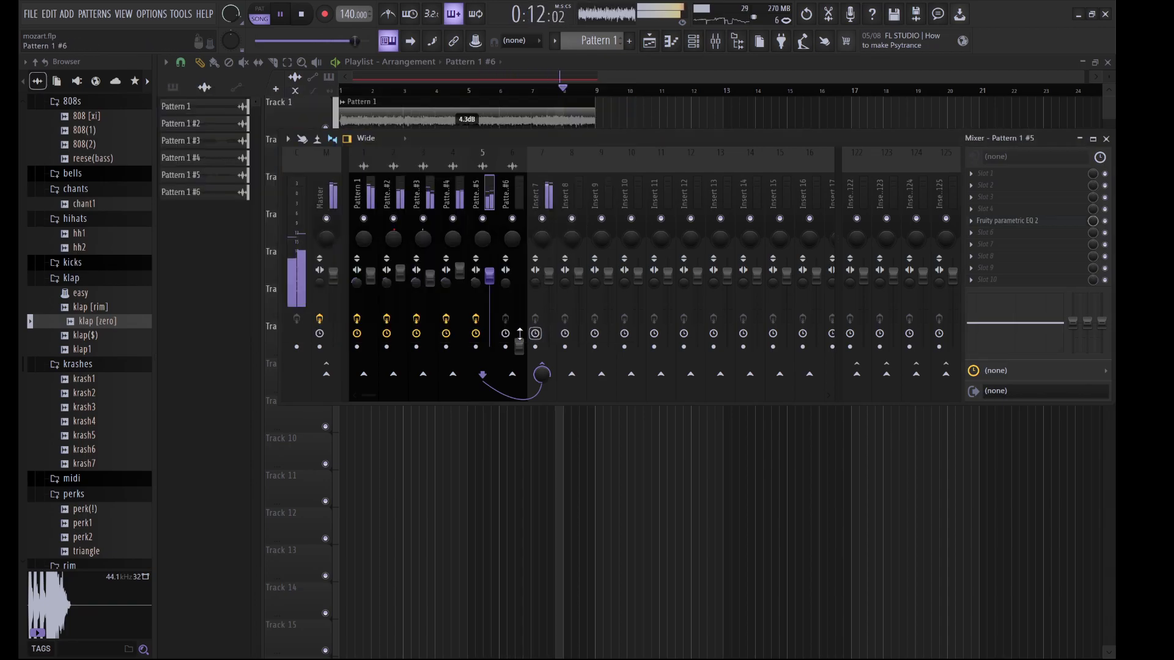
Raise Pattern 1 #6's mixer fader and set the gain of its playlist clip to 1.9 dB
{"action": "left_click_drag", "start_coordinate": [519, 347], "coordinate": [519, 274]}
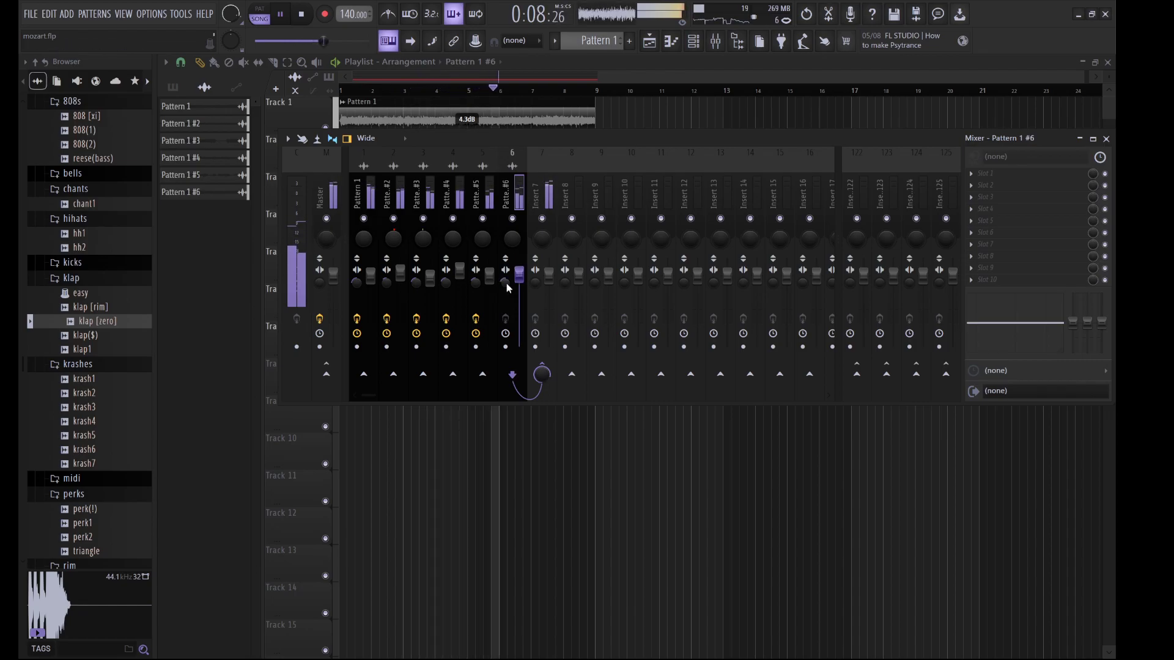
{"action": "key", "text": "F9"}
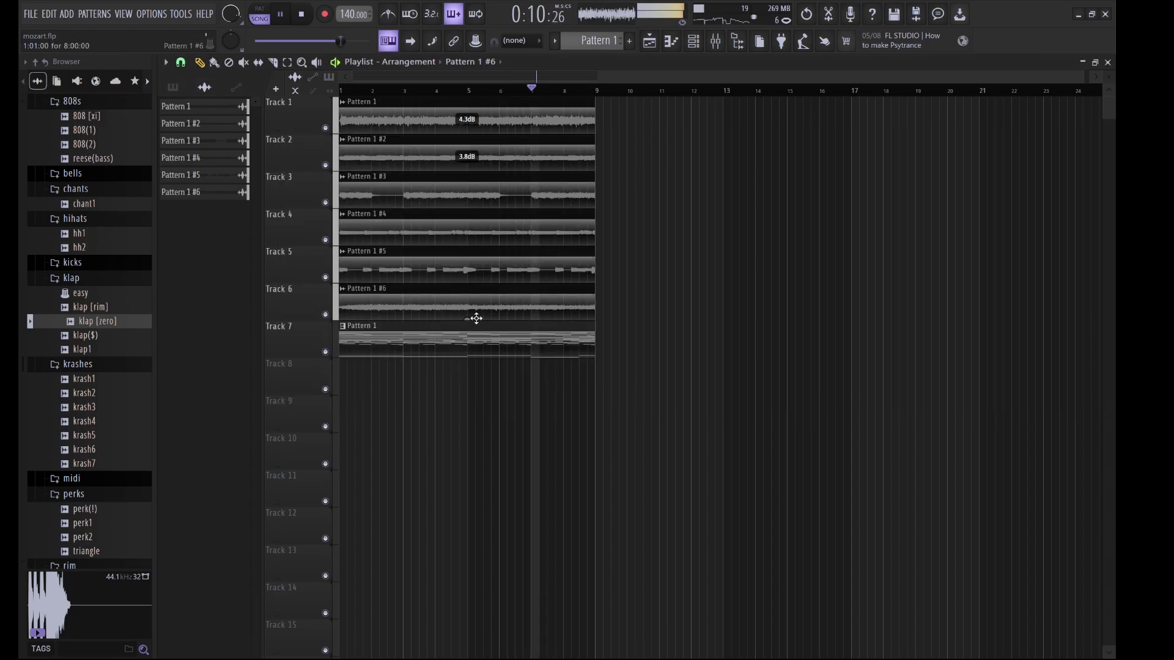
{"action": "left_click_drag", "start_coordinate": [467, 319], "coordinate": [467, 308]}
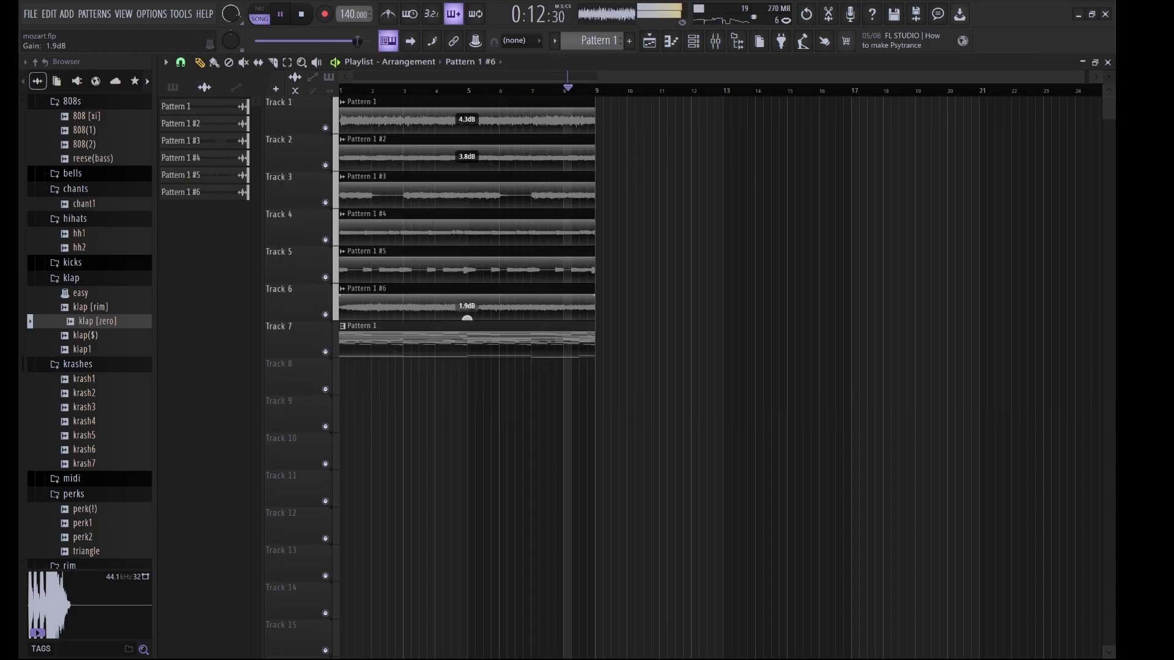
EQ Pattern 1 #6 in Fruity parametric EQ 2 with a low cut, a high cut and two boosts, and trim its fader slightly
{"action": "key", "text": "F9"}
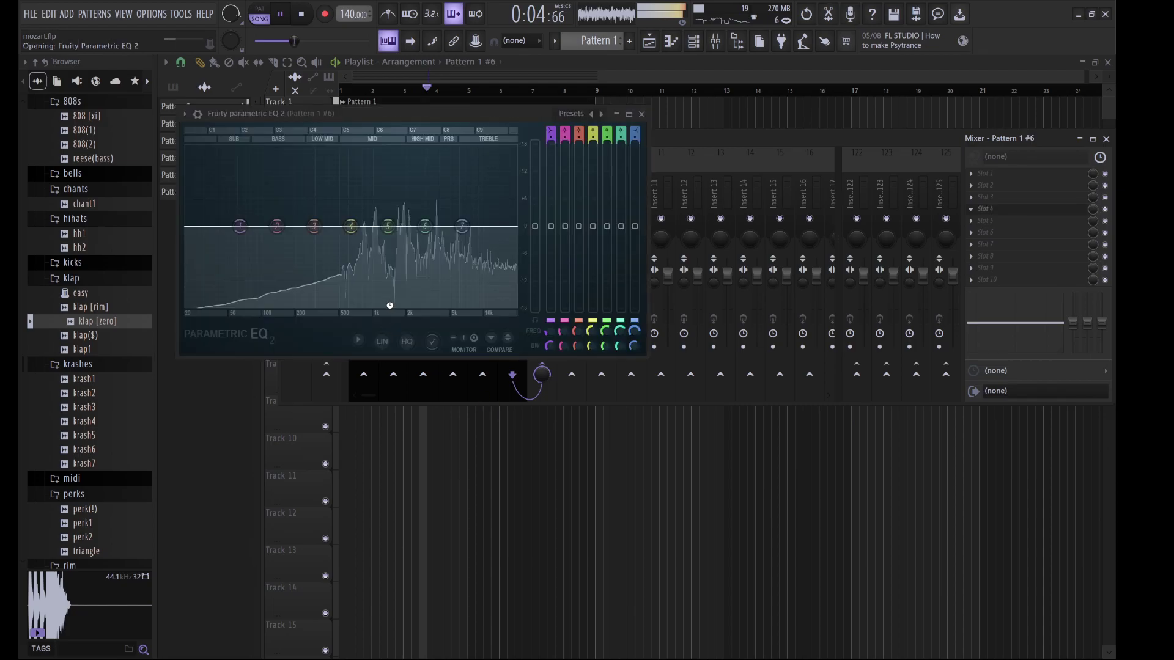
{"action": "left_click_drag", "start_coordinate": [240, 227], "coordinate": [307, 304]}
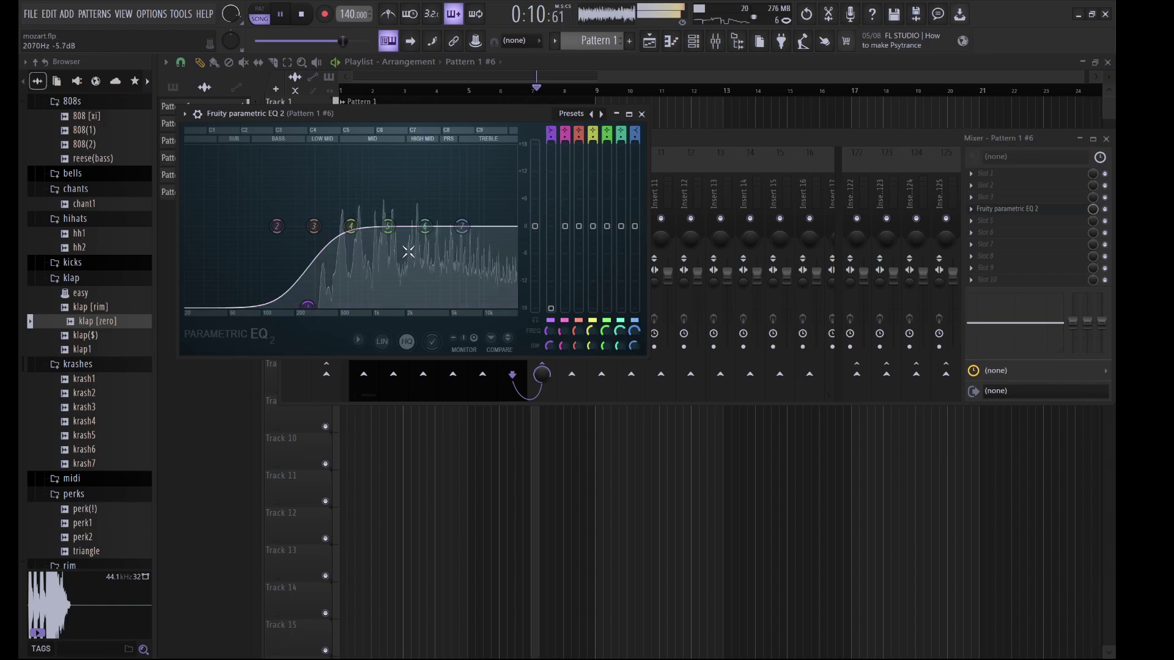
{"action": "left_click_drag", "start_coordinate": [425, 229], "coordinate": [505, 305]}
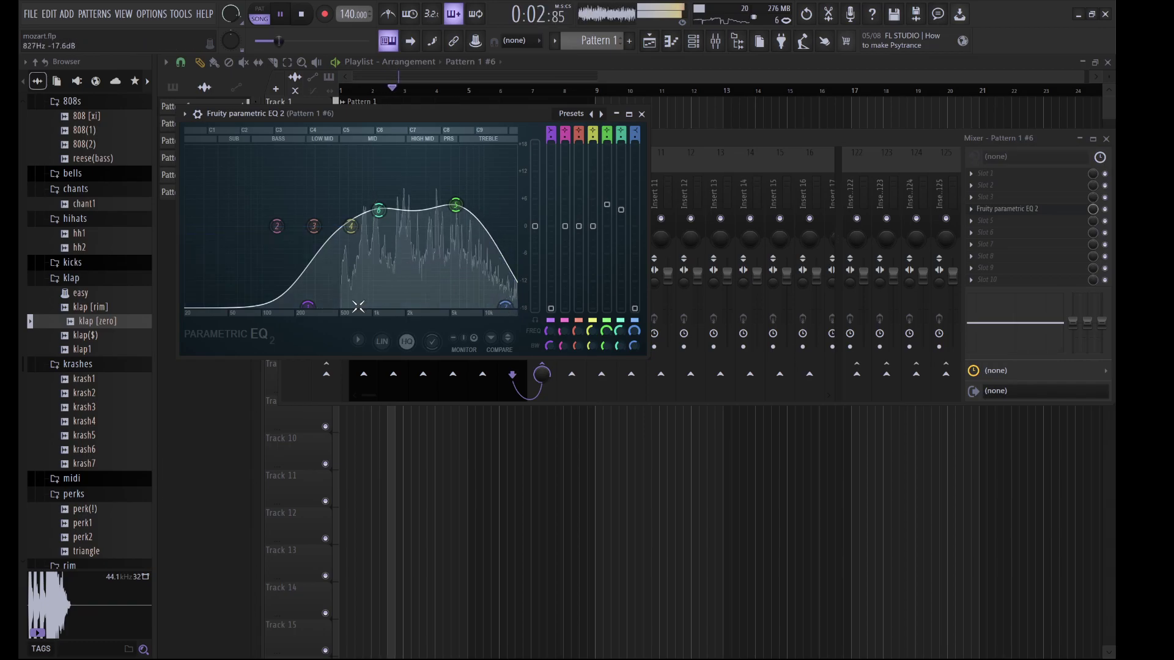
{"action": "left_click_drag", "start_coordinate": [308, 304], "coordinate": [330, 304]}
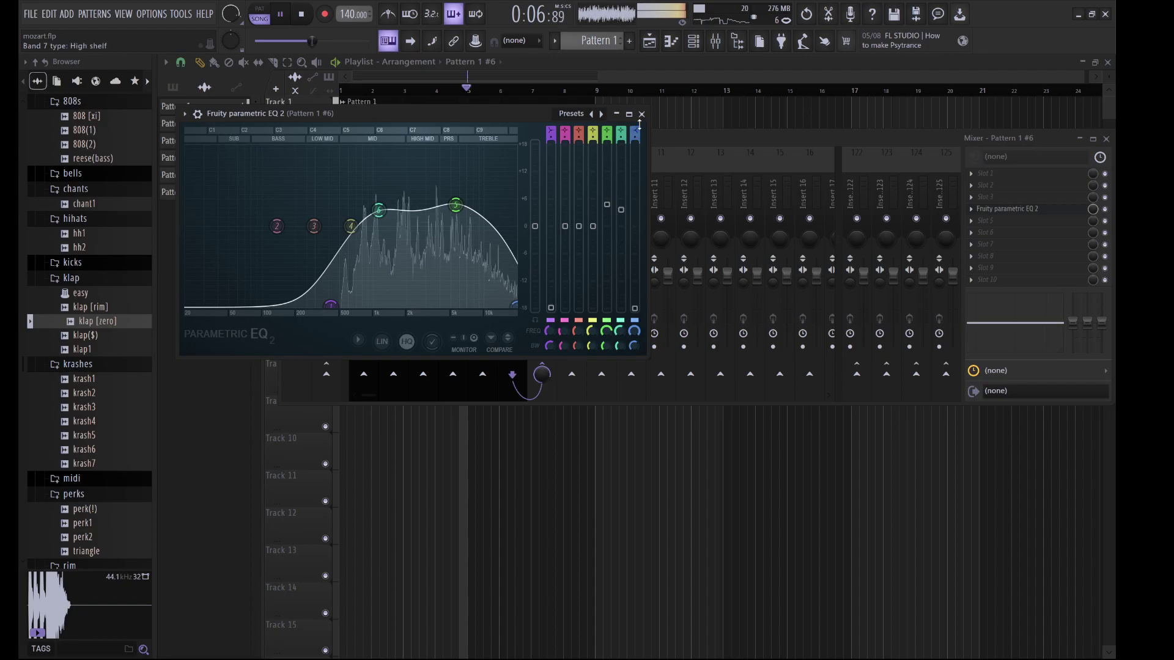
{"action": "left_click", "coordinate": [642, 114]}
{"action": "left_click_drag", "start_coordinate": [518, 275], "coordinate": [518, 279]}
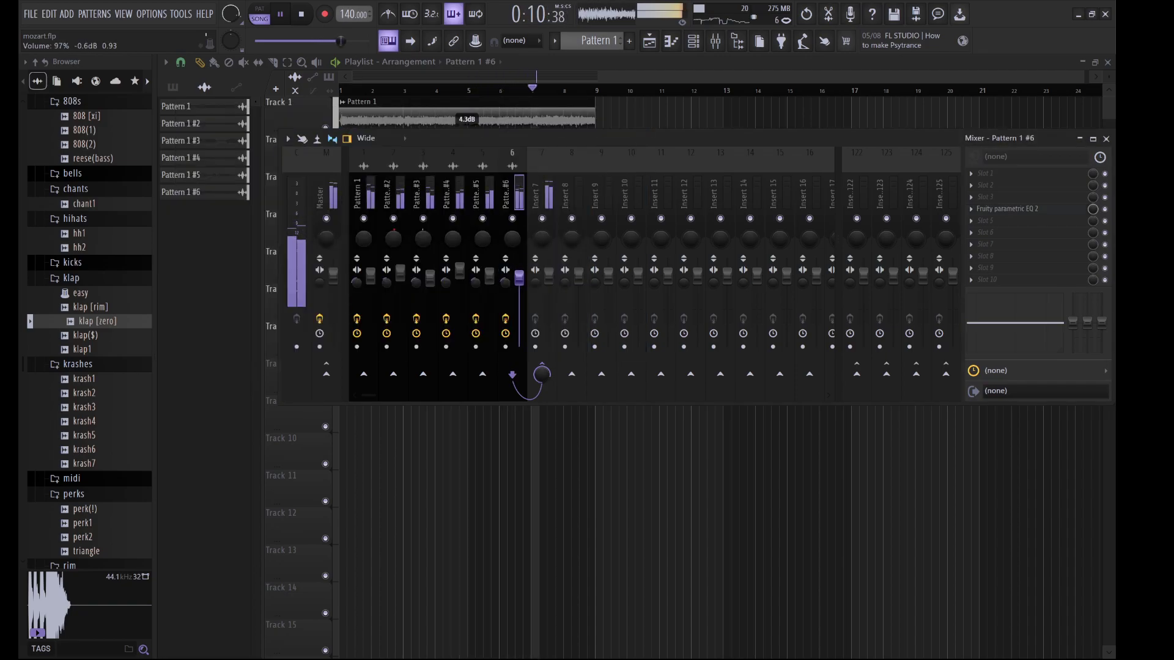
Load FabFilter Pro-C 2 on Insert 7, lower the threshold to -30.02 dB, raise the dry gain and set the wet gain to +1.22 dB
{"action": "left_click", "coordinate": [541, 195]}
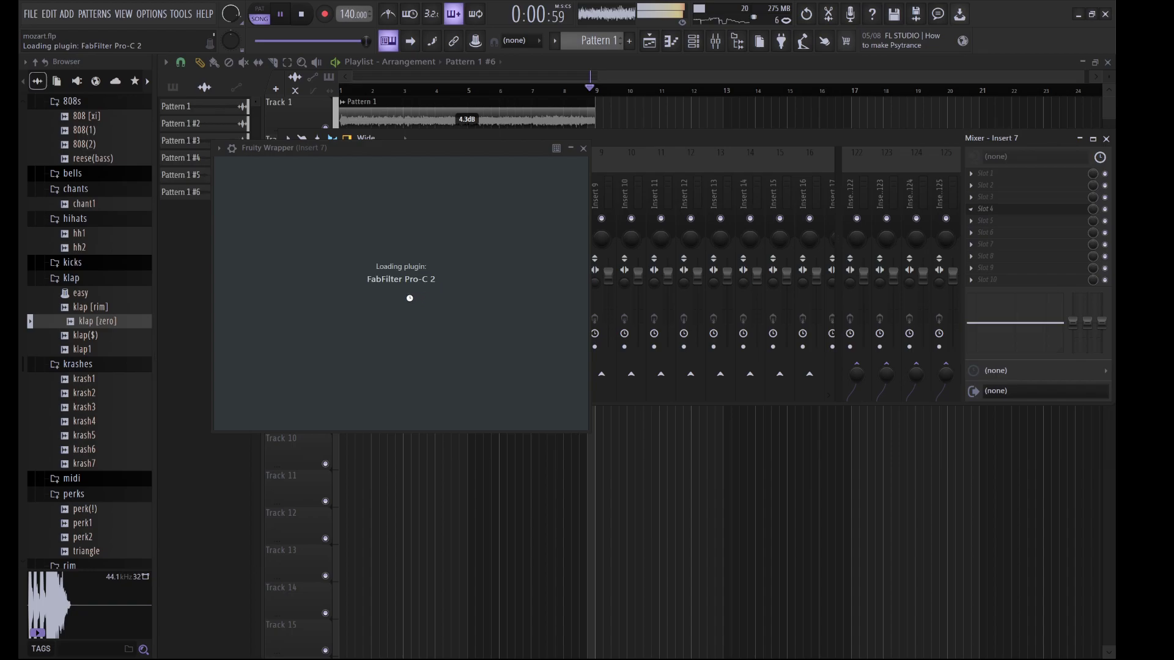
{"action": "mouse_move", "coordinate": [264, 374]}
{"action": "left_click_drag", "start_coordinate": [264, 374], "coordinate": [261, 444]}
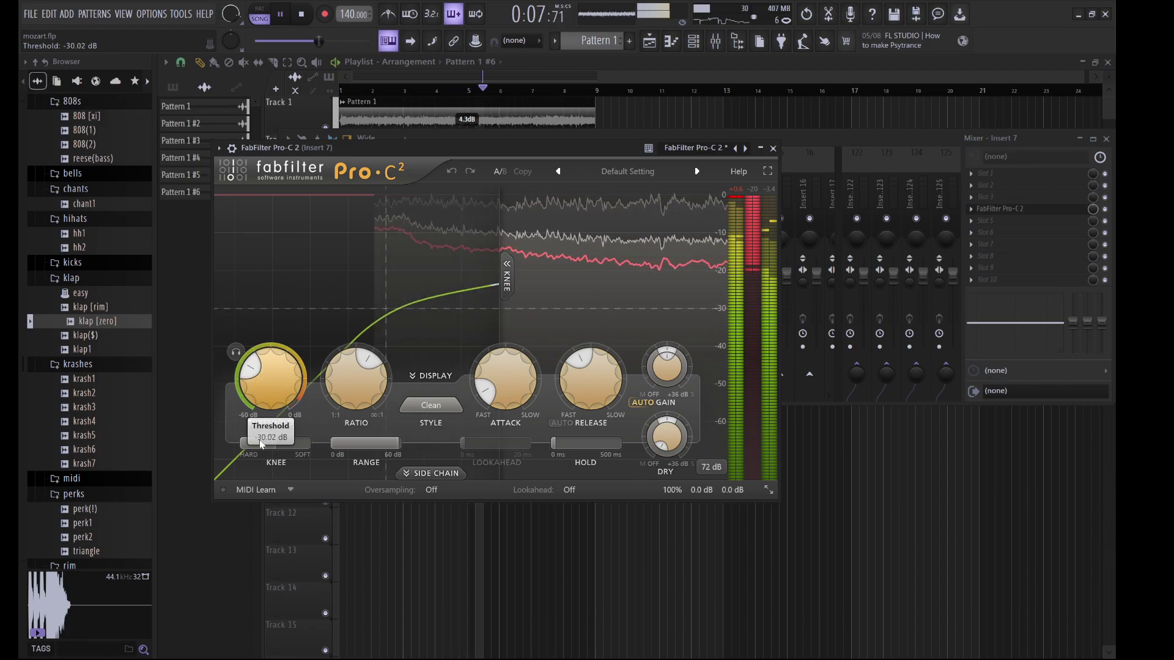
{"action": "mouse_move", "coordinate": [664, 446]}
{"action": "left_click_drag", "start_coordinate": [665, 447], "coordinate": [658, 365]}
{"action": "mouse_move", "coordinate": [667, 379]}
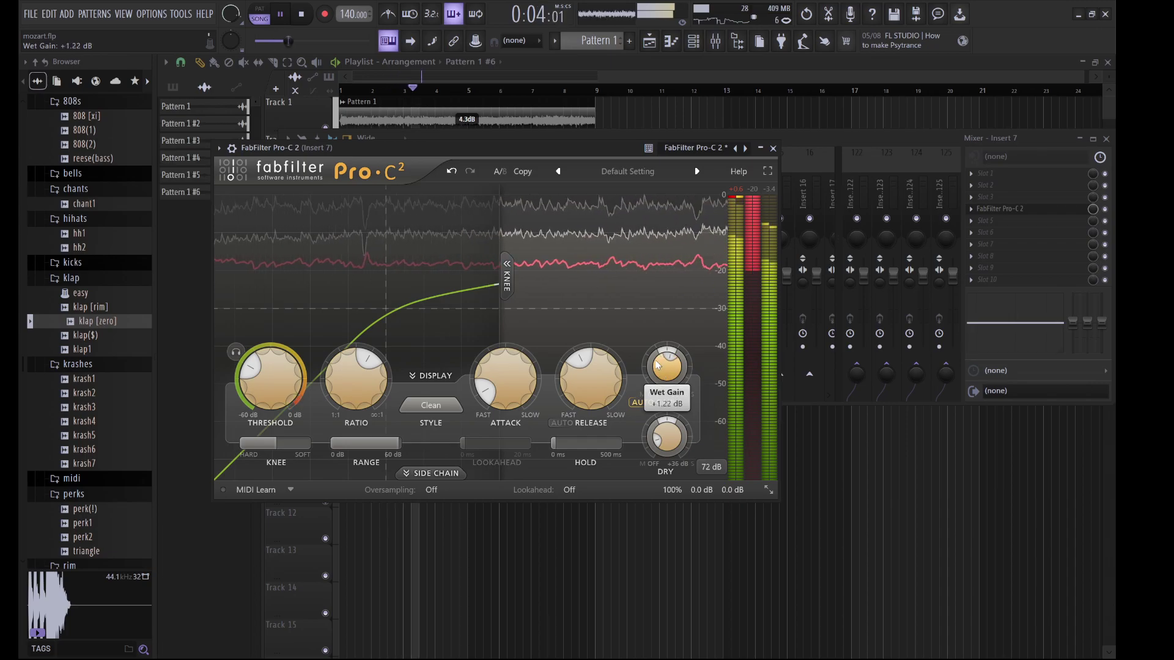
Set Pro-C 2's ratio to 3.02:1 and raise its threshold for lighter compression
{"action": "mouse_move", "coordinate": [355, 383]}
{"action": "left_click_drag", "start_coordinate": [354, 382], "coordinate": [353, 413]}
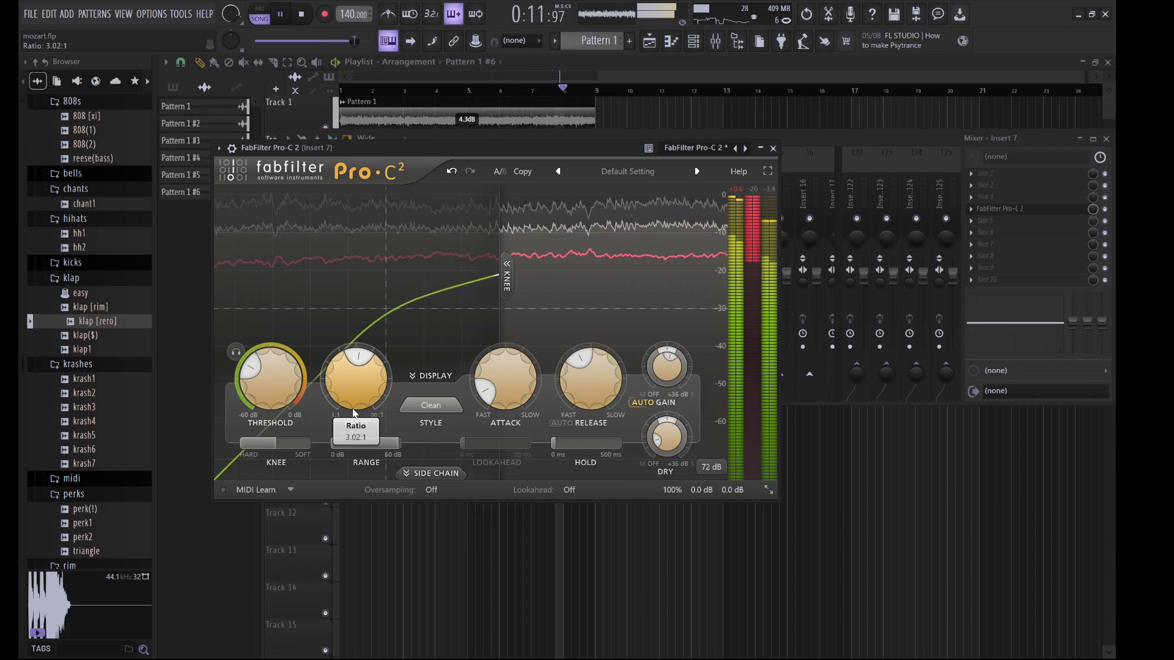
{"action": "left_click_drag", "start_coordinate": [267, 382], "coordinate": [260, 341]}
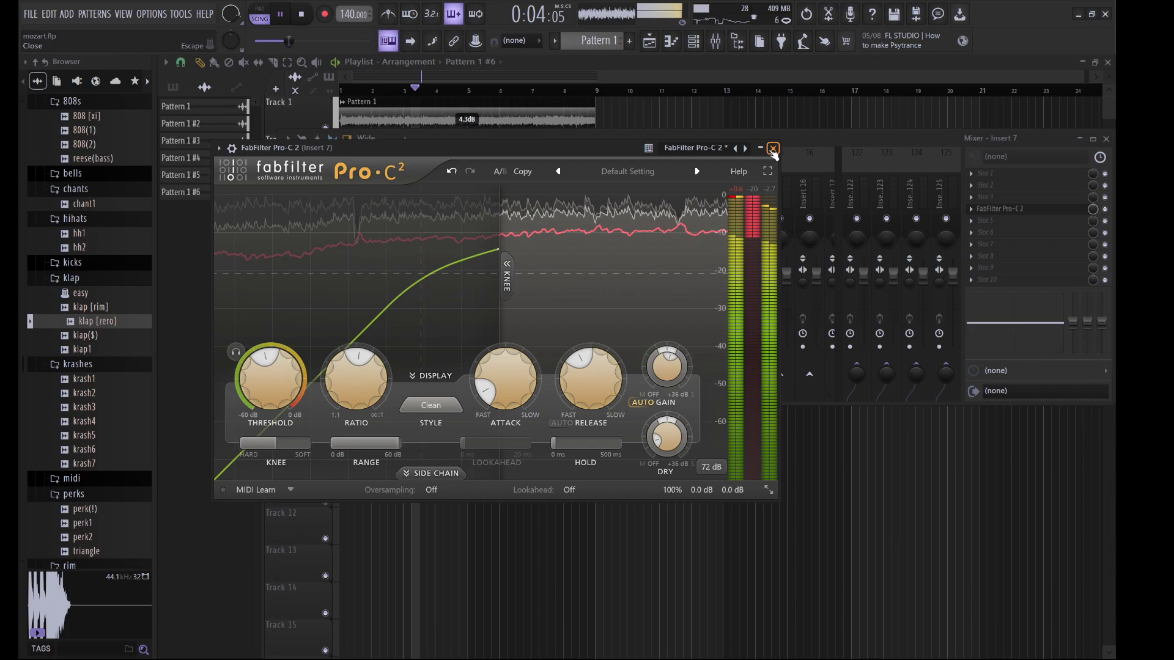
{"action": "left_click", "coordinate": [773, 149]}
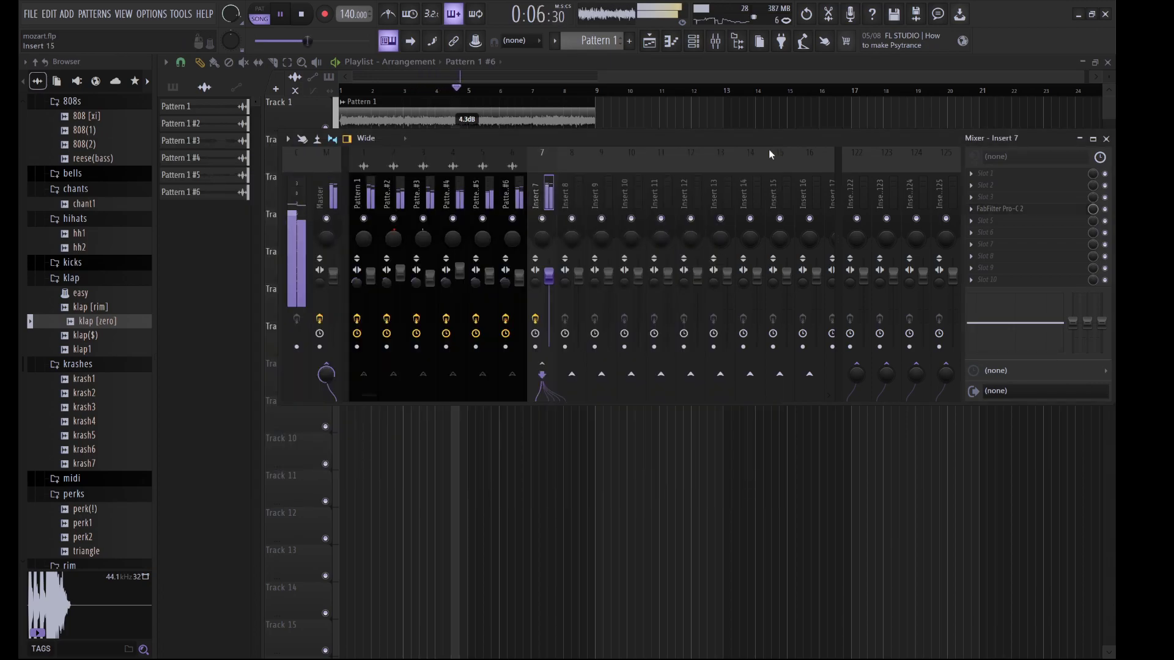
Add the 808 [xi] sample from the $donte kit as a new channel in the channel rack
{"action": "left_click", "coordinate": [693, 41]}
{"action": "scroll", "coordinate": [78, 502], "scroll_direction": "up", "scroll_amount": 6}
{"action": "scroll", "coordinate": [87, 468], "scroll_direction": "down", "scroll_amount": 6}
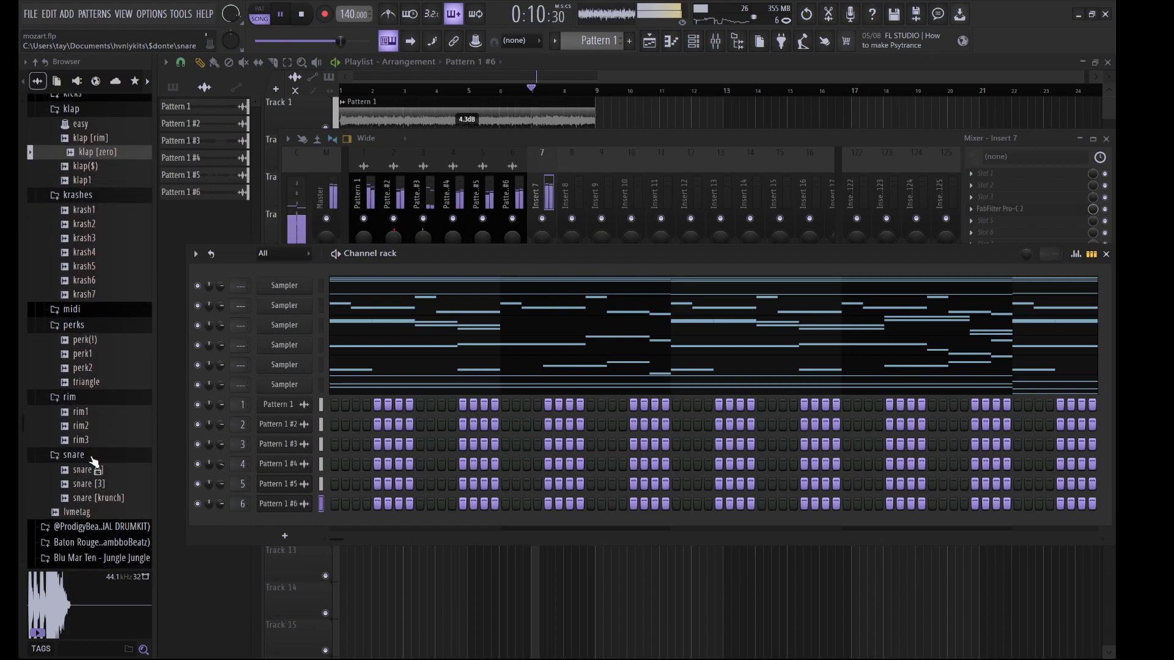
{"action": "scroll", "coordinate": [109, 334], "scroll_direction": "up", "scroll_amount": 8}
{"action": "left_click_drag", "start_coordinate": [89, 455], "coordinate": [298, 527]}
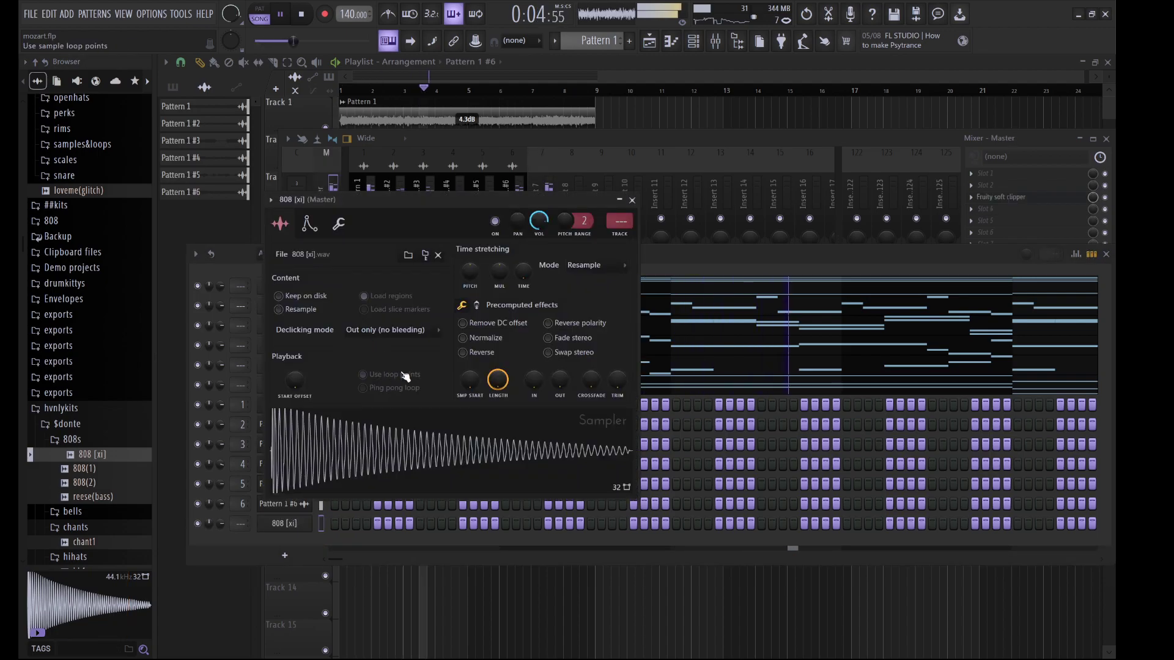
Enable 808 [xi]'s volume envelope with full hold and 0% sustain, and set the channel to cut itself
{"action": "left_click", "coordinate": [309, 224]}
{"action": "left_click_drag", "start_coordinate": [325, 349], "coordinate": [353, 385]}
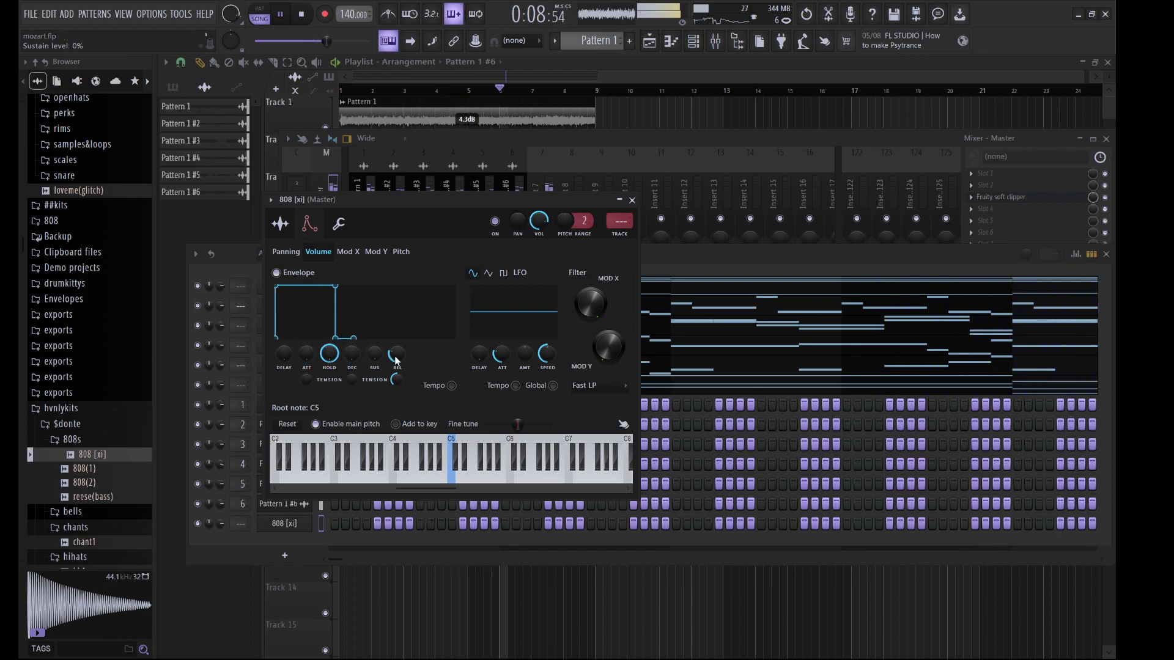
{"action": "left_click", "coordinate": [342, 232]}
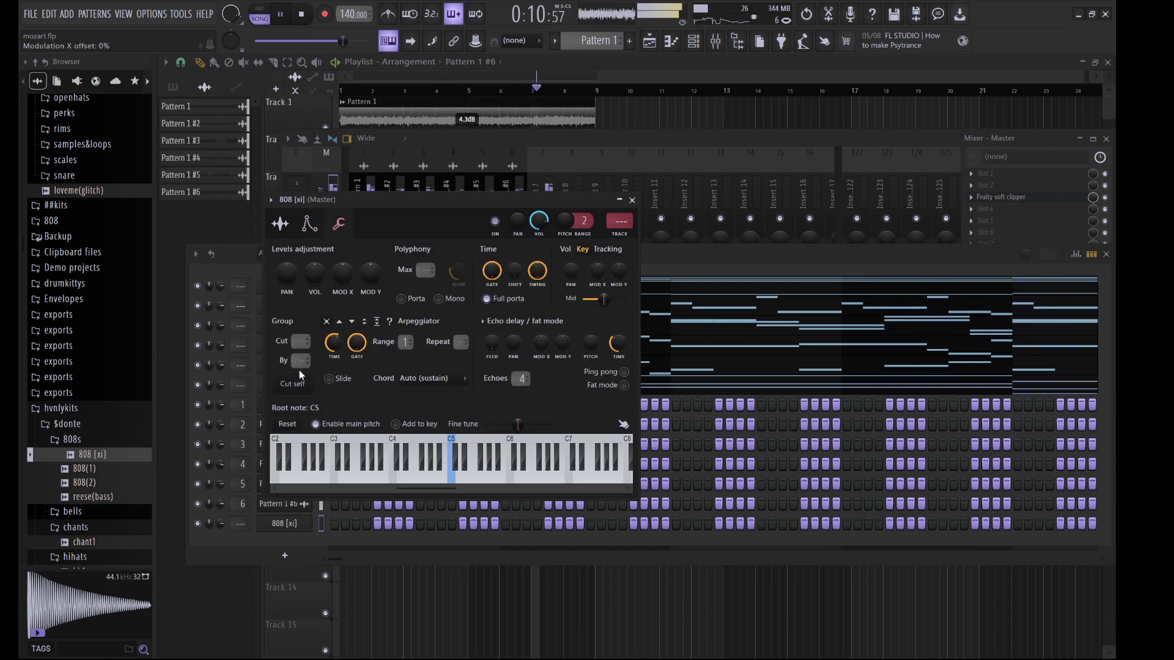
Place 808 [xi] hits on steps 1, 3, 5, 11 and 17 of Pattern 1
{"action": "left_click", "coordinate": [345, 525]}
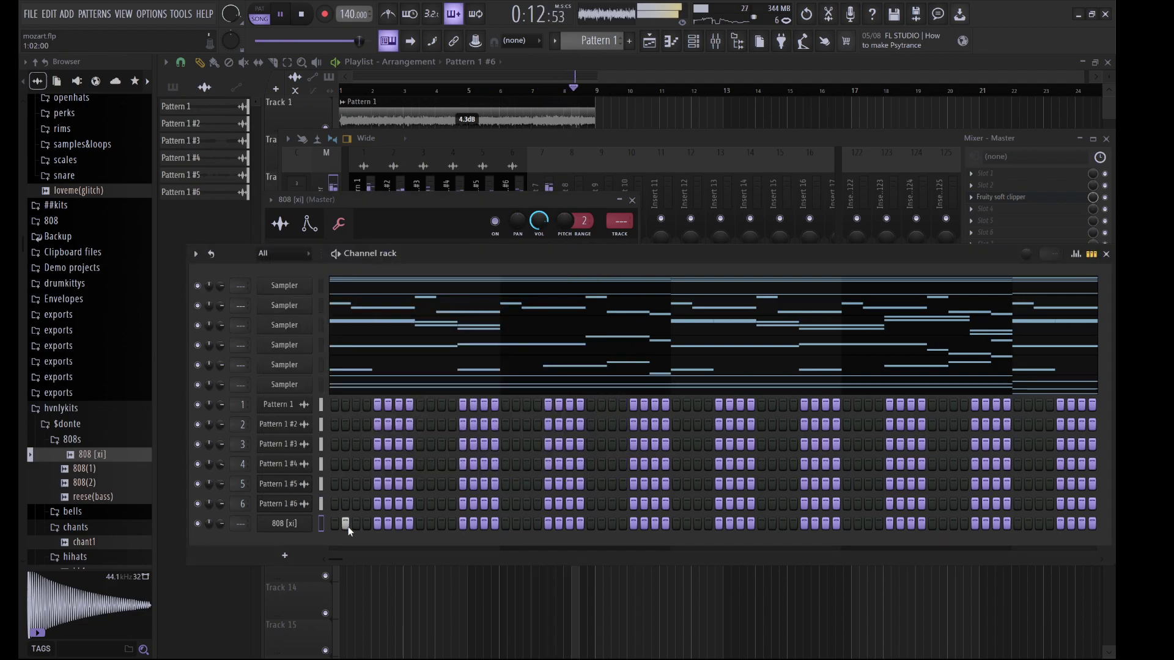
{"action": "left_click", "coordinate": [345, 524]}
{"action": "key", "text": "space"}
{"action": "left_click", "coordinate": [356, 524]}
{"action": "key", "text": "space"}
{"action": "key", "text": "space"}
{"action": "left_click", "coordinate": [378, 524]}
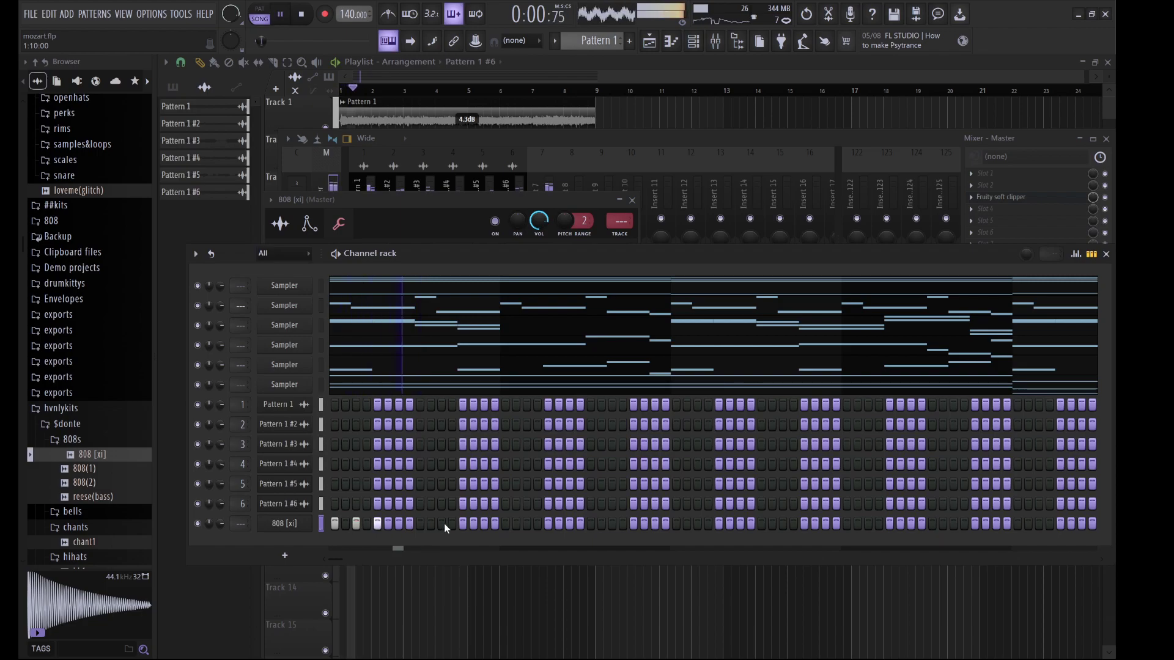
{"action": "left_click", "coordinate": [442, 524]}
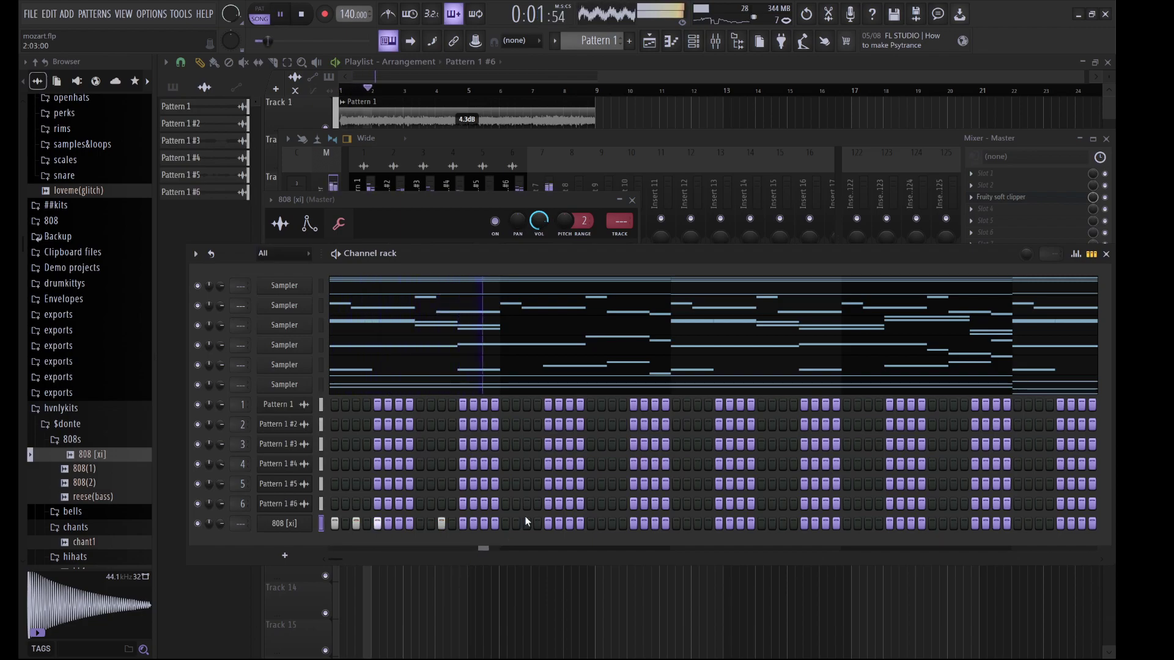
{"action": "left_click", "coordinate": [505, 524]}
{"action": "key", "text": "space"}
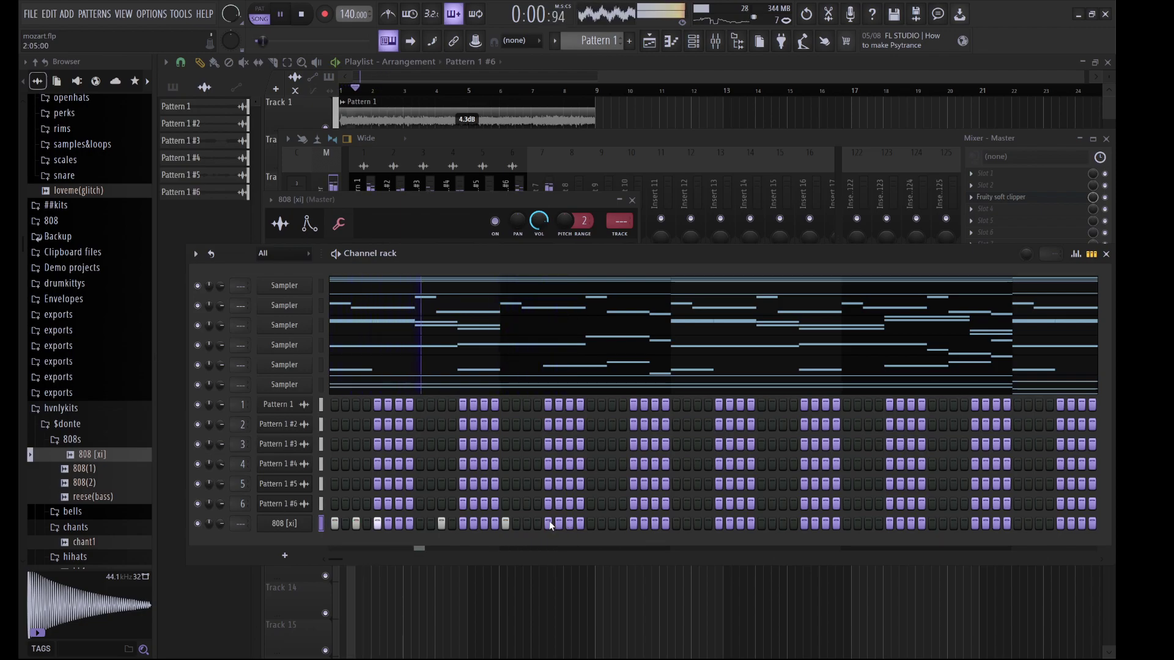
Continue the 808 [xi] rhythm with hits on steps 23, 27, 31 and 33
{"action": "left_click", "coordinate": [577, 524]}
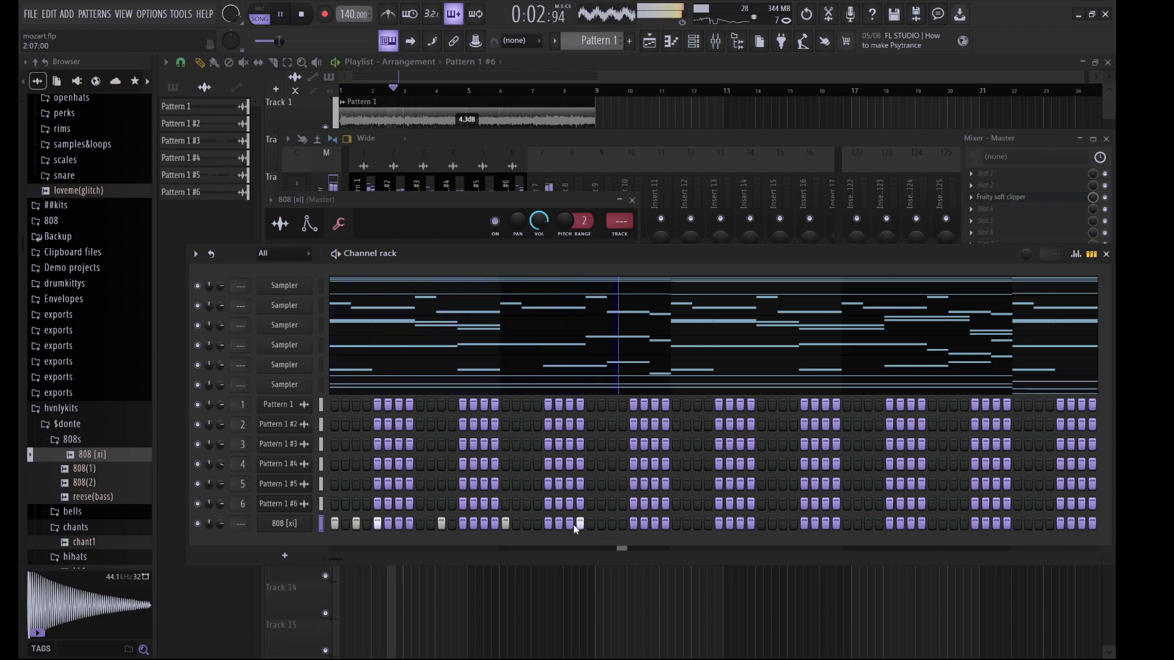
{"action": "right_click", "coordinate": [577, 523]}
{"action": "left_click", "coordinate": [568, 523]}
{"action": "left_click", "coordinate": [613, 524]}
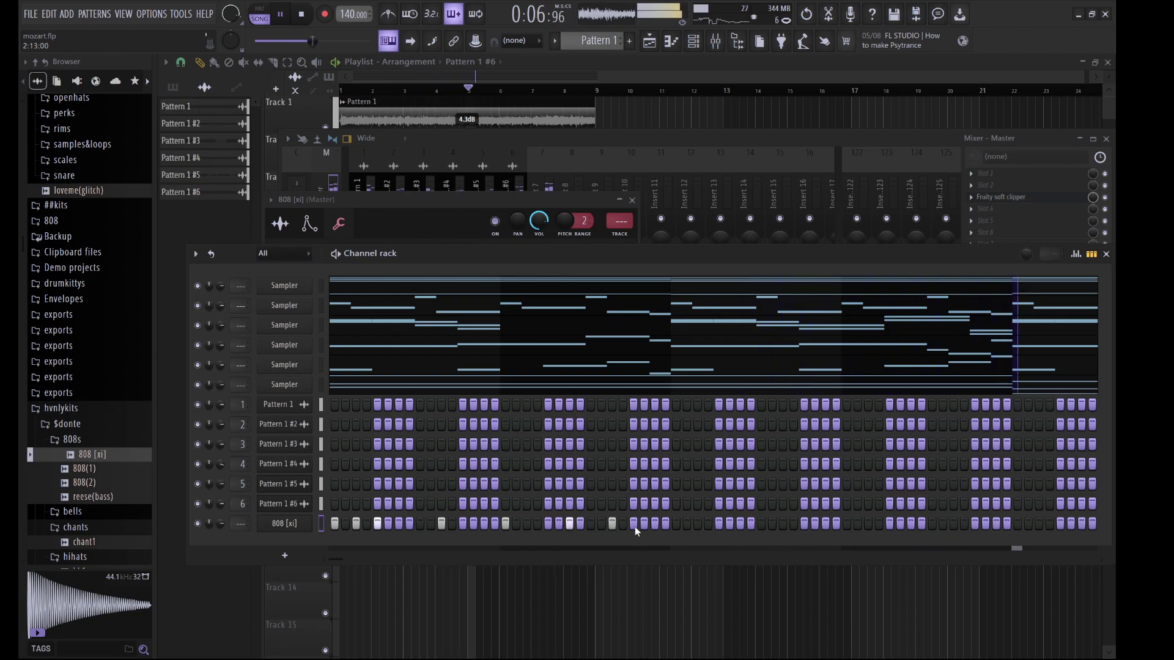
{"action": "left_click", "coordinate": [657, 523]}
{"action": "left_click", "coordinate": [676, 524]}
Complete the 808 [xi] rhythm with hits on steps 35, 37, 38, 39, 41, 43, 47, 51, 55, 57, 59 and 61
{"action": "left_click", "coordinate": [718, 524]}
{"action": "left_click", "coordinate": [729, 524]}
{"action": "left_click", "coordinate": [740, 524]}
{"action": "left_click", "coordinate": [761, 523]}
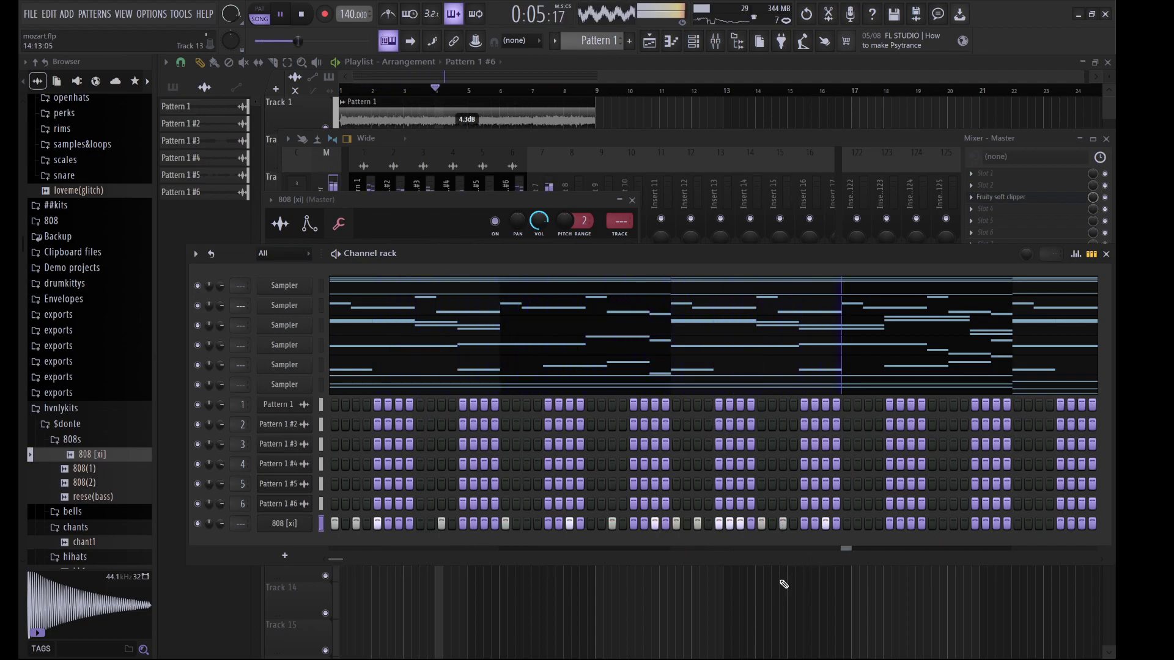
{"action": "key", "text": "space"}
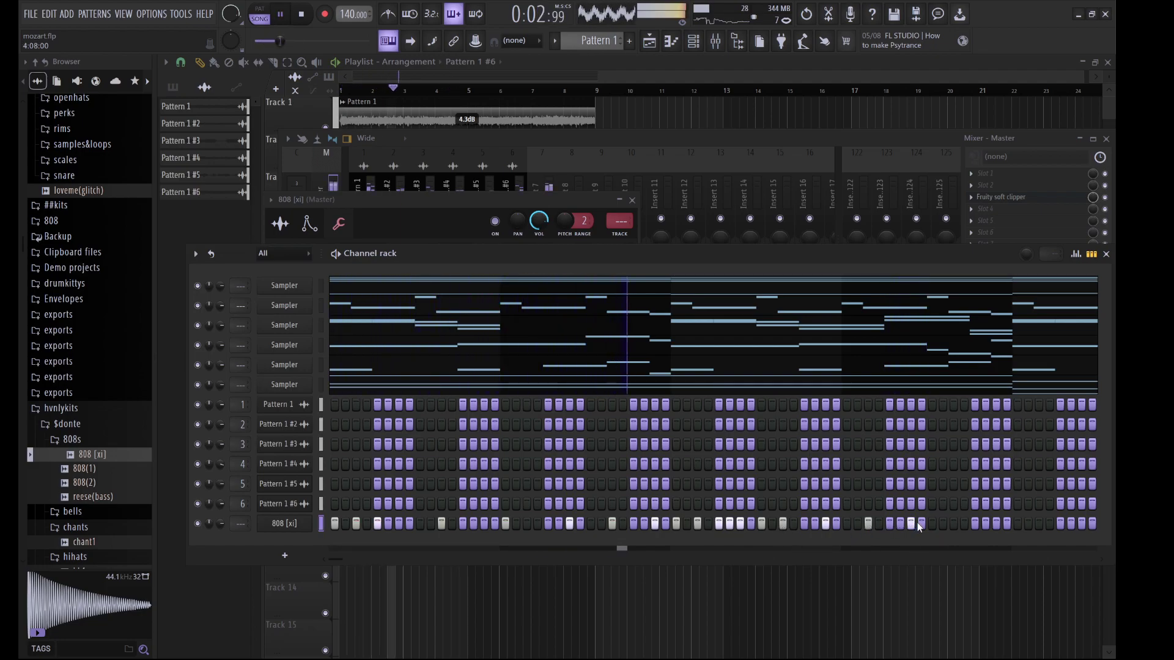
{"action": "left_click", "coordinate": [932, 524]}
{"action": "left_click", "coordinate": [953, 524]}
{"action": "left_click", "coordinate": [975, 524]}
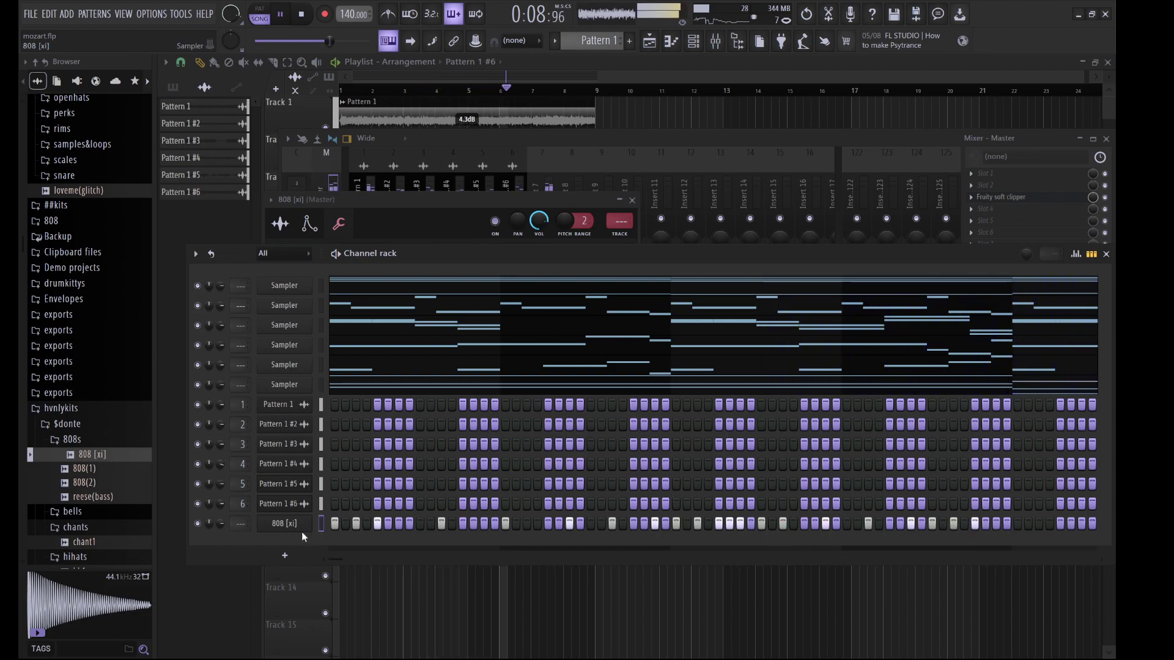
In the 808 [xi] piano roll, add a C5 note at 4:15 and extend all the notes legato so each reaches the next
{"action": "key", "text": "F7"}
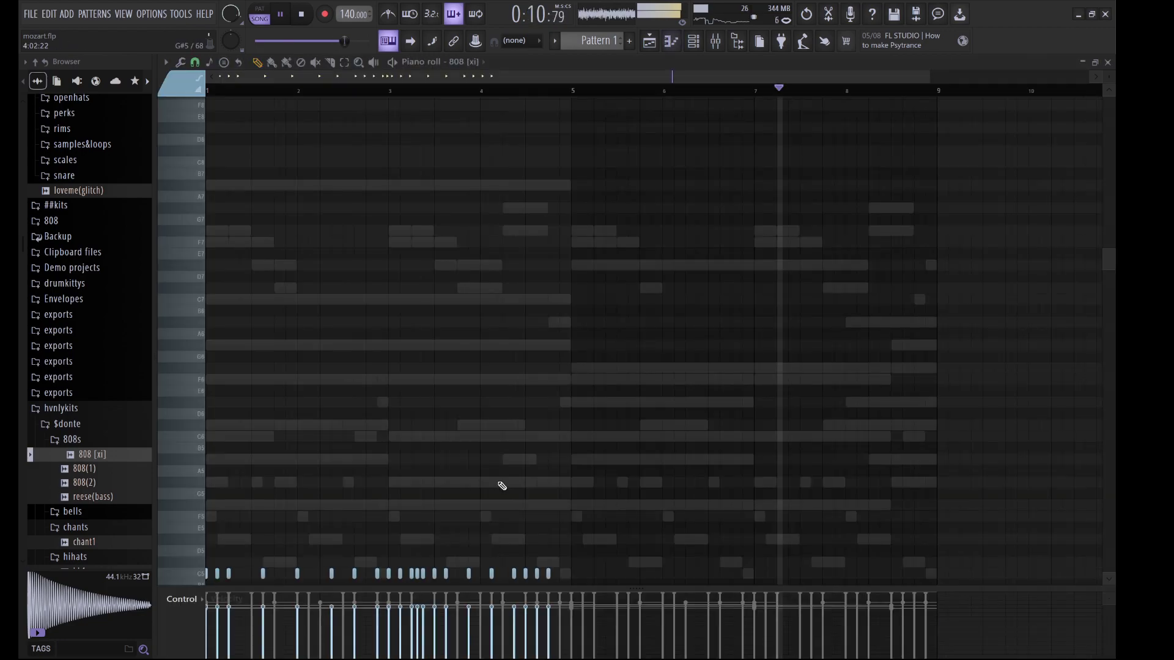
{"action": "left_click", "coordinate": [561, 575]}
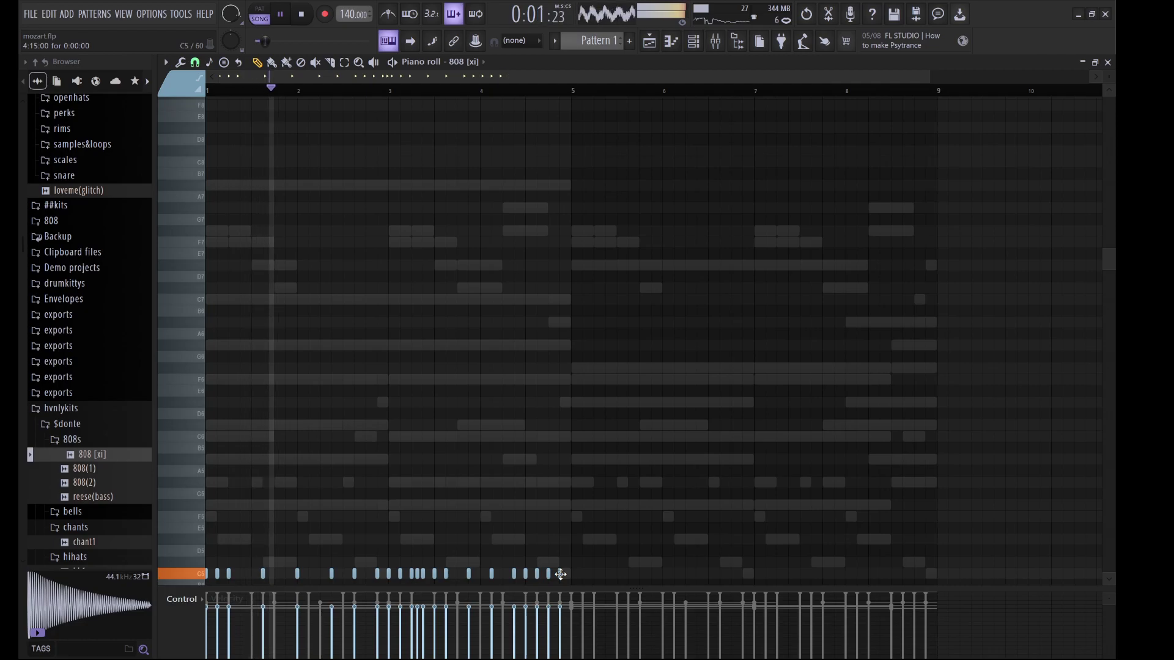
{"action": "key", "text": "ctrl+l"}
{"action": "scroll", "coordinate": [590, 453], "scroll_direction": "down", "scroll_amount": 4}
Select the four-bar 808 [xi] line and duplicate it across bars 5 to 8
{"action": "left_click_drag", "start_coordinate": [605, 464], "coordinate": [141, 364]}
{"action": "scroll", "coordinate": [455, 336], "scroll_direction": "up", "scroll_amount": 4}
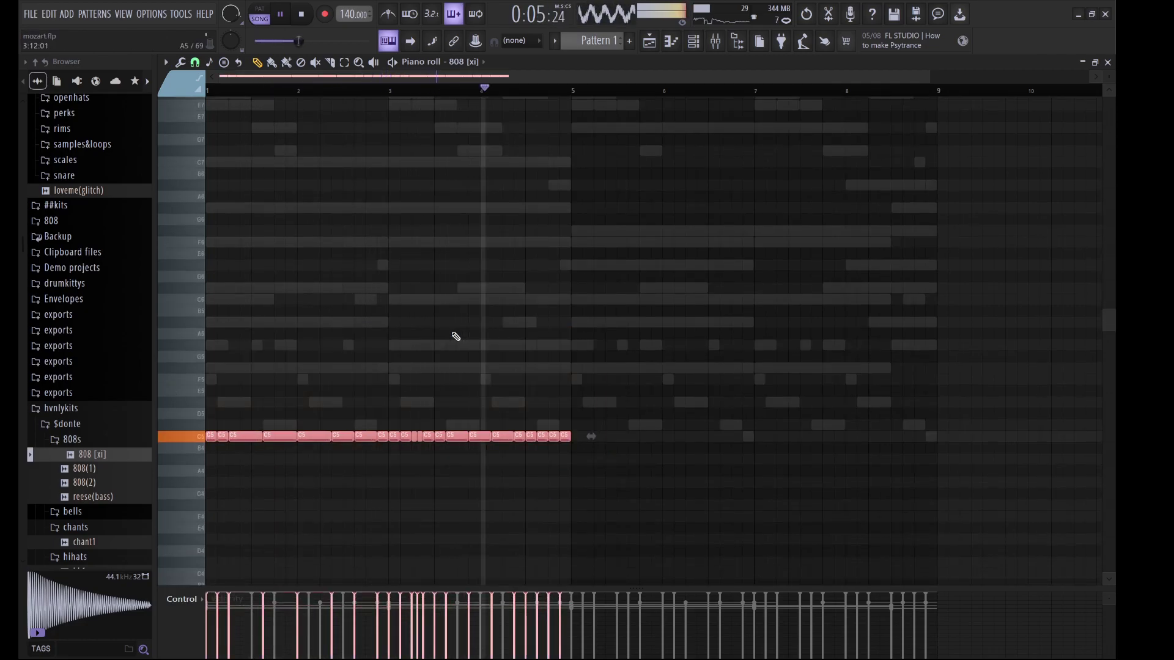
{"action": "key", "text": "ctrl+s"}
{"action": "key", "text": "ctrl+b"}
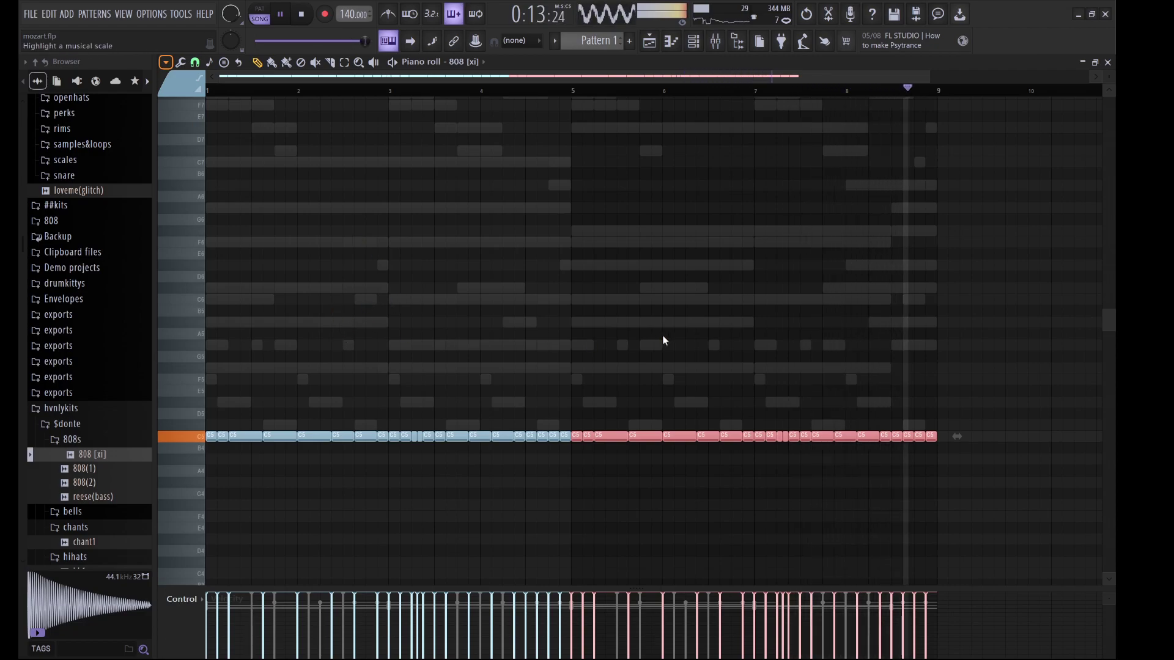
Transpose the whole eight-bar 808 [xi] line from C5 to A#5
{"action": "left_click", "coordinate": [702, 339]}
{"action": "key", "text": "shift+Down"}
{"action": "key", "text": "shift+Down"}
{"action": "key", "text": "shift+Down"}
{"action": "key", "text": "shift+Up"}
{"action": "key", "text": "ctrl+Up"}
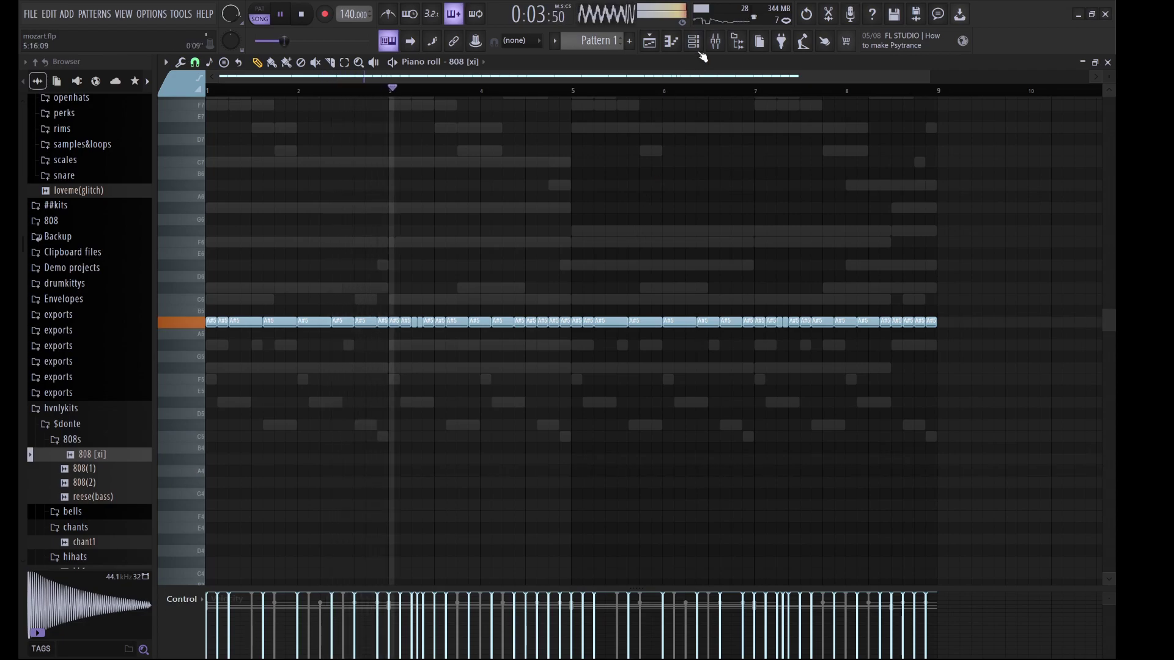
Check the 808 [xi] channel's root note and cut settings, and return to its piano roll
{"action": "key", "text": "F6"}
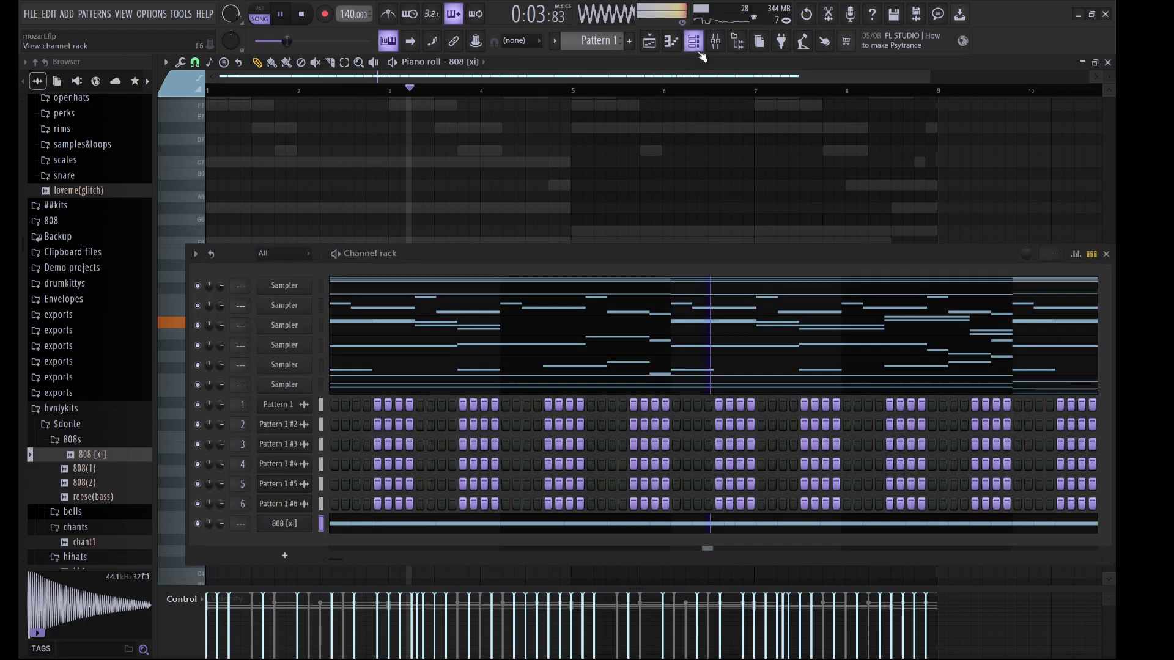
{"action": "left_click", "coordinate": [295, 528]}
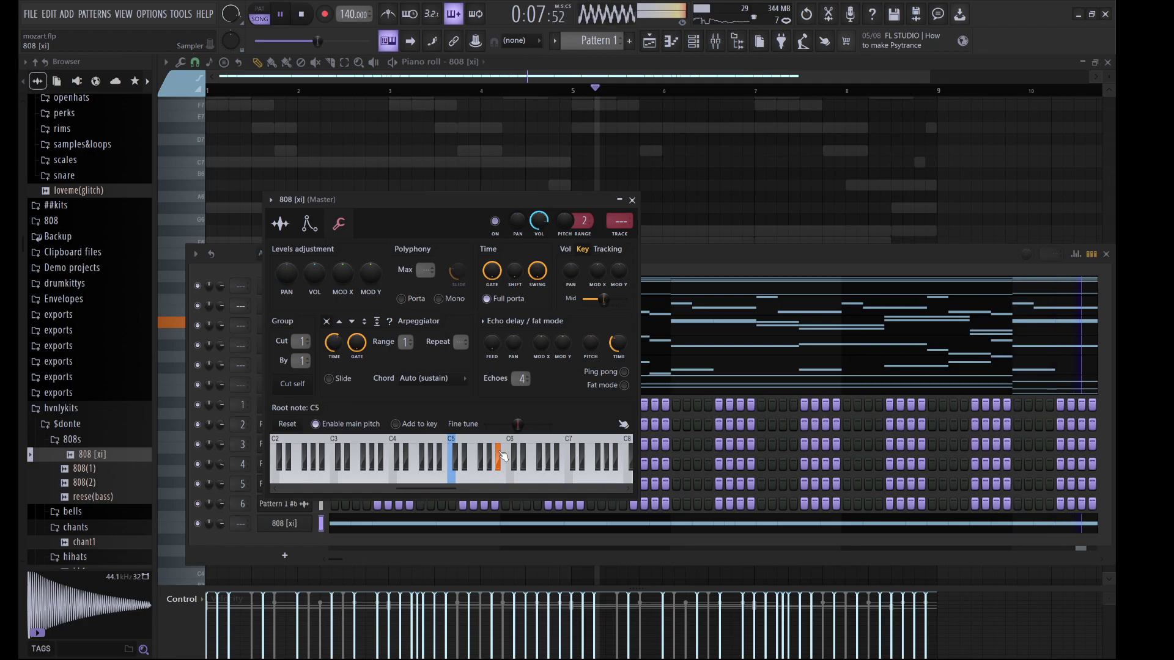
{"action": "left_click", "coordinate": [676, 189]}
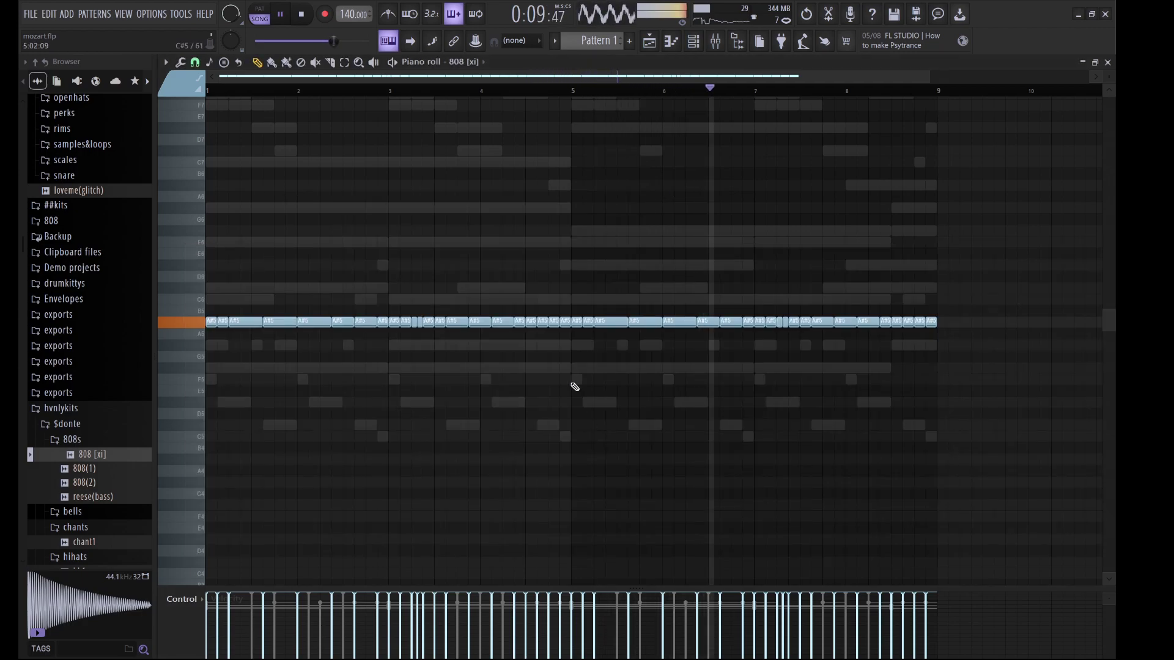
Select the 808 [xi] notes in bars 1 to 4 and transpose them up three semitones to C#6
{"action": "left_click_drag", "start_coordinate": [560, 351], "coordinate": [229, 271]}
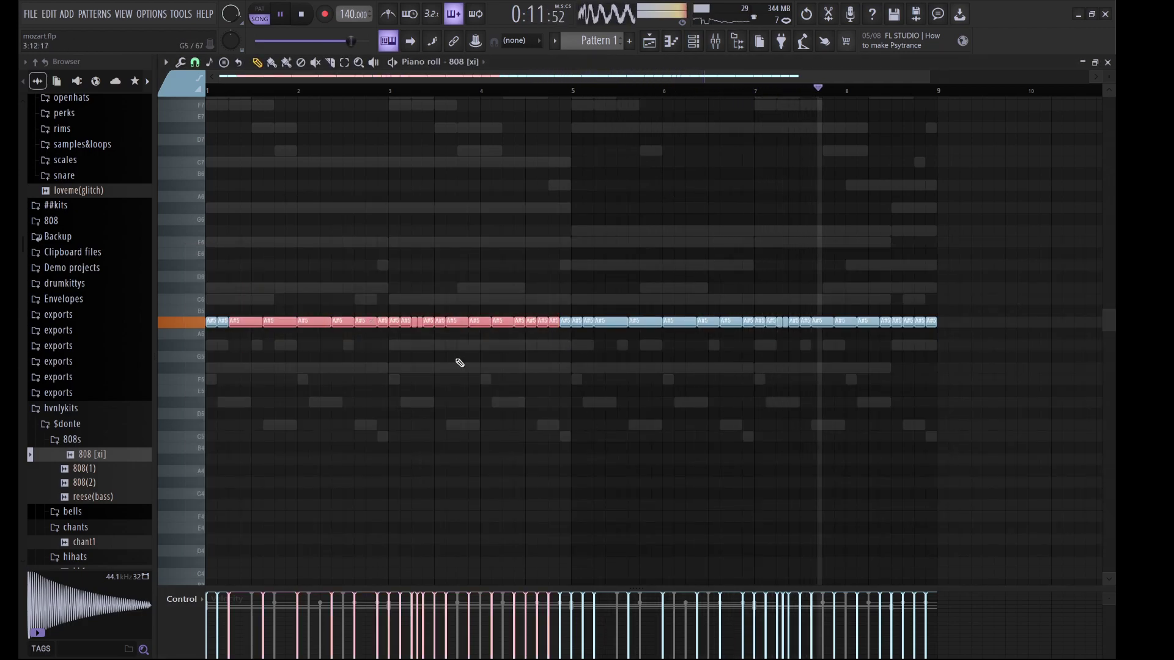
{"action": "left_click_drag", "start_coordinate": [564, 338], "coordinate": [82, 310]}
{"action": "key", "text": "shift+Up"}
{"action": "key", "text": "shift+Up"}
{"action": "key", "text": "shift+Up"}
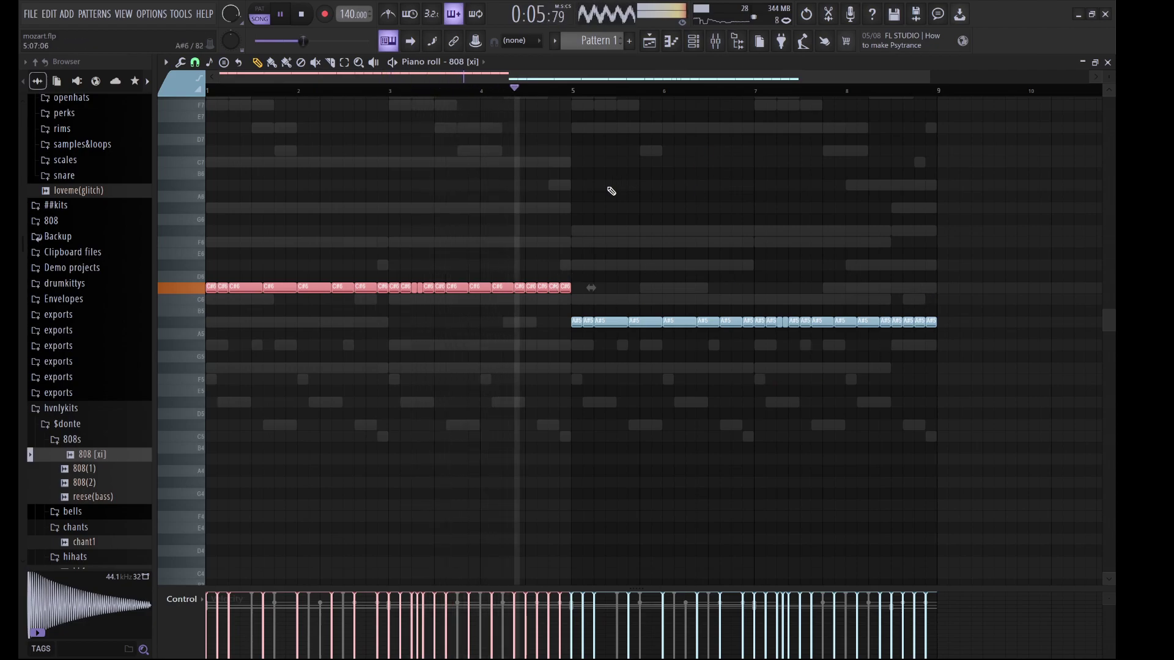
{"action": "left_click", "coordinate": [637, 202]}
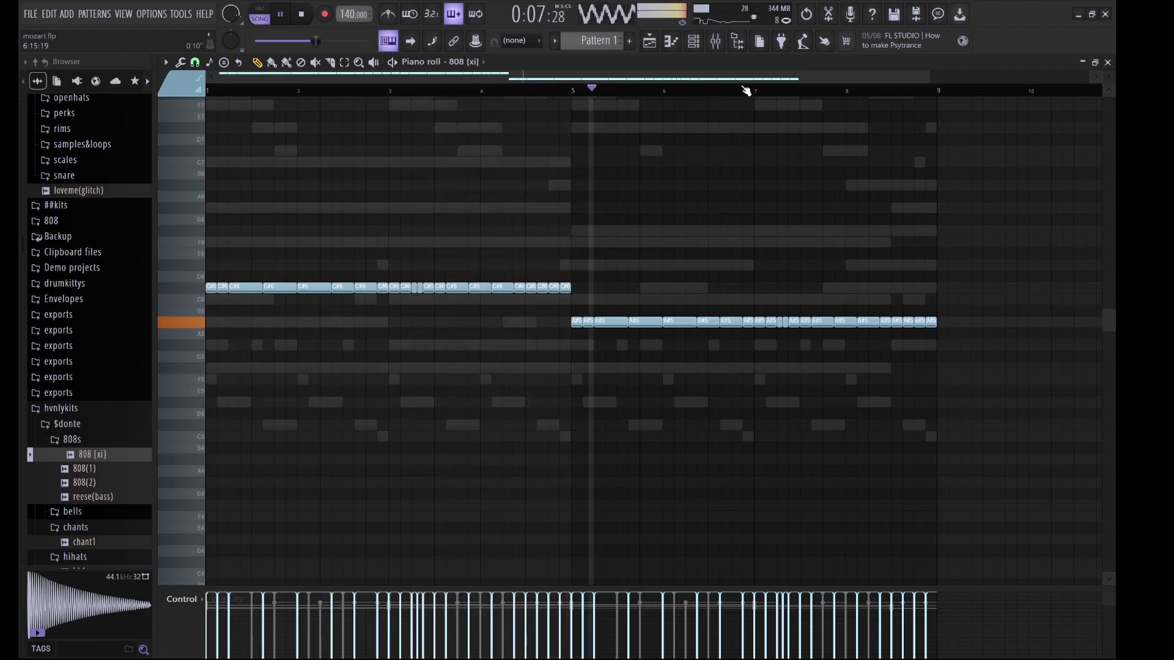
Load the klap [zero] sample from the klap folder into the channel rack as a new channel
{"action": "left_click", "coordinate": [694, 41]}
{"action": "scroll", "coordinate": [113, 448], "scroll_direction": "down", "scroll_amount": 4}
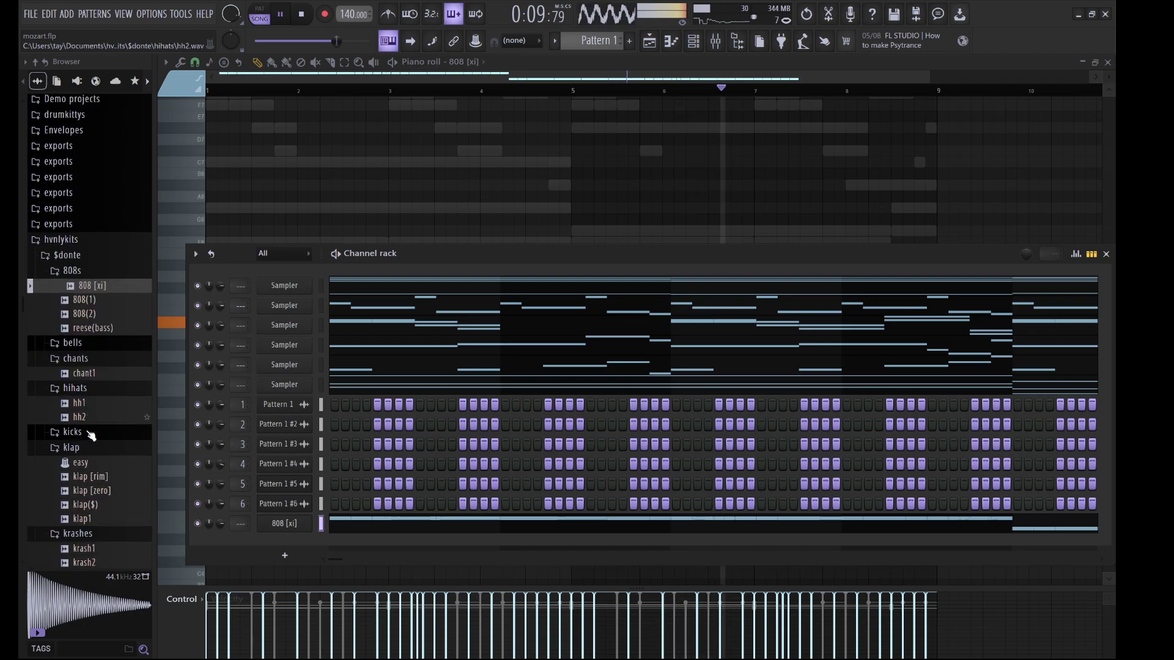
{"action": "left_click", "coordinate": [98, 491]}
{"action": "left_click_drag", "start_coordinate": [100, 498], "coordinate": [305, 538]}
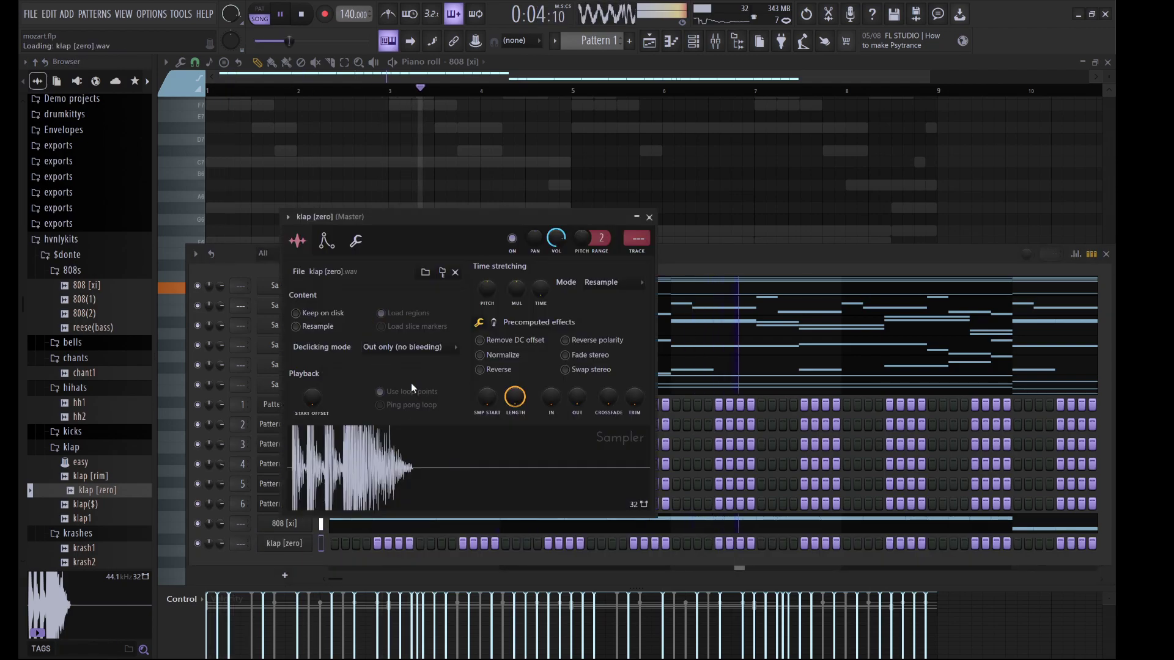
Program klap [zero] hits on steps 9 and 15 of bar 1, restarting playback to judge the timing
{"action": "key", "text": "space"}
{"action": "key", "text": "space"}
{"action": "left_click", "coordinate": [417, 543]}
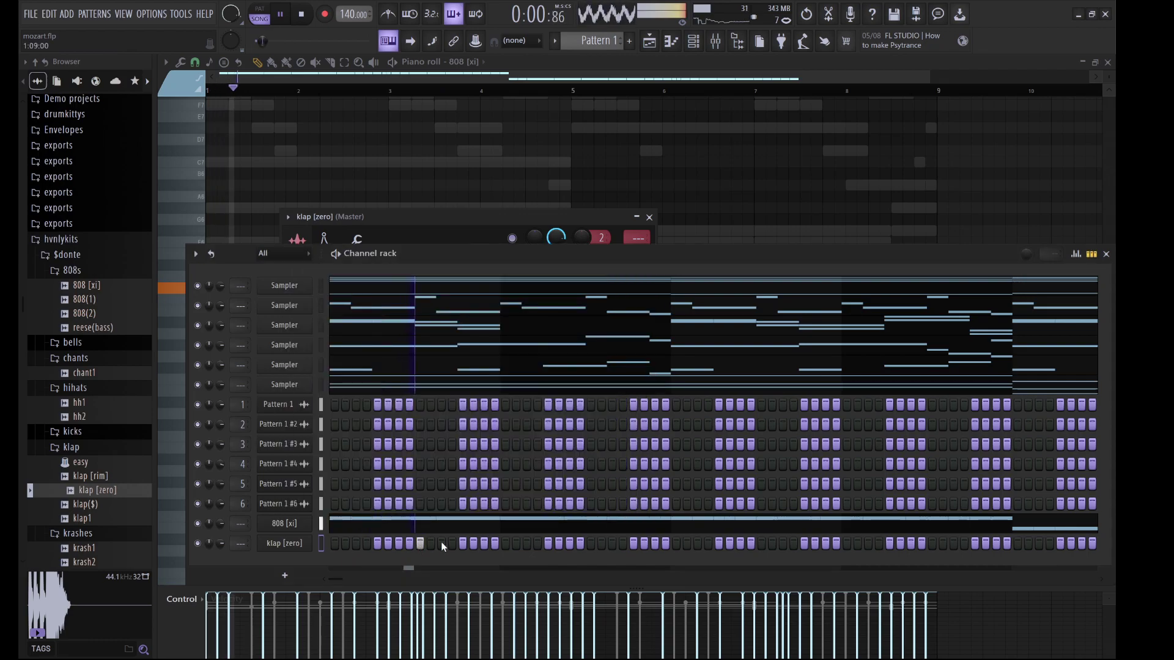
{"action": "key", "text": "space"}
{"action": "left_click", "coordinate": [485, 542]}
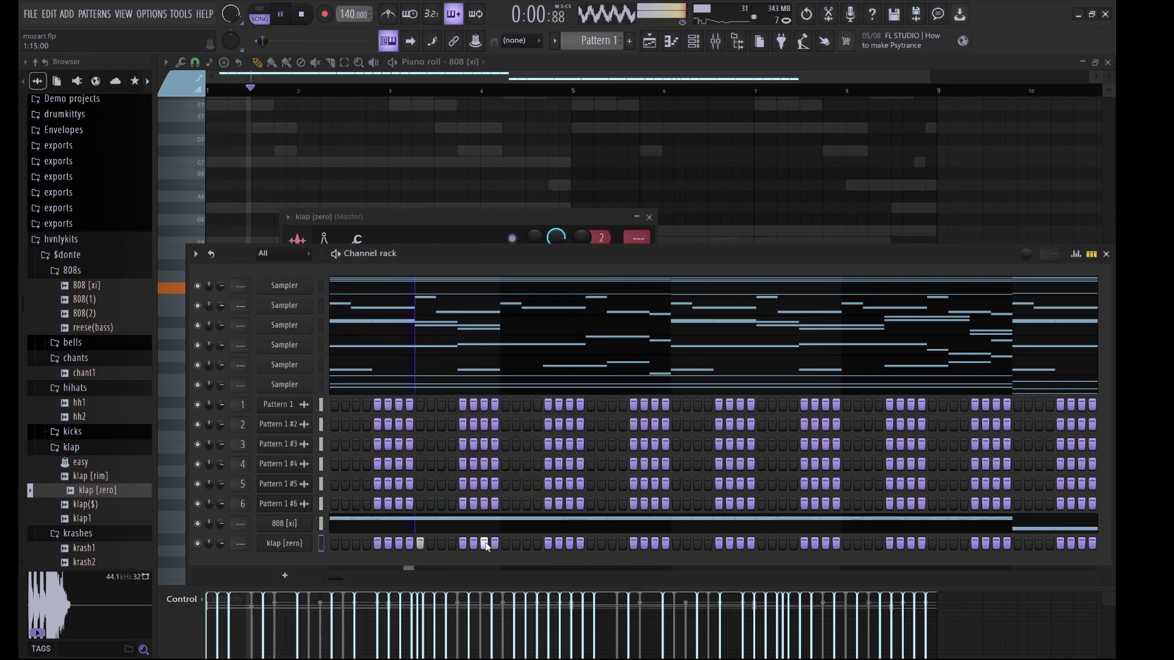
{"action": "key", "text": "space"}
{"action": "key", "text": "space"}
{"action": "key", "text": "space"}
{"action": "key", "text": "space"}
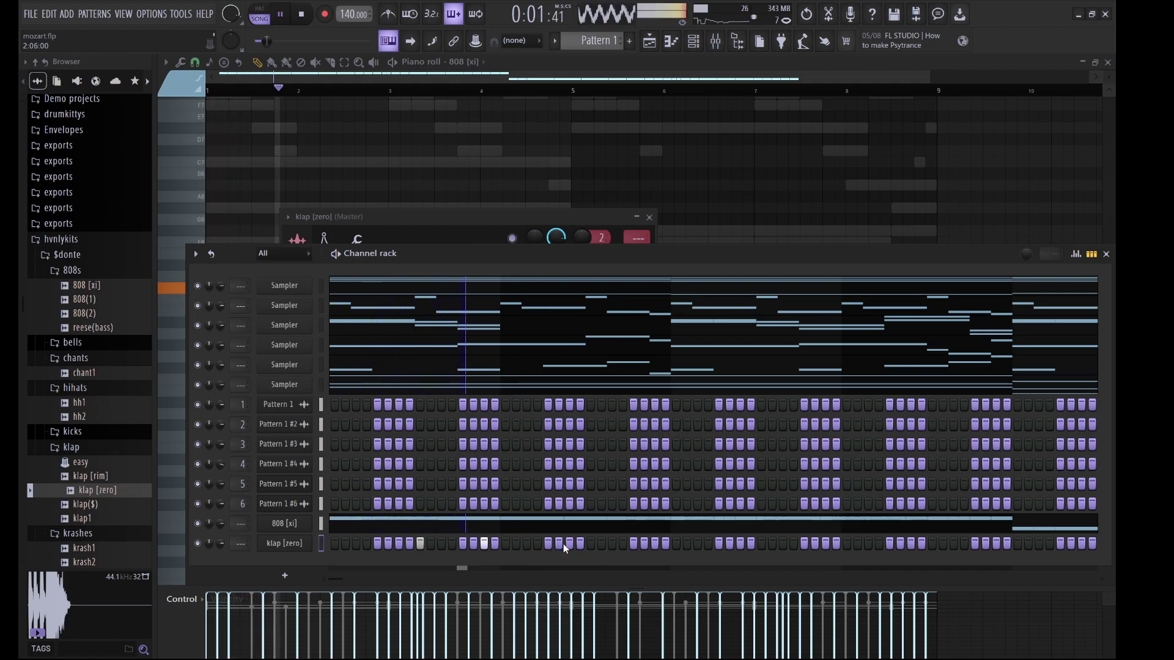
Program klap [zero] hits on steps 7, 9 and 15 of bar 2 and steps 1 and 5 of bar 3
{"action": "left_click", "coordinate": [569, 542]}
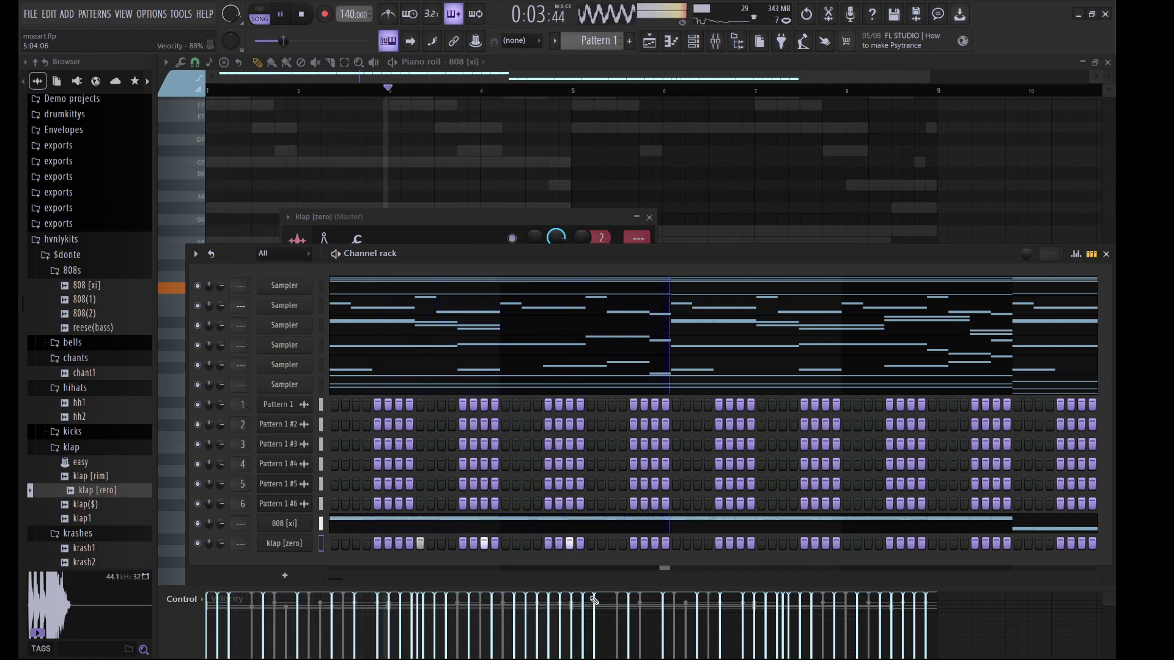
{"action": "left_click", "coordinate": [549, 543]}
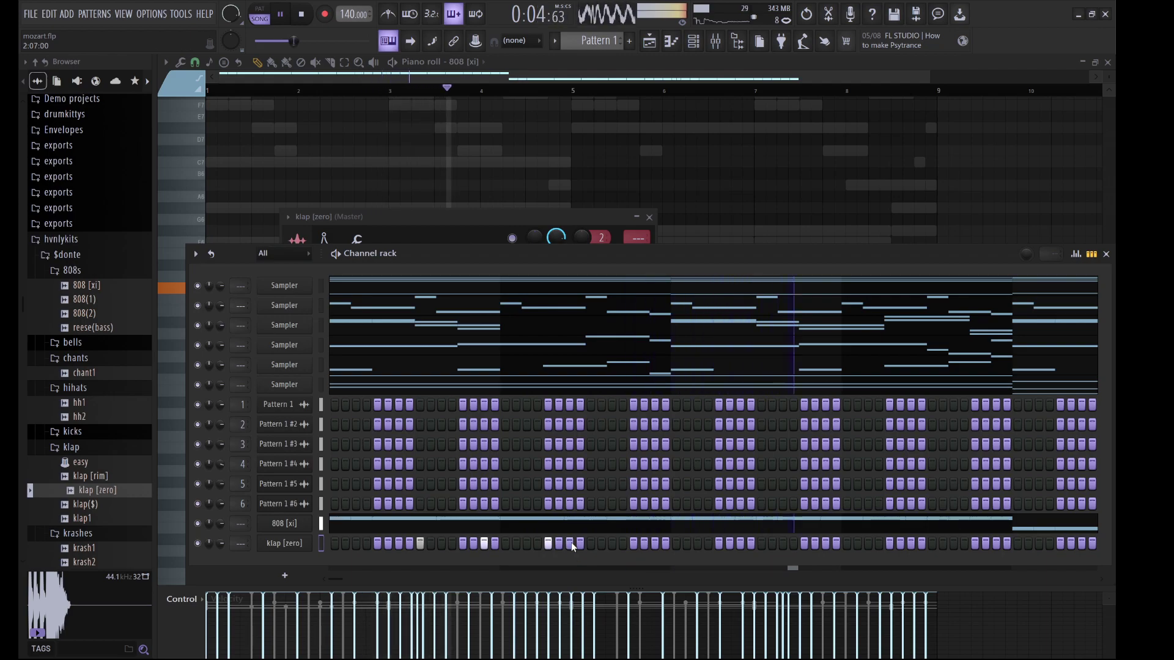
{"action": "left_click", "coordinate": [591, 544]}
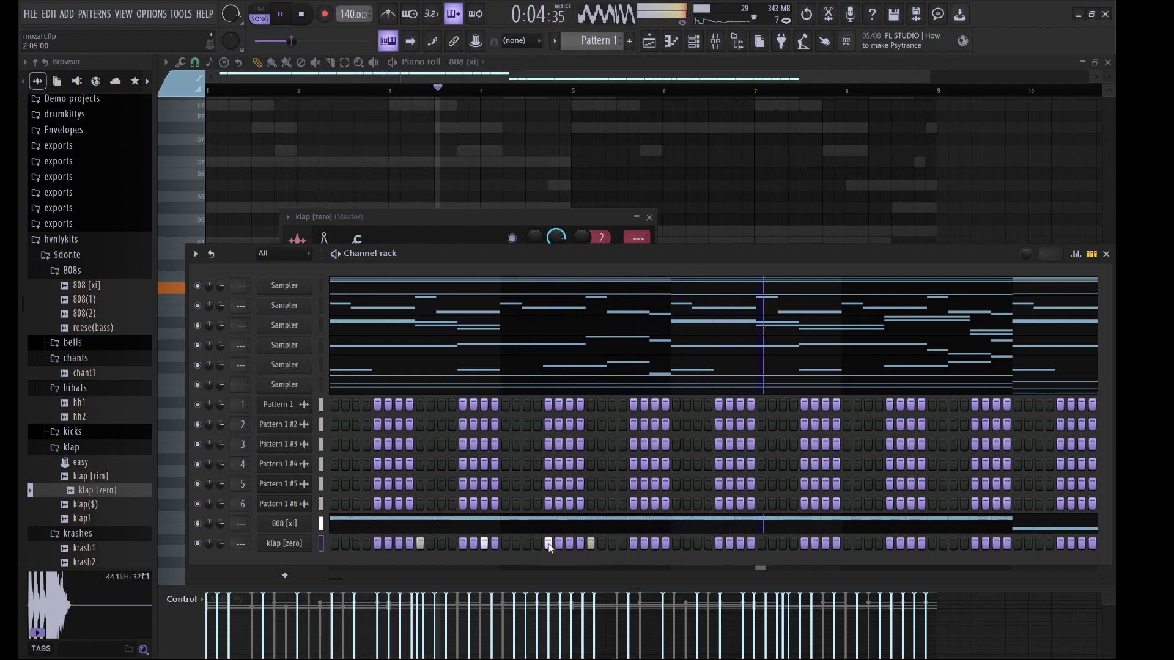
{"action": "left_click", "coordinate": [655, 544]}
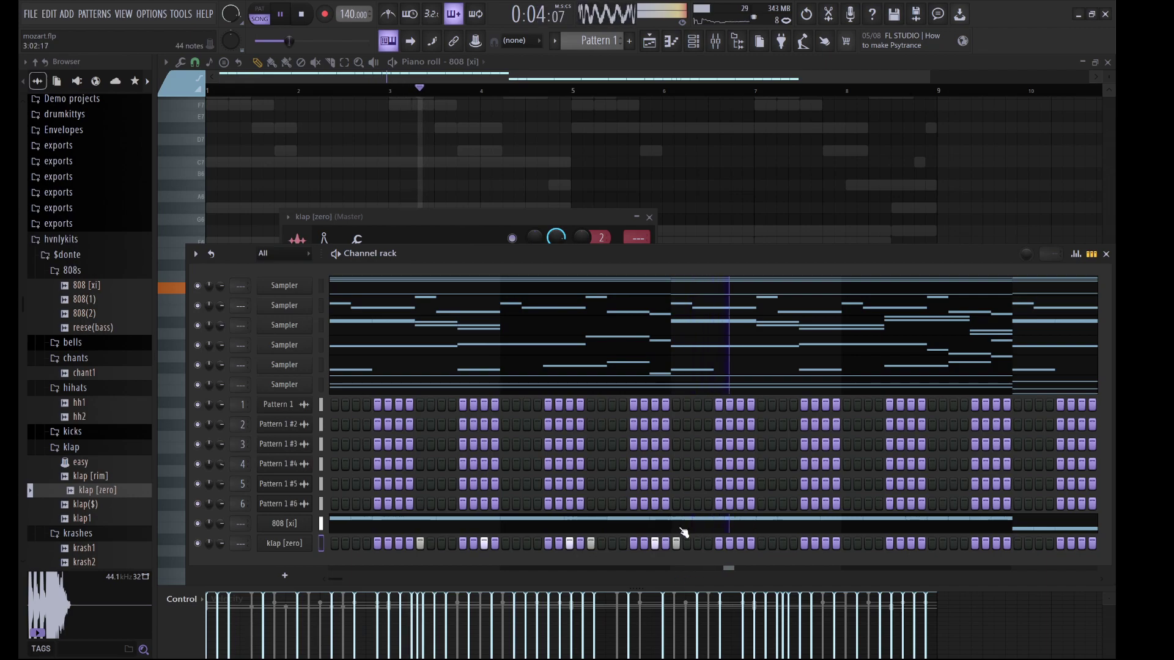
{"action": "left_click", "coordinate": [719, 544]}
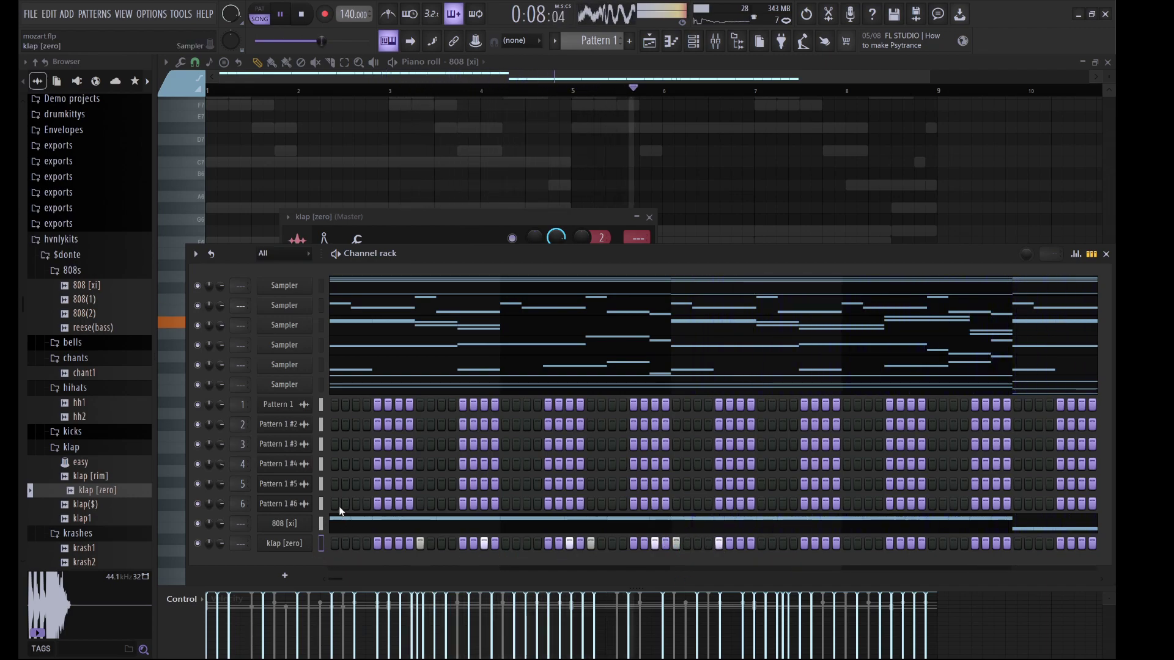
In the klap [zero] piano roll, add C5 hits at 3:13 and 4:09
{"action": "key", "text": "F7"}
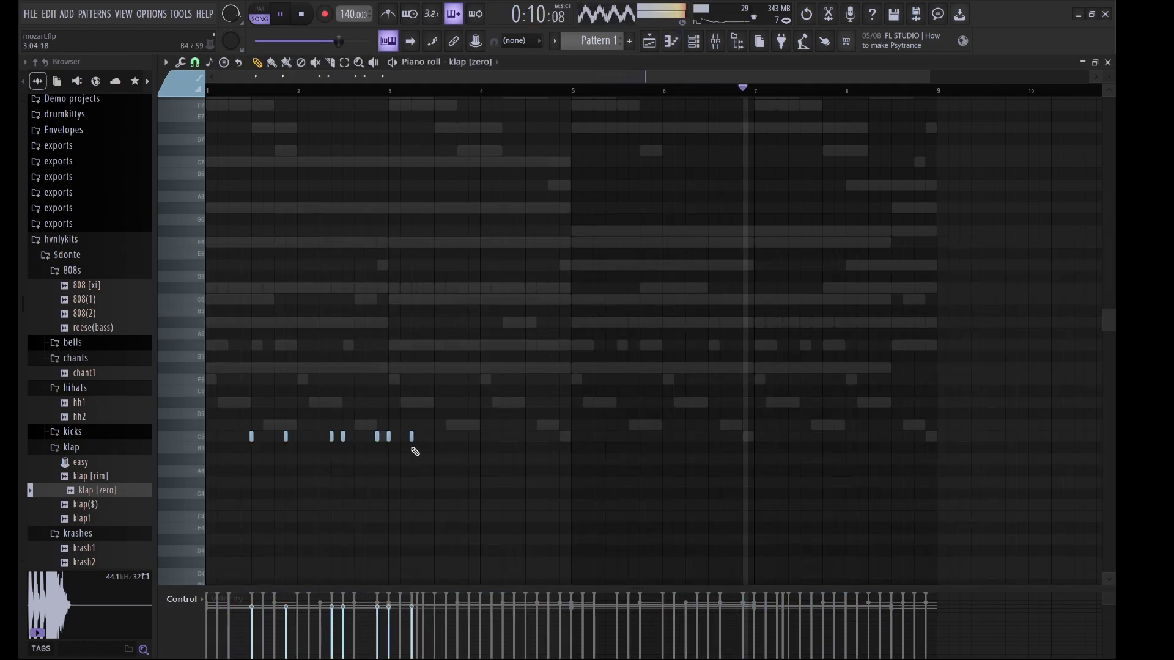
{"action": "left_click", "coordinate": [457, 436]}
{"action": "left_click", "coordinate": [525, 437]}
Duplicate the klap [zero] pattern into bars 5 to 8, shifting the copy so its first hit falls at 5:13
{"action": "key", "text": "ctrl+b"}
{"action": "key", "text": "shift+Right"}
{"action": "key", "text": "shift+Right"}
{"action": "key", "text": "shift+Right"}
{"action": "key", "text": "shift+Right"}
{"action": "key", "text": "shift+Right"}
{"action": "key", "text": "shift+Right"}
{"action": "key", "text": "shift+Right"}
{"action": "key", "text": "shift+Right"}
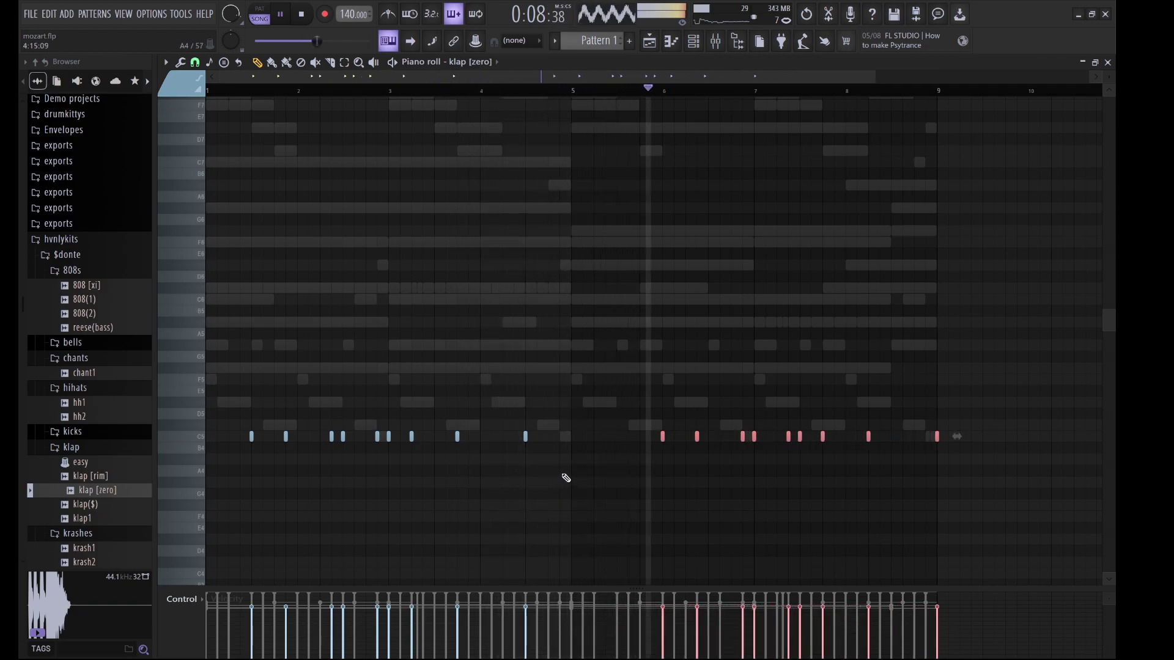
{"action": "left_click", "coordinate": [526, 437]}
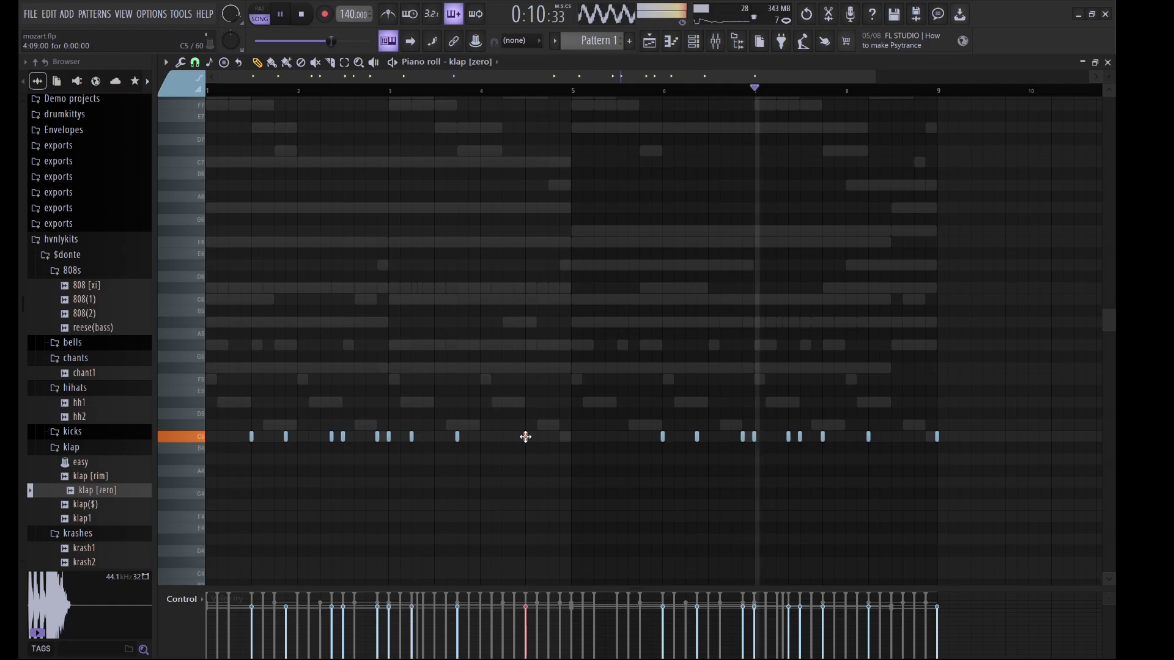
{"action": "key", "text": "ctrl+z"}
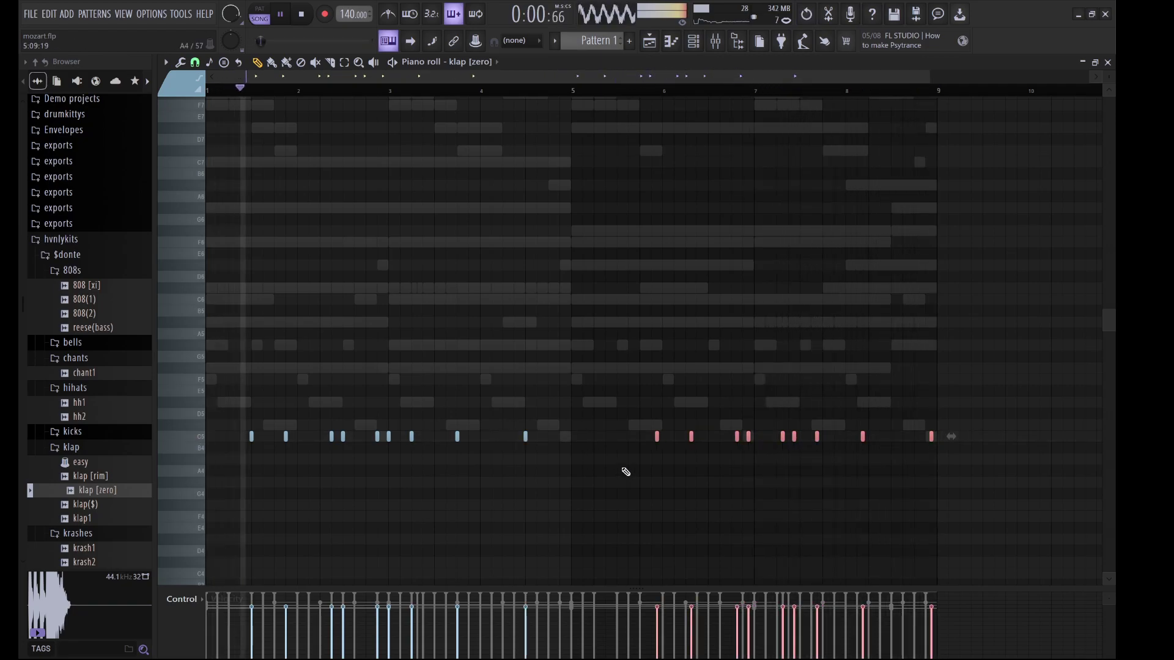
{"action": "key", "text": "ctrl+z"}
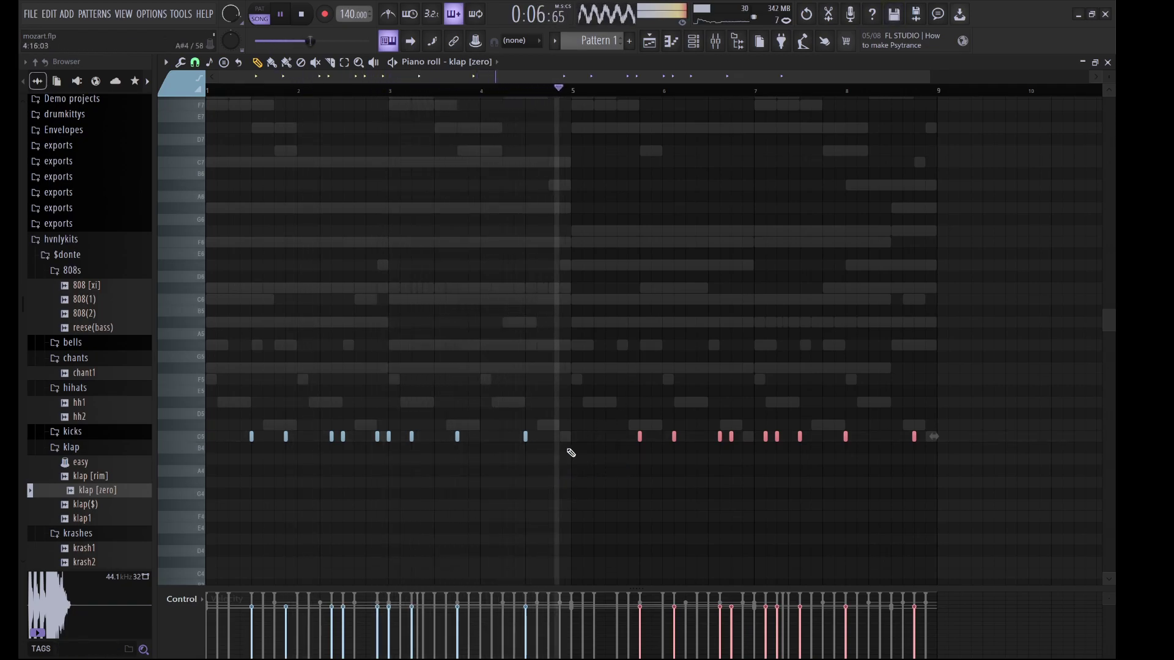
Fill out the klap [zero] pattern with extra C5 hits at 4:05, 8:09 and 8:15
{"action": "left_click", "coordinate": [552, 435], "text": "ctrl"}
{"action": "left_click", "coordinate": [519, 436]}
{"action": "left_click_drag", "start_coordinate": [514, 437], "coordinate": [503, 437]}
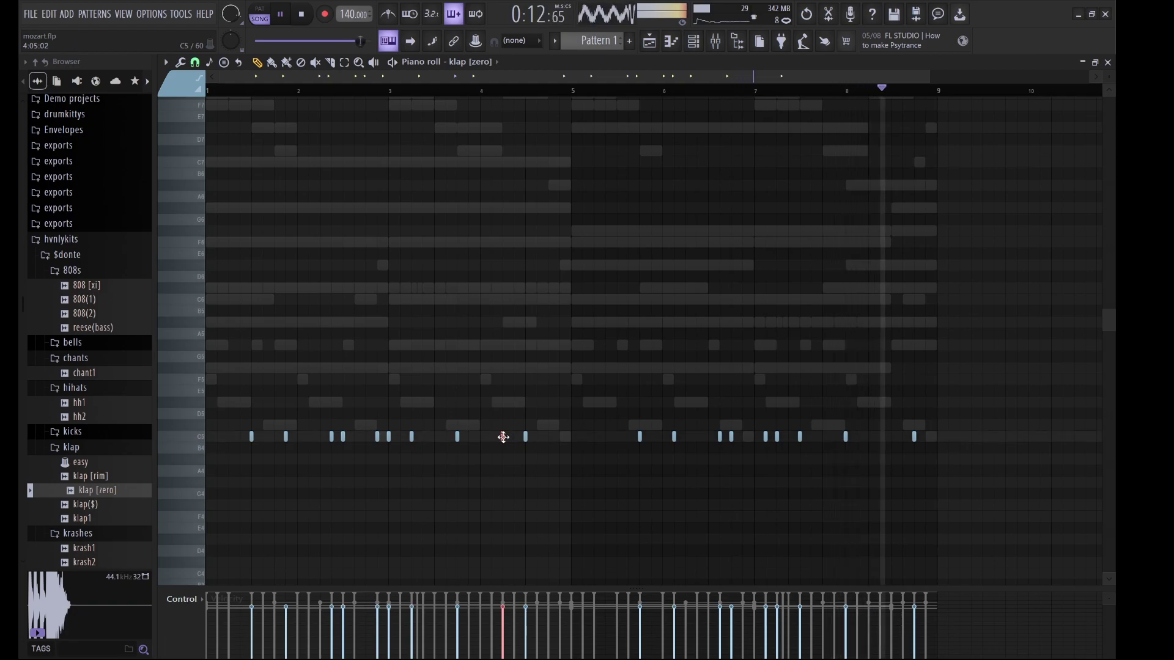
{"action": "left_click", "coordinate": [886, 436]}
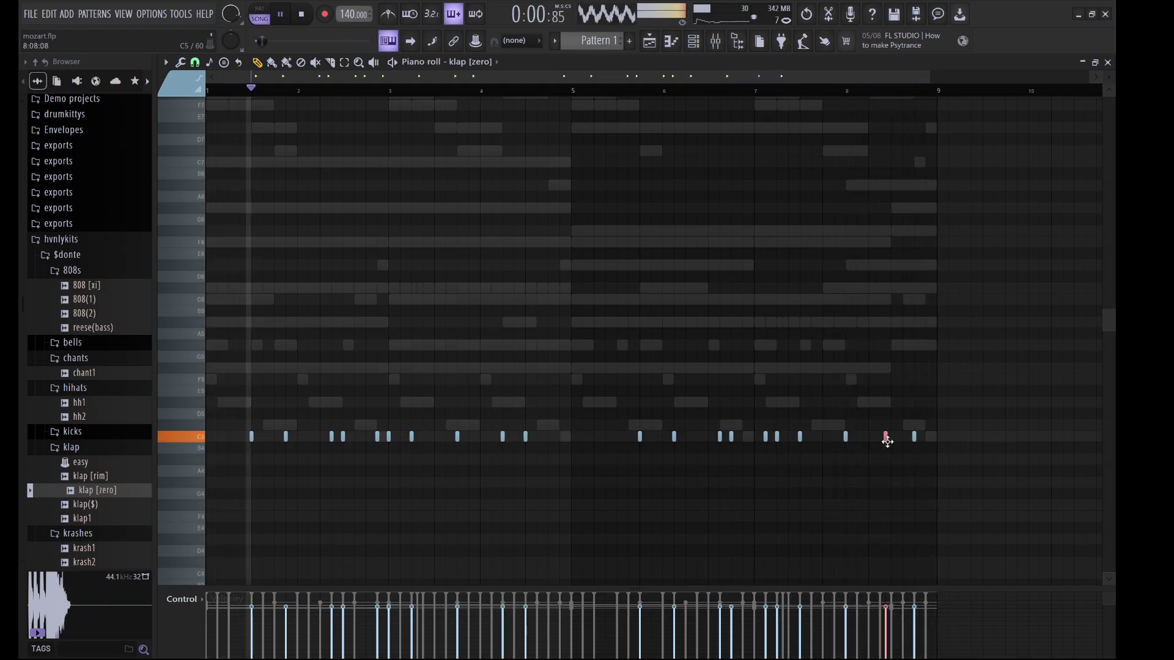
{"action": "left_click_drag", "start_coordinate": [887, 442], "coordinate": [892, 441]}
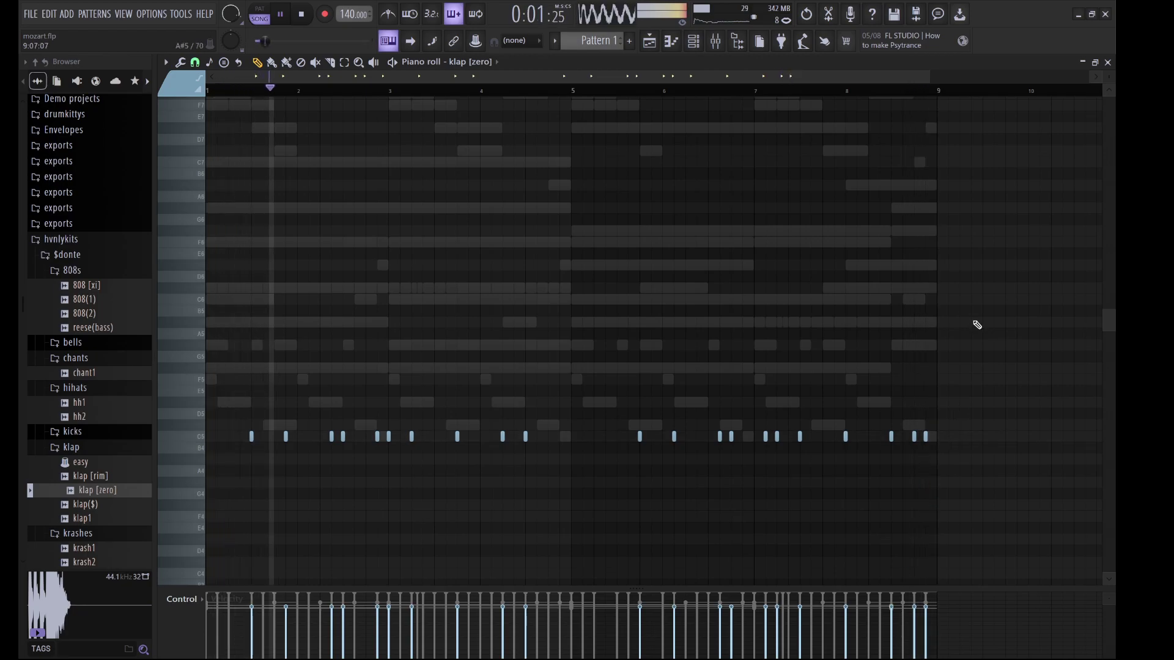
Load the snare [krunch] sample from the snare folder into the channel rack as a new channel below klap [zero]
{"action": "left_click", "coordinate": [694, 41]}
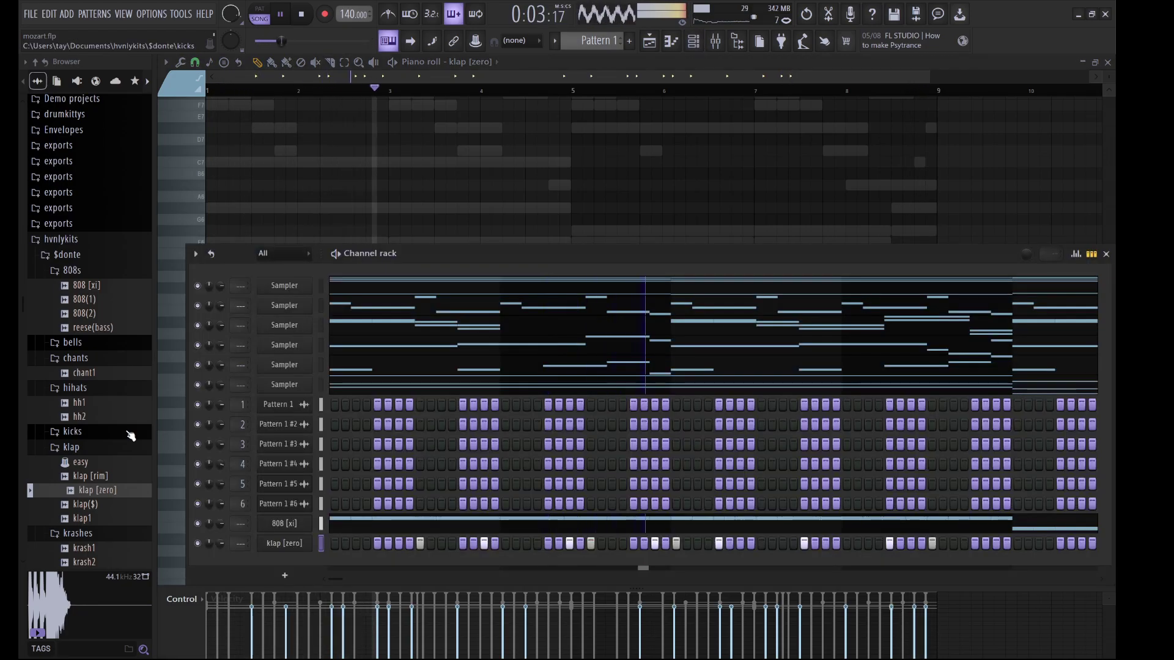
{"action": "scroll", "coordinate": [91, 422], "scroll_direction": "down", "scroll_amount": 6}
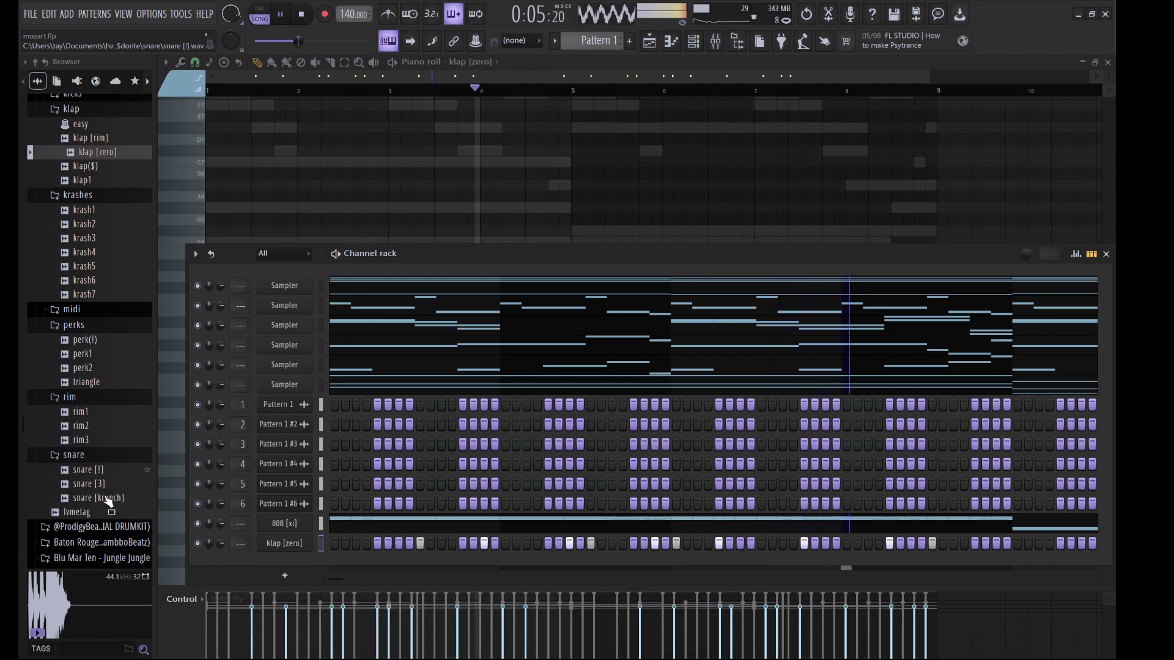
{"action": "left_click_drag", "start_coordinate": [102, 498], "coordinate": [197, 544]}
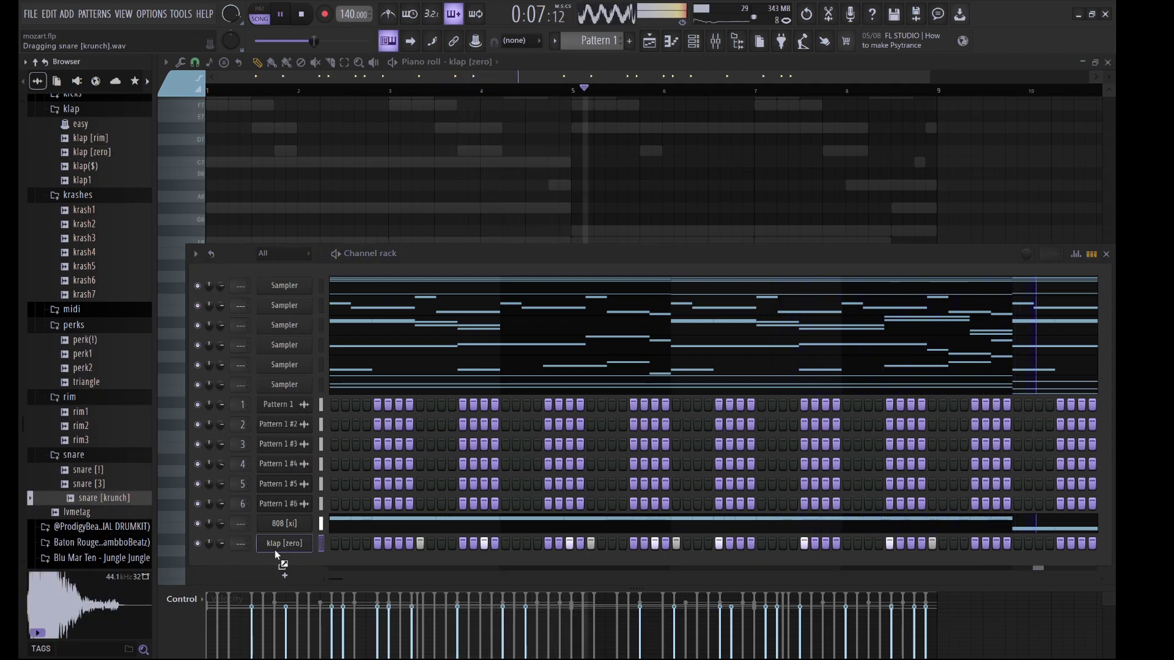
{"action": "left_click_drag", "start_coordinate": [280, 554], "coordinate": [295, 563]}
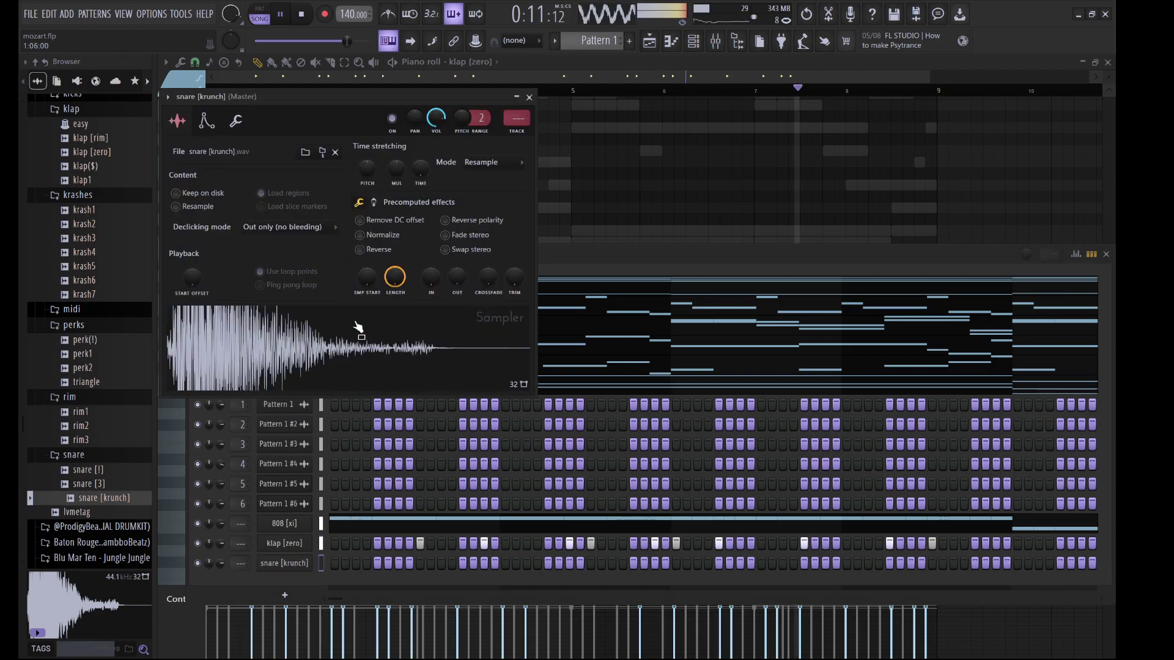
Program snare [krunch] hits on steps 3, 7, 11 and 15 of bar 1 and steps 5, 7, 9, 13, 14 and 15 of bar 2
{"action": "left_click", "coordinate": [355, 563]}
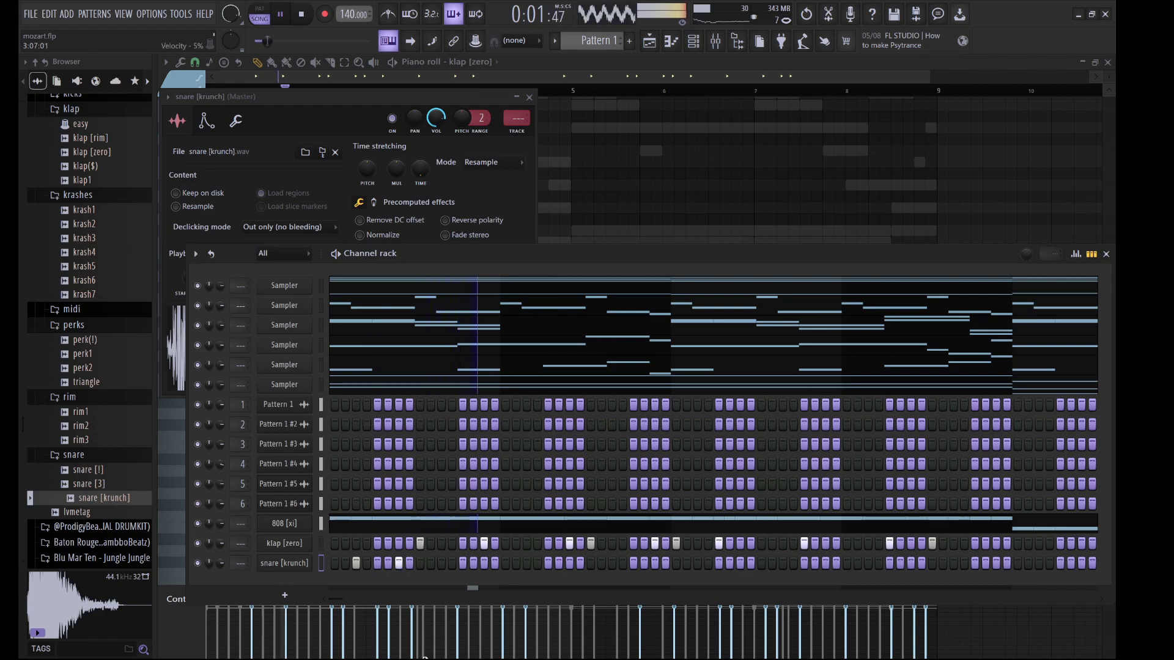
{"action": "left_click", "coordinate": [442, 563]}
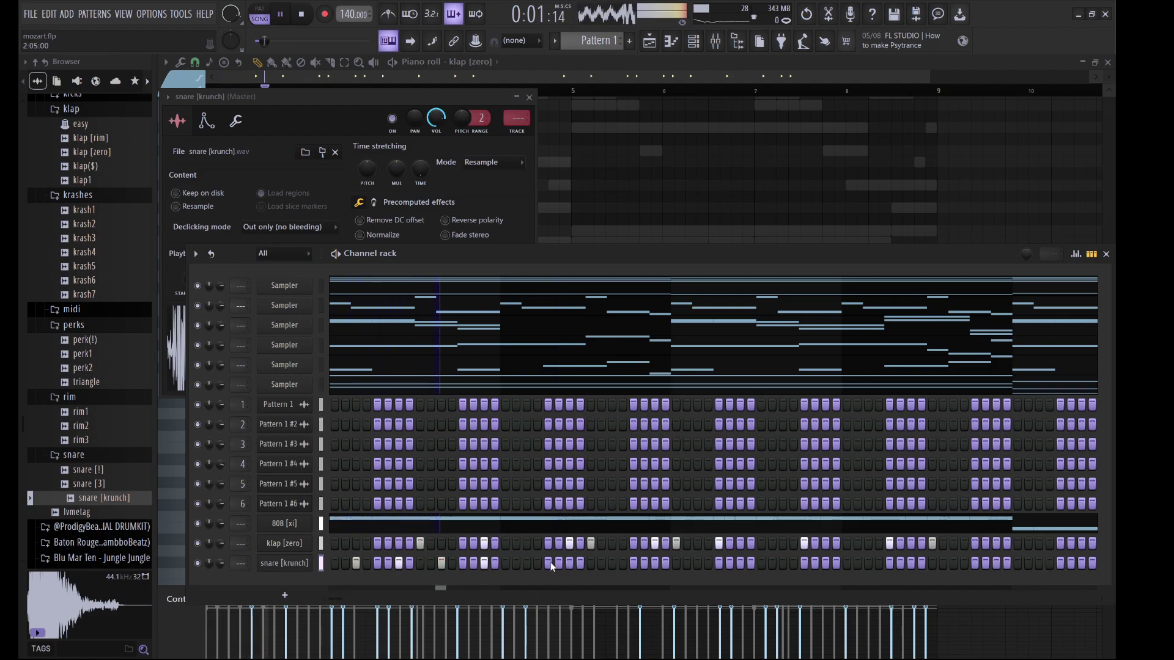
{"action": "left_click", "coordinate": [591, 563]}
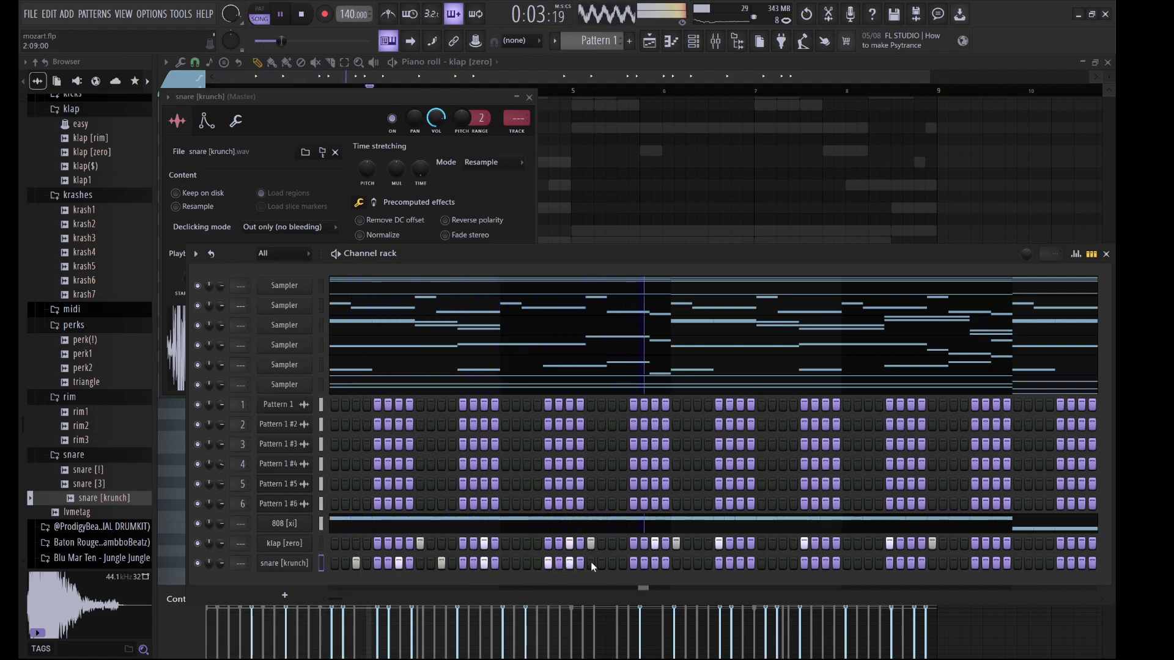
{"action": "left_click", "coordinate": [633, 564]}
{"action": "left_click", "coordinate": [643, 566]}
{"action": "left_click", "coordinate": [652, 567]}
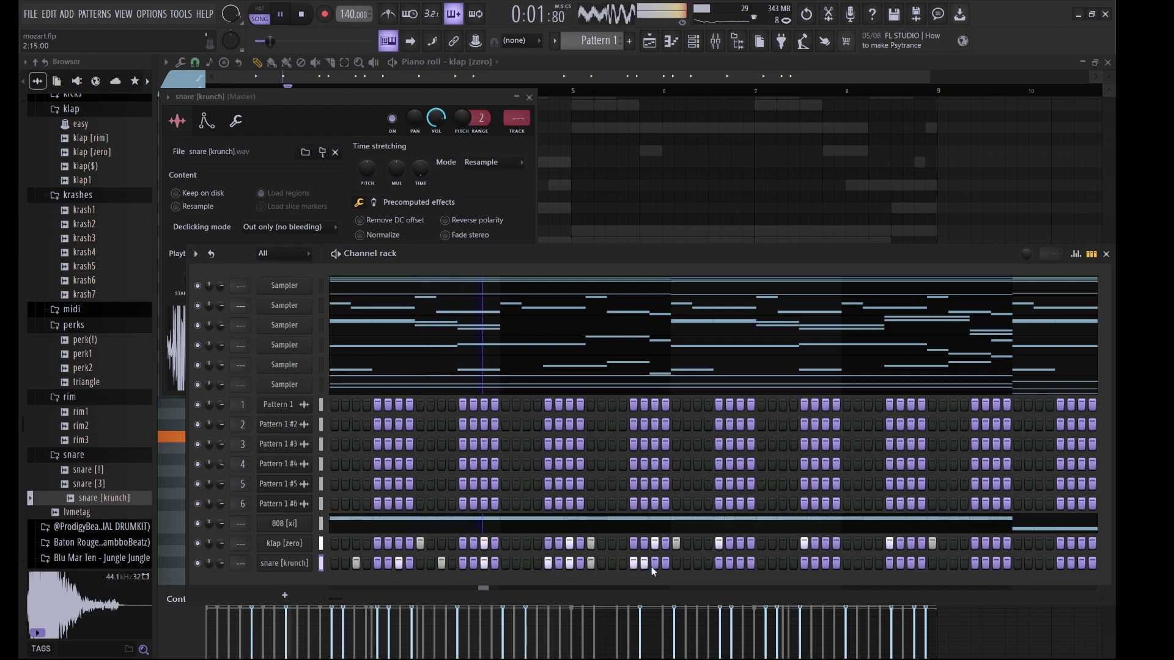
Program snare [krunch] hits on steps 3 and 7 of bar 3 and steps 1 and 5 of bar 4
{"action": "left_click", "coordinate": [700, 563]}
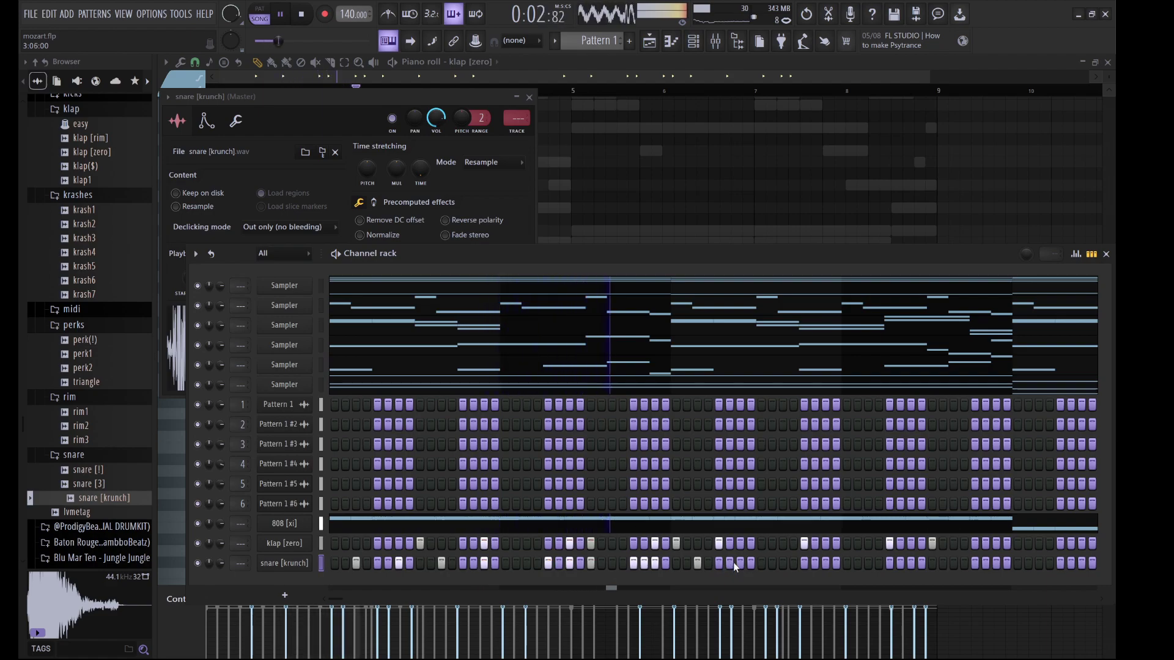
{"action": "left_click", "coordinate": [741, 564]}
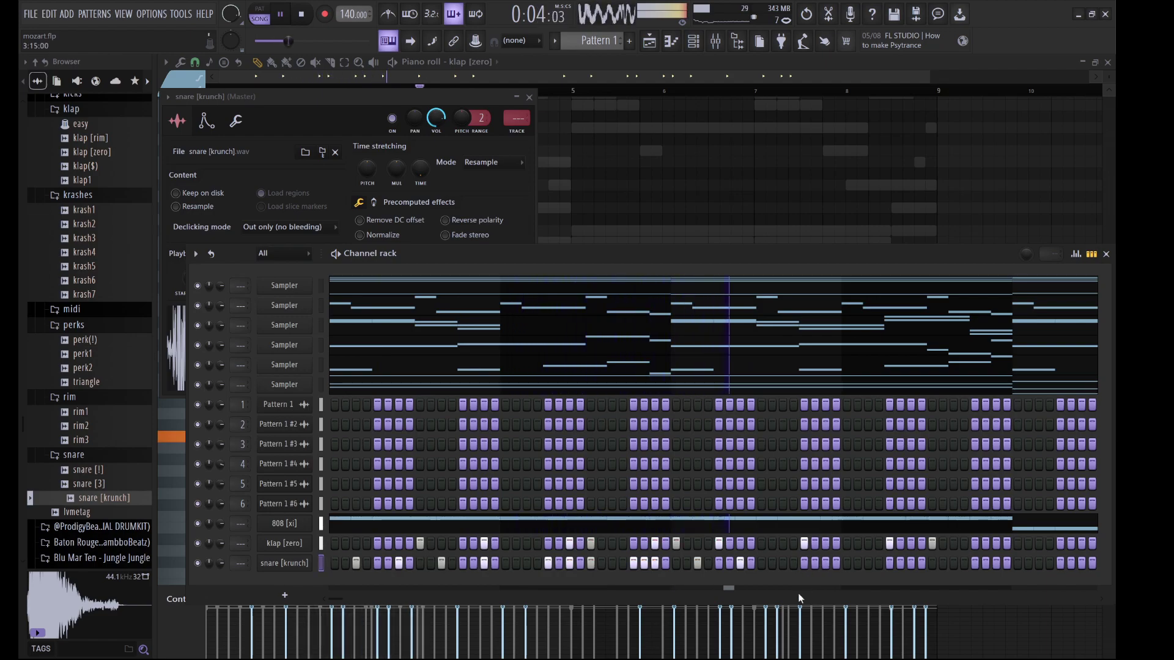
{"action": "left_click", "coordinate": [846, 563]}
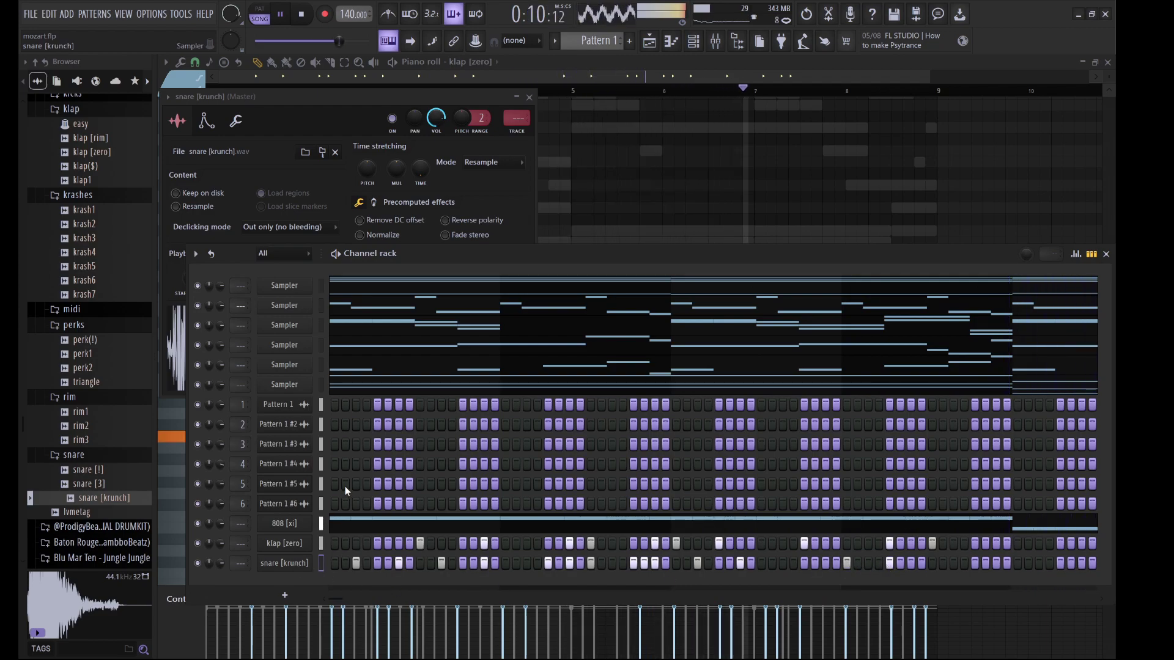
Duplicate the snare [krunch] pattern into bars 5 to 8 with the copy starting at 5:03, and return to the channel rack
{"action": "key", "text": "F7"}
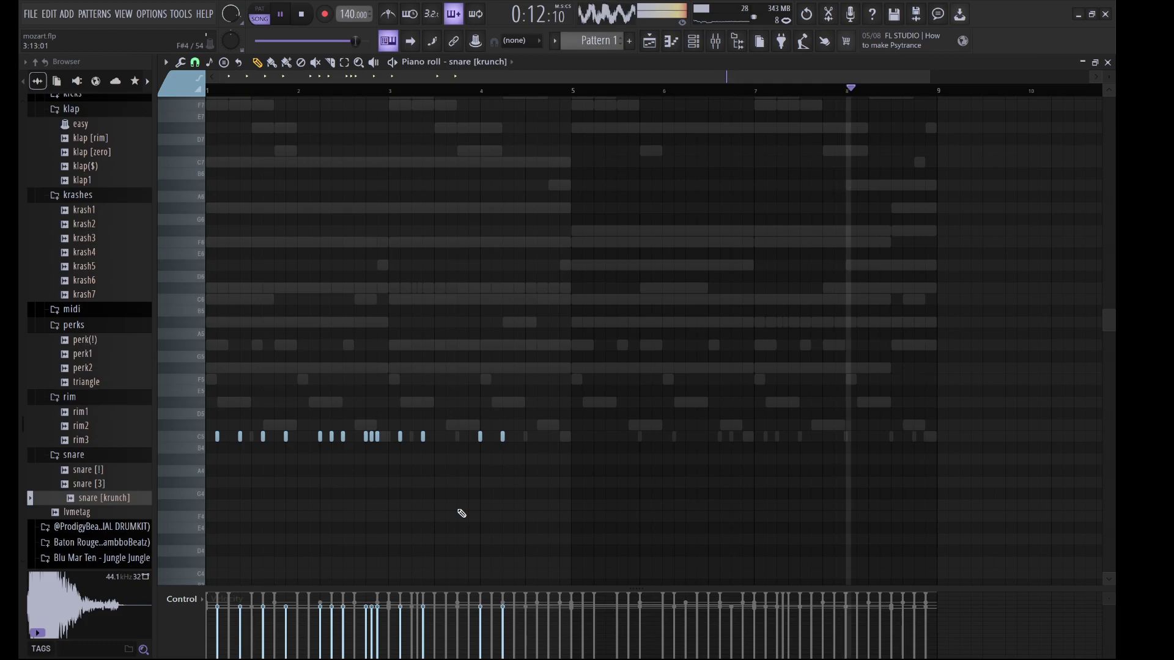
{"action": "key", "text": "ctrl+b"}
{"action": "key", "text": "shift+Right"}
{"action": "key", "text": "shift+Right"}
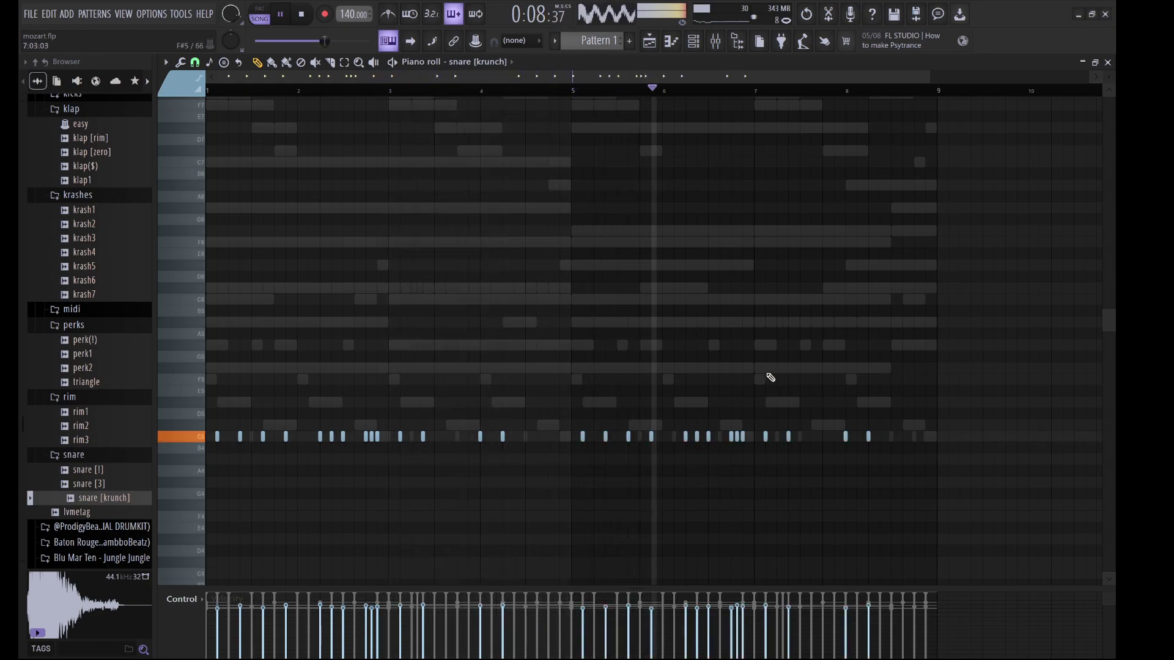
{"action": "left_click", "coordinate": [698, 45]}
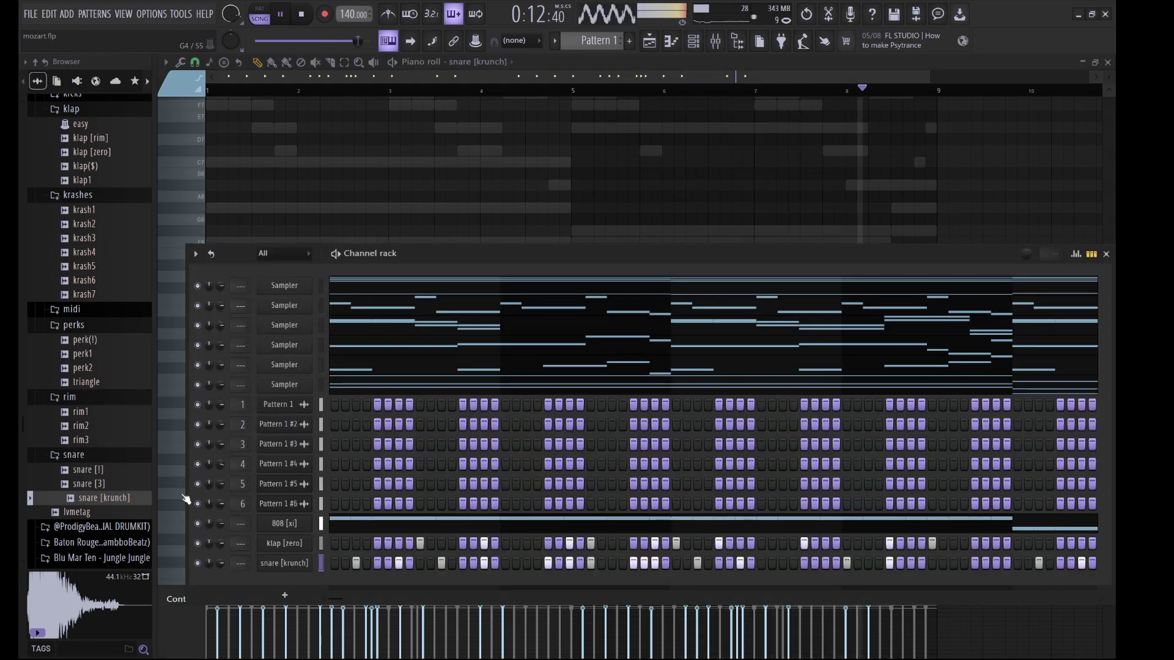
Load the hh2 sample from the hihats folder into the channel rack as a new channel below snare [krunch]
{"action": "scroll", "coordinate": [129, 292], "scroll_direction": "up", "scroll_amount": 6}
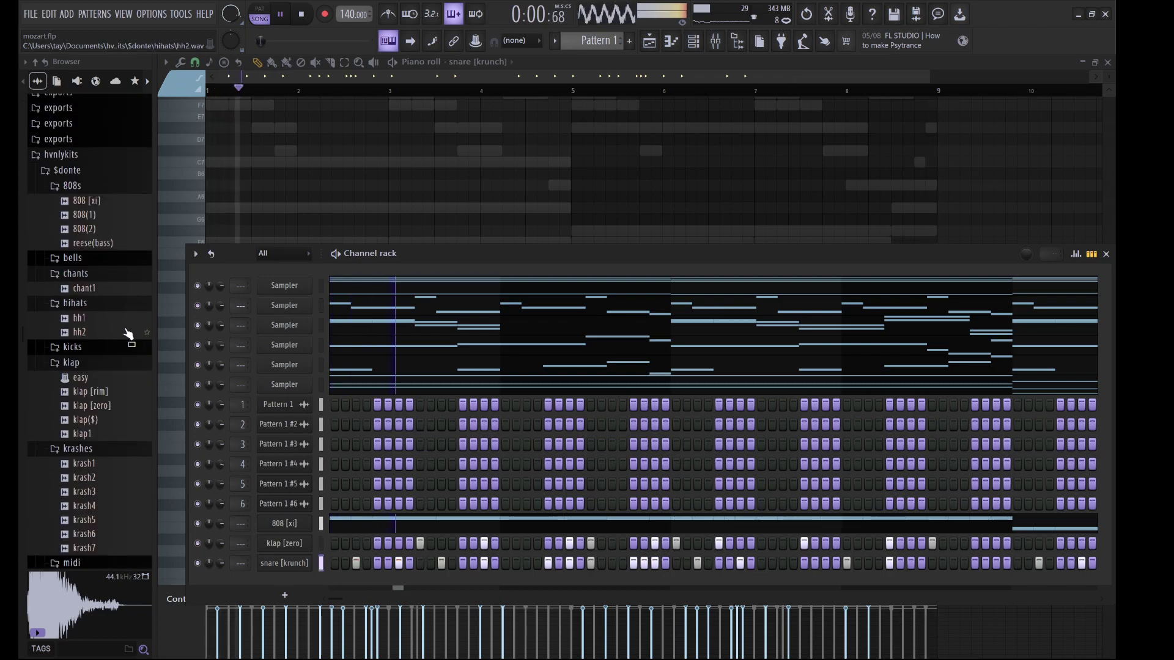
{"action": "left_click", "coordinate": [86, 330]}
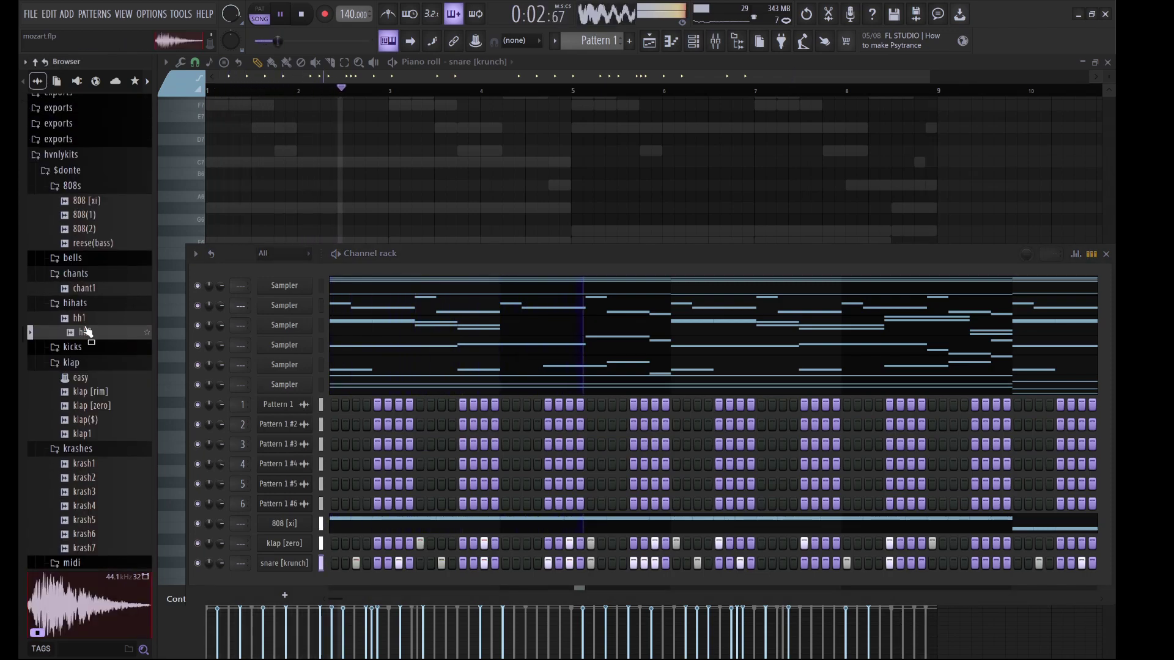
{"action": "left_click_drag", "start_coordinate": [323, 569], "coordinate": [304, 586]}
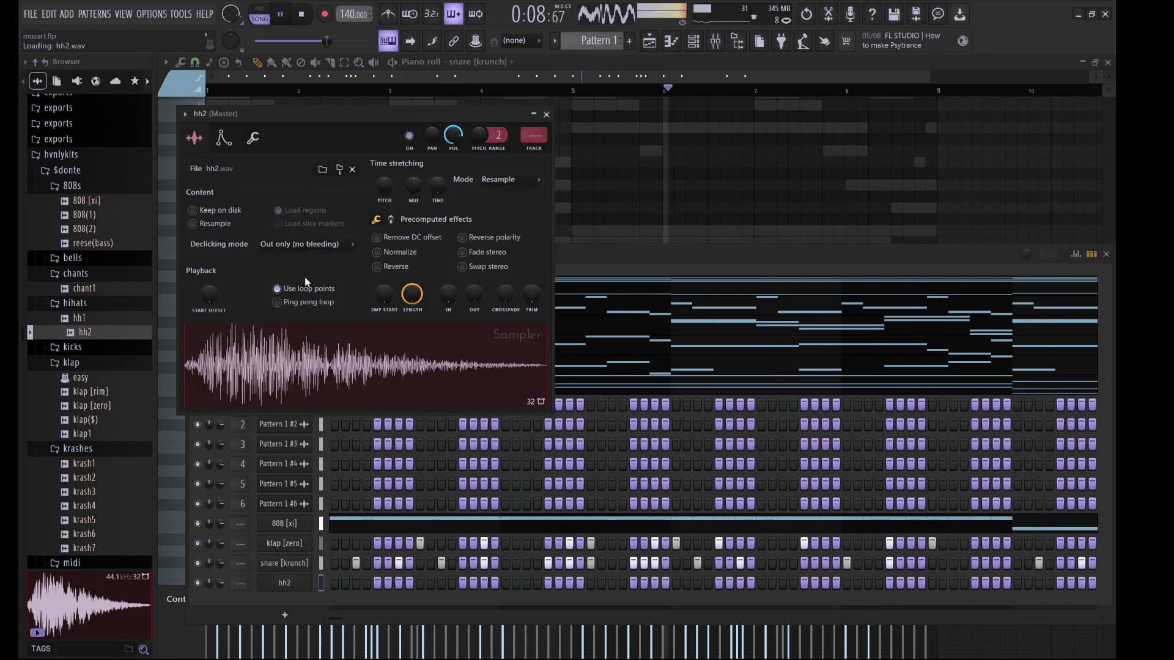
Program hh2 hits on steps 1, 2, 3, 7, 11 and 15 of bar 1
{"action": "left_click", "coordinate": [335, 583]}
{"action": "left_click", "coordinate": [345, 583]}
{"action": "left_click", "coordinate": [355, 583]}
{"action": "key", "text": "space"}
{"action": "key", "text": "space"}
{"action": "left_click", "coordinate": [398, 584]}
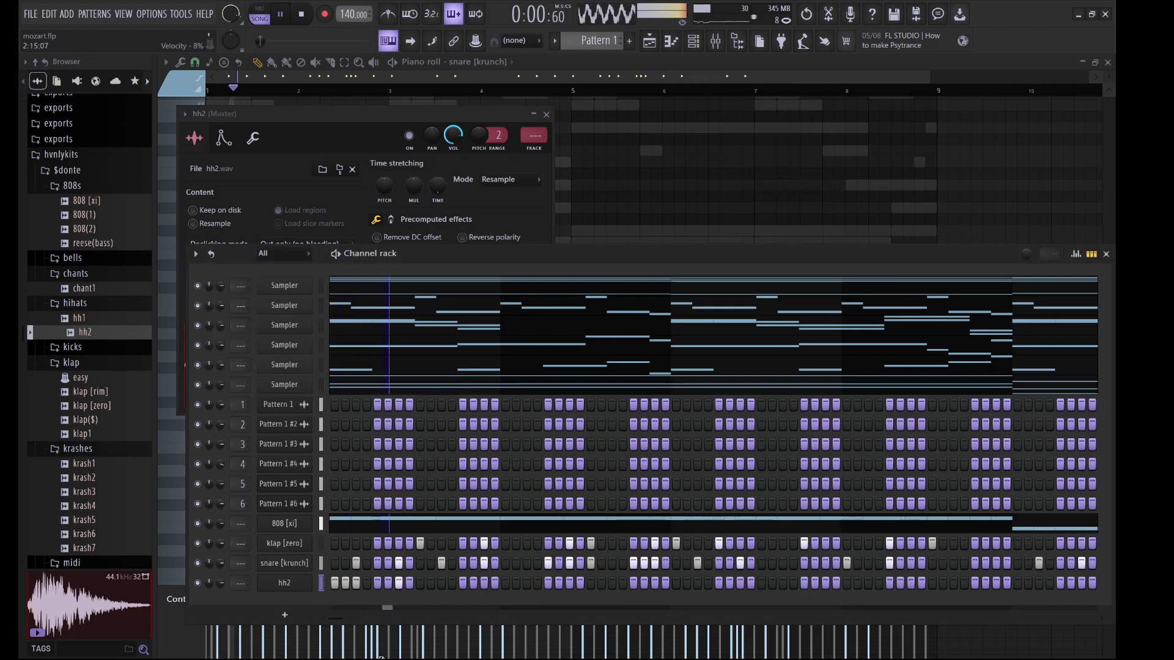
{"action": "left_click", "coordinate": [442, 582]}
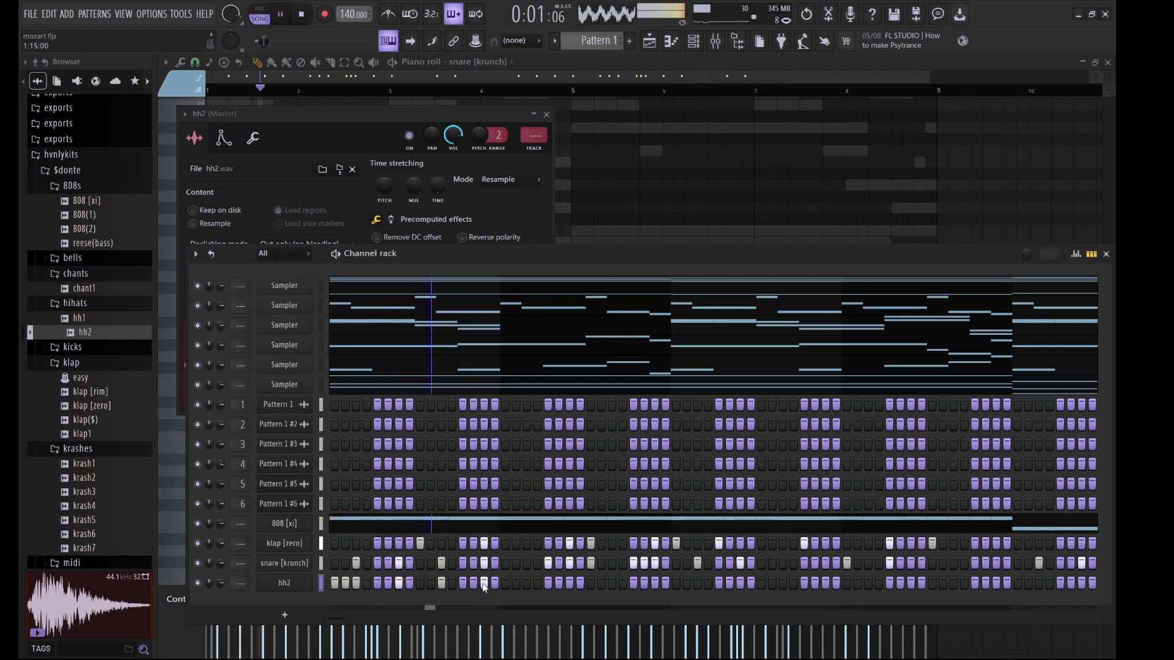
Program hh2 hits on steps 1, 3, 5, 6, 7, 11 and 15 of bar 2
{"action": "left_click", "coordinate": [505, 584]}
{"action": "key", "text": "space"}
{"action": "key", "text": "space"}
{"action": "left_click", "coordinate": [526, 583]}
{"action": "left_click", "coordinate": [548, 583]}
{"action": "left_click", "coordinate": [558, 583]}
{"action": "left_click", "coordinate": [612, 582]}
{"action": "left_click", "coordinate": [590, 583]}
{"action": "left_click", "coordinate": [654, 583]}
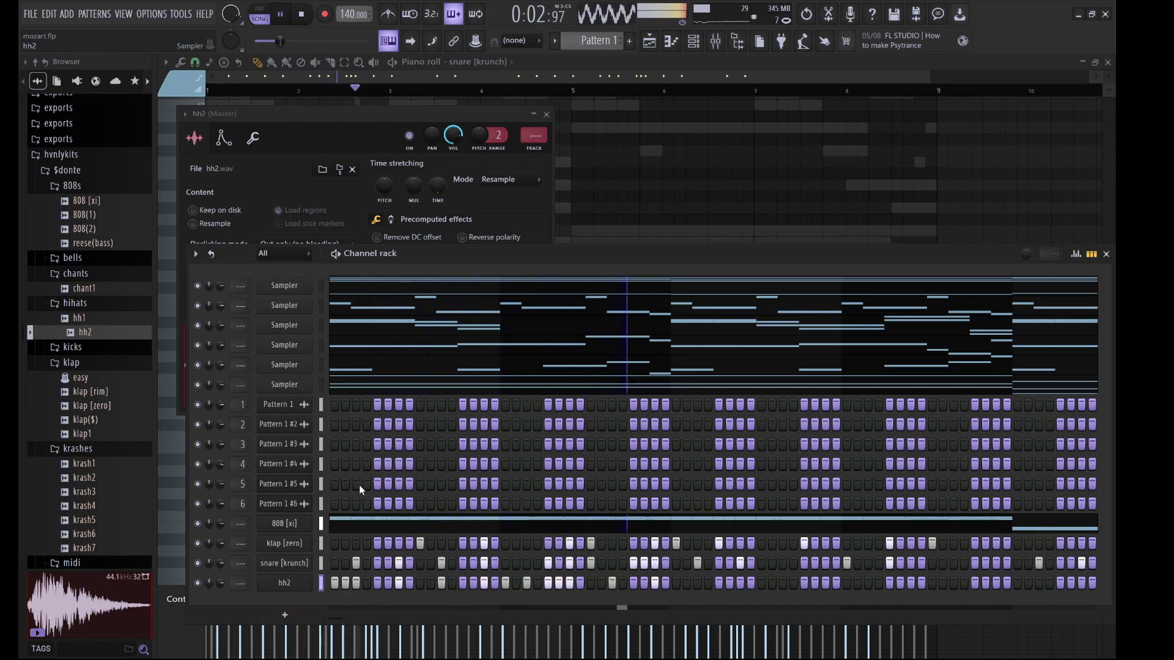
In the hh2 piano roll, add an A#4 note at step 15 of bar 2, chopped into a roll with falling velocities
{"action": "key", "text": "F7"}
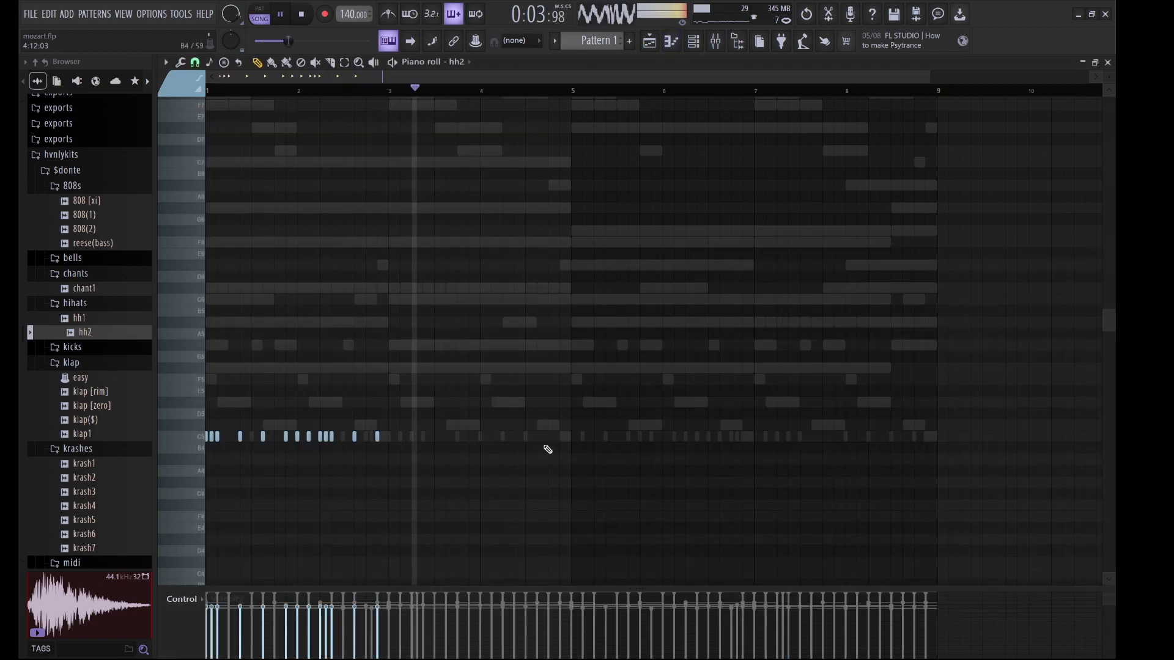
{"action": "left_click", "coordinate": [380, 459]}
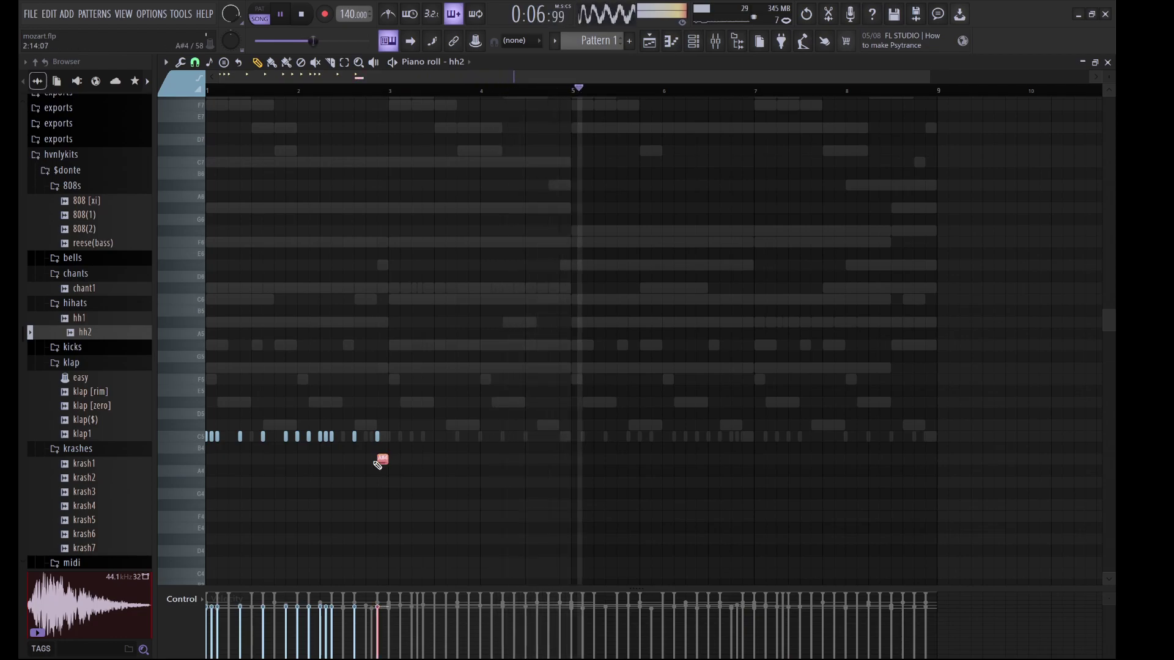
{"action": "left_click", "coordinate": [382, 460]}
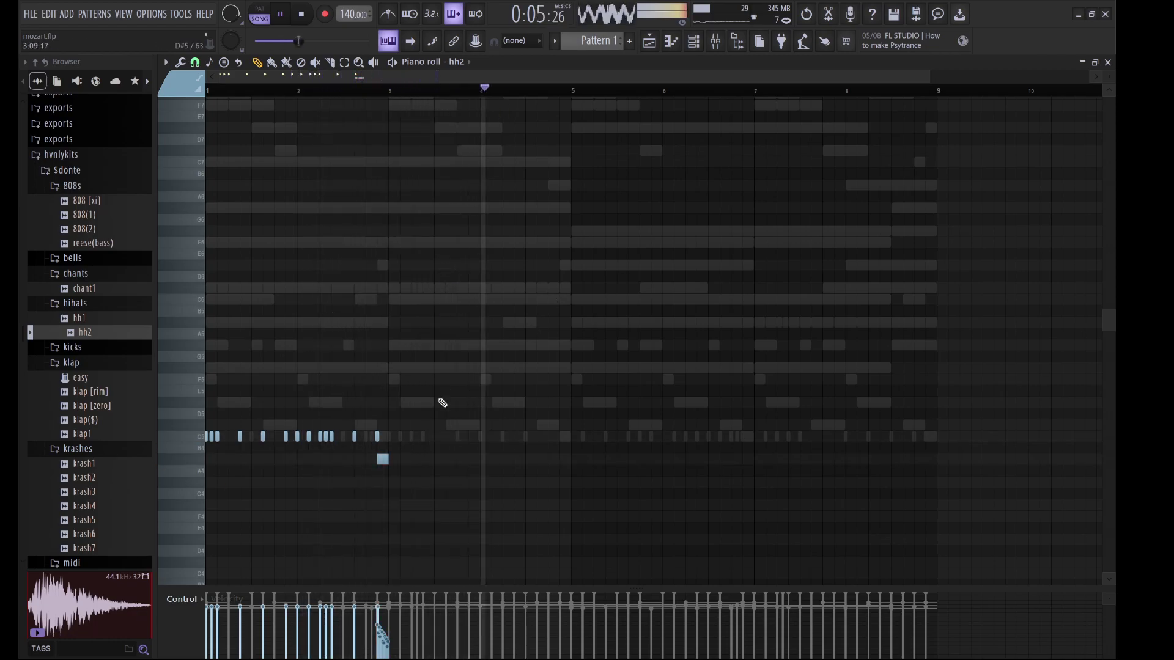
Duplicate the two-bar hh2 pattern with its roll until it fills all eight bars
{"action": "left_click_drag", "start_coordinate": [407, 421], "coordinate": [165, 438]}
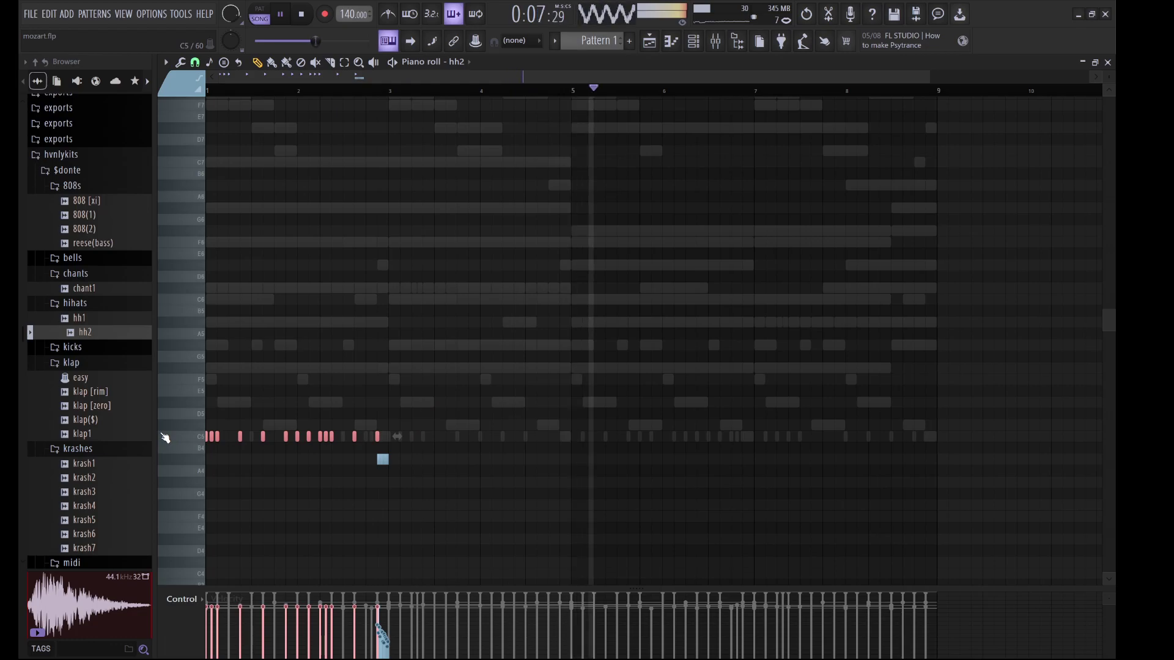
{"action": "left_click", "coordinate": [550, 466]}
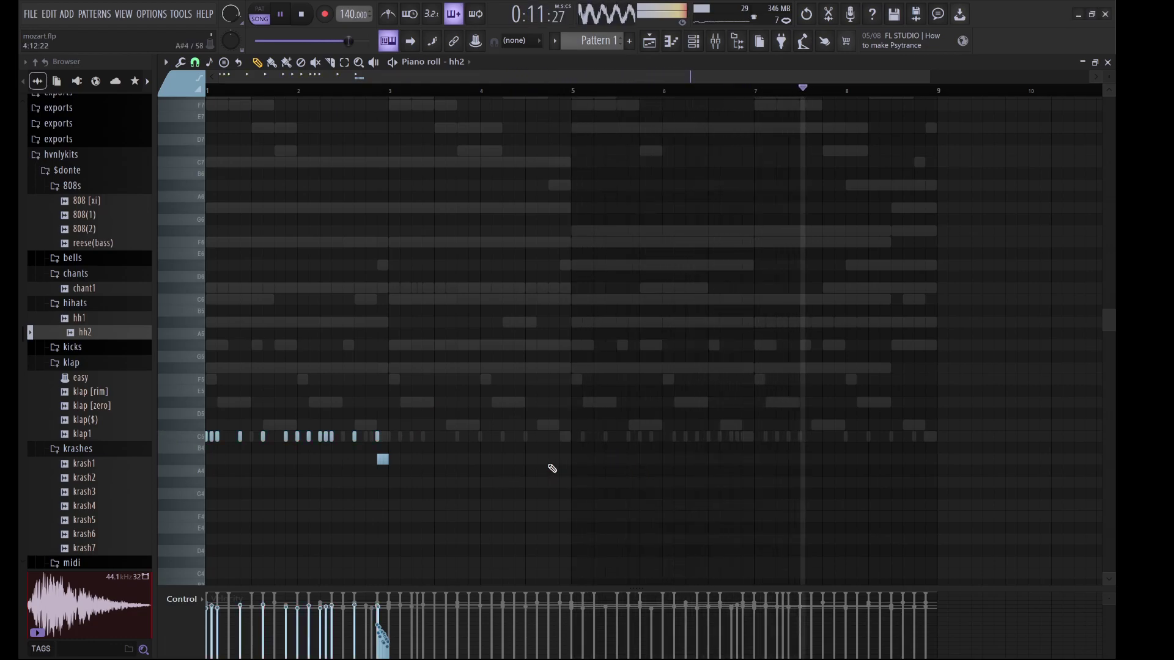
{"action": "key", "text": "ctrl+b"}
{"action": "left_click", "coordinate": [552, 469]}
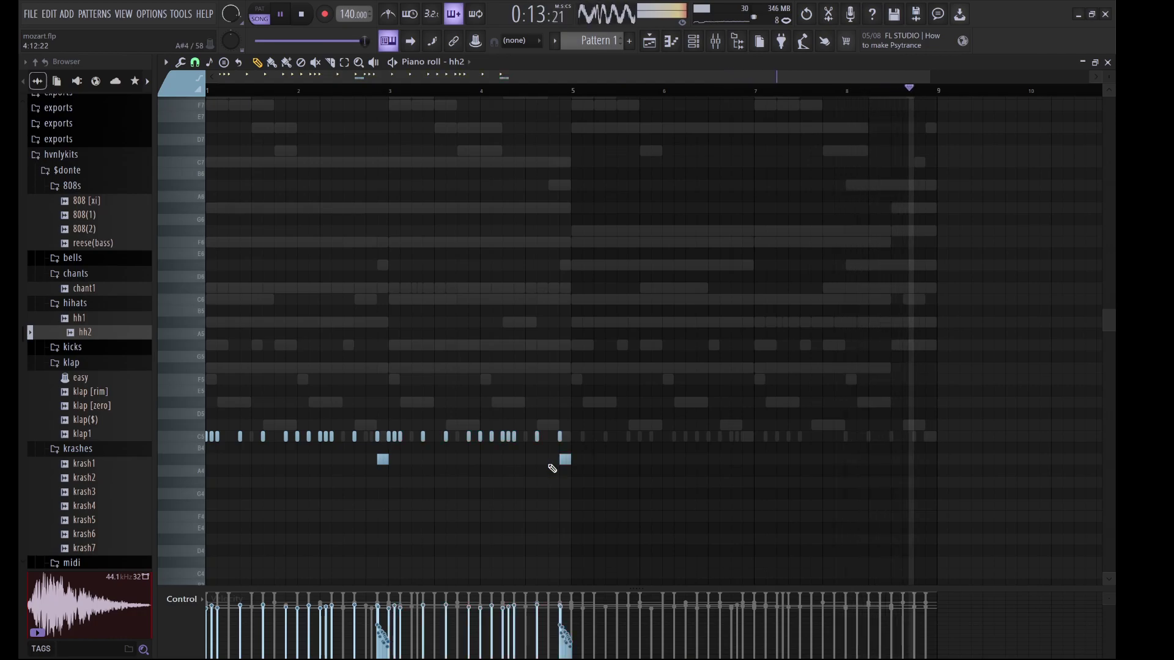
{"action": "key", "text": "ctrl+b"}
Raise the hh2 roll ending bar 4 by five semitones and the roll ending bar 8 by three semitones
{"action": "left_click", "coordinate": [555, 461]}
{"action": "left_click", "coordinate": [564, 460]}
{"action": "key", "text": "Up"}
{"action": "key", "text": "Up"}
{"action": "key", "text": "Up"}
{"action": "key", "text": "Up"}
{"action": "key", "text": "Up"}
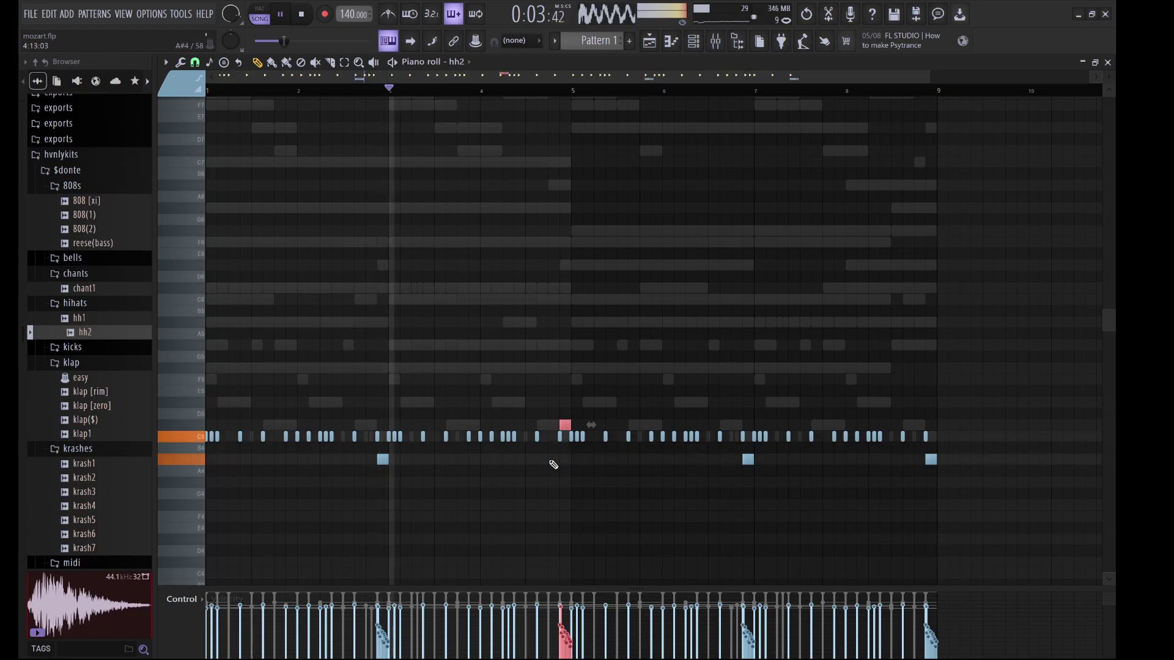
{"action": "left_click_drag", "start_coordinate": [986, 475], "coordinate": [918, 457]}
{"action": "key", "text": "Up"}
{"action": "key", "text": "Up"}
{"action": "key", "text": "Up"}
Lower all hh2 notes by one semitone and return to the channel rack
{"action": "left_click", "coordinate": [821, 539], "text": "ctrl"}
{"action": "key", "text": "shift+Down"}
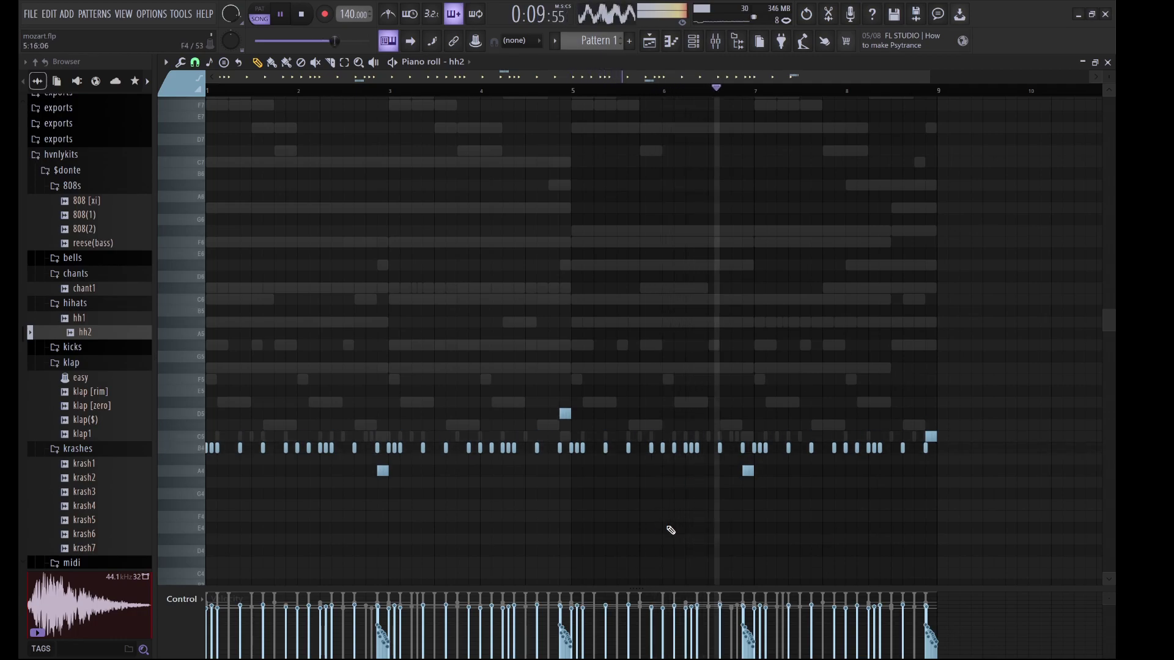
{"action": "left_click", "coordinate": [693, 43]}
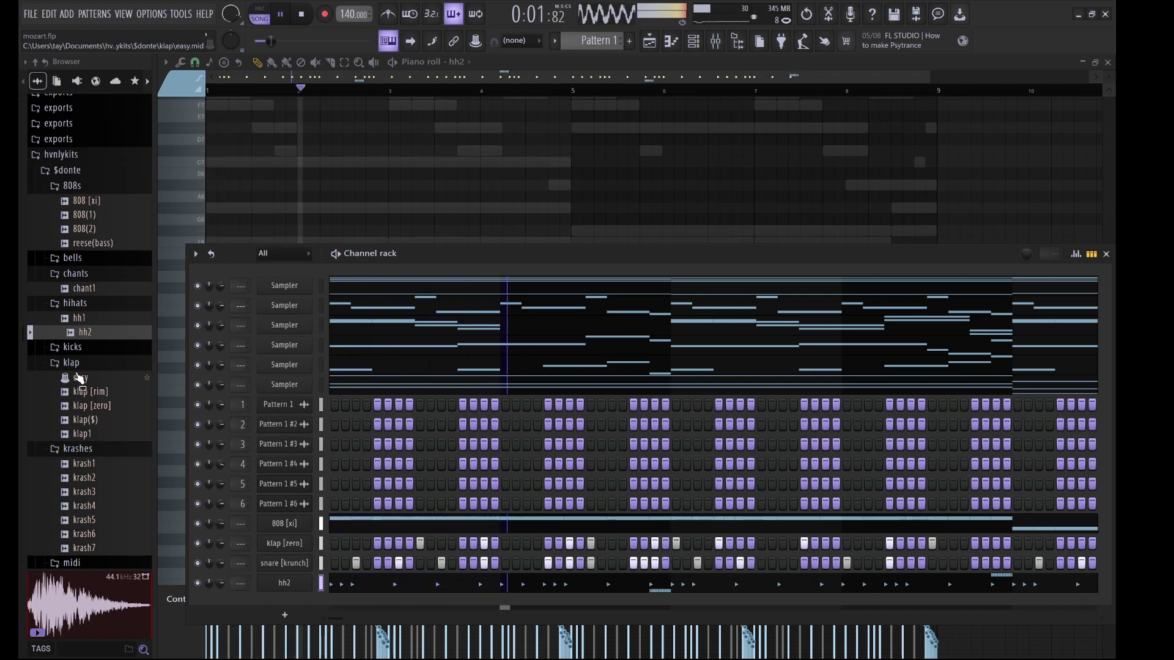
Load the krash6 sample from the krashes folder into the channel rack as a new channel below hh2
{"action": "scroll", "coordinate": [80, 378], "scroll_direction": "down", "scroll_amount": 10}
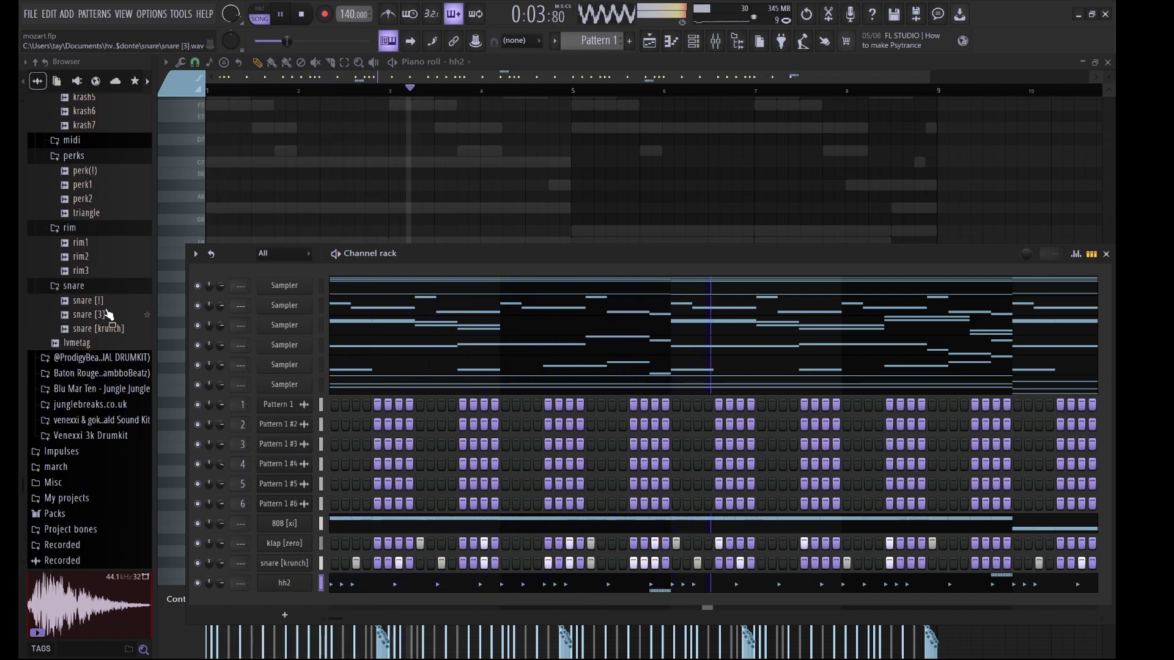
{"action": "scroll", "coordinate": [107, 314], "scroll_direction": "up", "scroll_amount": 10}
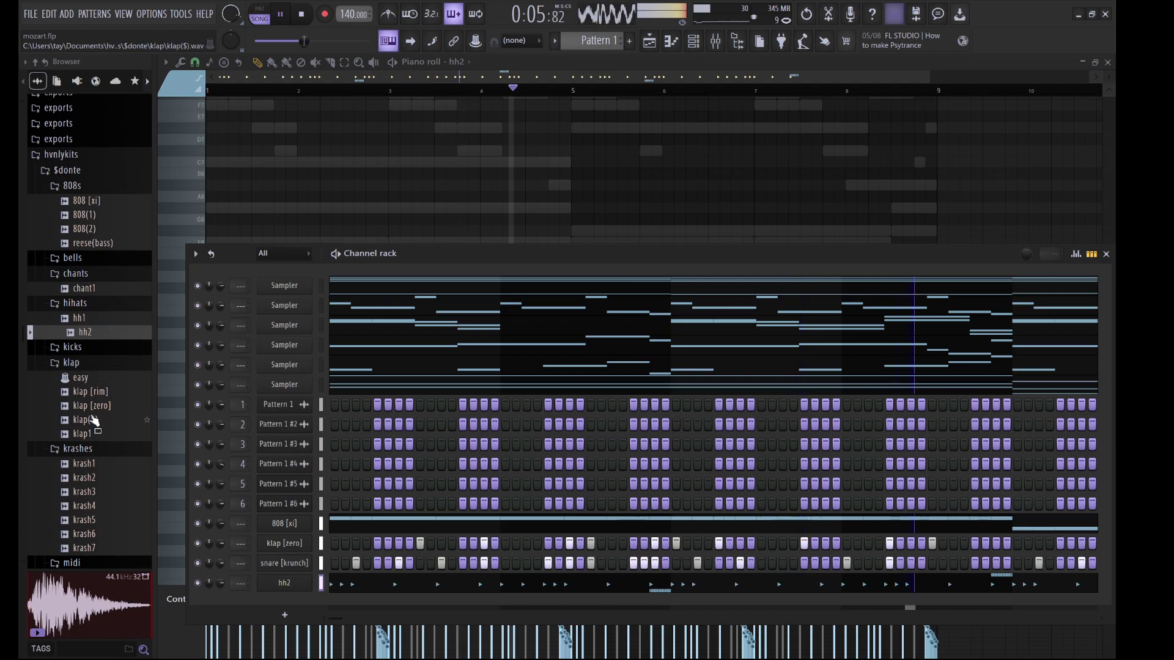
{"action": "left_click", "coordinate": [101, 536]}
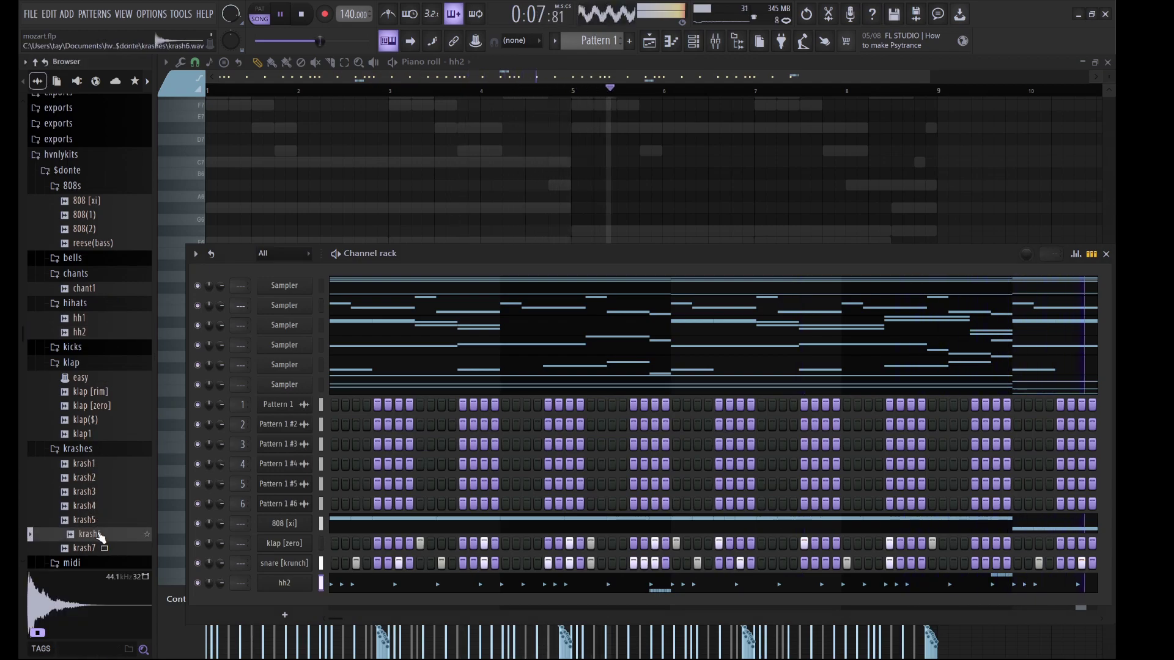
{"action": "left_click_drag", "start_coordinate": [313, 603], "coordinate": [304, 607]}
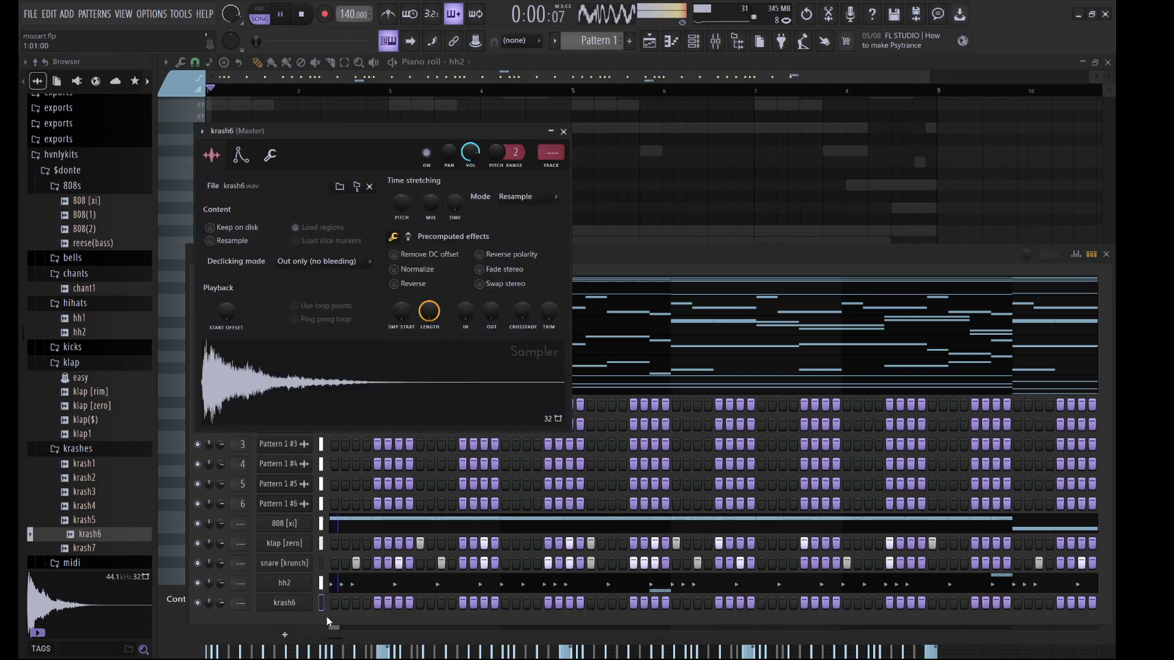
Program krash6 hits on steps 1 and 15 of bar 1, 5 and 13 of bar 2, and 1, 5 and 9 of bar 3
{"action": "left_click", "coordinate": [334, 601]}
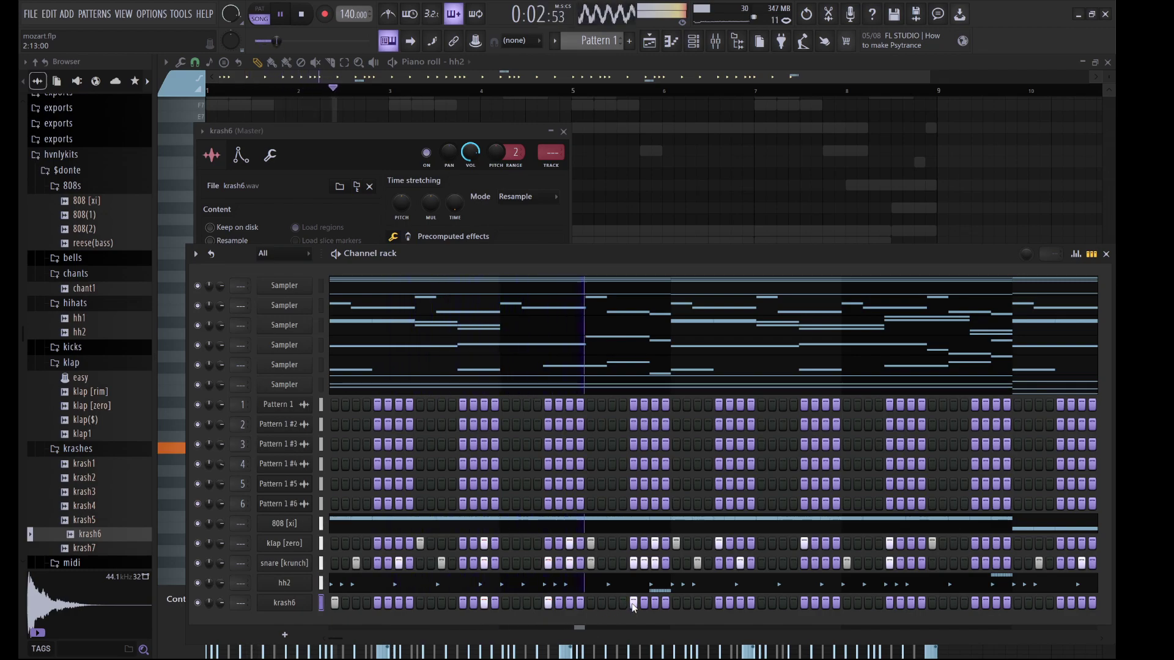
{"action": "left_click", "coordinate": [676, 603]}
{"action": "left_click", "coordinate": [676, 603]}
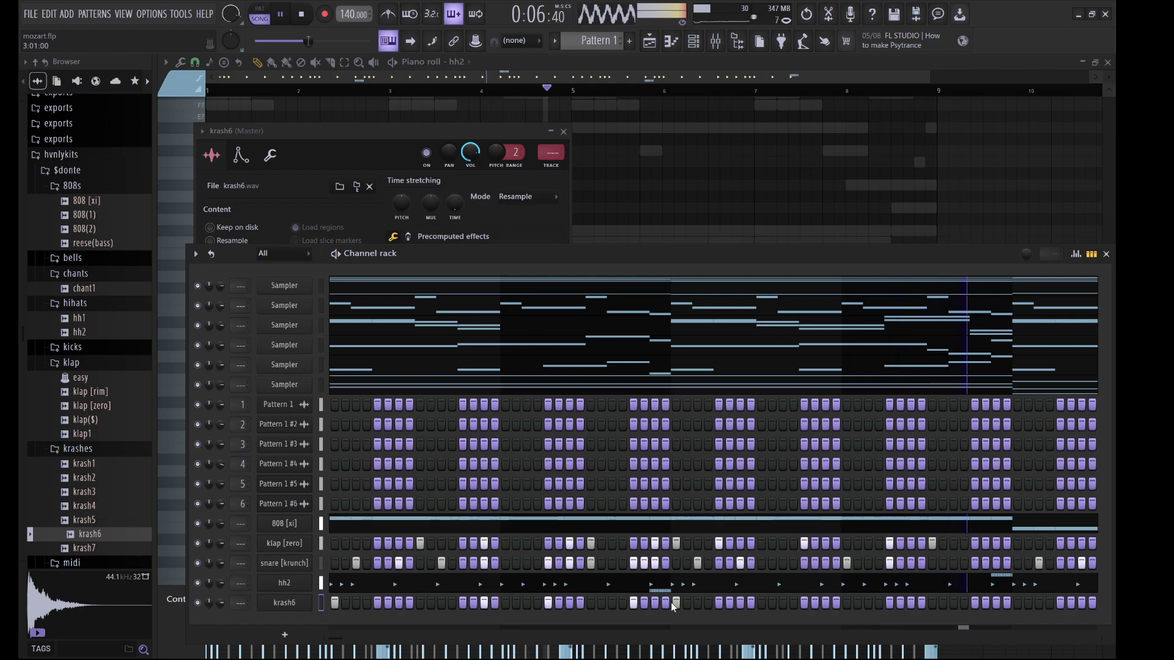
{"action": "left_click", "coordinate": [720, 602]}
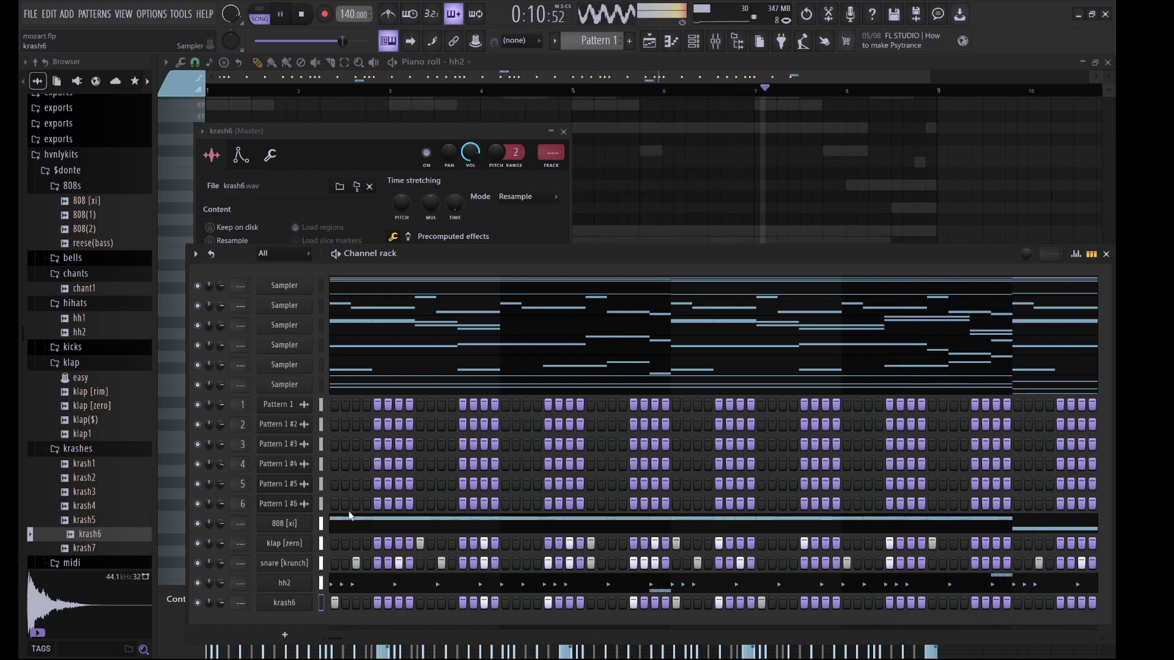
In the krash6 piano roll, add C5 hits on steps 5 and 13 of bar 4
{"action": "key", "text": "F7"}
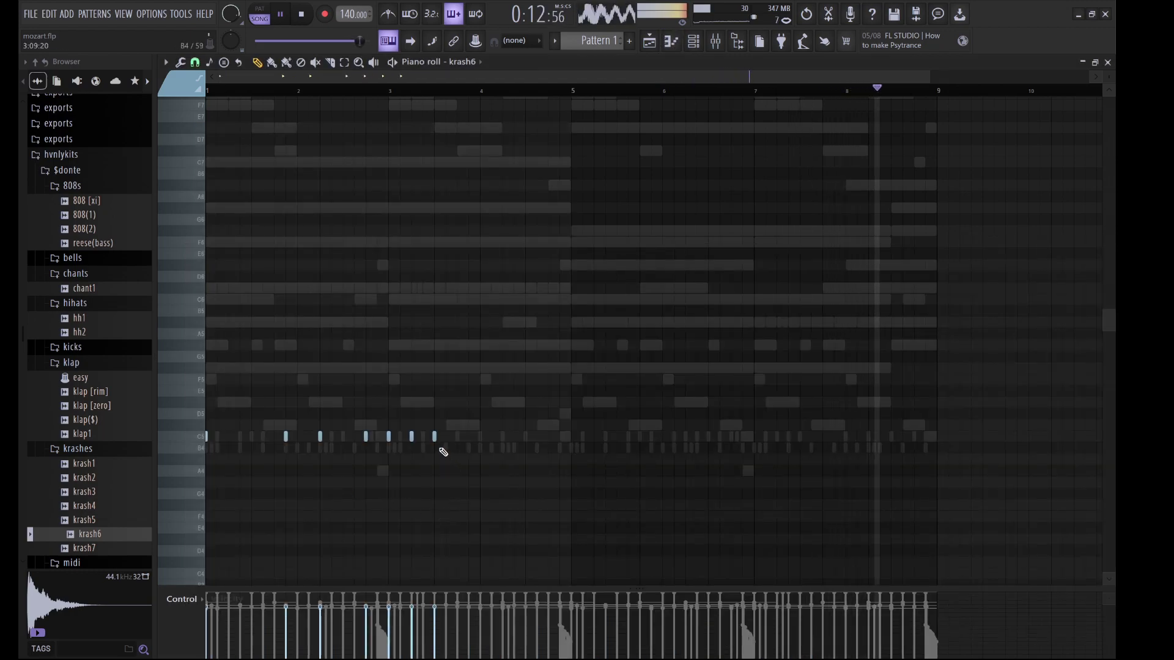
{"action": "left_click", "coordinate": [502, 437]}
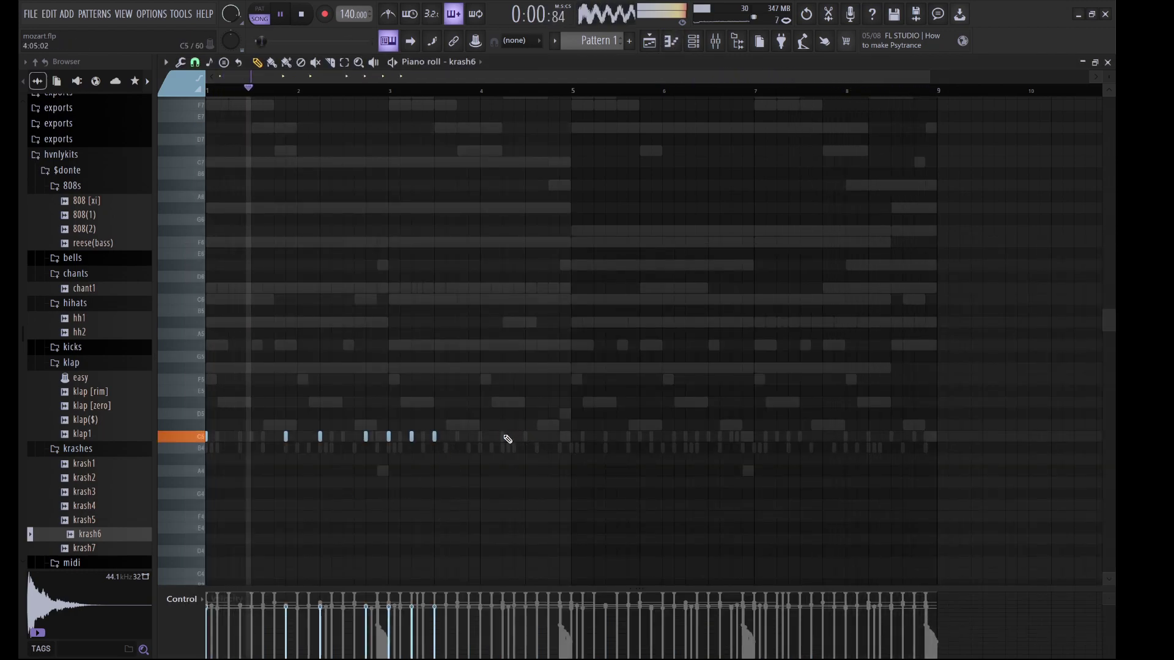
{"action": "left_click", "coordinate": [547, 437]}
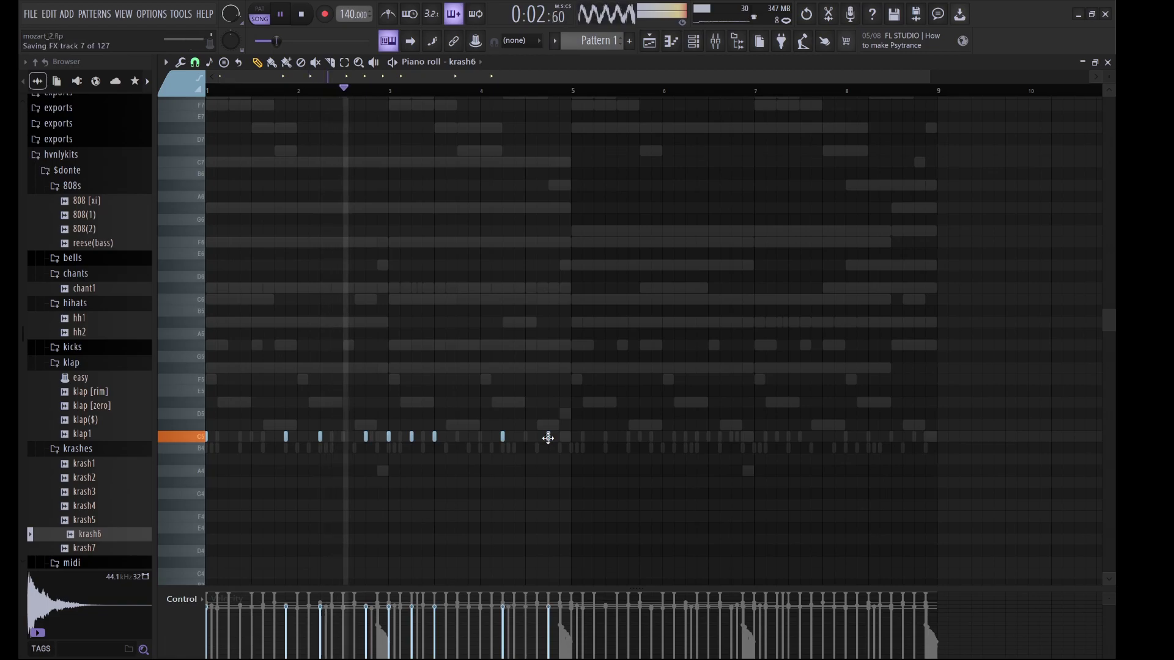
Duplicate the krash6 pattern into bars 5 to 8, add a hit on step 5 of bar 5, and return to the channel rack
{"action": "key", "text": "ctrl+b"}
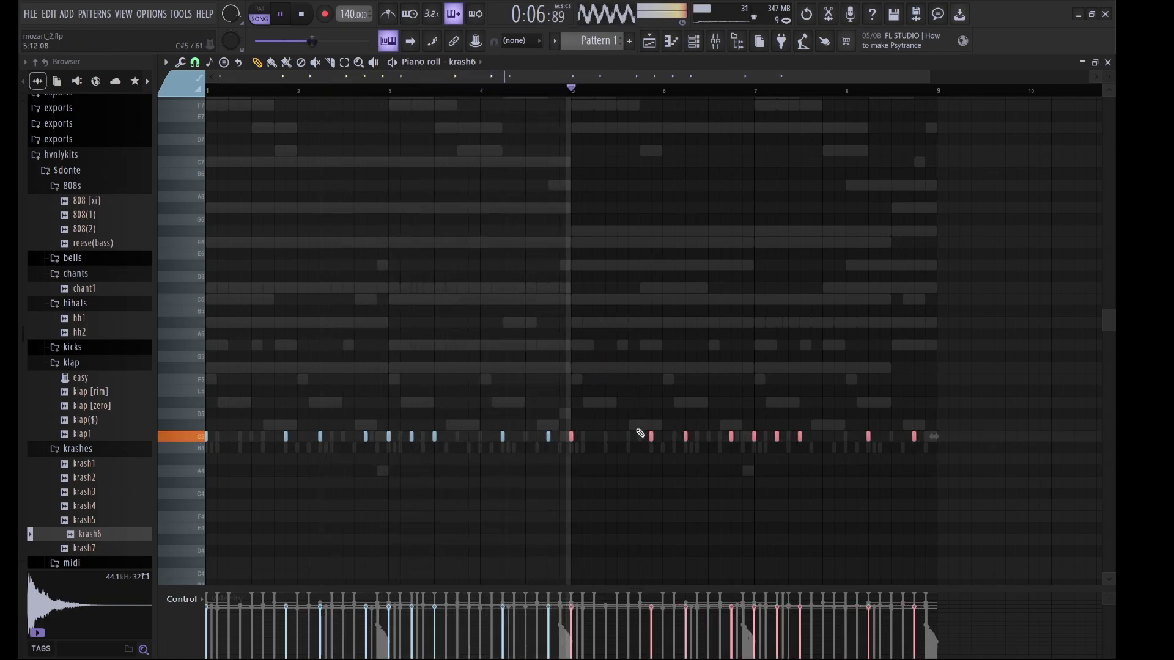
{"action": "mouse_move", "coordinate": [590, 452]}
{"action": "left_mouse_down"}
{"action": "mouse_move", "coordinate": [571, 431]}
{"action": "mouse_move", "coordinate": [597, 438]}
{"action": "left_mouse_up"}
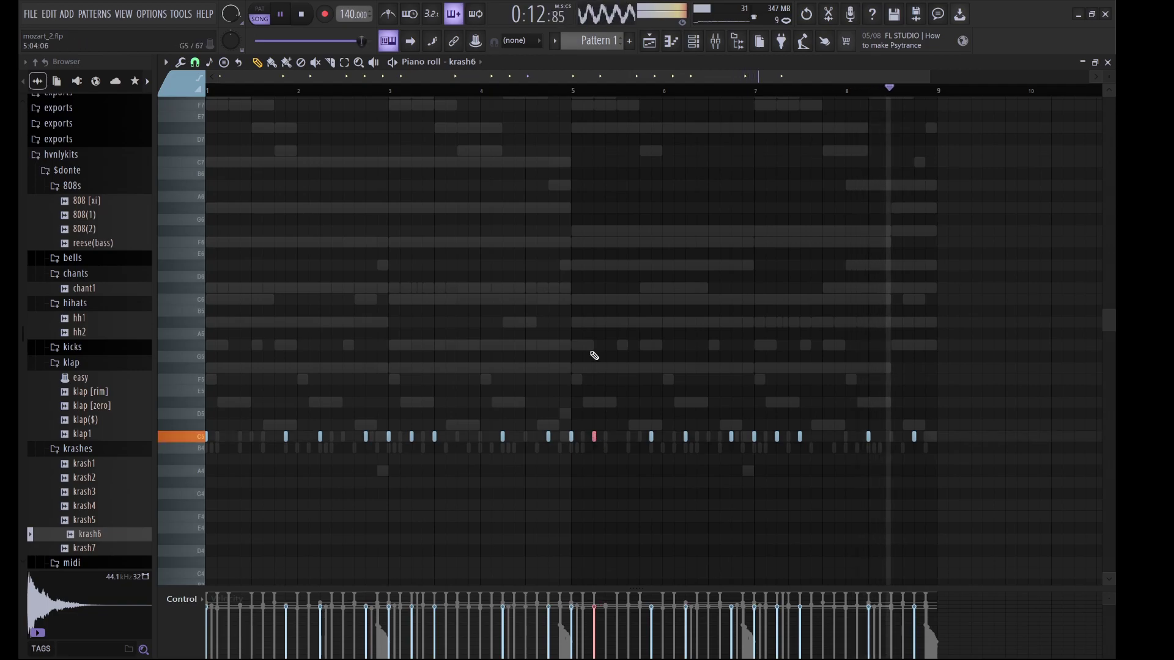
{"action": "key", "text": "F6"}
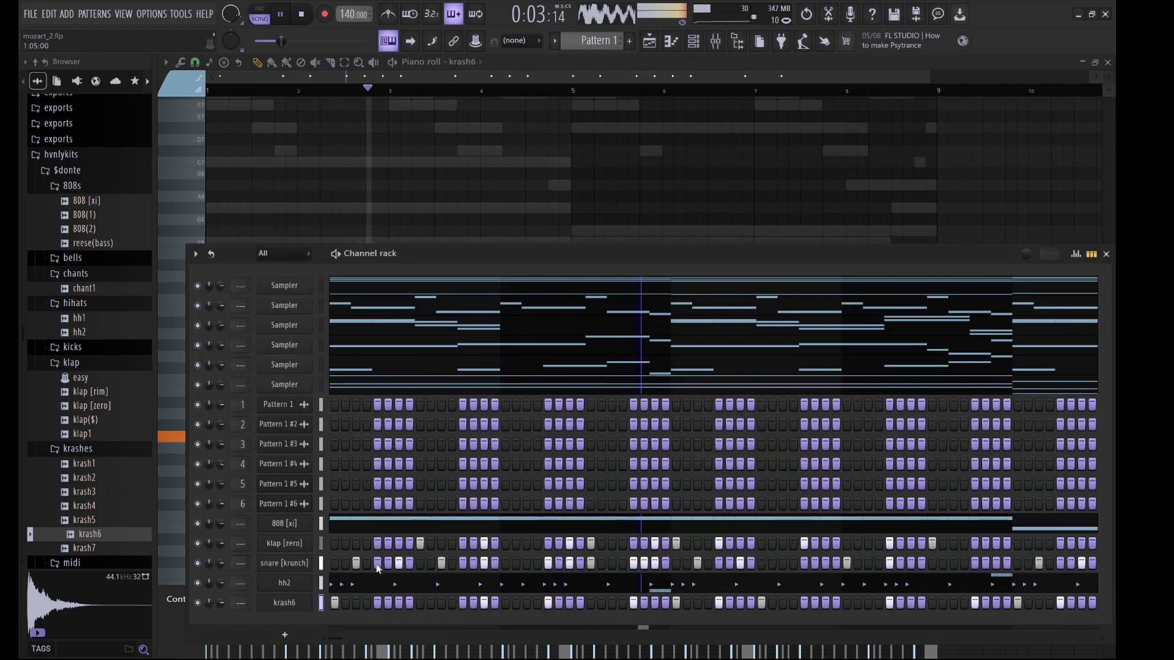
Assign 808 [xi], klap [zero], snare [krunch], hh2 and krash6 to mixer tracks 10 to 14, and route those tracks into Insert 9
{"action": "right_click", "coordinate": [321, 583]}
{"action": "right_click", "coordinate": [321, 563]}
{"action": "right_click", "coordinate": [320, 543]}
{"action": "right_click", "coordinate": [320, 524]}
{"action": "right_click", "coordinate": [320, 601]}
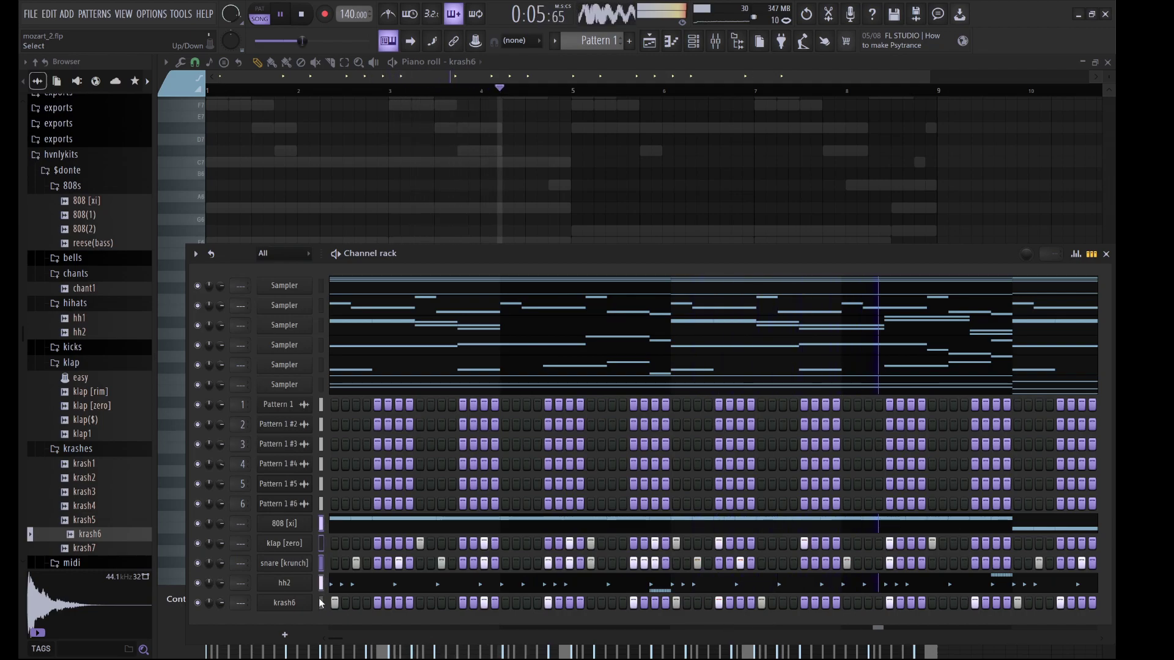
{"action": "left_click", "coordinate": [715, 42]}
{"action": "left_click", "coordinate": [637, 196]}
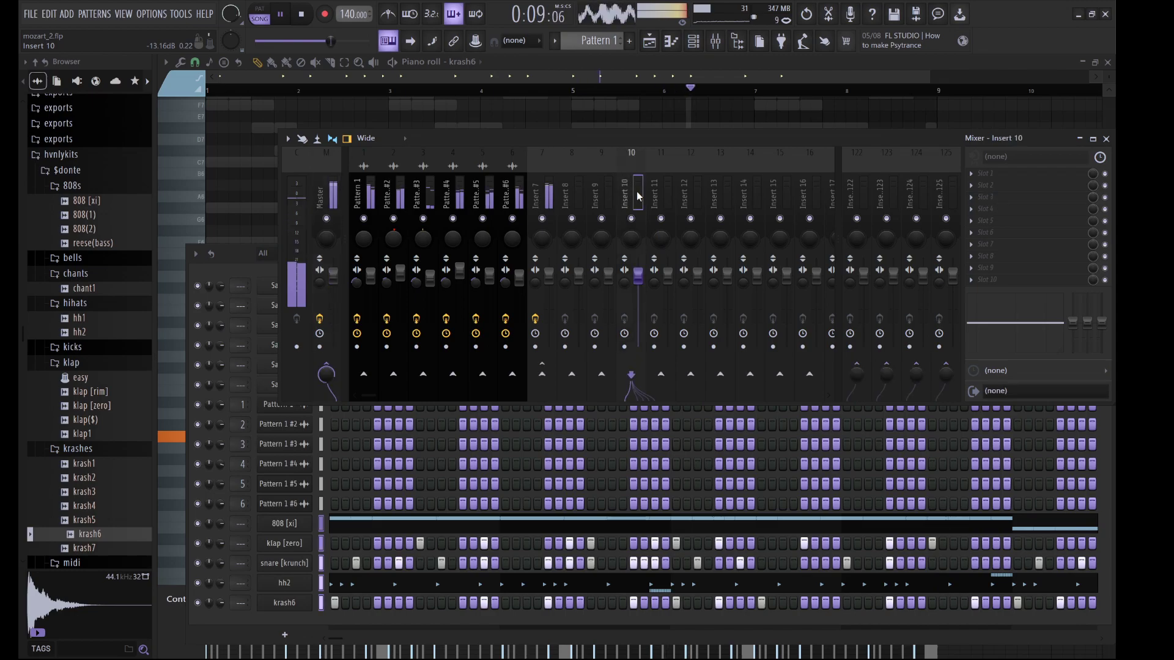
{"action": "key", "text": "ctrl+l"}
{"action": "left_click_drag", "start_coordinate": [746, 197], "coordinate": [616, 186]}
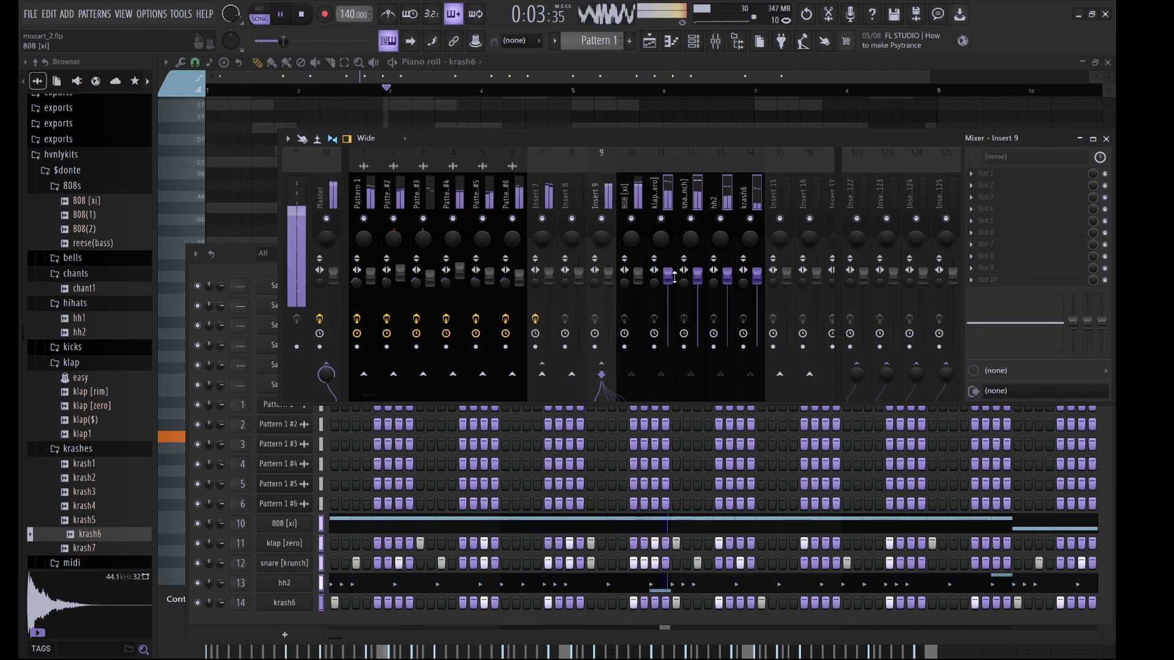
Pull the klap, snare, hh2 and krash6 faders to minimum, lower Insert 9 slightly, and raise the 808 [xi] fader slightly
{"action": "left_click_drag", "start_coordinate": [673, 277], "coordinate": [668, 346]}
{"action": "left_click", "coordinate": [636, 276]}
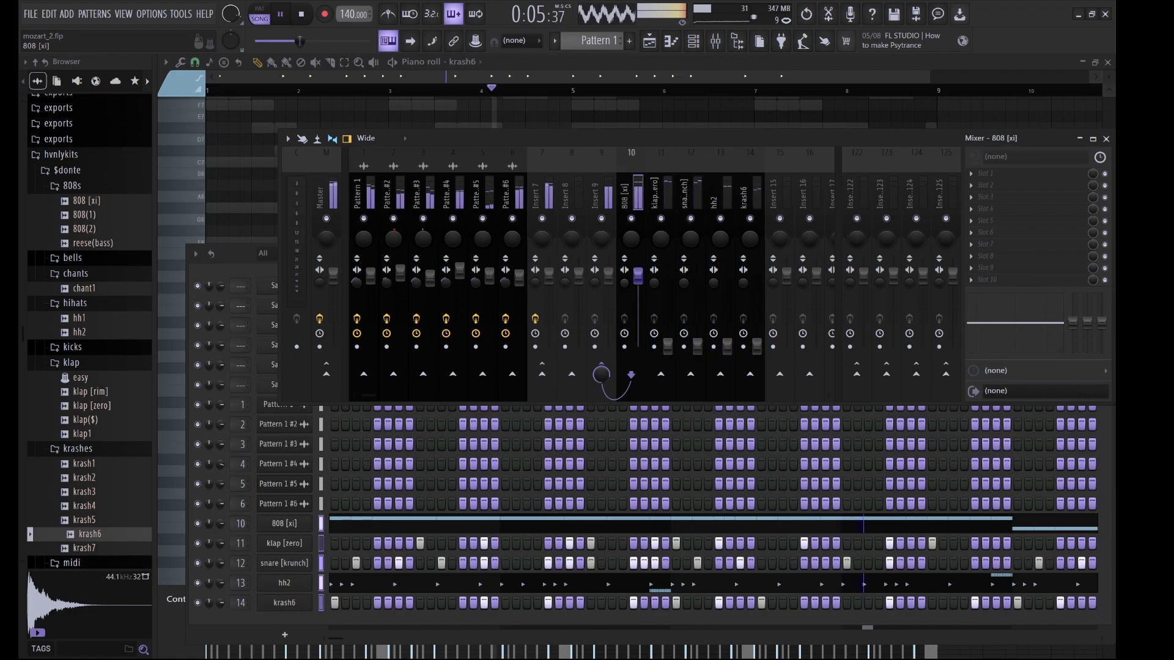
{"action": "left_click_drag", "start_coordinate": [609, 274], "coordinate": [638, 271]}
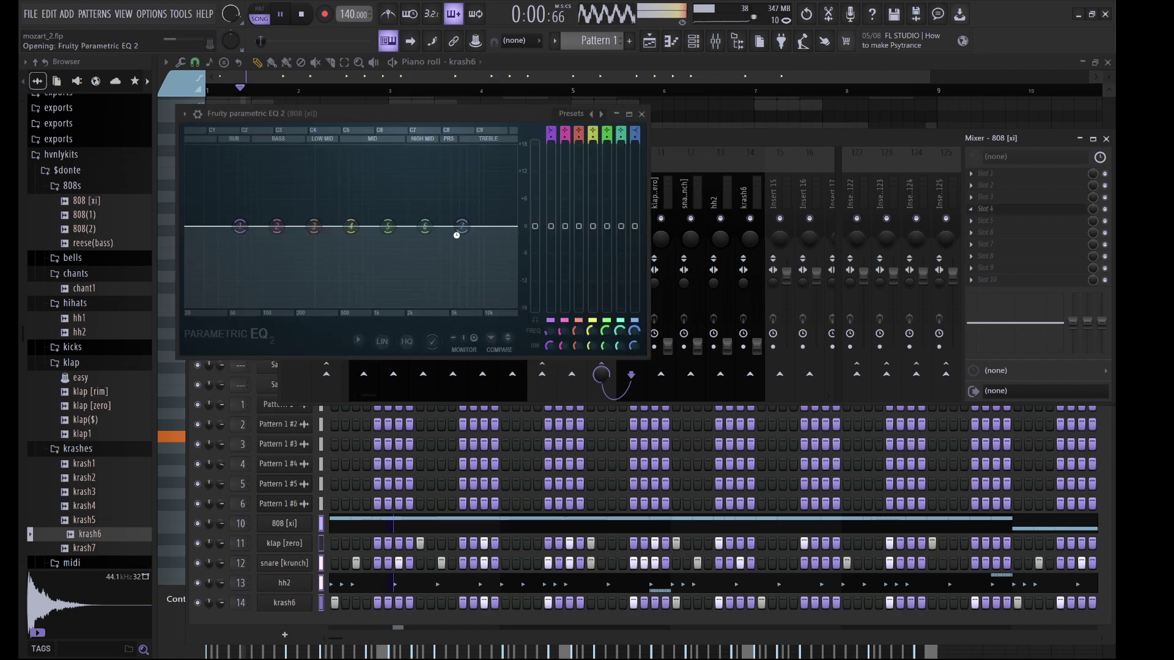
In the 808 [xi] track's Fruity parametric EQ 2, cut the highs fully with band 7 and boost bands 2 and 3 slightly
{"action": "left_click_drag", "start_coordinate": [463, 227], "coordinate": [416, 304]}
{"action": "left_click_drag", "start_coordinate": [314, 226], "coordinate": [332, 211]}
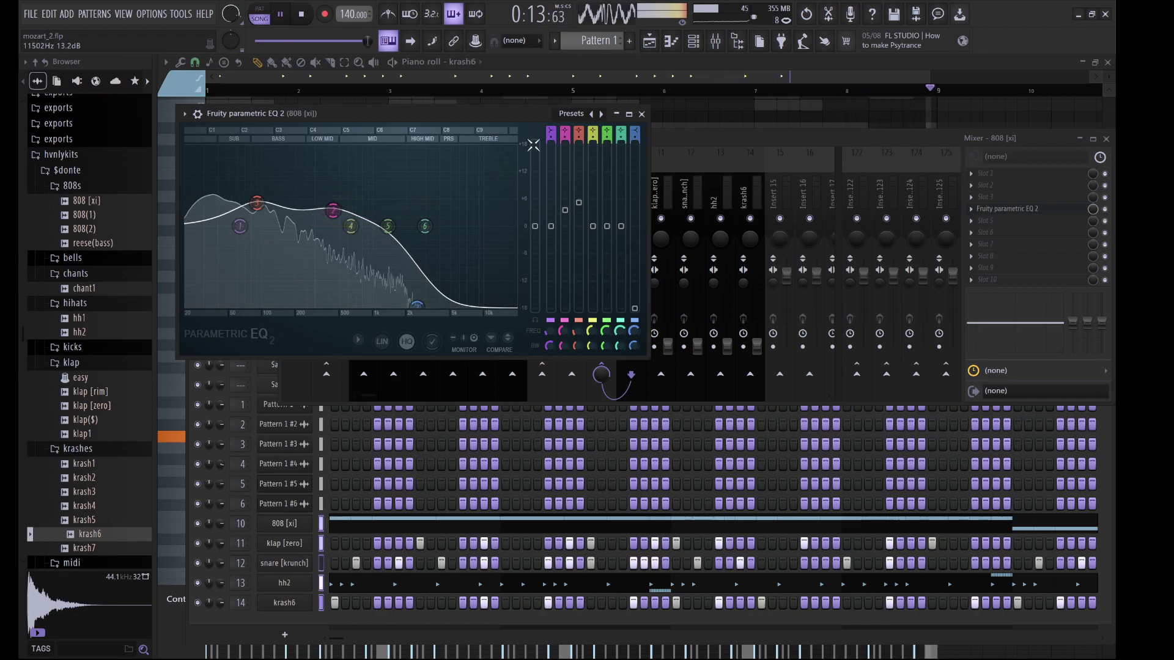
{"action": "left_click", "coordinate": [642, 114]}
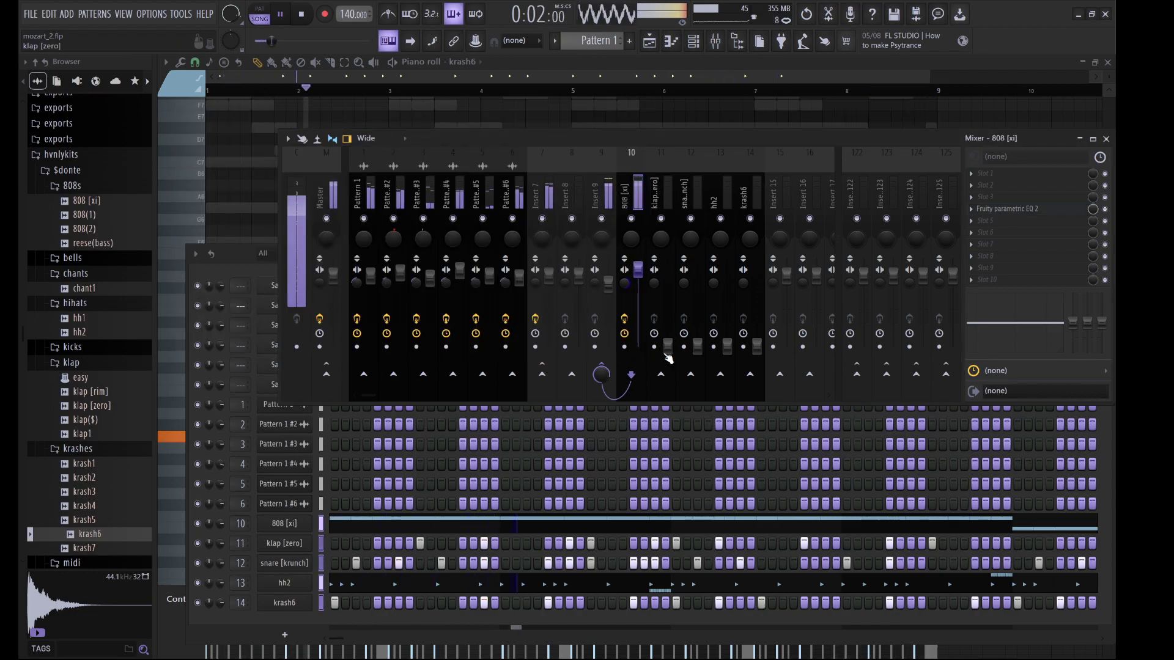
Raise the klap [zero] and snare [krunch] faders, and in each track's built-in EQ cut 90 Hz by 18 dB and boost around 4 to 5 kHz
{"action": "left_click", "coordinate": [669, 355]}
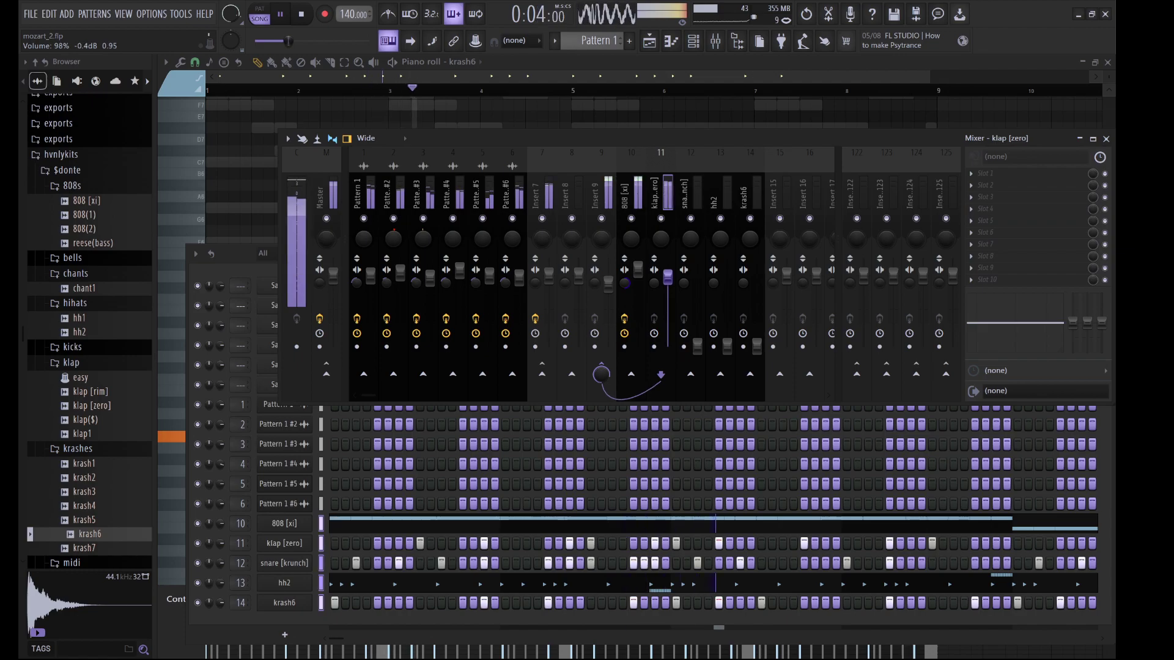
{"action": "left_click_drag", "start_coordinate": [1073, 322], "coordinate": [1074, 356]}
{"action": "left_click_drag", "start_coordinate": [1003, 324], "coordinate": [1035, 315]}
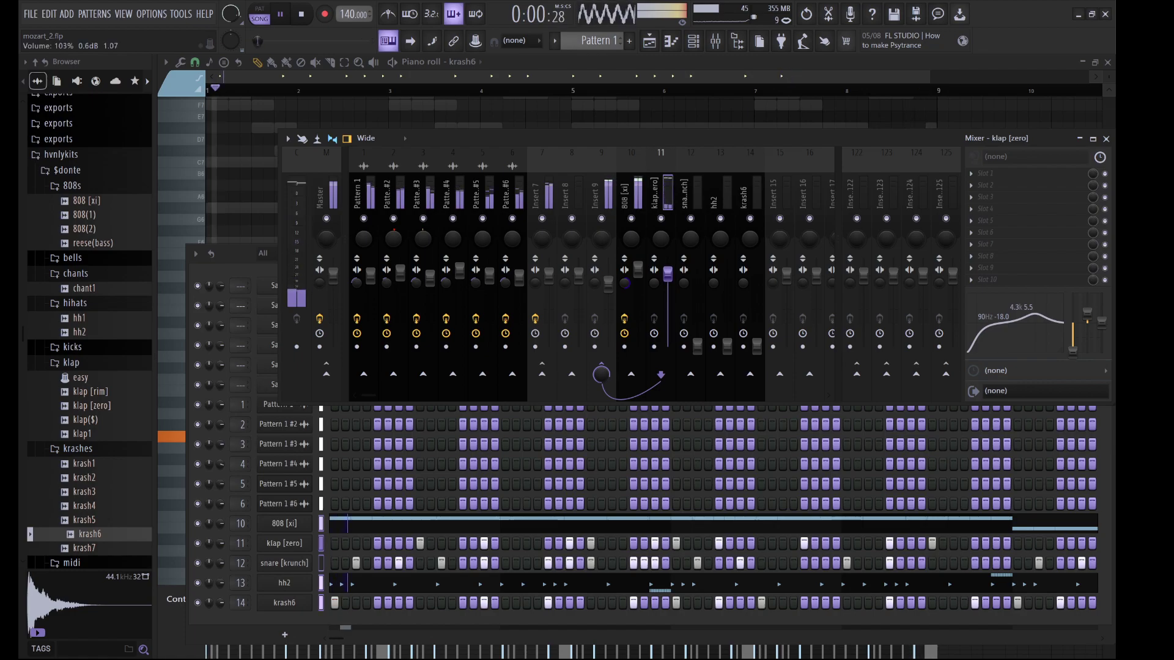
{"action": "left_click_drag", "start_coordinate": [697, 346], "coordinate": [697, 306]}
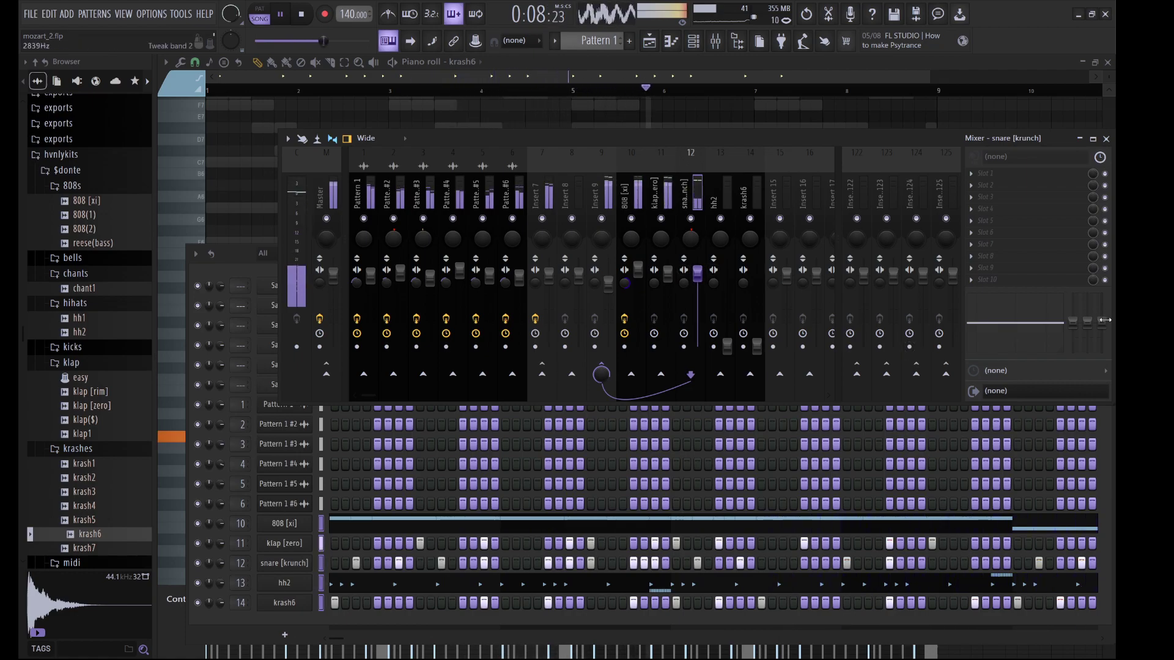
{"action": "left_click_drag", "start_coordinate": [1033, 323], "coordinate": [1039, 317]}
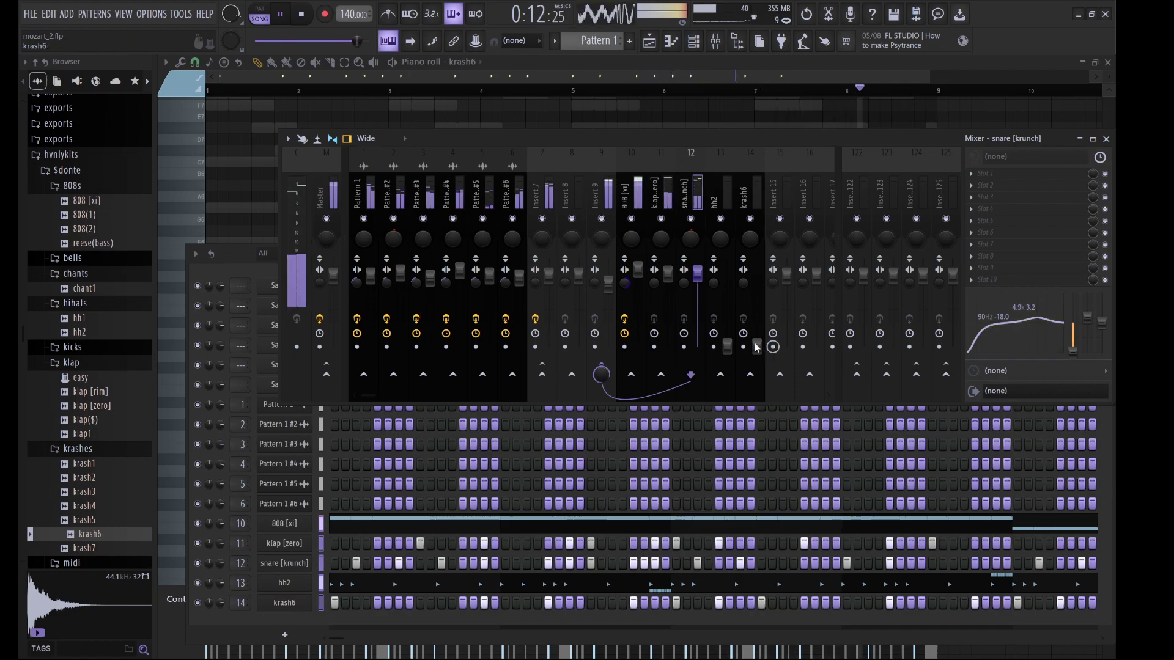
Raise the hh2 and krash6 faders, and in each track's built-in EQ cut the lows by 18 dB and boost around 4 to 5.5 kHz
{"action": "left_click_drag", "start_coordinate": [730, 346], "coordinate": [727, 303]}
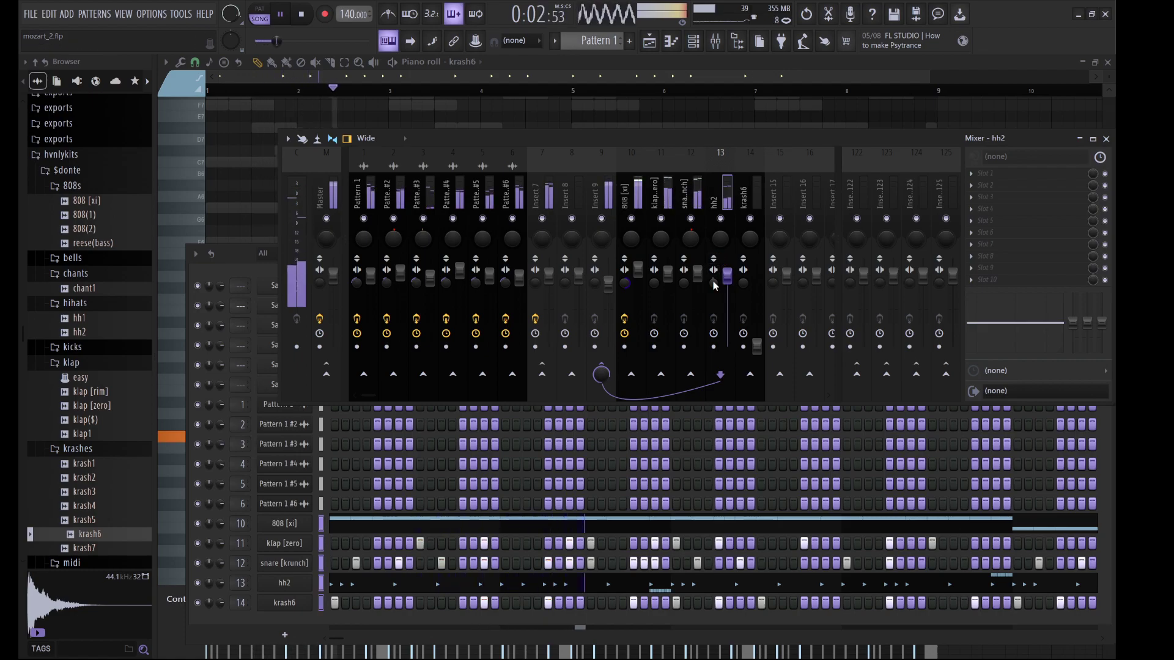
{"action": "left_click_drag", "start_coordinate": [1044, 345], "coordinate": [1032, 313]}
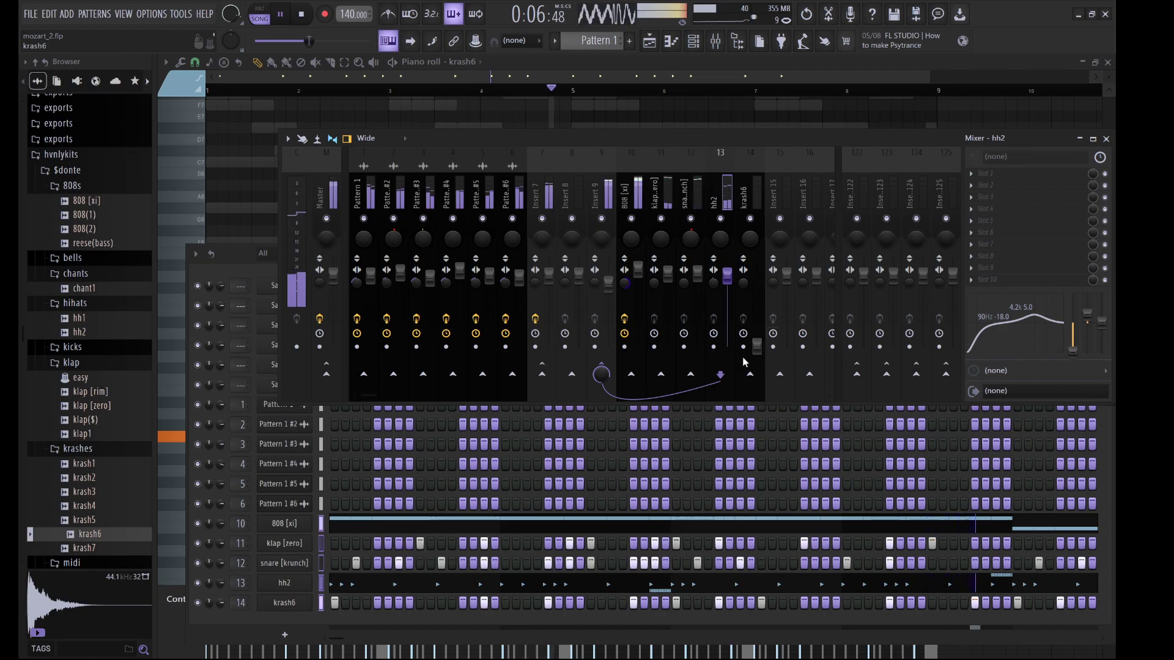
{"action": "left_click_drag", "start_coordinate": [761, 350], "coordinate": [757, 297]}
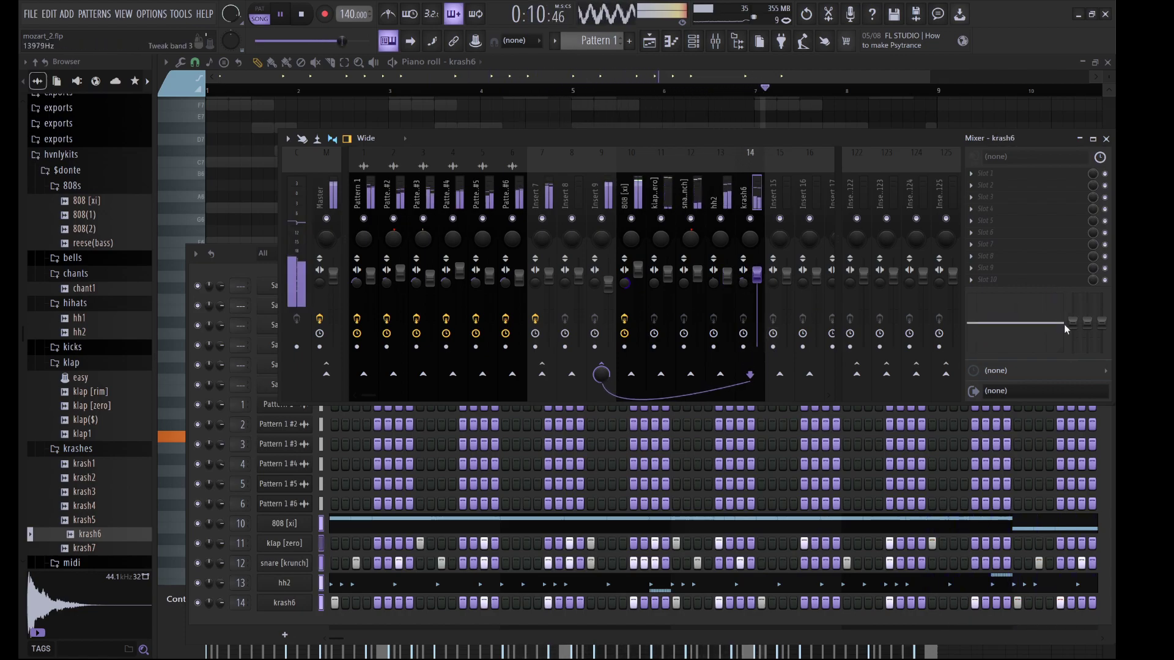
{"action": "left_click_drag", "start_coordinate": [1073, 322], "coordinate": [1012, 333]}
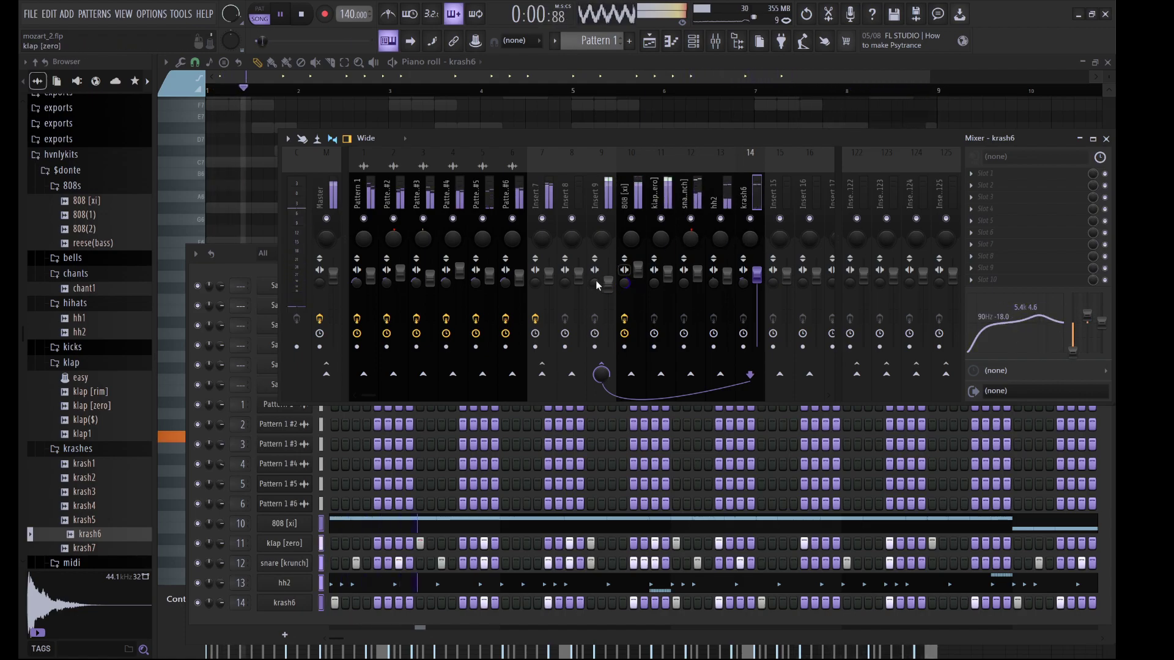
Add FabFilter Pro-C 2 to Insert 9, load the Groovy Glue 01 bM preset, and close the plugin
{"action": "left_click", "coordinate": [609, 287]}
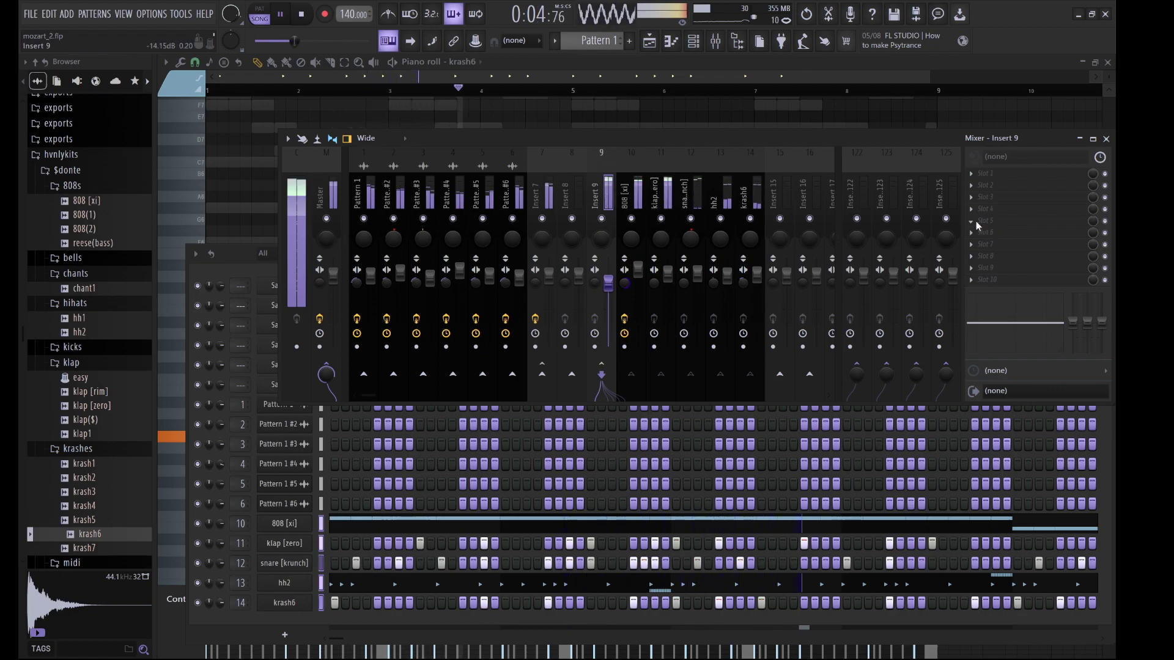
{"action": "key", "text": "ctrl+s"}
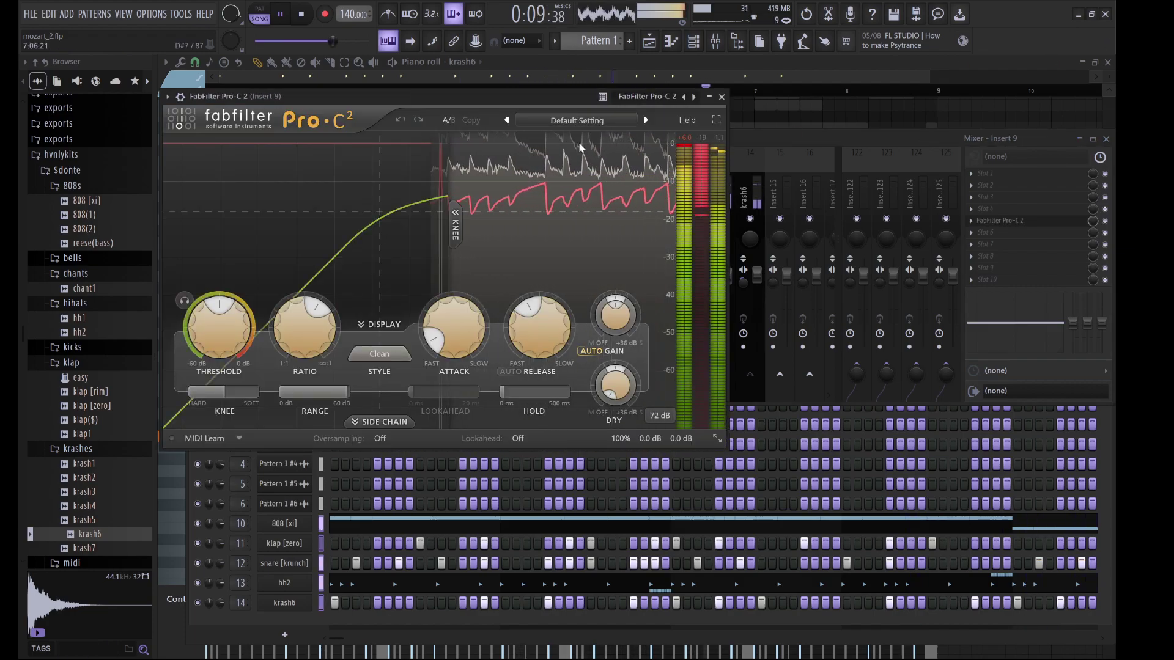
{"action": "left_click", "coordinate": [845, 171]}
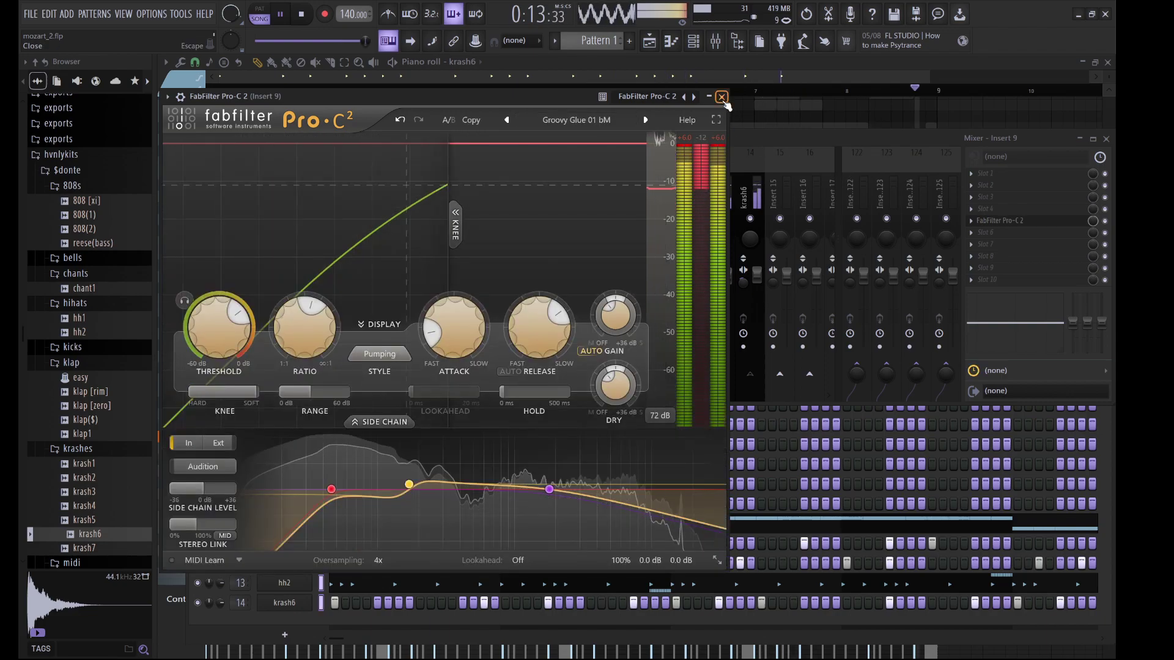
{"action": "left_click", "coordinate": [722, 97]}
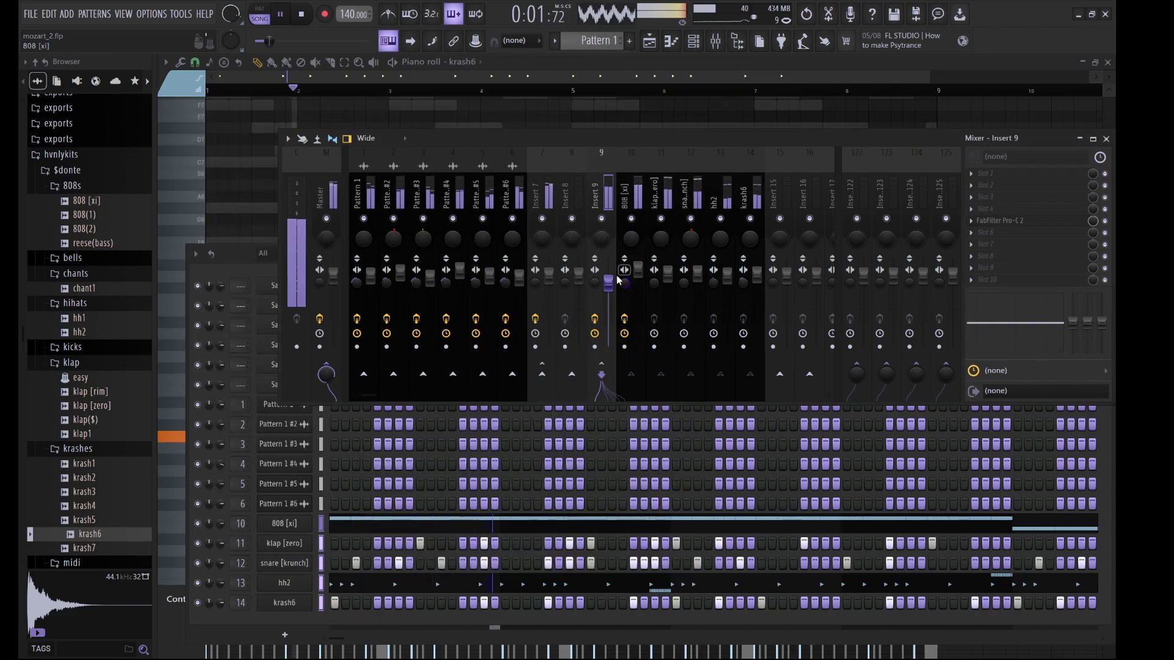
Raise the Insert 9 fader slightly and mute Insert 7 during playback
{"action": "left_click_drag", "start_coordinate": [608, 283], "coordinate": [608, 282]}
{"action": "left_click_drag", "start_coordinate": [281, 41], "coordinate": [297, 41]}
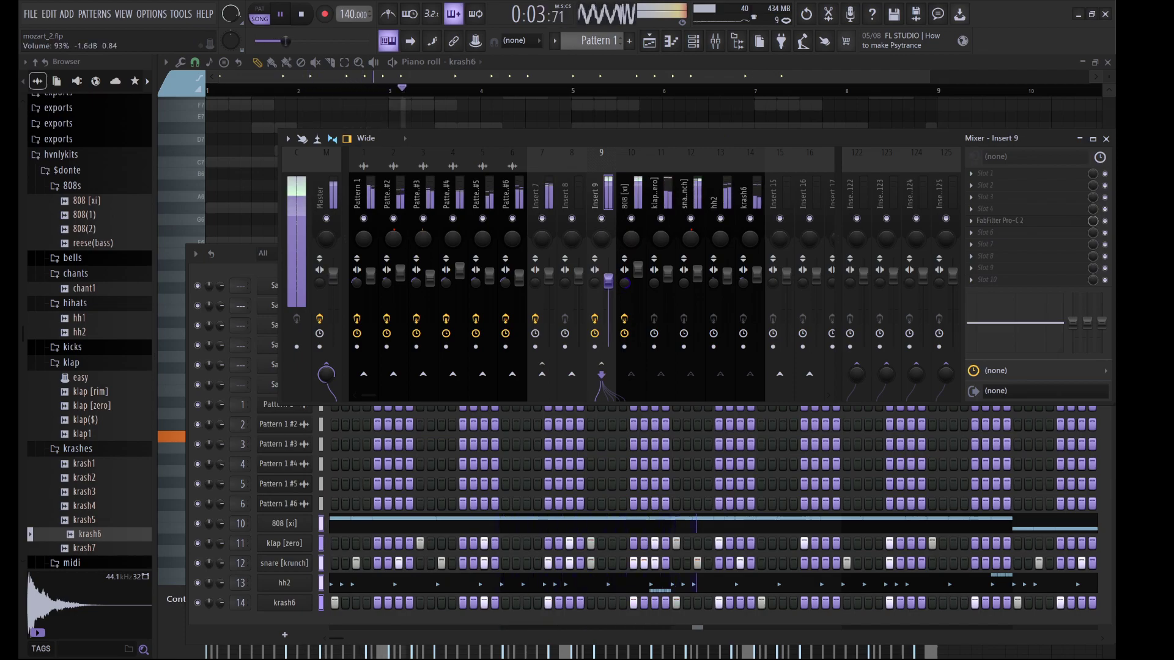
{"action": "left_click", "coordinate": [543, 219]}
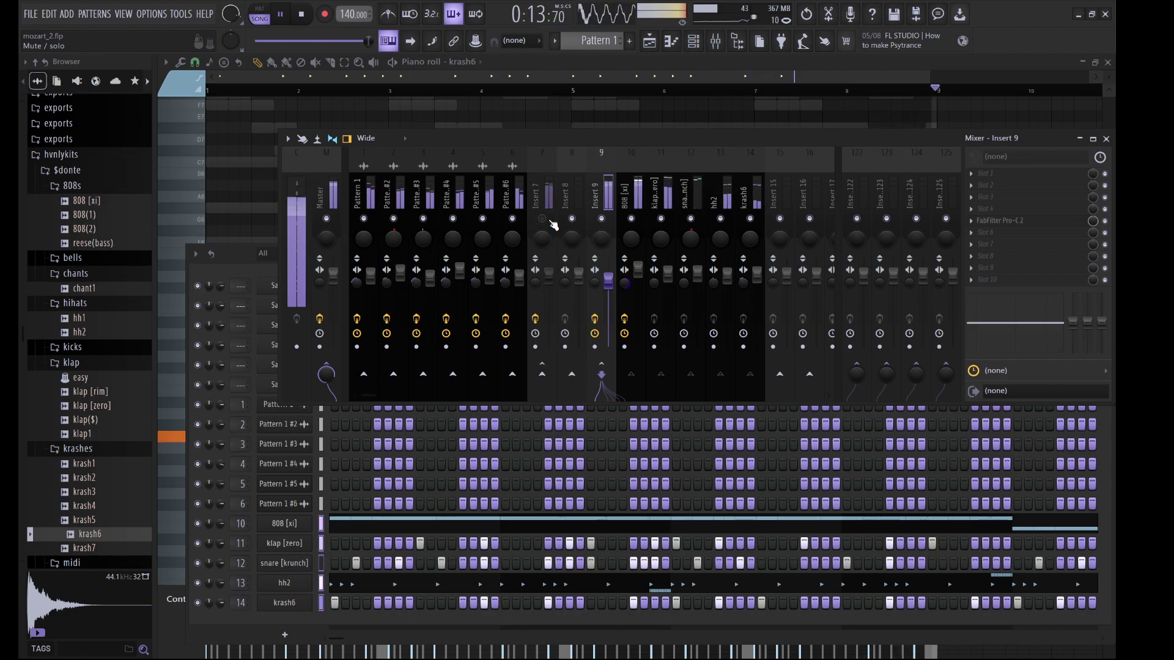
View the full playlist arrangement without the mixer, and bring the mixer back over it
{"action": "left_click", "coordinate": [649, 41]}
{"action": "left_click", "coordinate": [716, 43]}
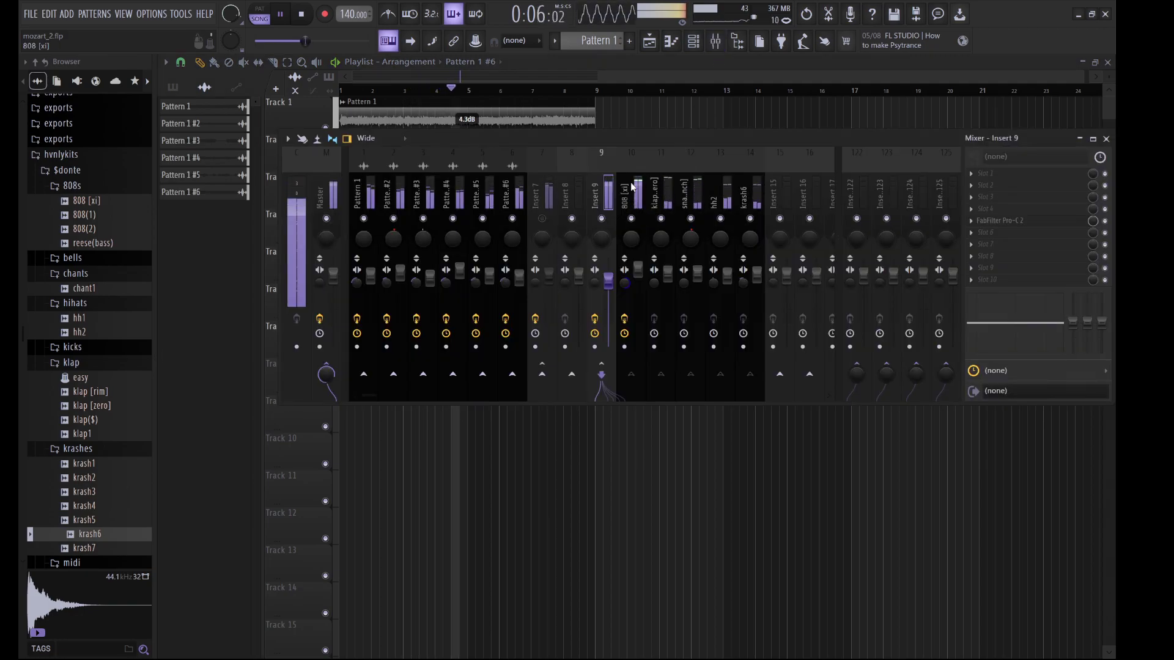
{"action": "key", "text": "F9"}
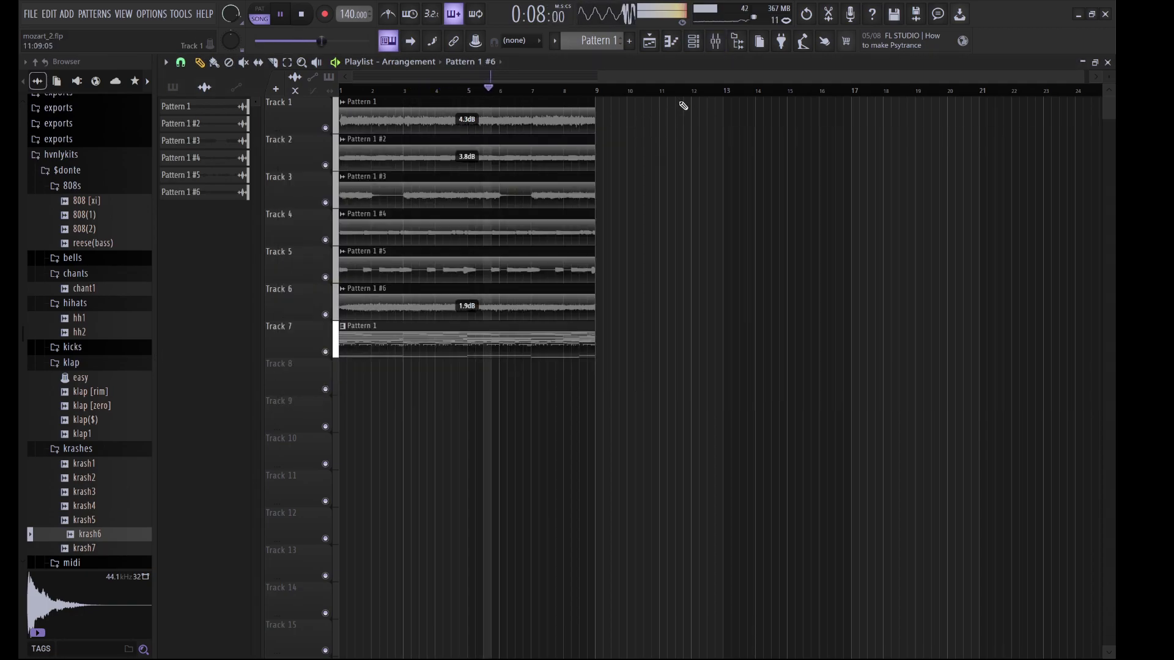
{"action": "left_click", "coordinate": [717, 47]}
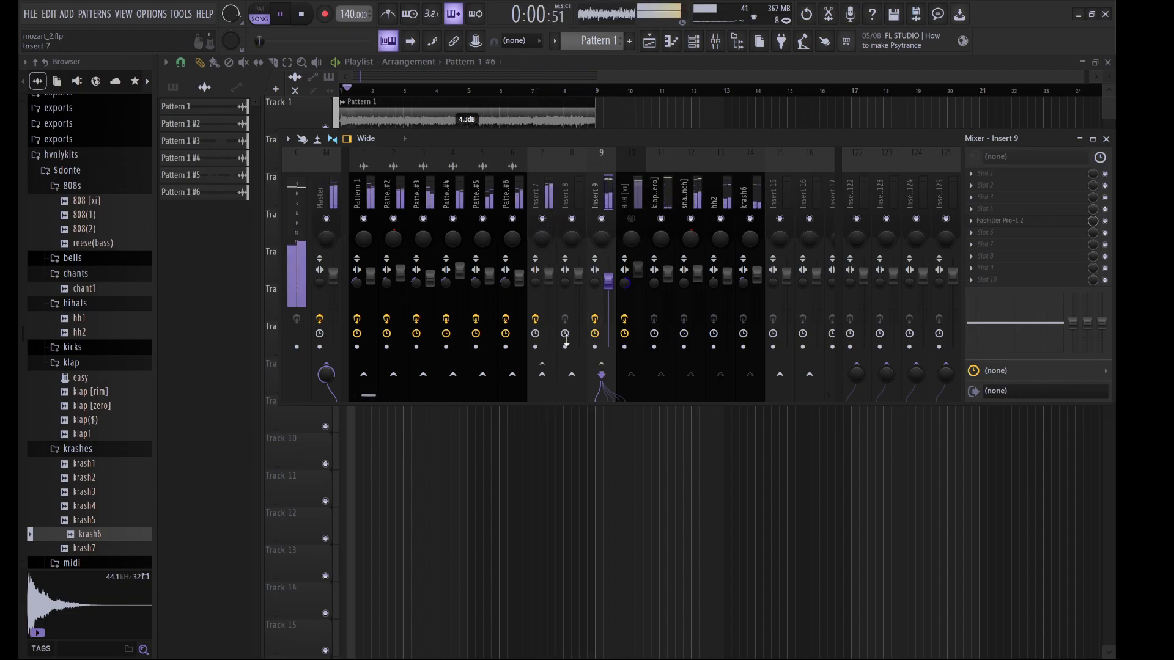
Toggle the mute on drum bus Insert 9 during playback to compare the beat with and without the drums
{"action": "left_click", "coordinate": [602, 219]}
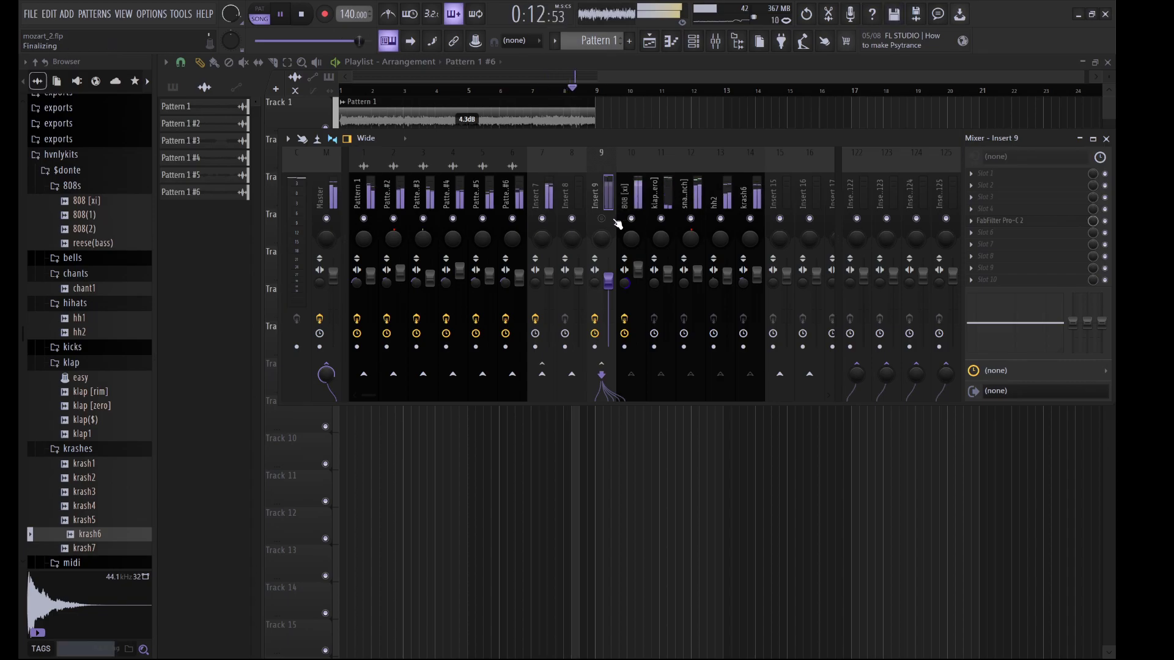
{"action": "left_click", "coordinate": [601, 218]}
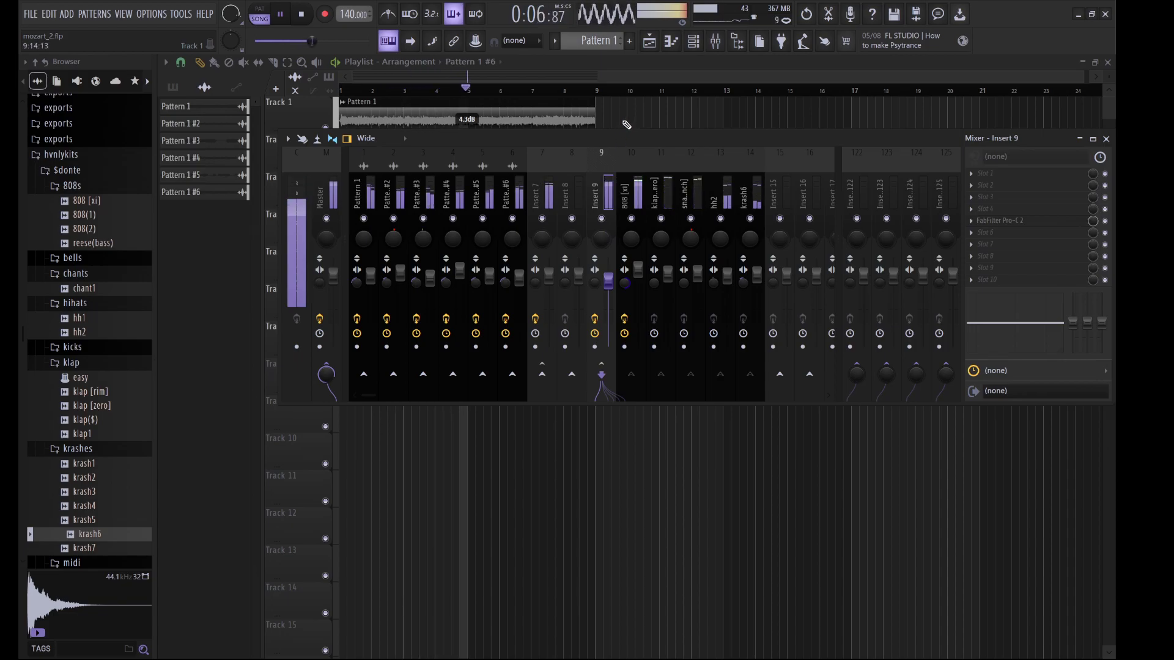
{"action": "key", "text": "F9"}
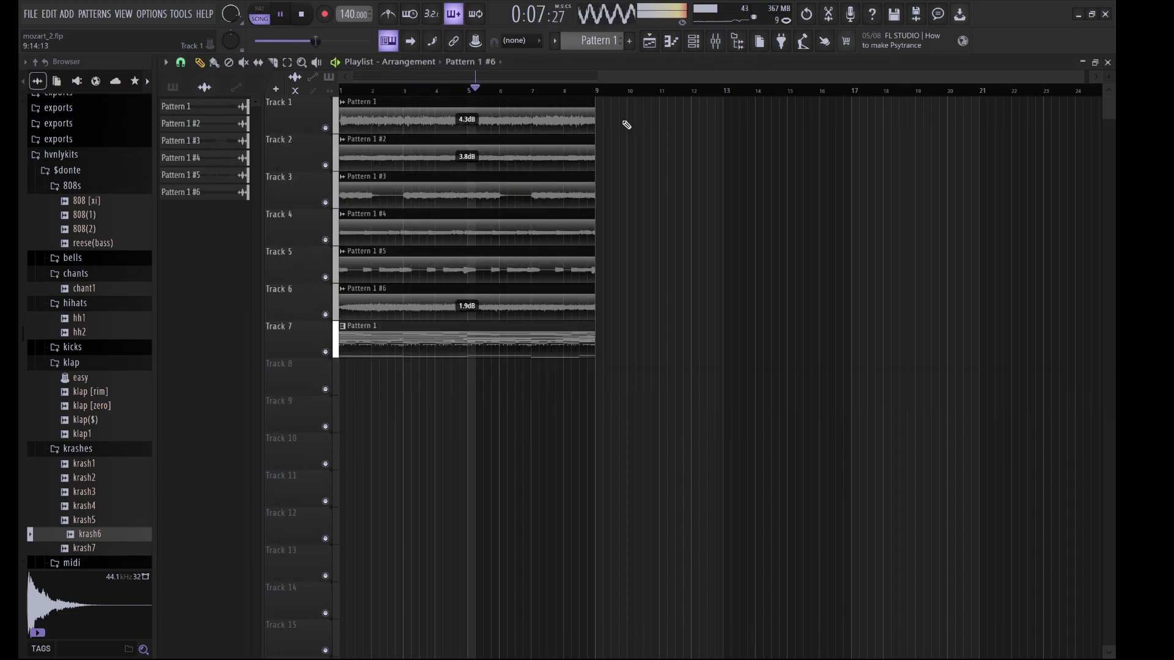
{"action": "left_click", "coordinate": [715, 41]}
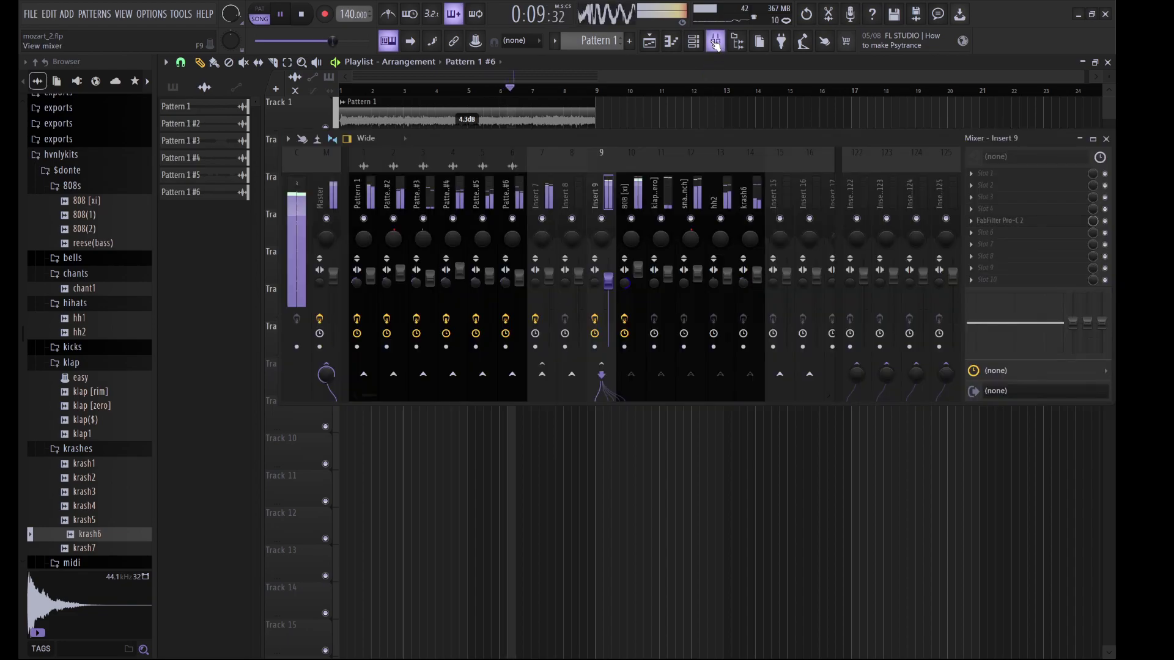
{"action": "left_click", "coordinate": [603, 219]}
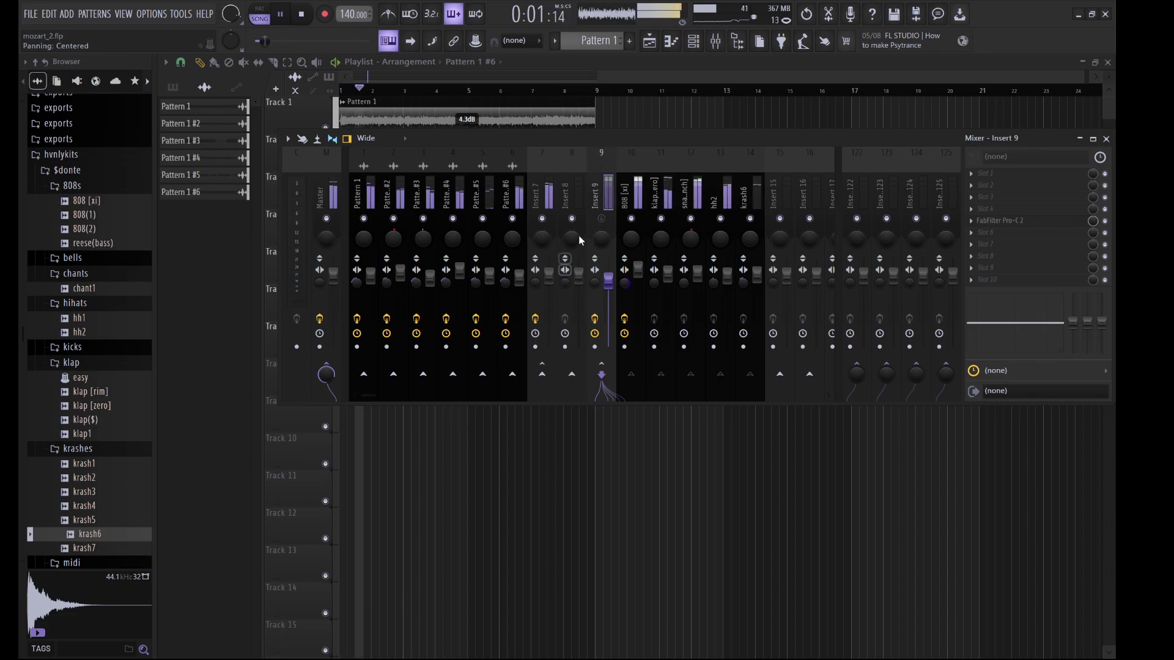
Hide the mixer to return to the playlist and save the project as mozart.flp
{"action": "key", "text": "F9"}
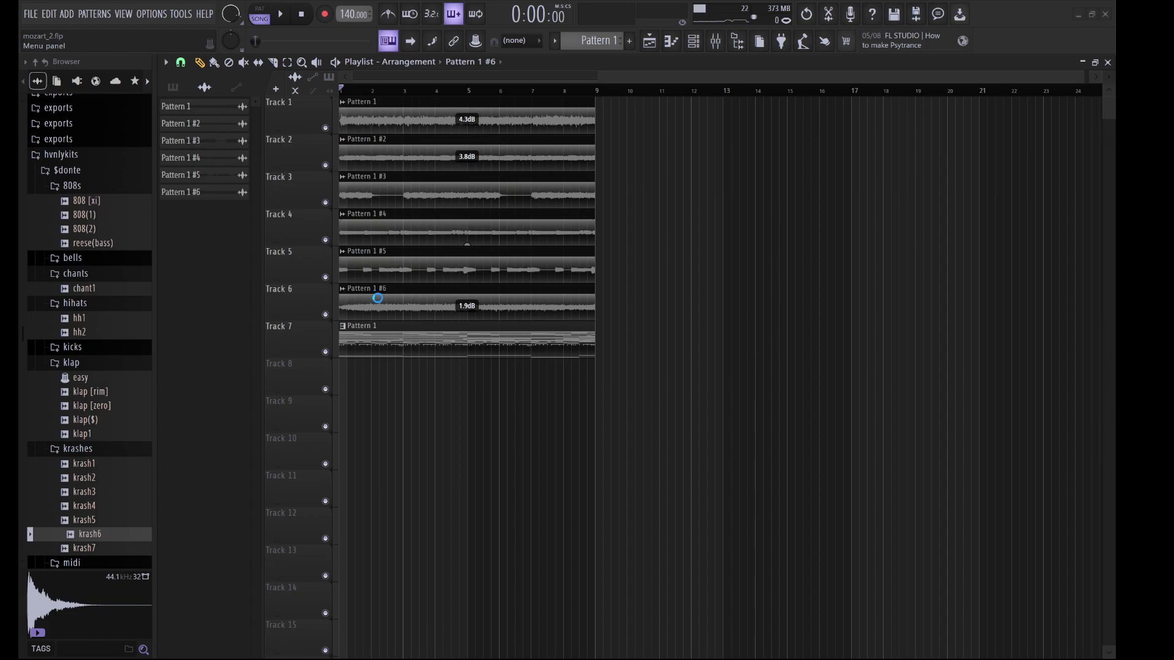
{"action": "key", "text": "ctrl+s"}
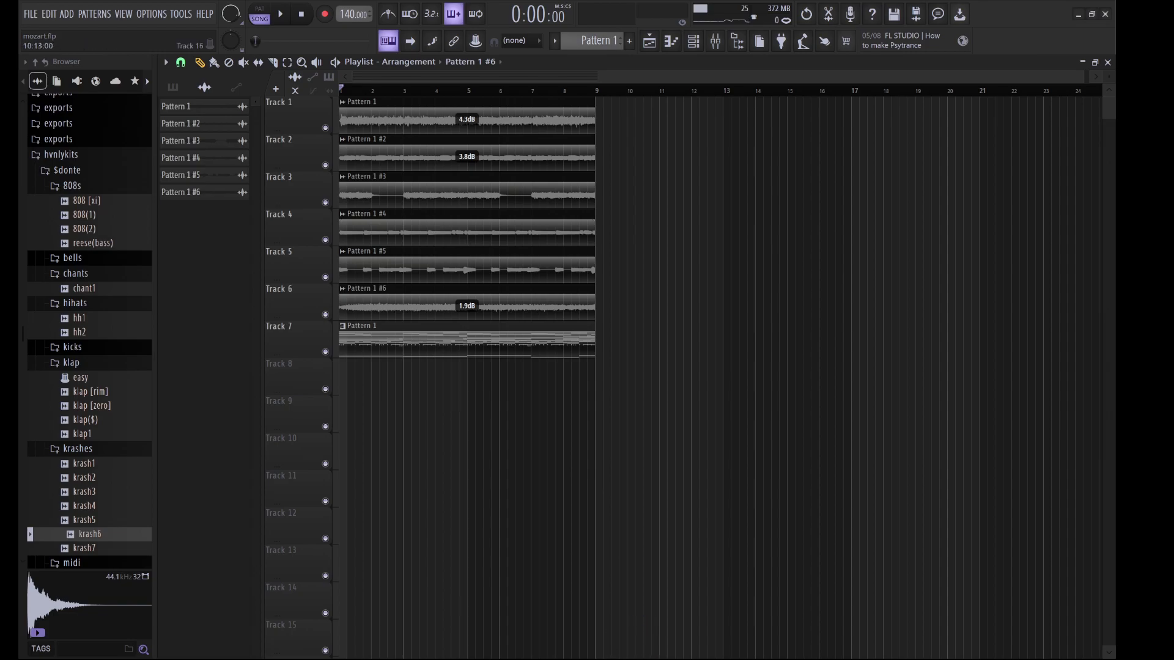